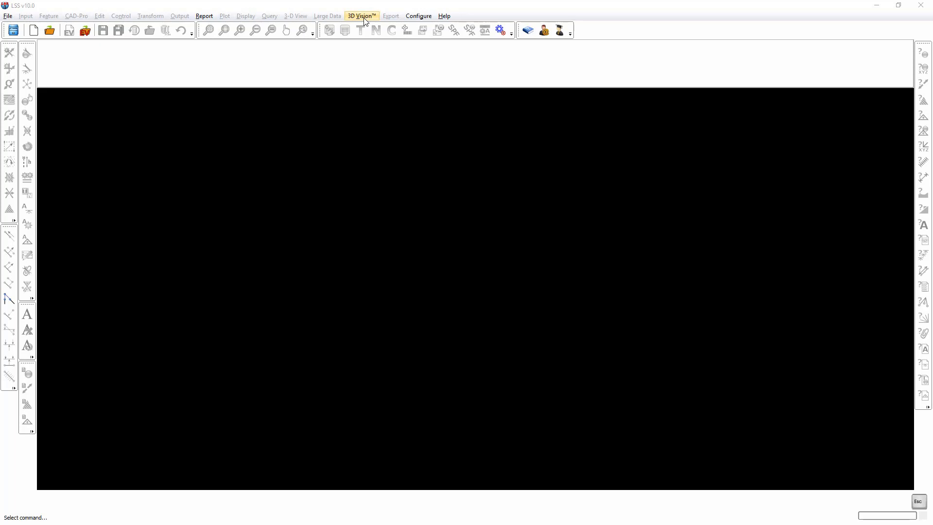
Step: Launch 3D Vision from LSS and dismiss its About splash screen
click(364, 19)
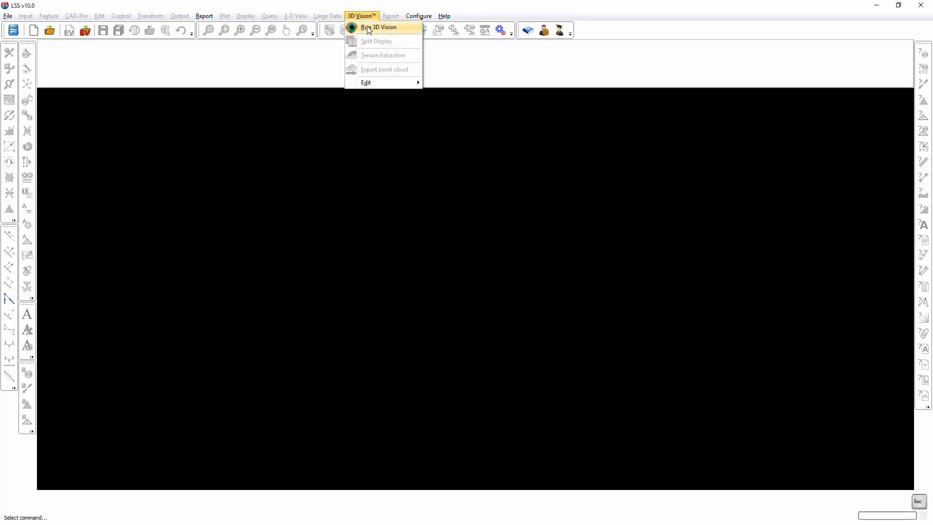
click(368, 30)
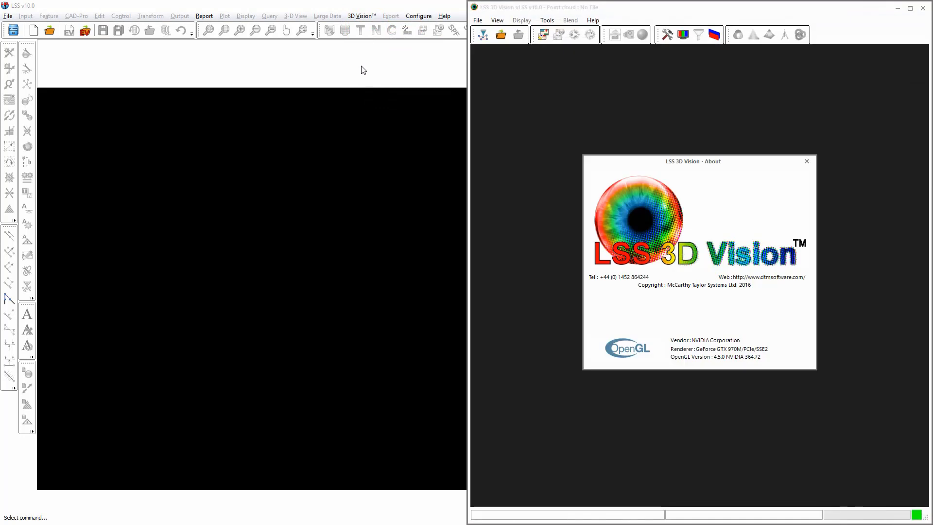
click(362, 67)
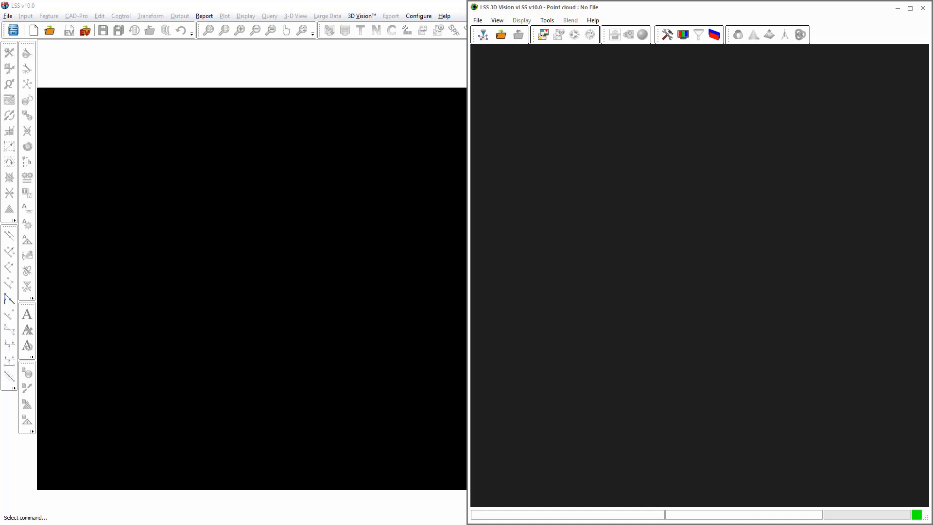
Step: Arrange the LSS and 3D Vision windows side by side with Split Display
click(402, 77)
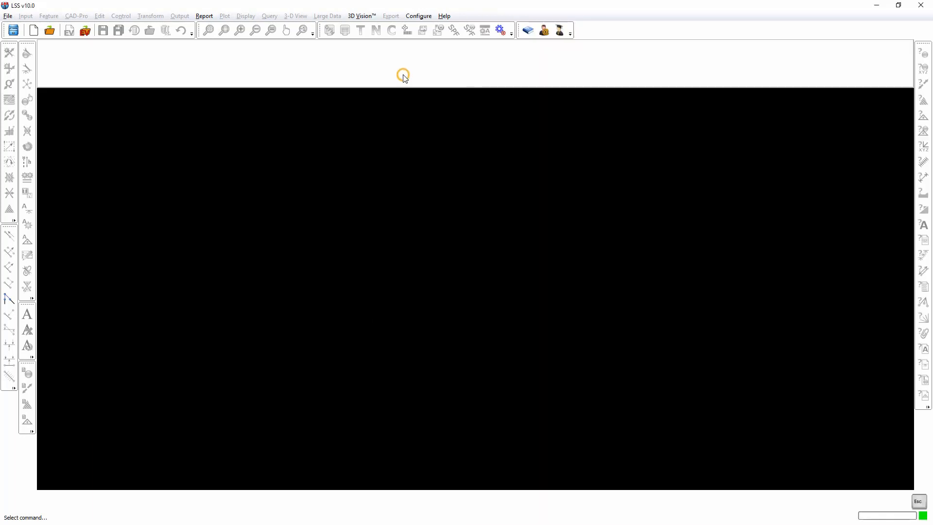
click(362, 16)
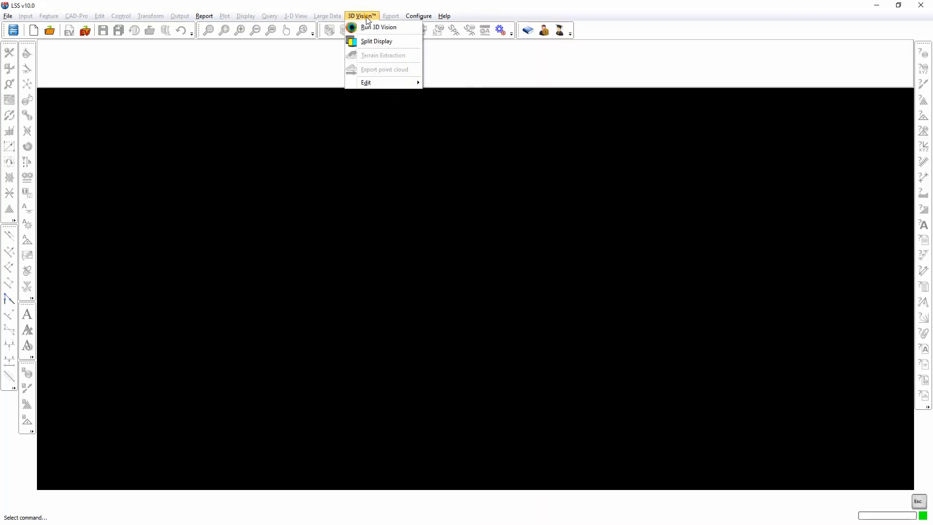
click(369, 43)
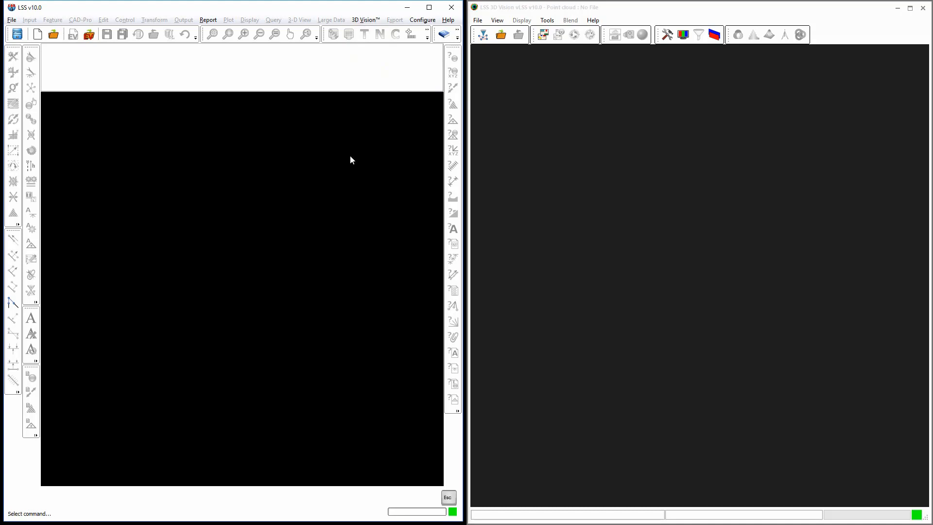
Step: Close the 3D Vision window, run 3D Vision again and dismiss its About splash screen
click(923, 8)
click(367, 20)
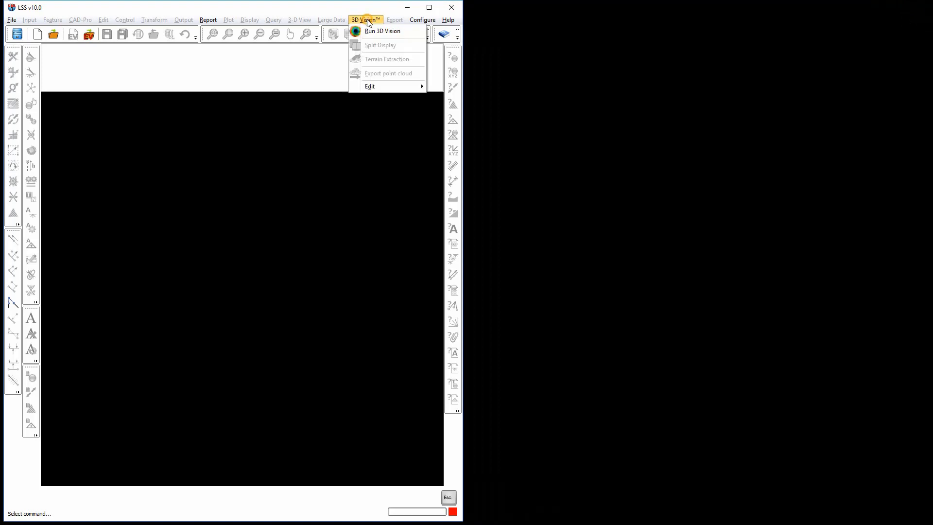
click(383, 31)
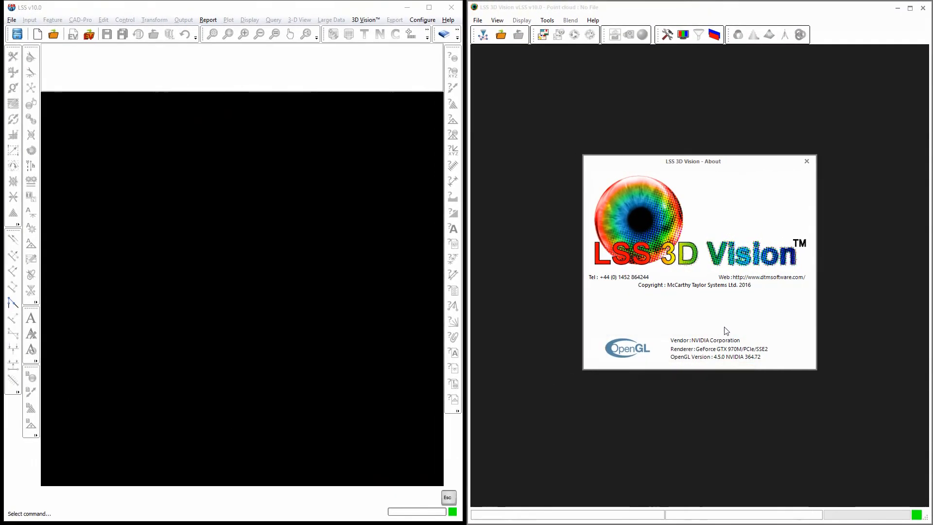
click(720, 256)
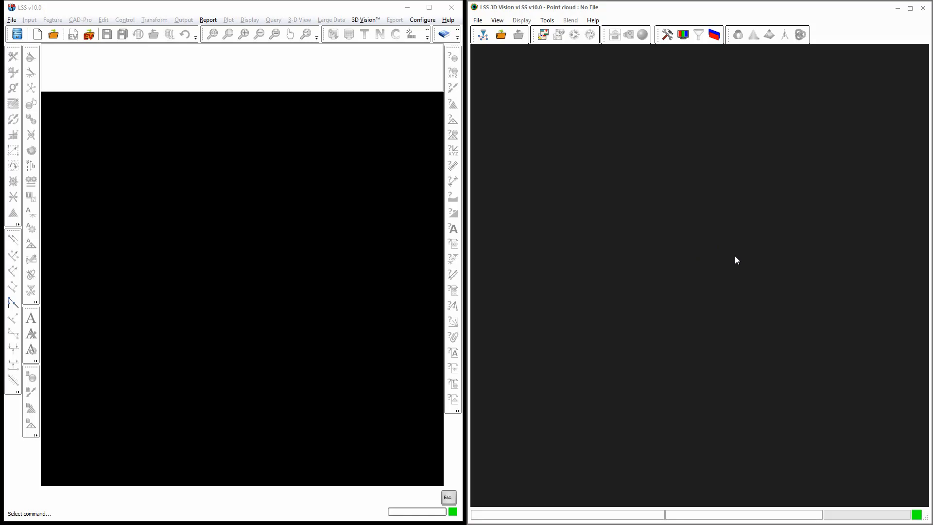
Step: Start a point cloud import in 3D Vision with MINING SURVEYS DEMO ROCKFACE.E57 as the input file
click(484, 36)
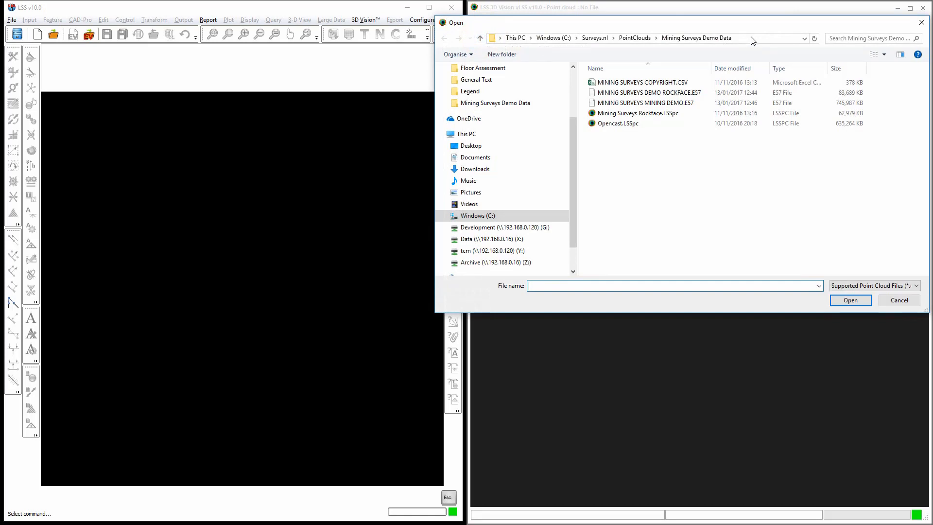
drag(758, 24, 624, 33)
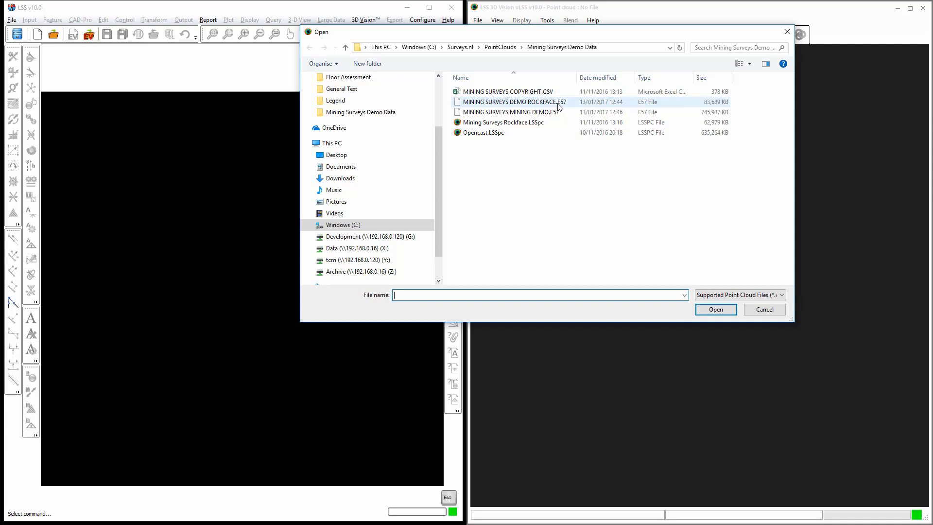
double_click(528, 102)
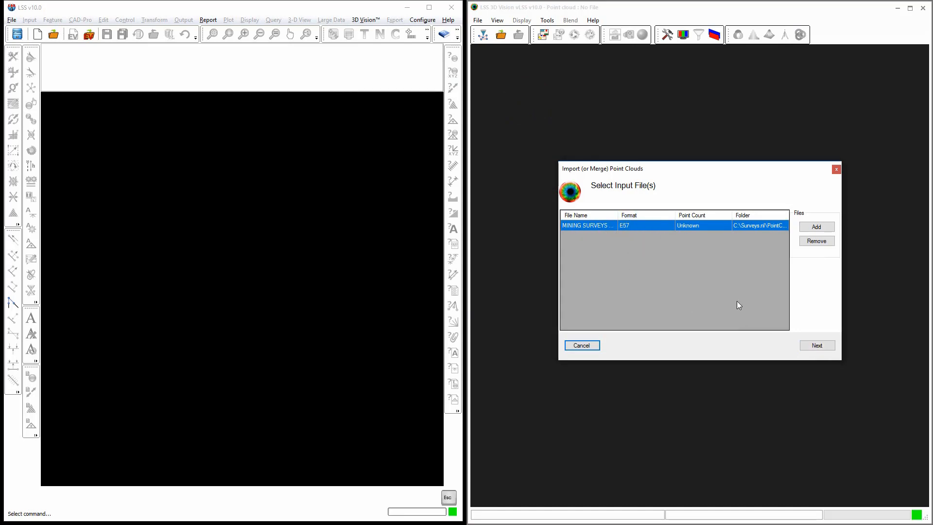
Step: Set the reduced resolution representation overhead to Small in the import options
click(817, 346)
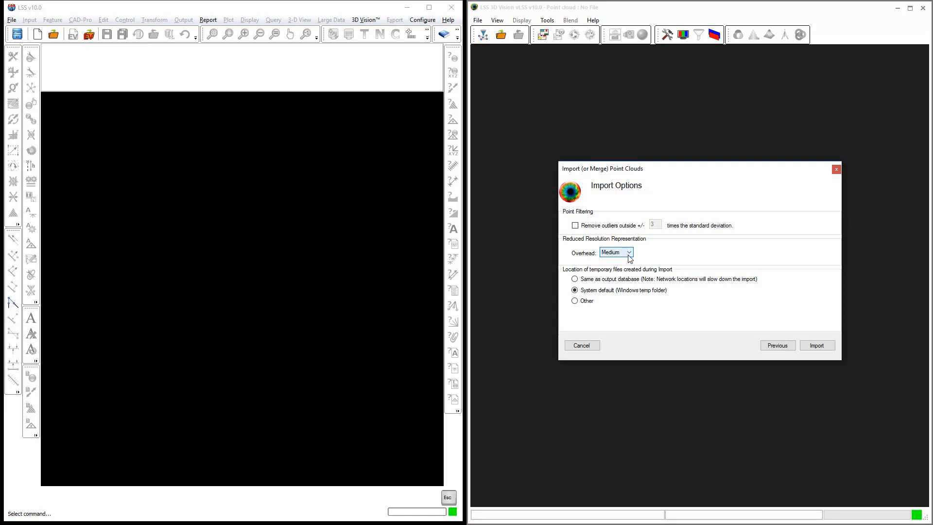
click(622, 251)
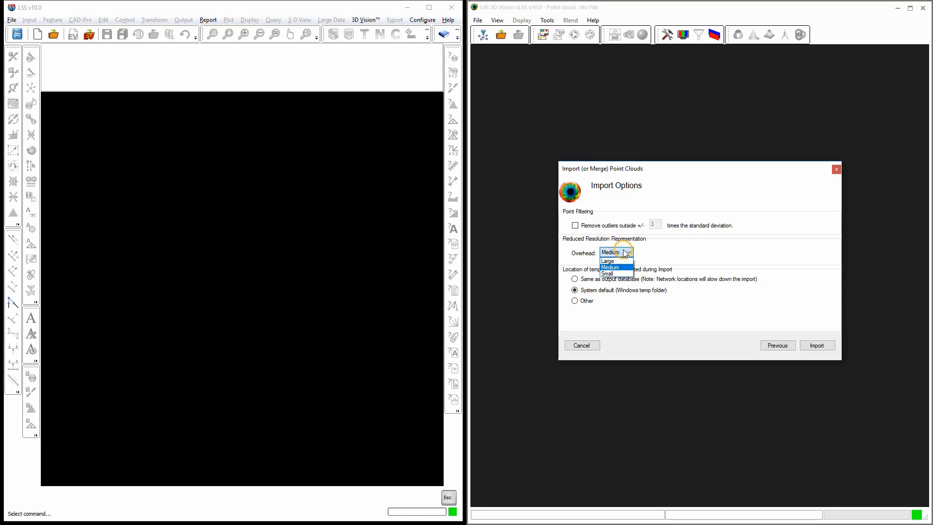
click(609, 274)
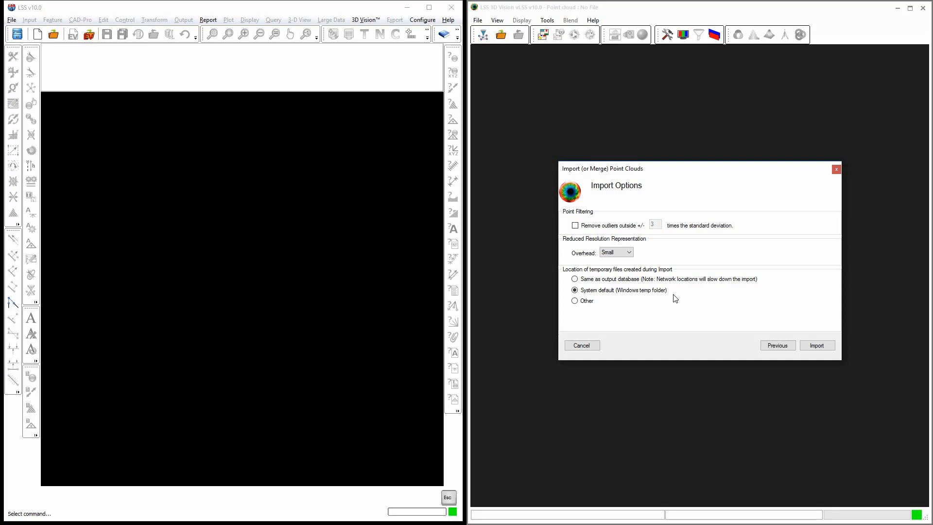
Step: Import the point cloud into a new LSS point cloud file named Demo Rockface and widen the Background Processes window
click(817, 346)
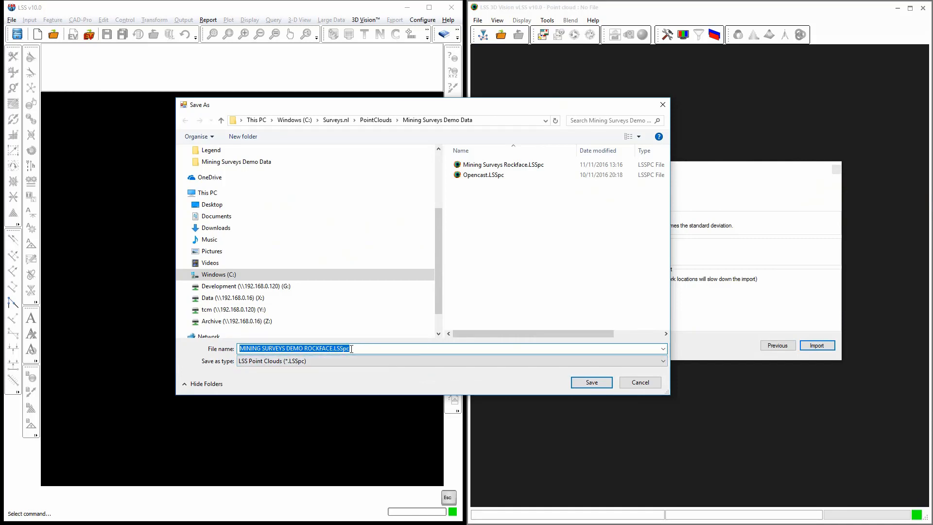
text(Demo)
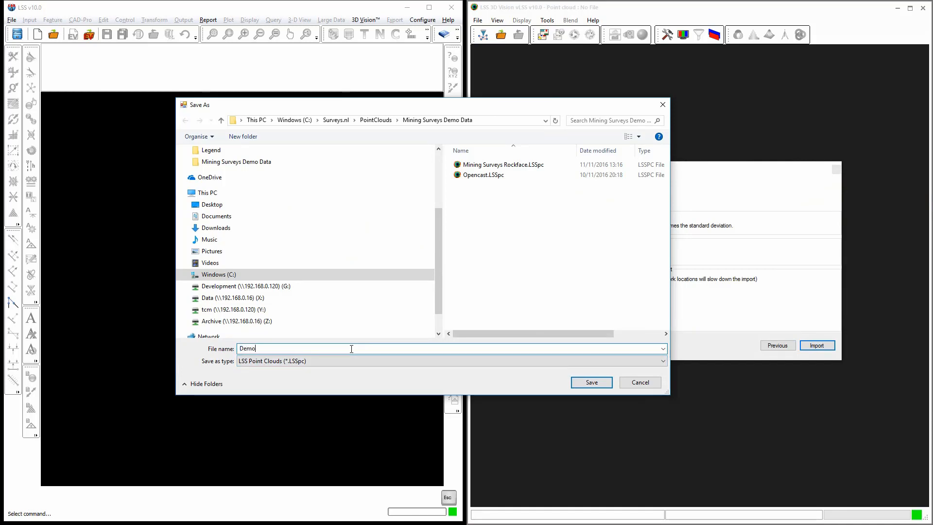
text( Rockface)
click(595, 382)
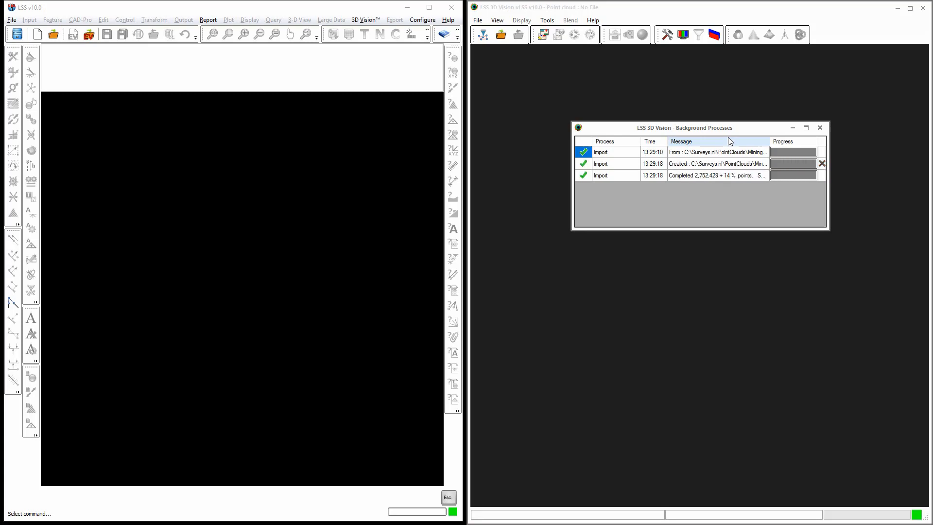
drag(828, 229, 895, 230)
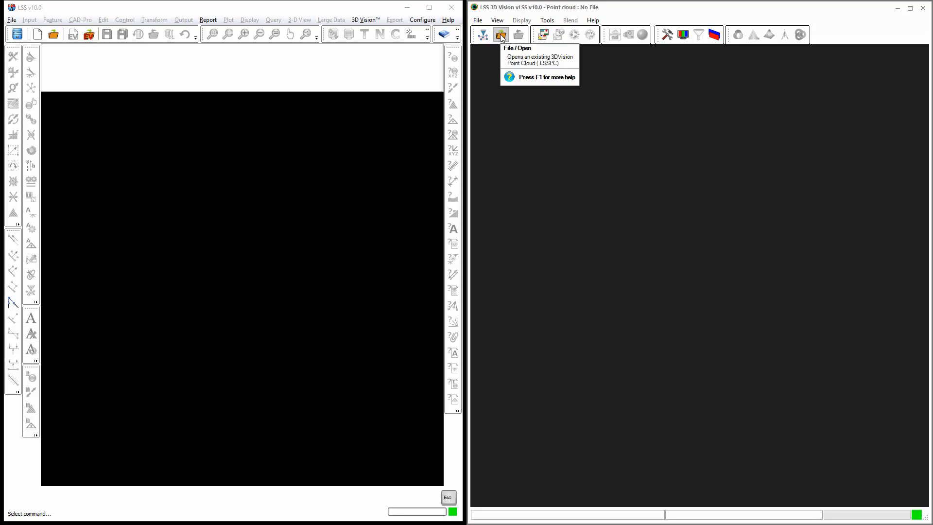
Step: Open the Demo Rockface.LSSpc point cloud in 3D Vision
click(501, 35)
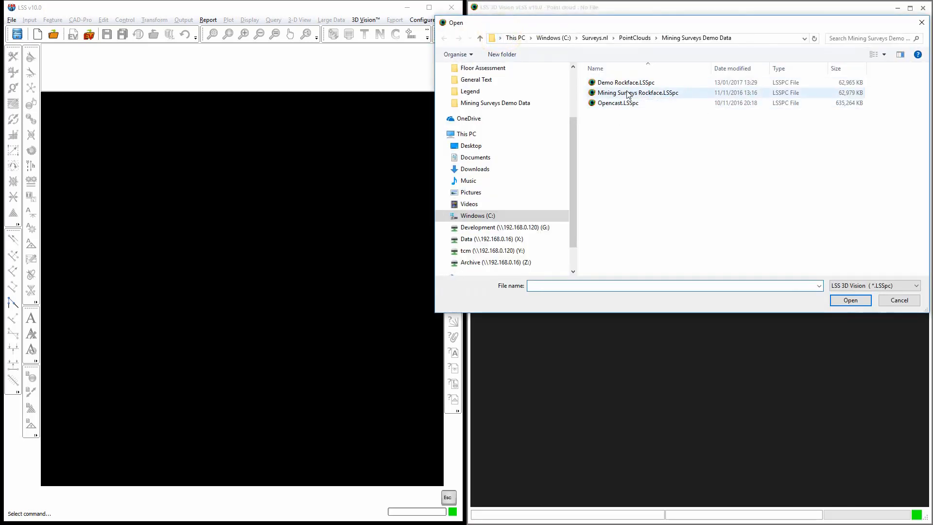
double_click(629, 83)
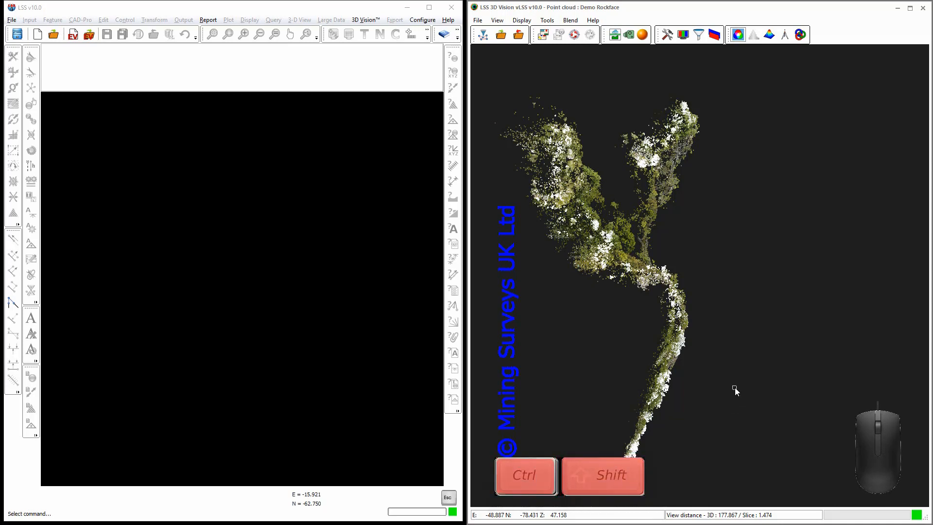
Step: Examine the rockface point cloud by picking points along the face and rotating it to another viewing direction
ctrl+shift+click(669, 332)
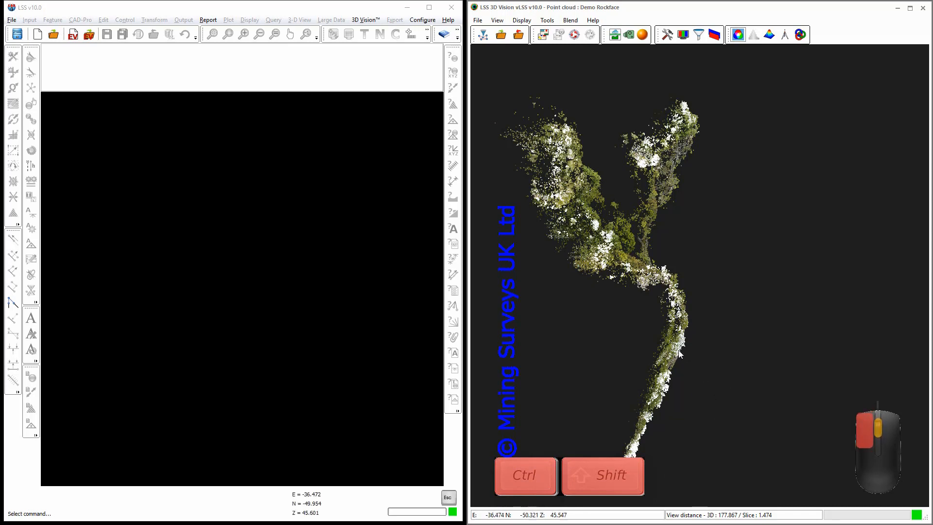
ctrl+shift+click(671, 315)
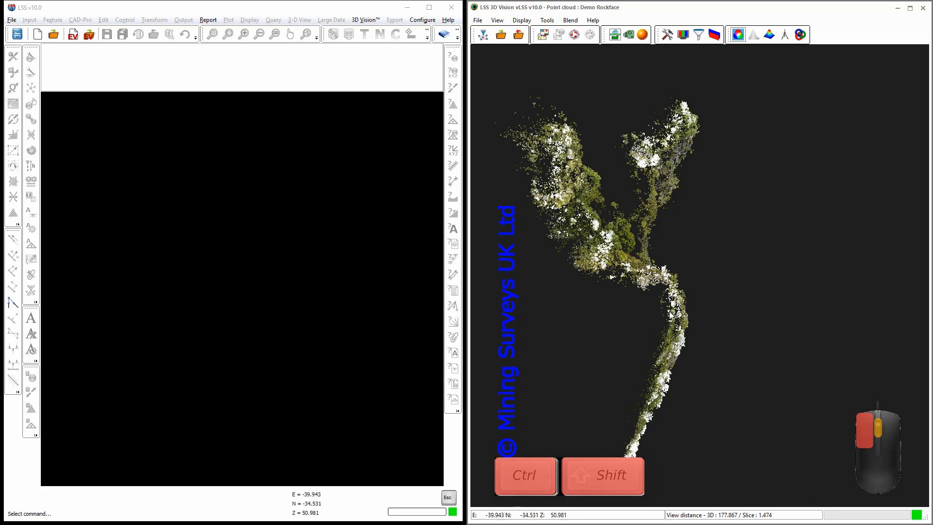
ctrl+shift+click(685, 347)
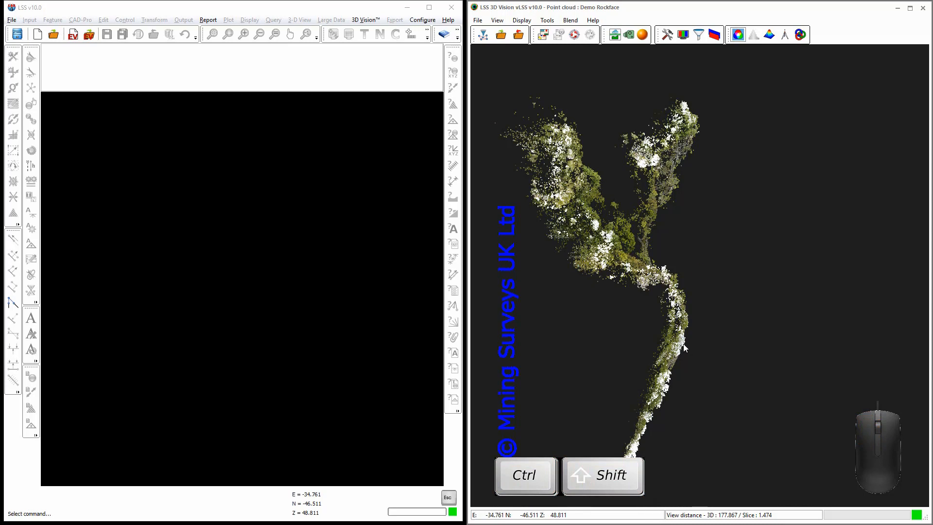
key(shift)
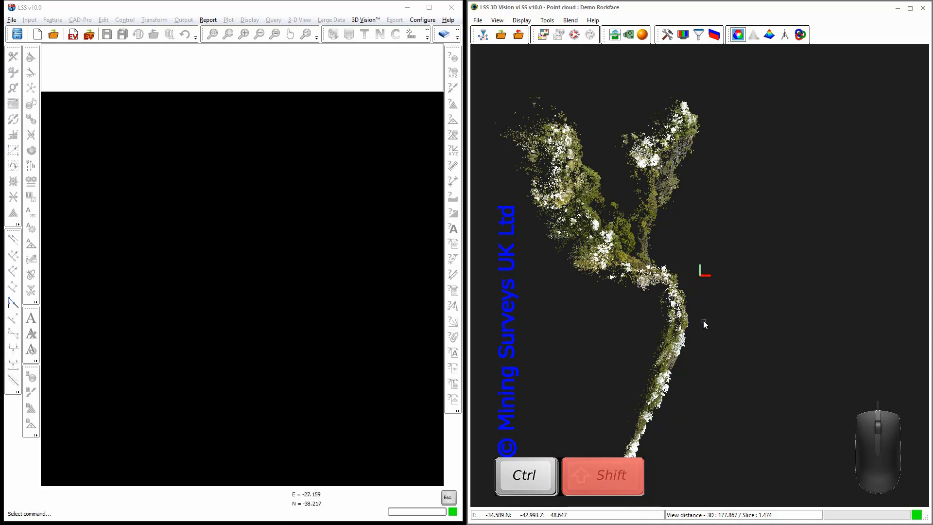
shift+double_click(639, 264)
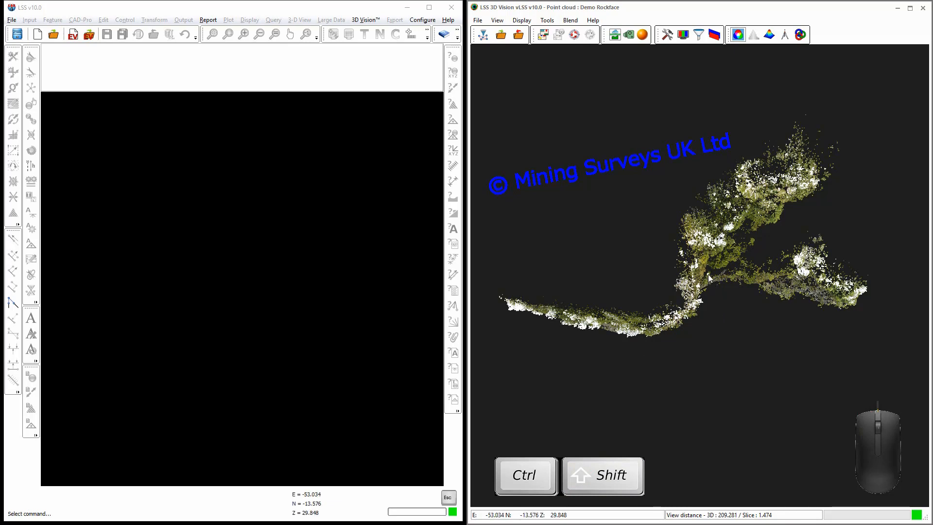
Step: Inspect the bend of the rockface and its vegetation up close, at several zoom levels and from a shifted viewpoint
scroll(708, 276, up, 3)
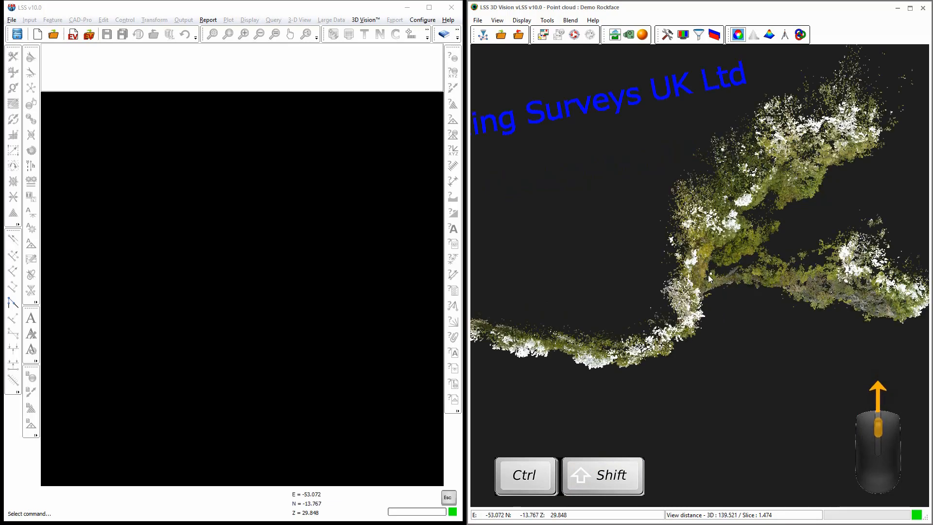
scroll(708, 276, up, 1)
scroll(708, 276, up, 1)
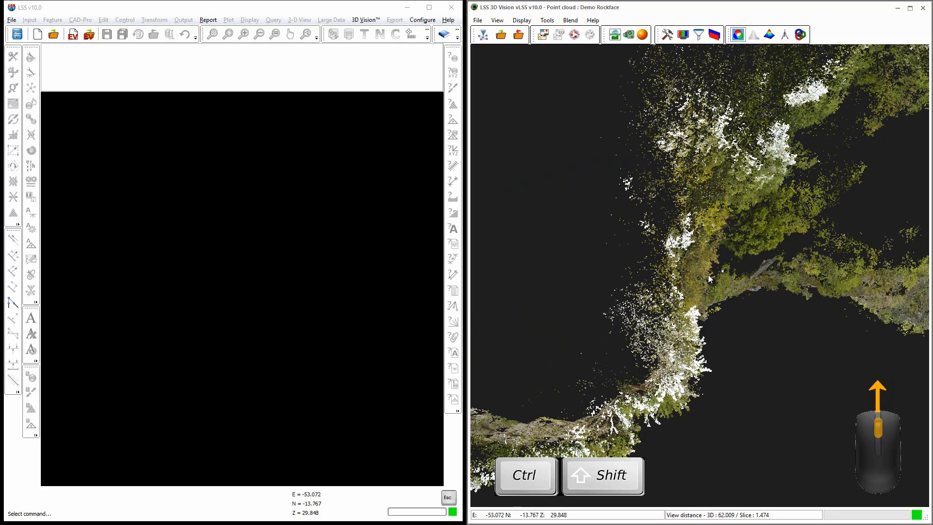
scroll(709, 278, up, 1)
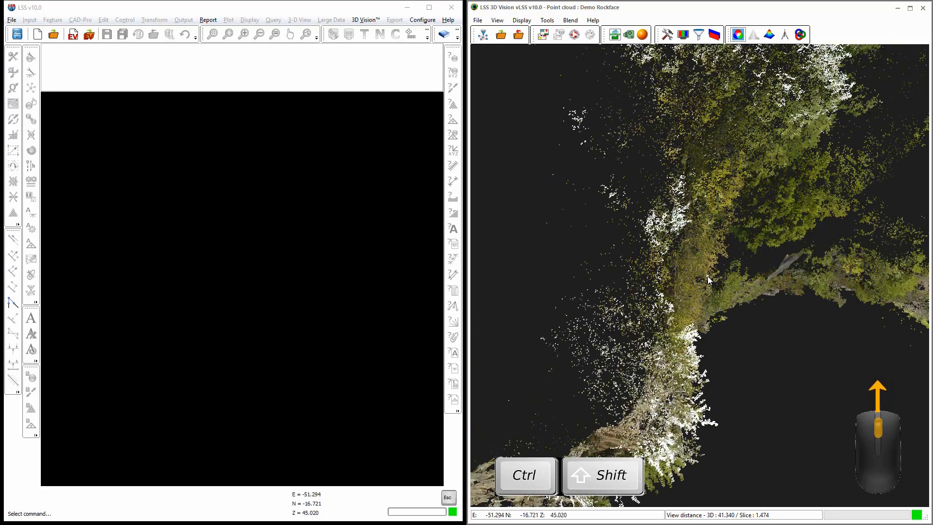
scroll(708, 276, up, 1)
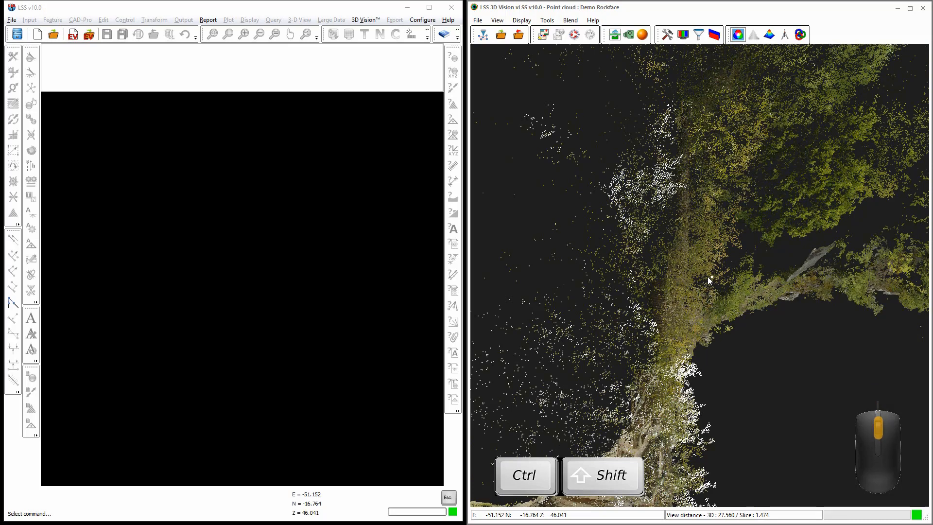
drag(708, 276, 661, 279)
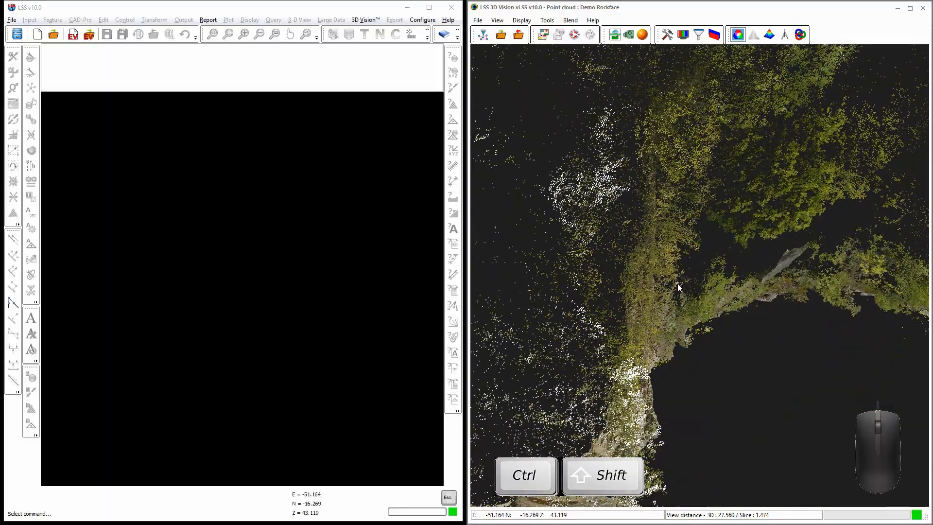
scroll(677, 284, down, 2)
ctrl+shift+scroll(677, 283, down, 2)
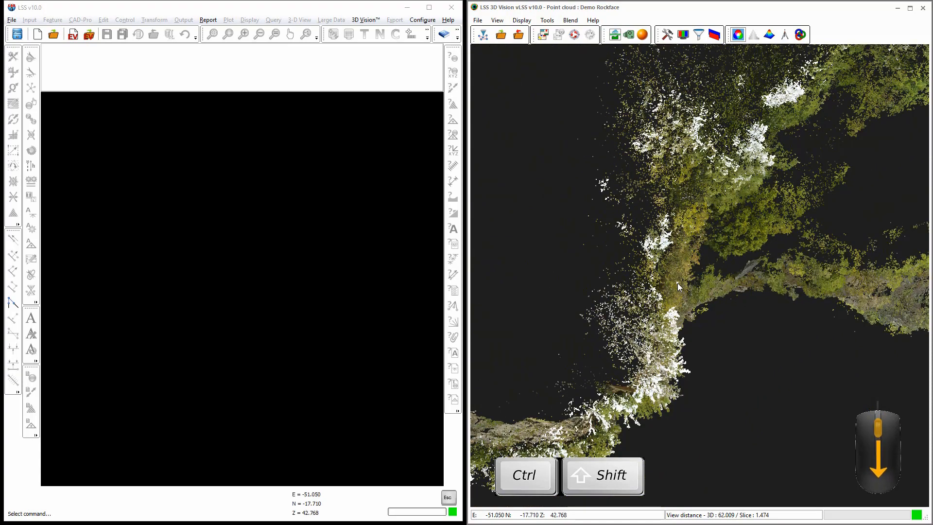
ctrl+shift+scroll(677, 283, up, 1)
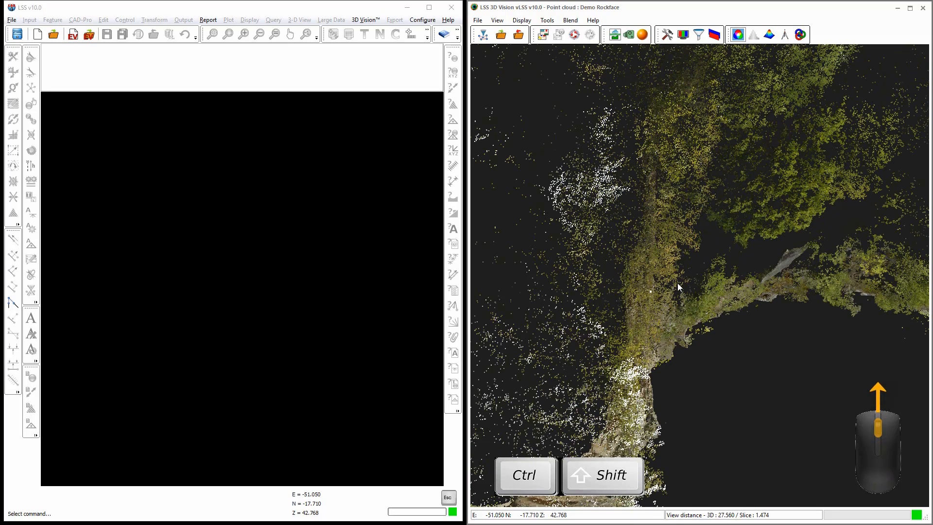
ctrl+shift+scroll(679, 287, up, 1)
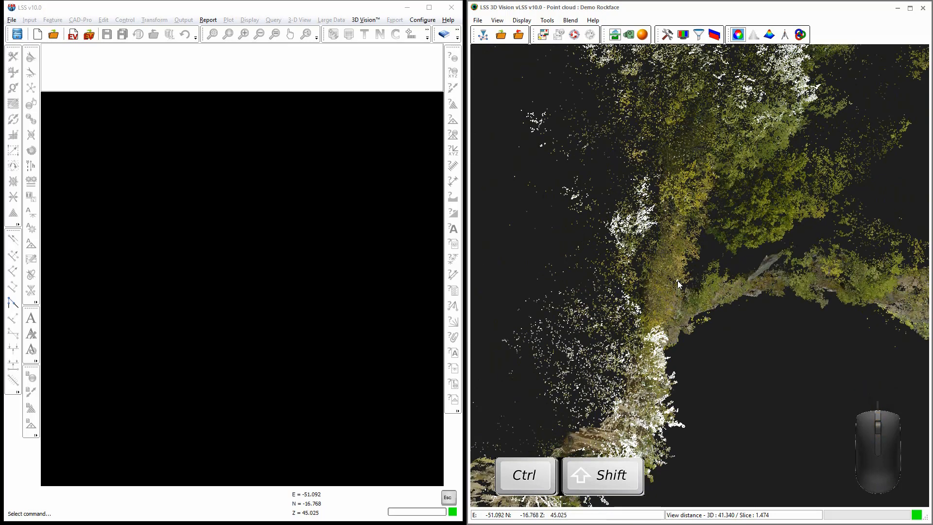
key(shift)
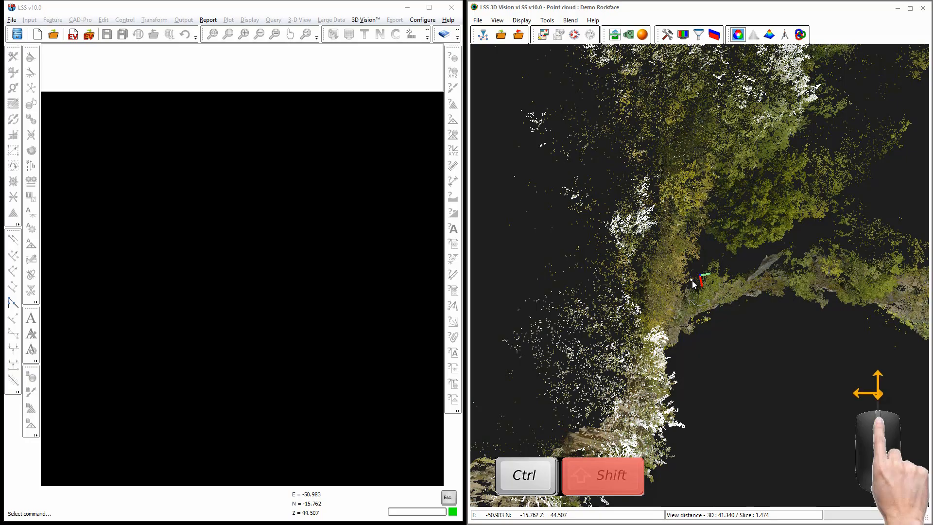
Step: Examine the bedded cliff face and the trees above it from the side, comparing close and distant views at different tilts
shift+middle_drag(691, 280, 633, 252)
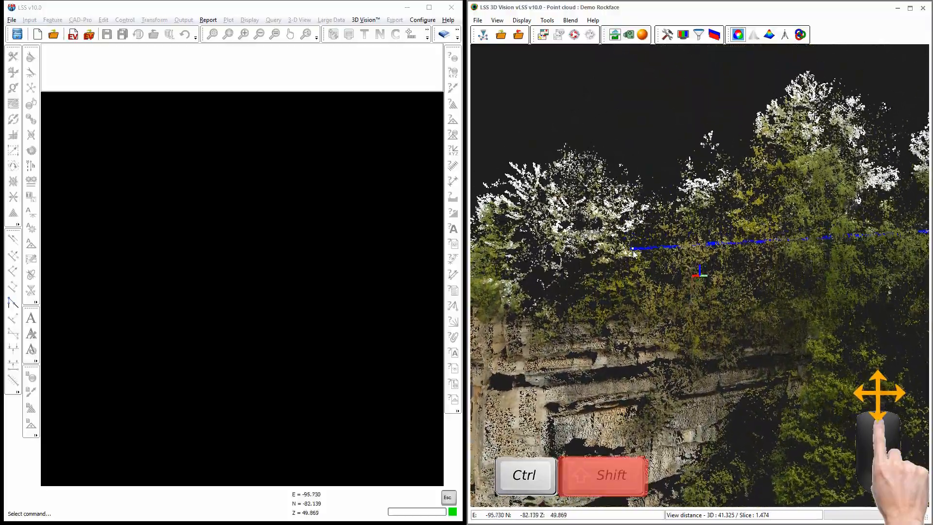
scroll(632, 251, down, 5)
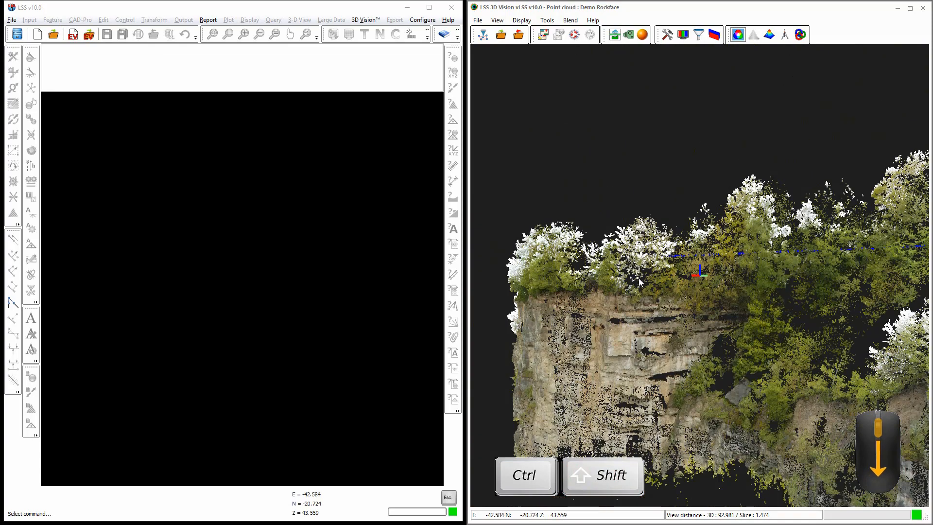
scroll(639, 278, up, 1)
scroll(640, 279, down, 1)
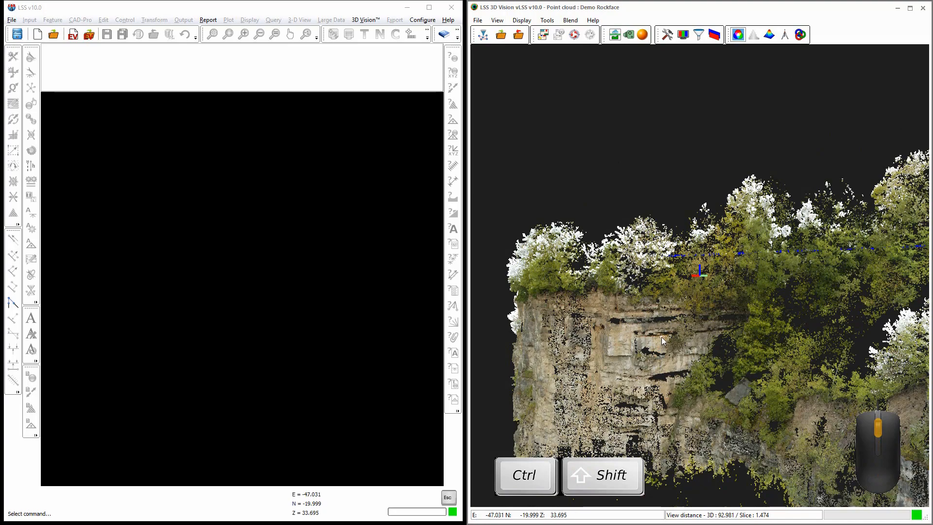
ctrl+shift+scroll(661, 337, up, 1)
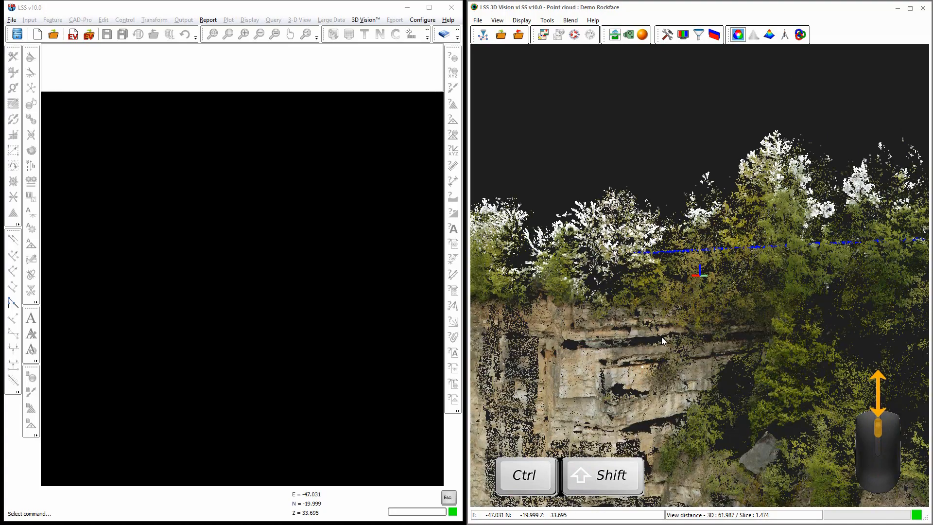
ctrl+shift+scroll(661, 337, up, 2)
ctrl+shift+scroll(661, 337, down, 3)
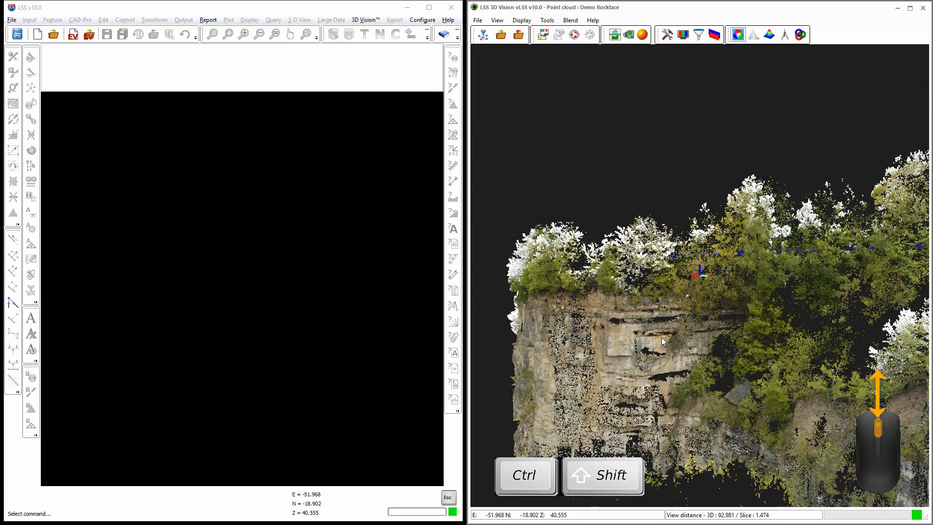
ctrl+shift+scroll(661, 337, up, 2)
ctrl+shift+scroll(661, 338, down, 1)
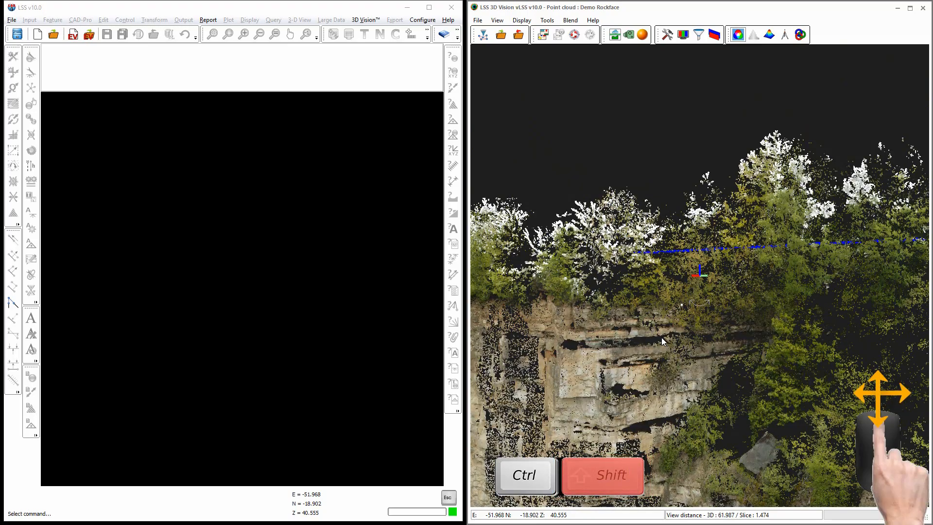
mouse_move(661, 337)
shift+middle_down()
mouse_move(660, 351)
mouse_move(680, 348)
mouse_move(684, 308)
mouse_move(645, 285)
mouse_move(598, 276)
mouse_move(549, 283)
mouse_move(564, 336)
mouse_move(629, 361)
mouse_move(667, 351)
shift+middle_up()
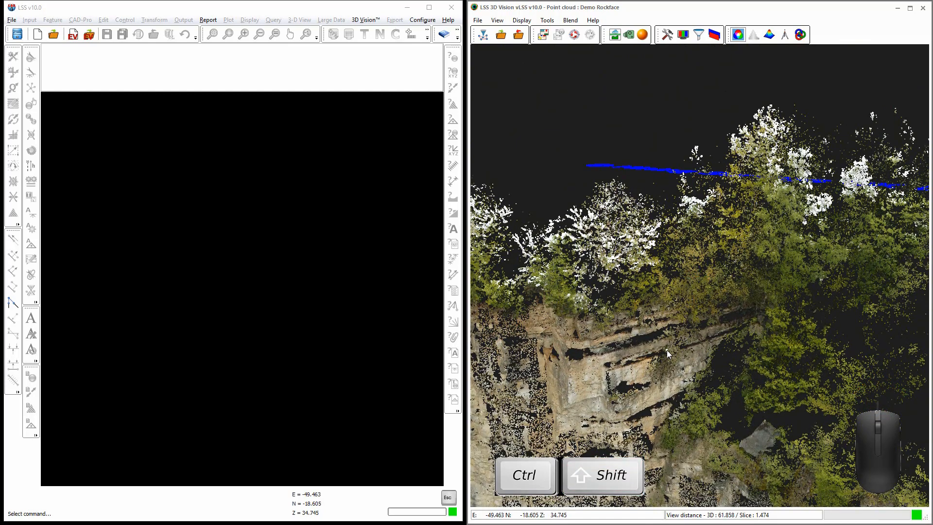
Step: Reset the view to the whole point cloud in plan, and examine the rockface bend closely from above and at an oblique angle
click(575, 35)
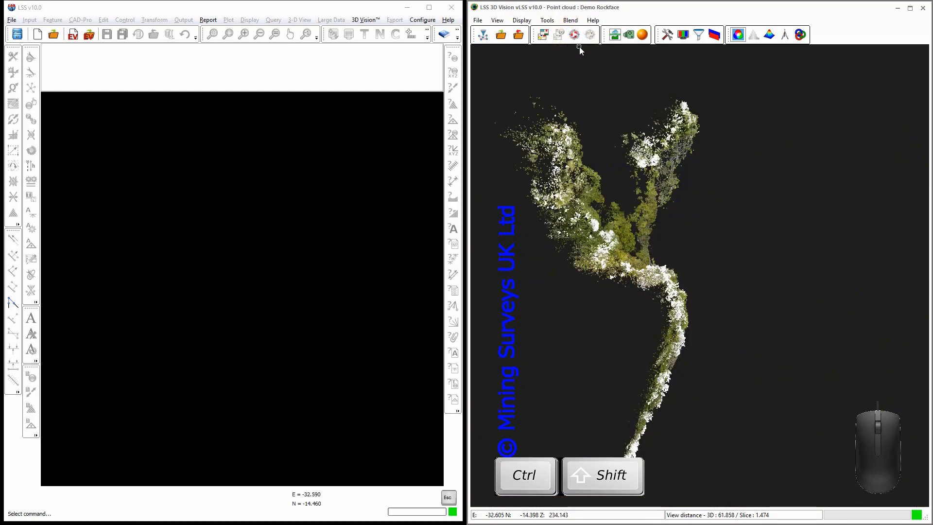
shift+click(640, 264)
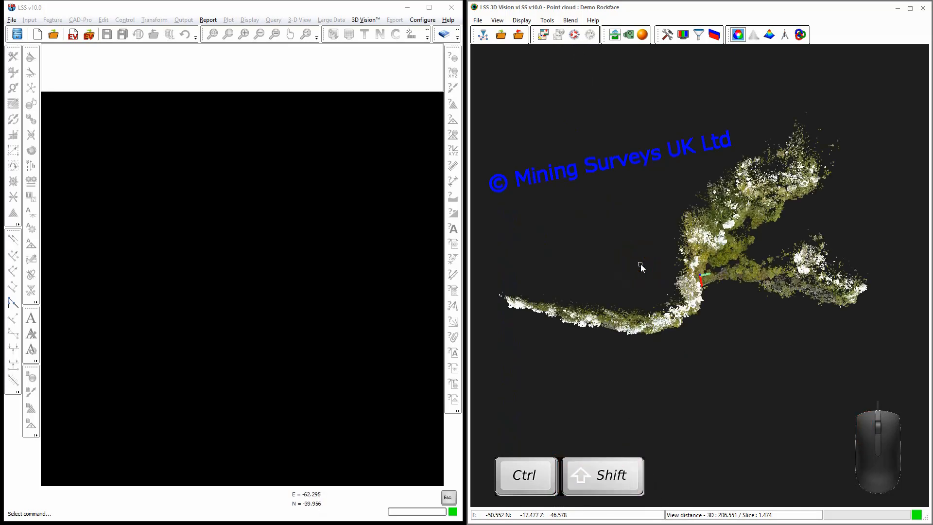
scroll(713, 279, up, 10)
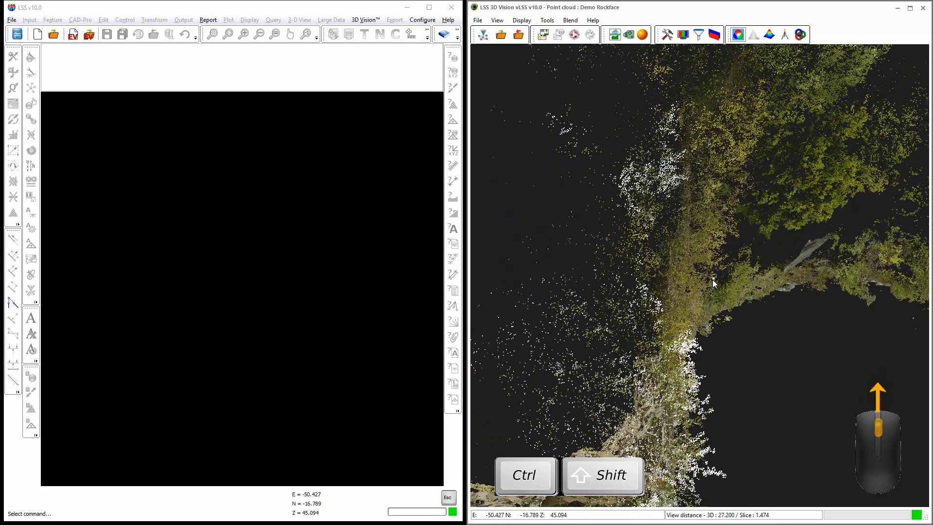
scroll(712, 279, up, 2)
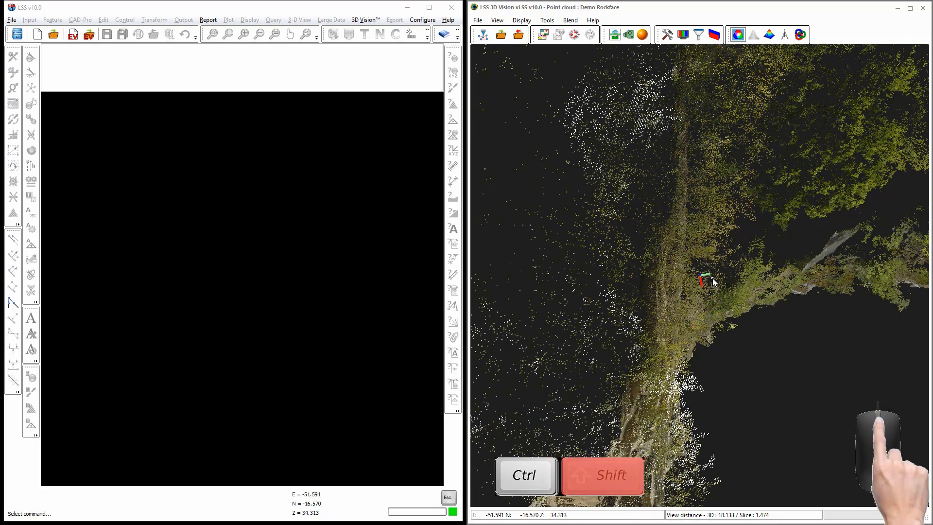
shift+middle_drag(712, 278, 679, 237)
scroll(672, 268, down, 3)
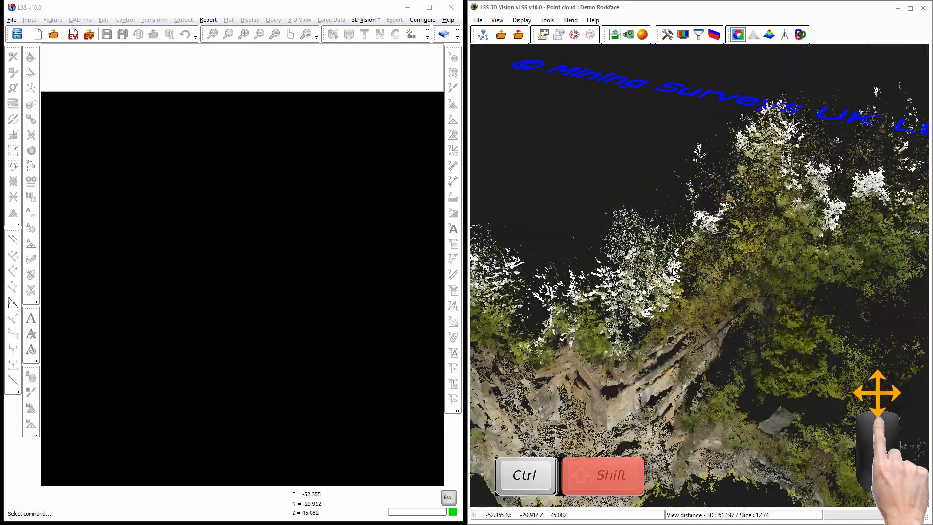
scroll(681, 278, up, 3)
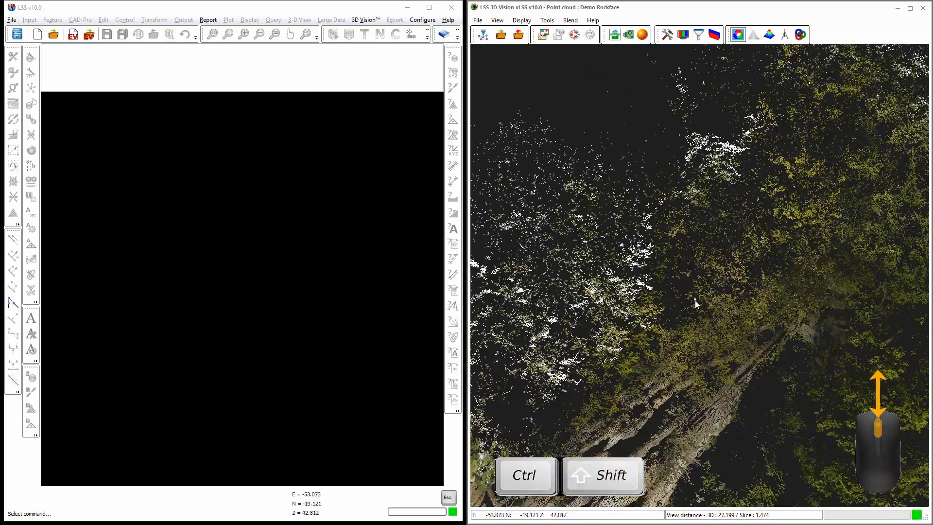
mouse_move(691, 277)
ctrl+shift+middle_down()
mouse_move(608, 118)
mouse_move(663, 230)
mouse_move(870, 226)
mouse_move(681, 327)
mouse_move(761, 299)
mouse_move(722, 316)
mouse_move(748, 331)
mouse_move(715, 297)
ctrl+shift+middle_up()
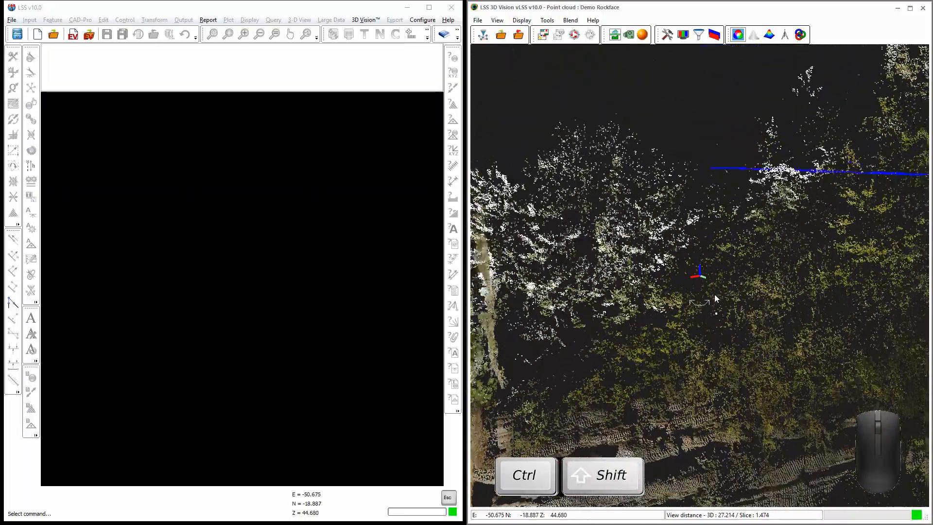
Step: Centre the view on a point just above the exposed rock beds and examine that spot from close range out to the full cloud
ctrl+middle_drag(713, 356, 712, 256)
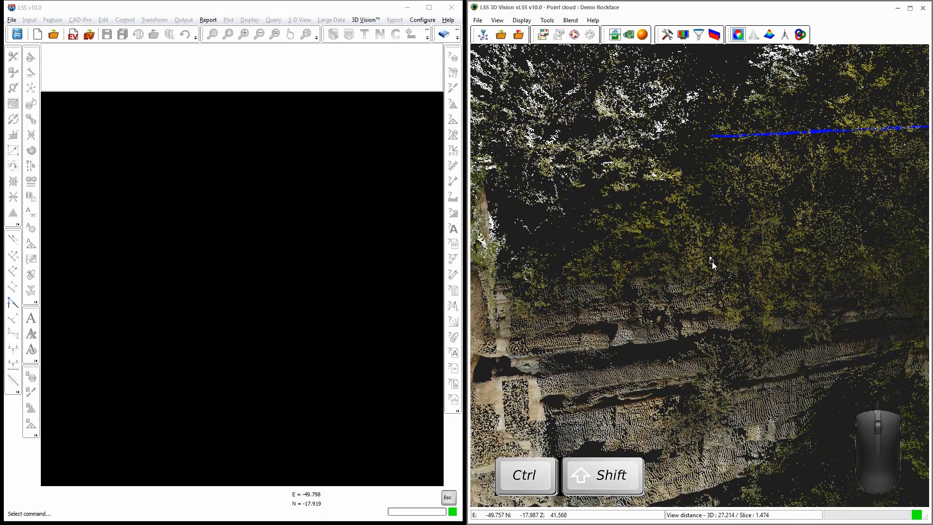
double_click(695, 261)
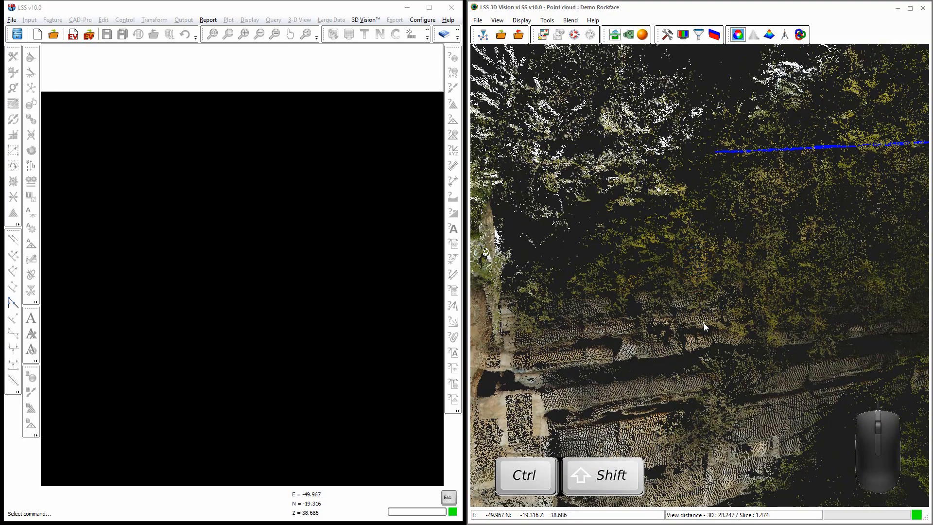
scroll(699, 282, up, 3)
scroll(699, 282, up, 5)
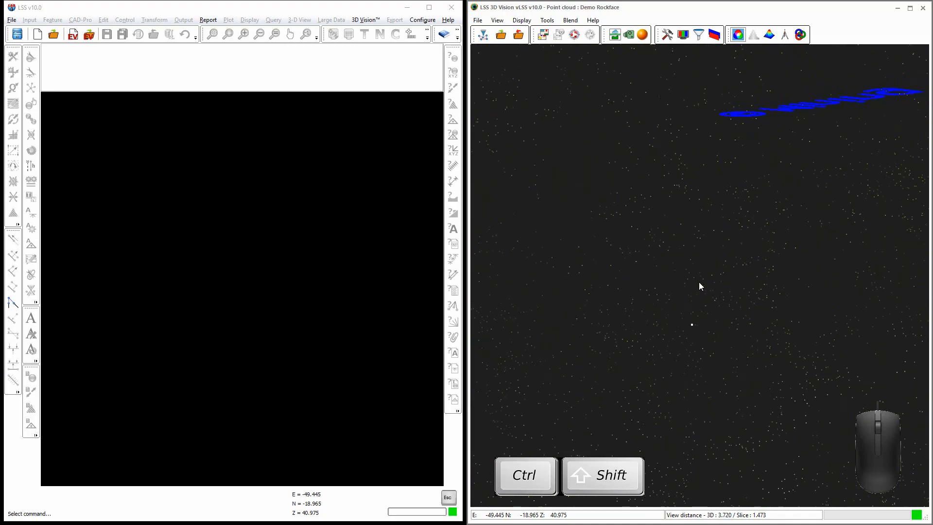
scroll(699, 282, down, 10)
scroll(699, 282, up, 4)
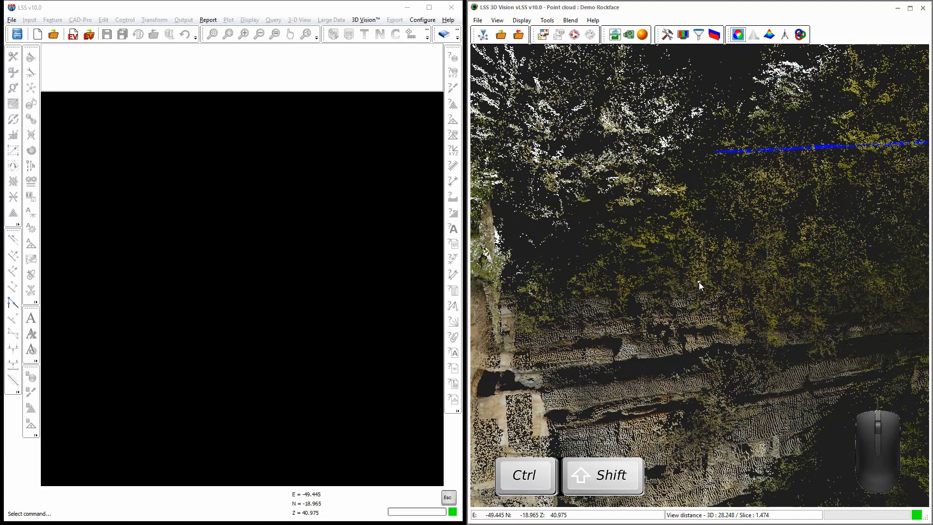
scroll(699, 282, down, 8)
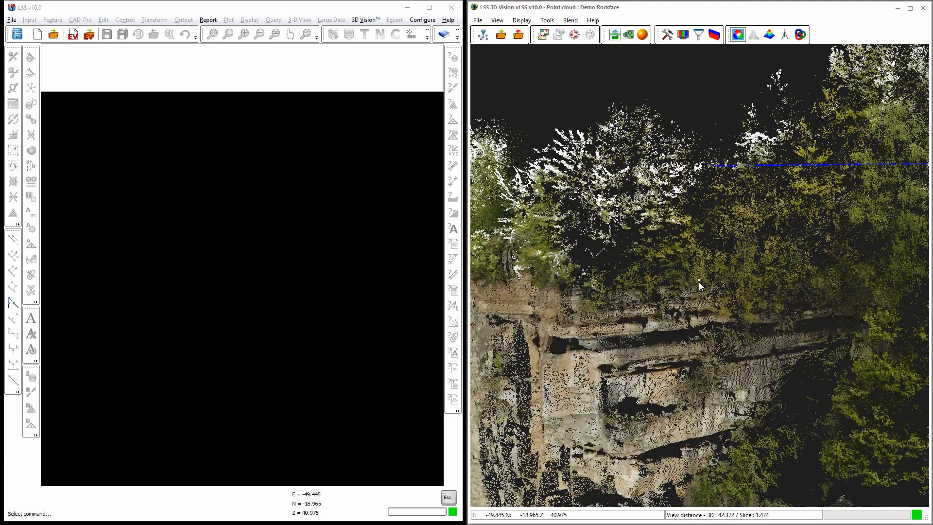
scroll(699, 282, down, 2)
scroll(699, 282, up, 5)
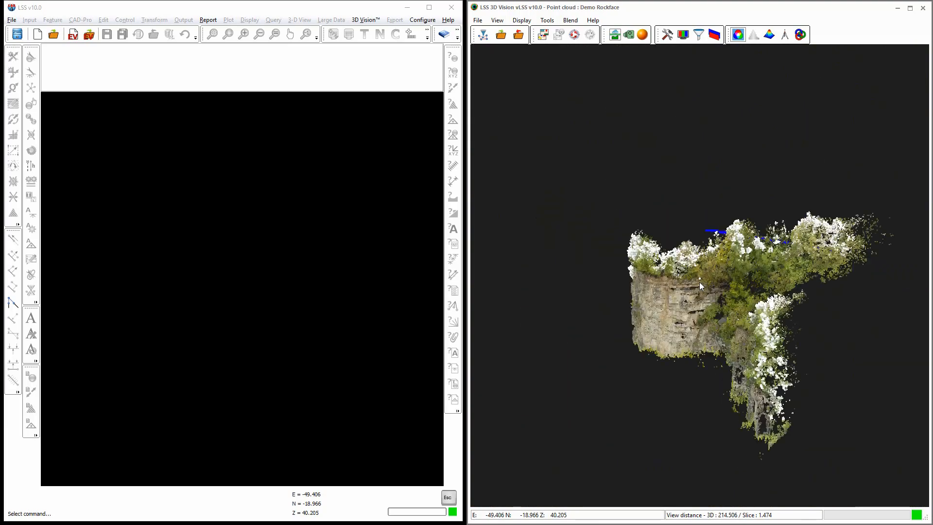
scroll(698, 282, up, 9)
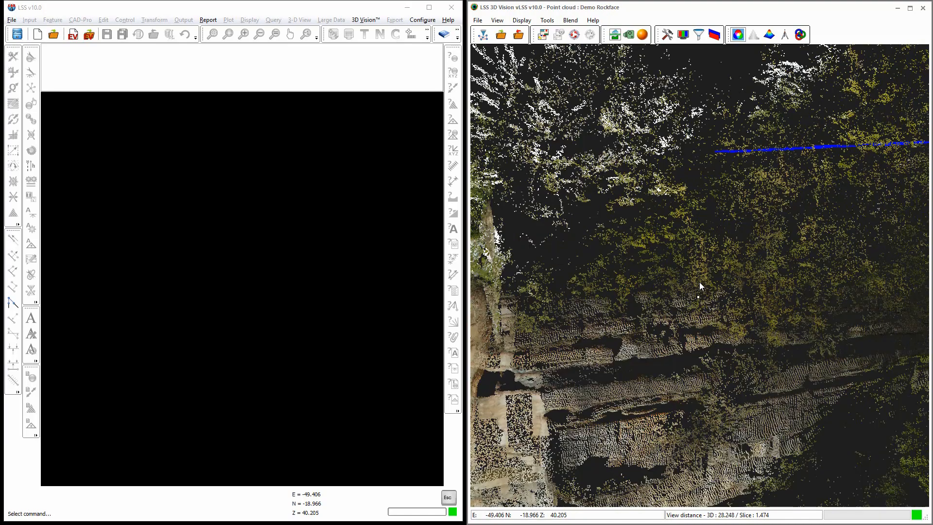
scroll(705, 321, down, 2)
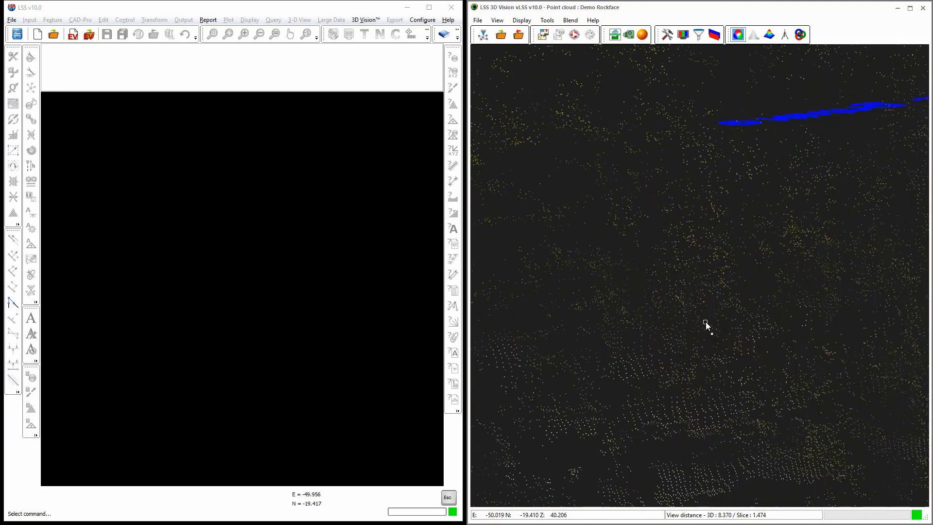
scroll(705, 322, down, 2)
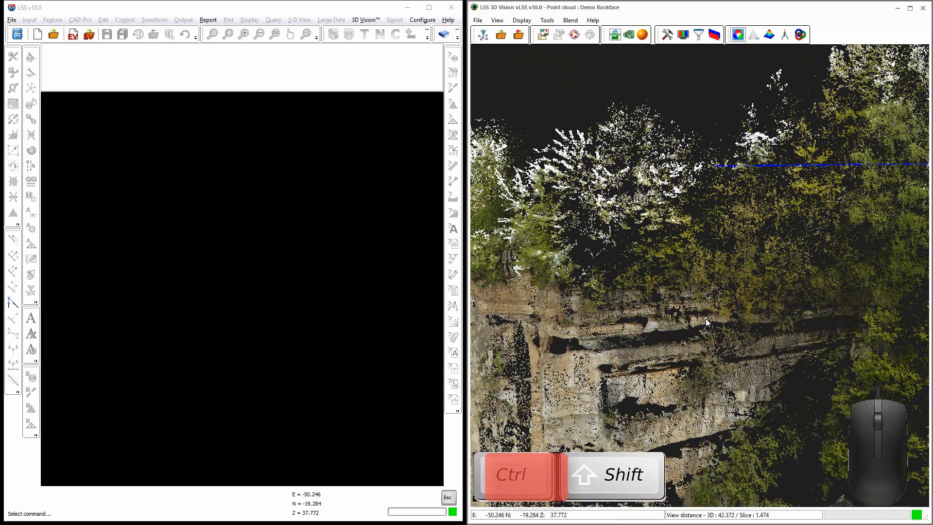
Step: Advance the viewpoint beyond the centre of view, through the vegetation and rock beds, while keeping the view distance fixed
key(ctrl)
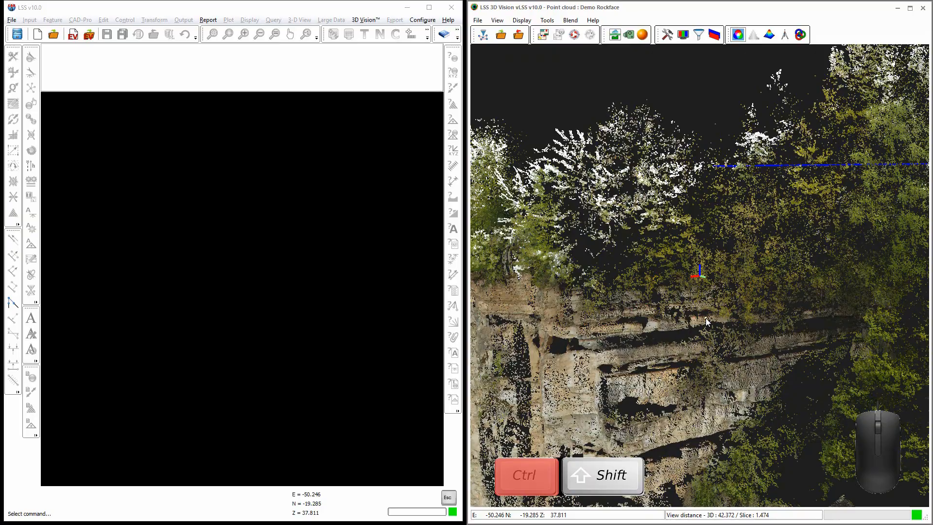
ctrl+scroll(707, 322, up, 1)
ctrl+scroll(707, 321, up, 4)
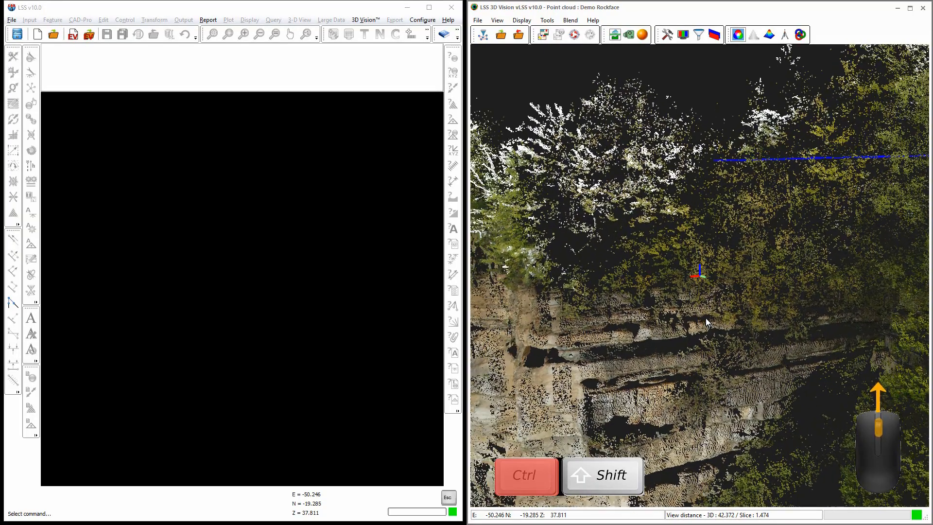
ctrl+scroll(706, 320, up, 4)
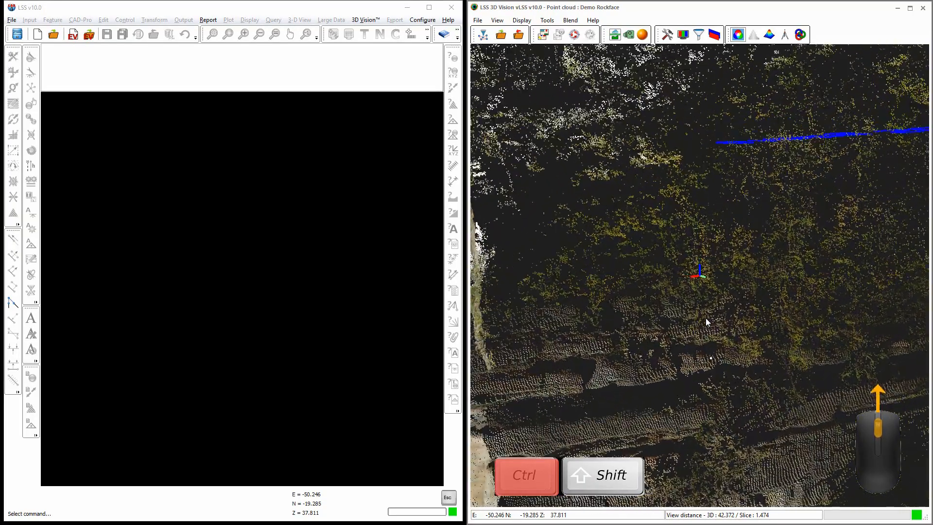
ctrl+shift+scroll(707, 321, up, 4)
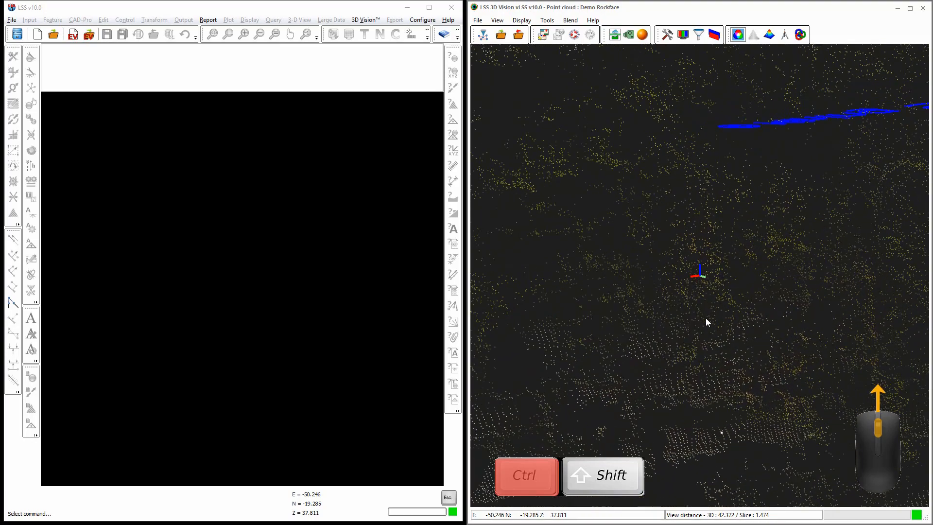
ctrl+shift+scroll(706, 319, up, 4)
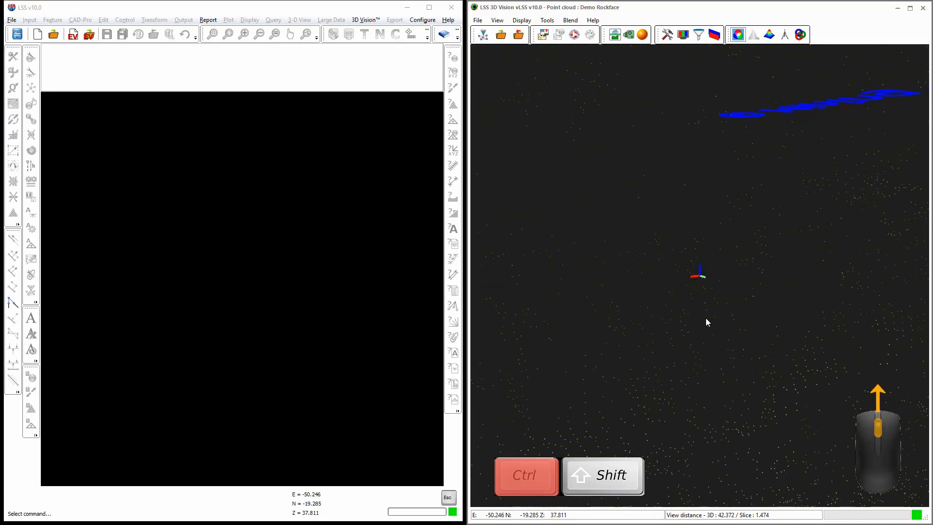
ctrl+shift+scroll(706, 320, up, 4)
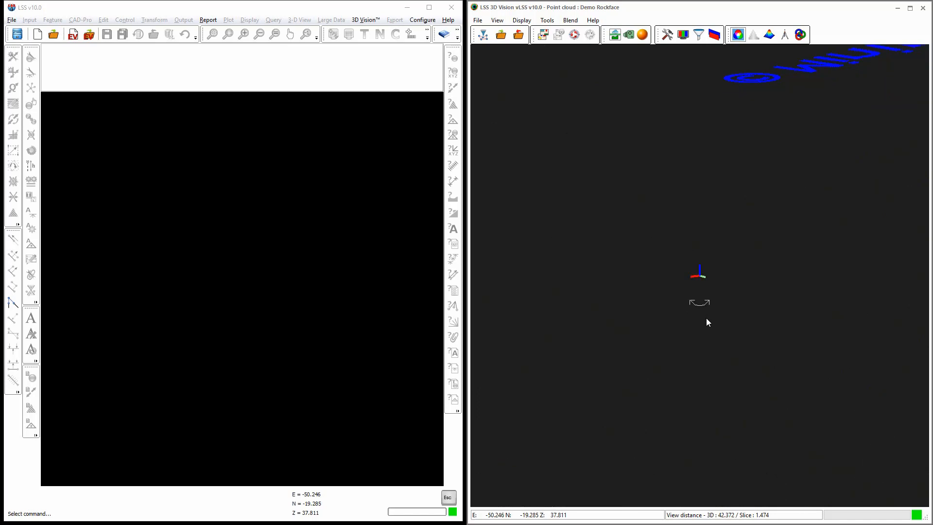
Step: Look around from inside the point cloud, and recentre the view on the vertical rockface to examine it from the front
drag(714, 322, 885, 317)
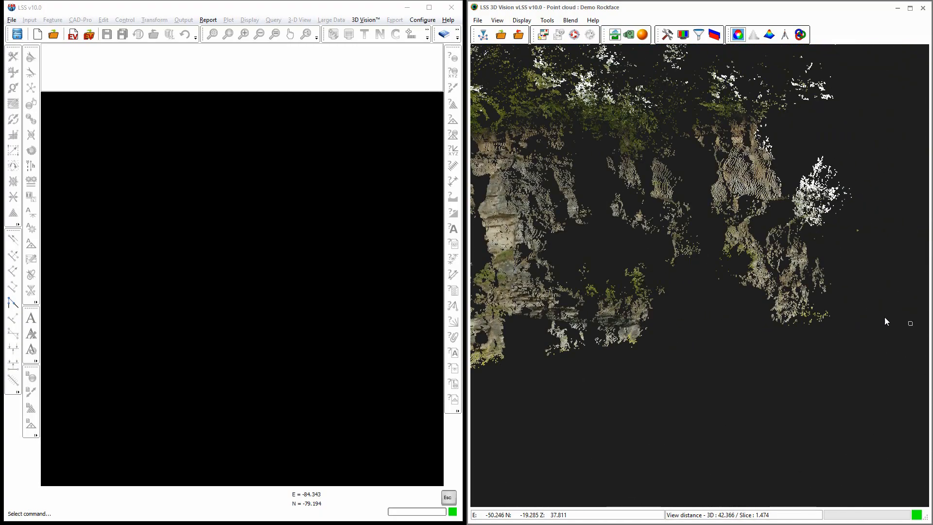
scroll(770, 303, down, 3)
mouse_move(747, 304)
mouse_down()
mouse_move(704, 296)
mouse_move(754, 297)
mouse_move(656, 297)
mouse_move(793, 293)
mouse_move(754, 297)
mouse_move(762, 276)
mouse_move(753, 275)
mouse_up()
scroll(705, 296, up, 1)
double_click(852, 270)
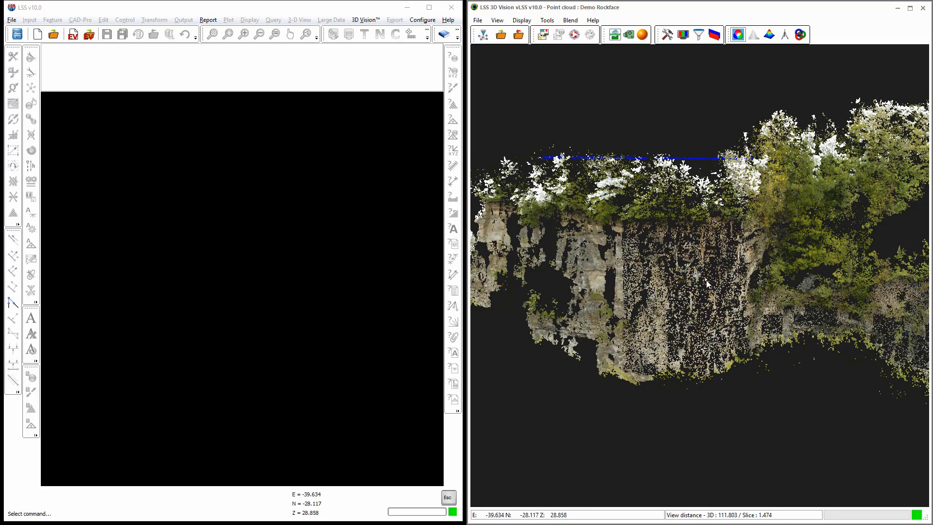
drag(734, 282, 662, 232)
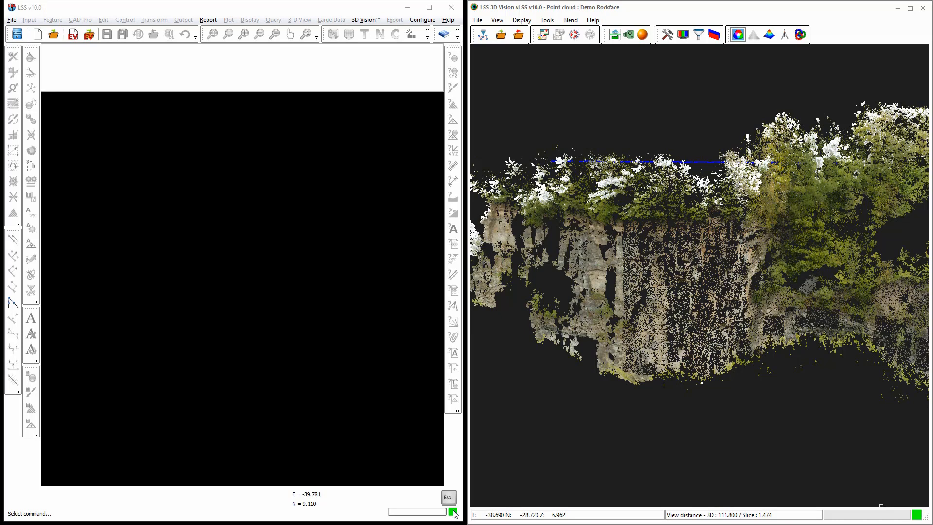
Step: Close and restart LSS, dismiss its System Manager, and reconnect 3D Vision to LSS
click(451, 8)
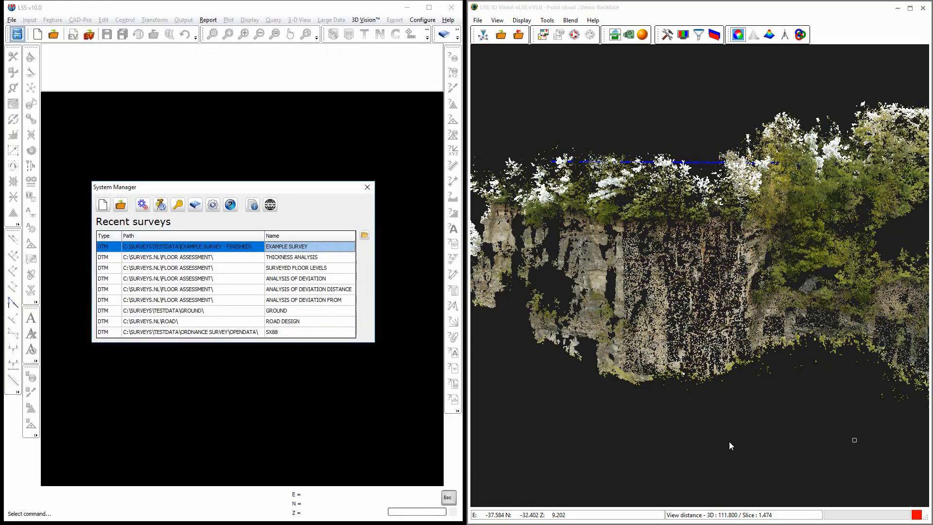
click(367, 188)
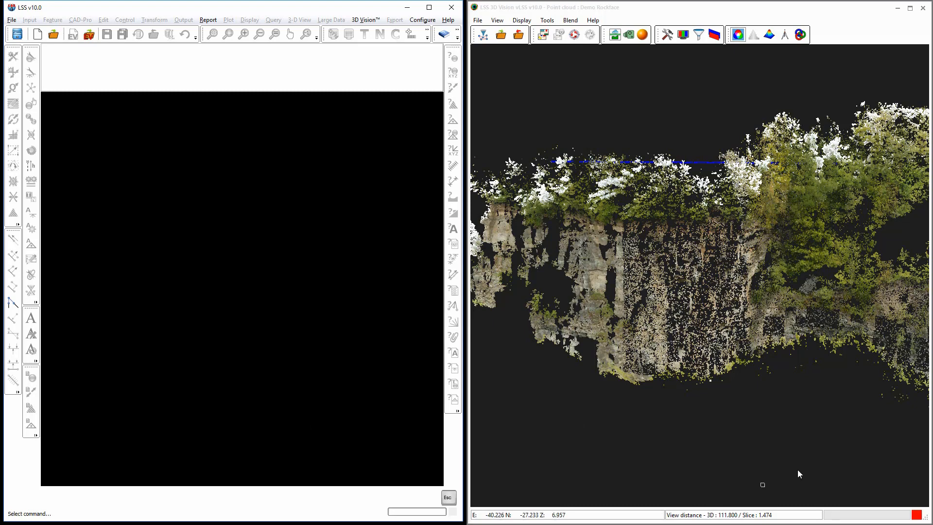
click(916, 516)
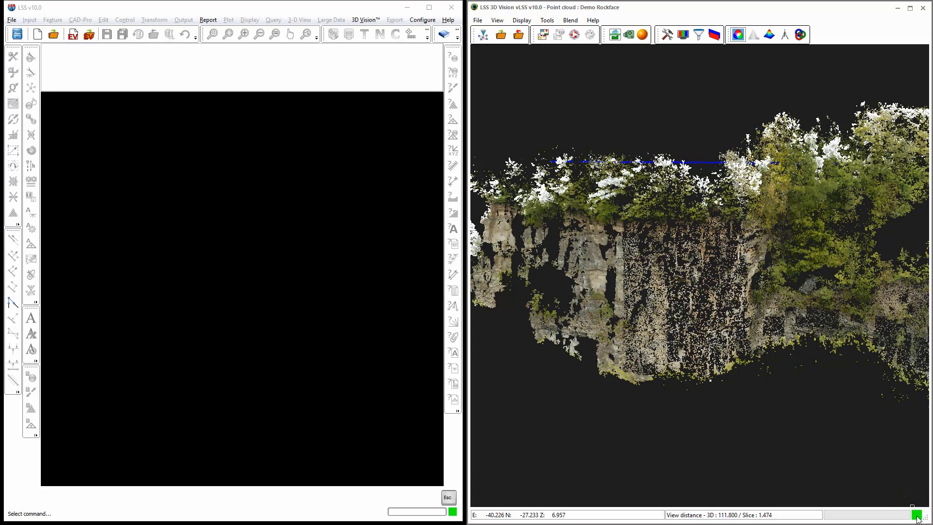
Step: Switch the link between 3D Vision and LSS off and back on
click(917, 516)
click(917, 516)
click(455, 513)
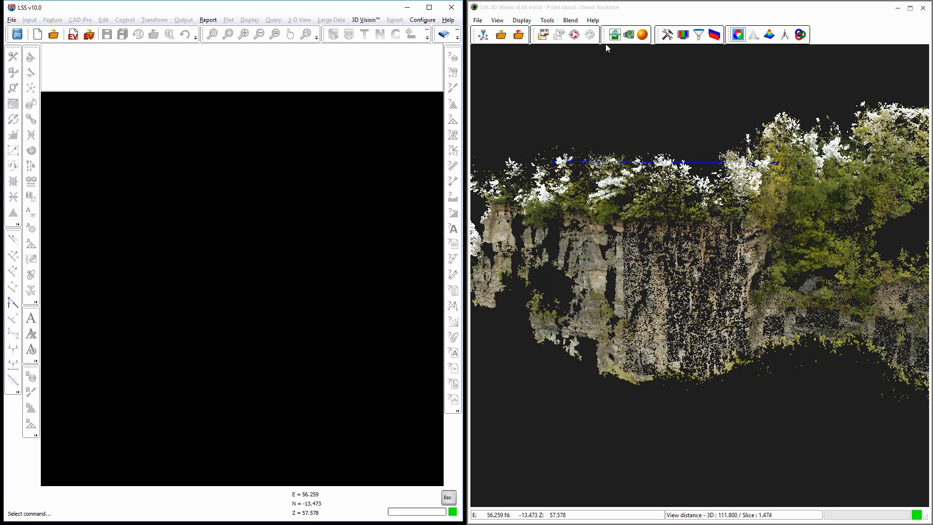
Step: Split the point cloud display into the 3D & Slice viewports and dismiss the viewport options
click(615, 35)
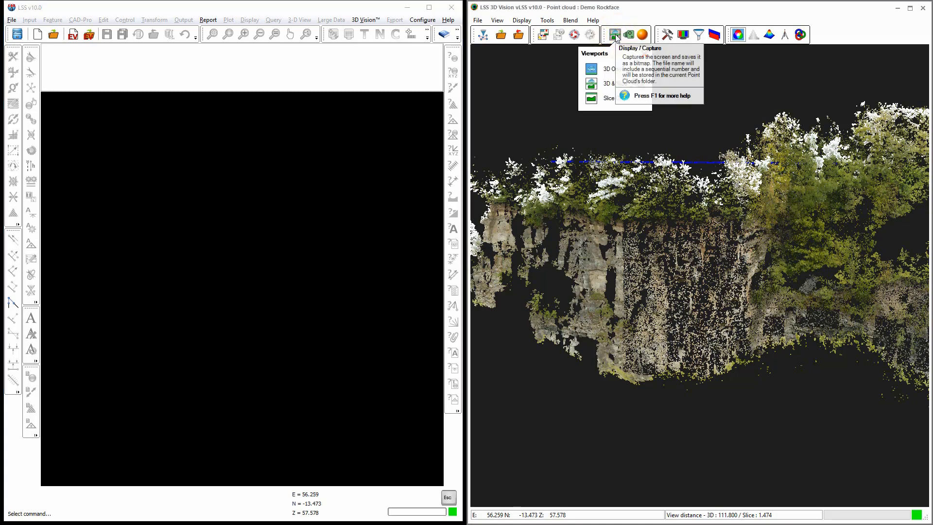
click(591, 85)
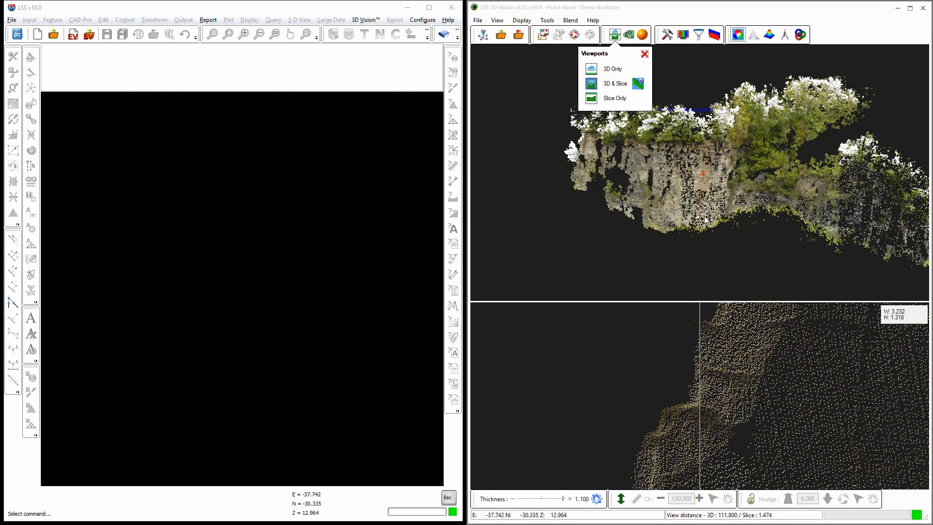
click(645, 54)
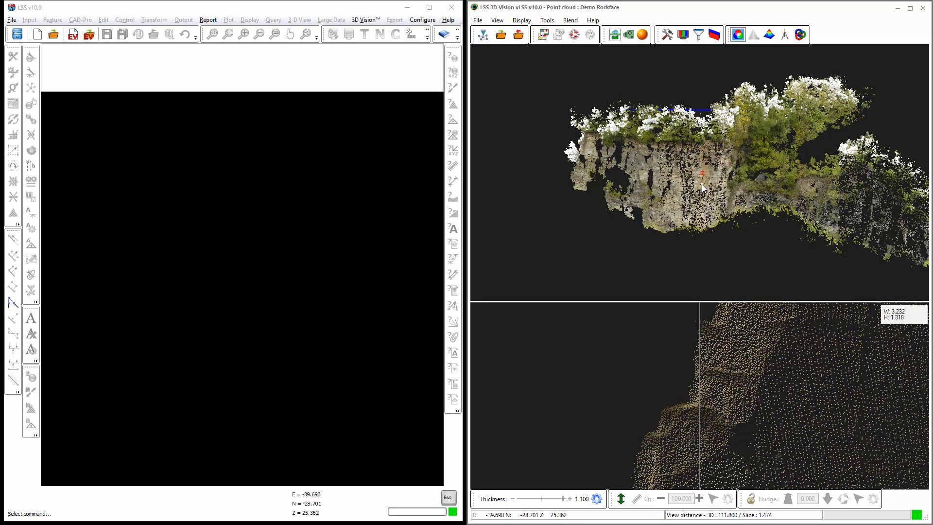
Step: Zoom in on the slice area of the vertical rockface and orbit the cloud to turn the slice across the exposed beds
scroll(702, 185, down, 3)
scroll(702, 185, up, 3)
scroll(702, 187, up, 3)
scroll(702, 187, up, 3)
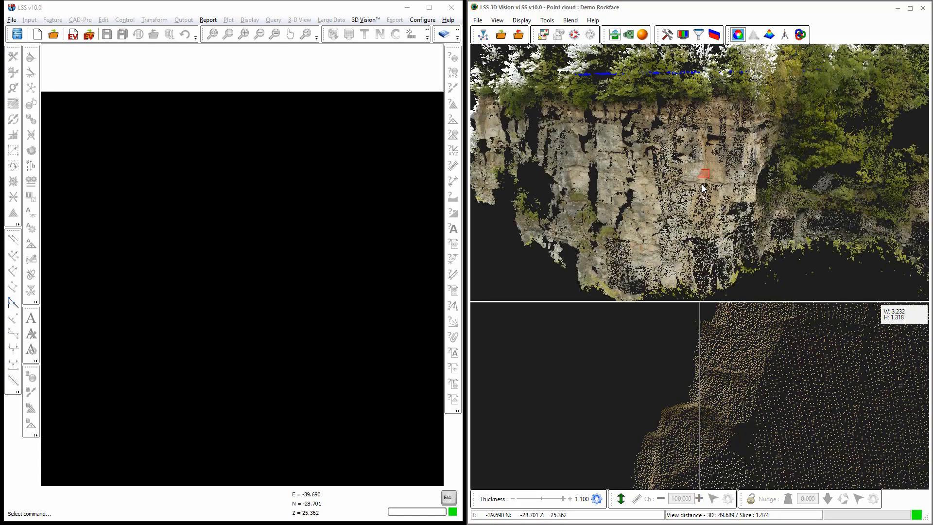
scroll(703, 187, up, 1)
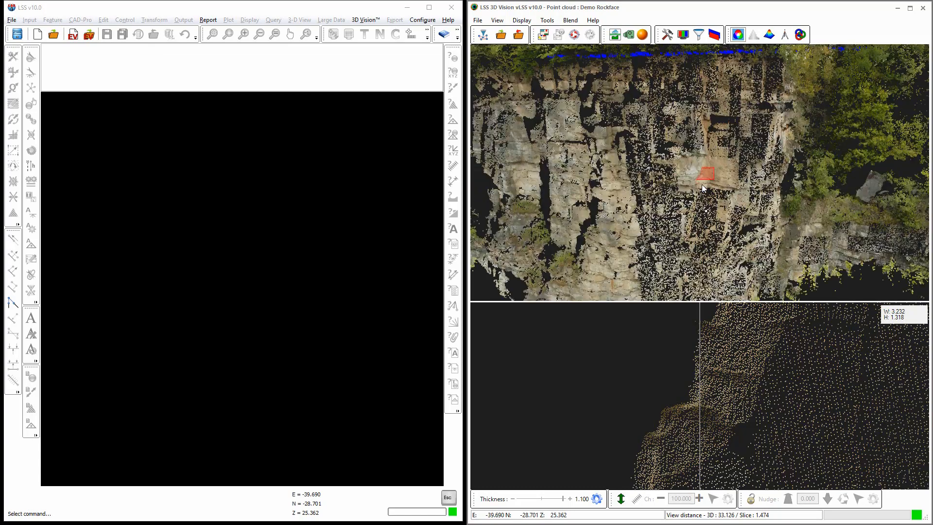
scroll(703, 188, up, 1)
scroll(702, 187, up, 1)
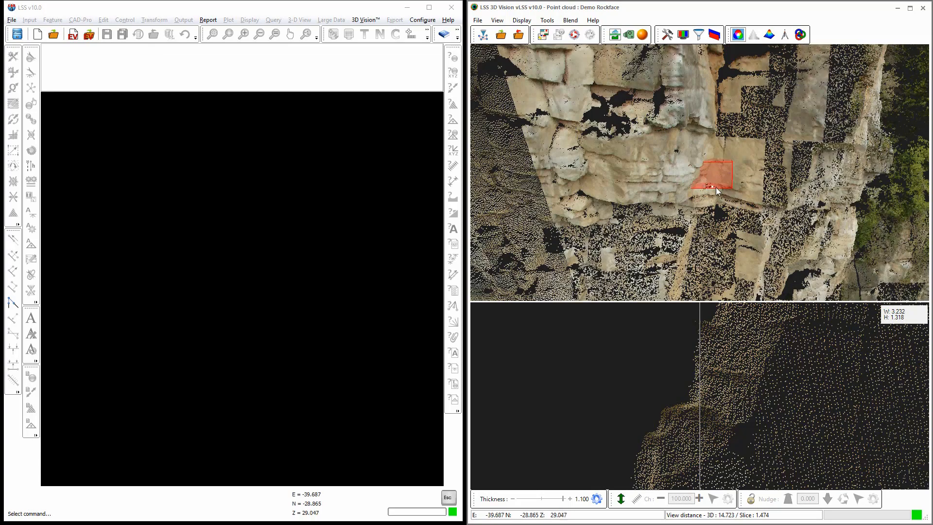
mouse_move(779, 190)
mouse_down()
mouse_move(764, 194)
mouse_move(774, 184)
mouse_move(767, 153)
mouse_move(747, 170)
mouse_move(815, 173)
mouse_move(636, 173)
mouse_move(769, 171)
mouse_move(760, 197)
mouse_move(759, 180)
mouse_up()
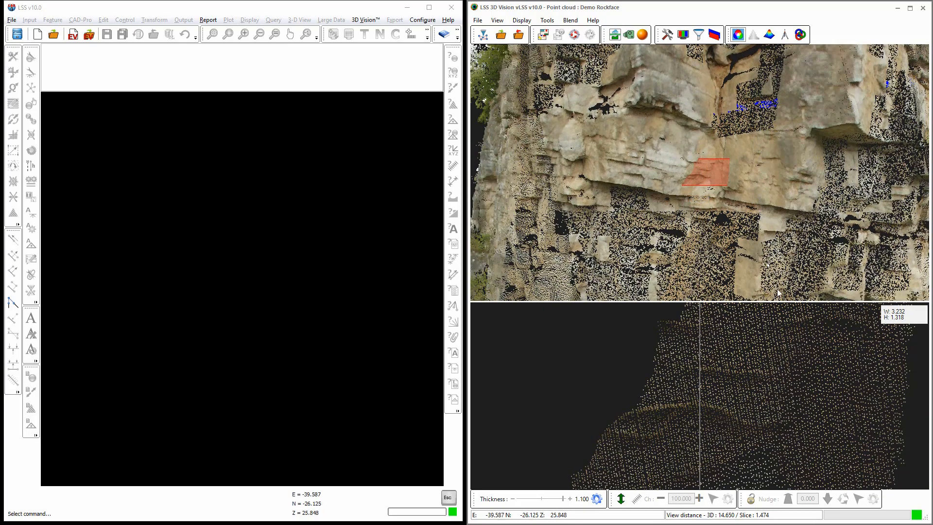
Step: Lock the slice in place on the rockface and widen its section view to about 16.4 m across
click(751, 499)
mouse_move(739, 221)
mouse_down()
mouse_move(620, 220)
mouse_move(672, 220)
mouse_move(742, 254)
mouse_move(743, 277)
mouse_move(730, 281)
mouse_move(716, 216)
mouse_move(735, 214)
mouse_move(742, 229)
mouse_up()
scroll(716, 374, up, 3)
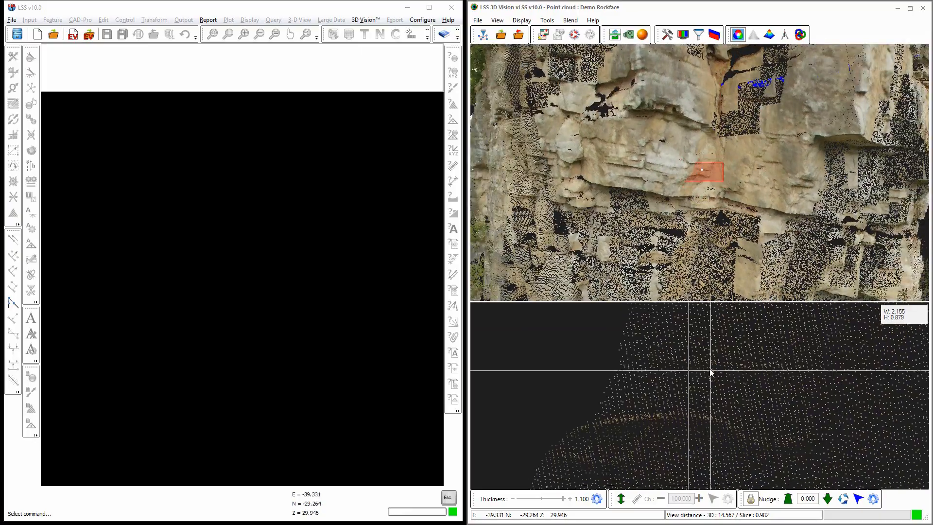
drag(703, 364, 620, 378)
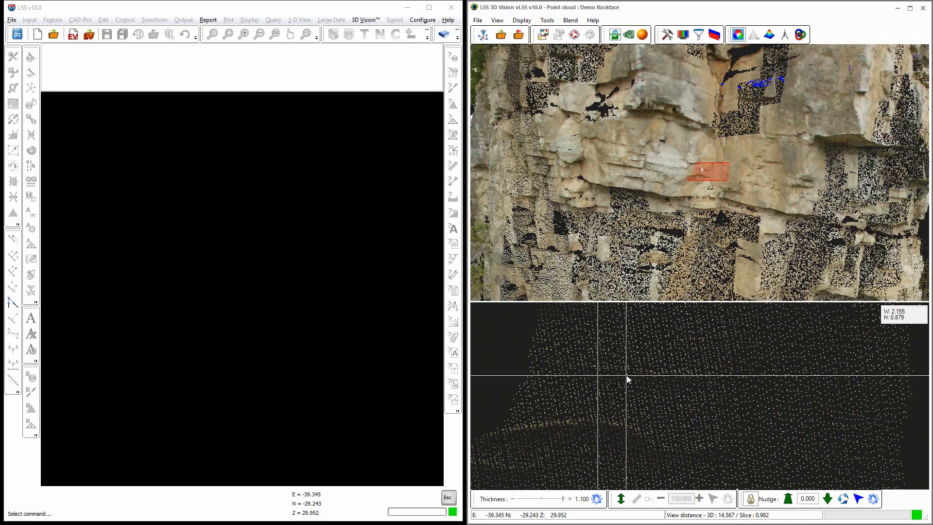
scroll(626, 378, down, 2)
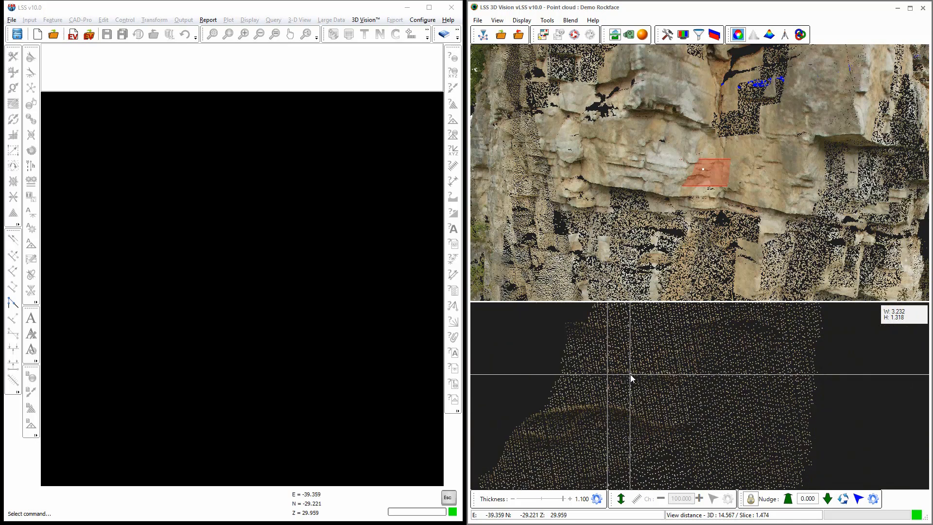
scroll(633, 377, down, 2)
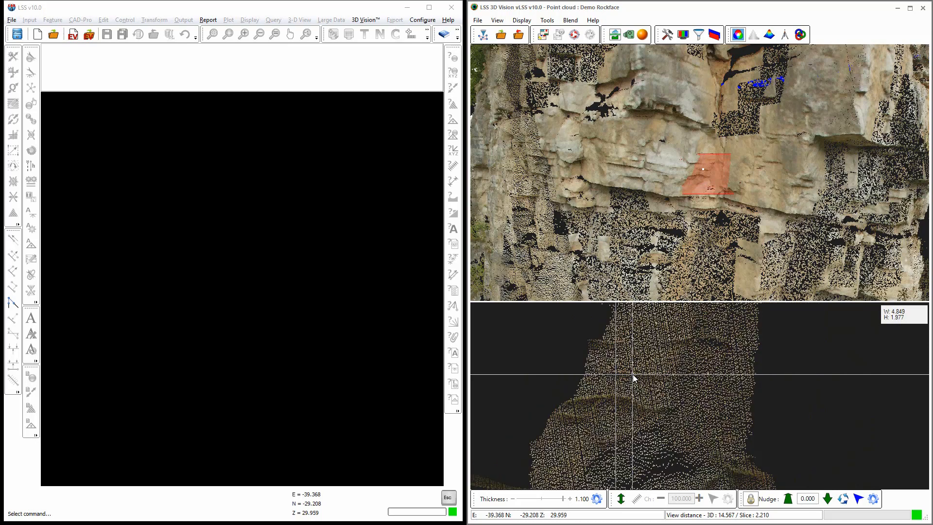
scroll(634, 377, down, 2)
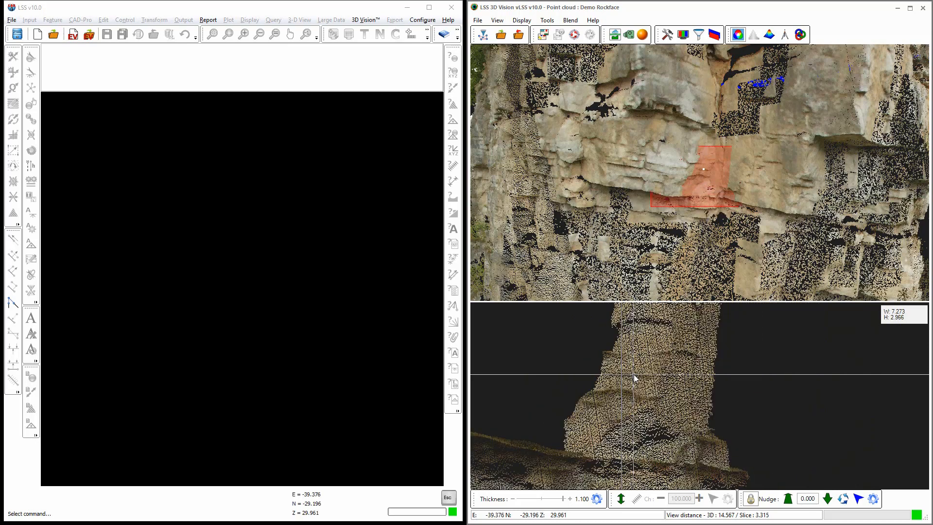
scroll(635, 378, down, 2)
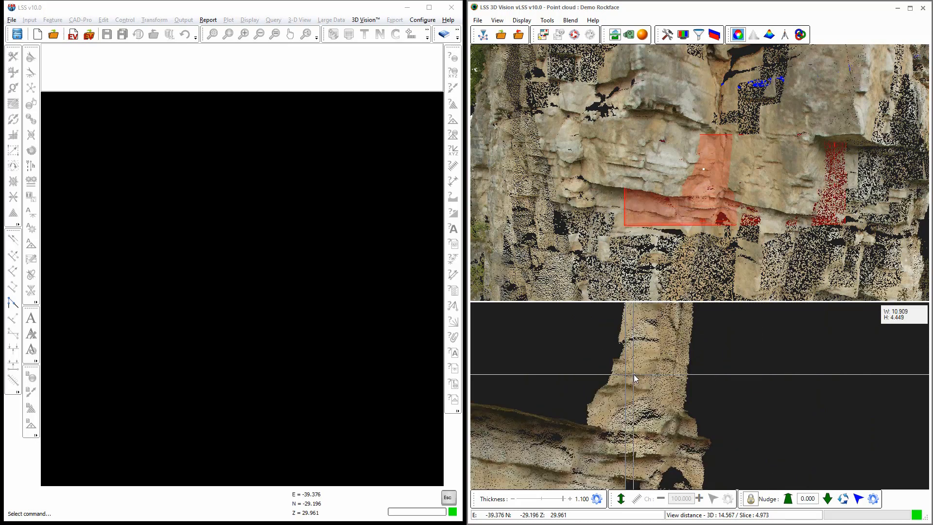
scroll(634, 378, down, 2)
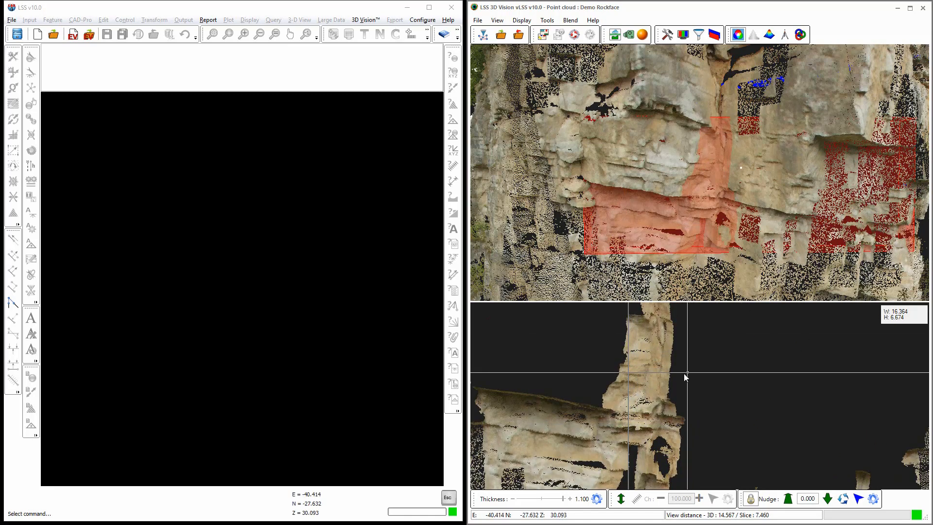
Step: Orbit the rockface slightly, pan the locked slice and enlarge its extent to about 24.5 m wide
mouse_move(765, 253)
mouse_down()
mouse_move(680, 244)
mouse_move(652, 248)
mouse_move(649, 264)
mouse_move(718, 279)
mouse_move(771, 243)
mouse_up()
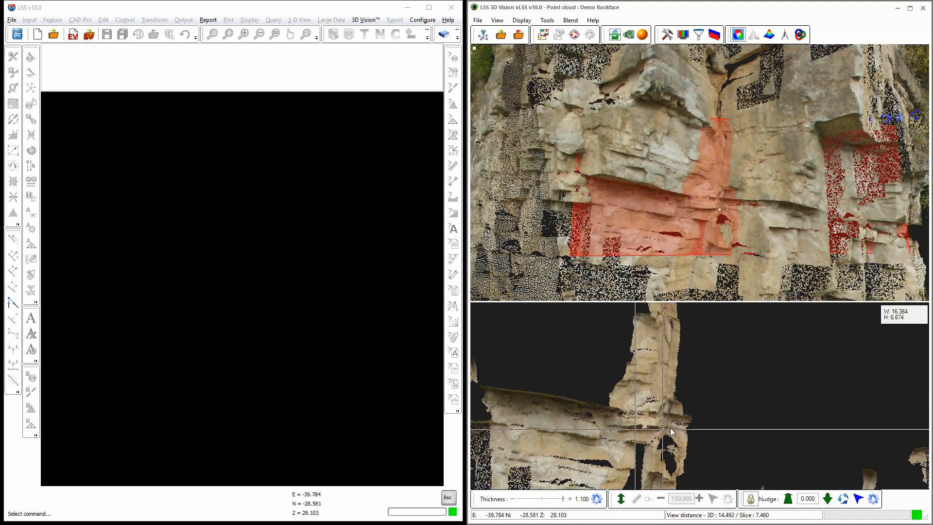
drag(669, 427, 733, 429)
scroll(732, 430, down, 4)
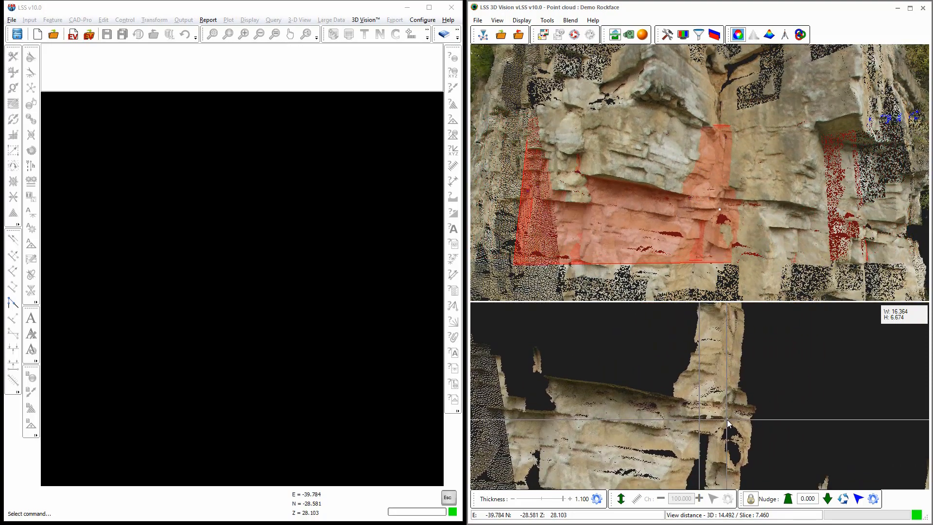
scroll(727, 419, down, 4)
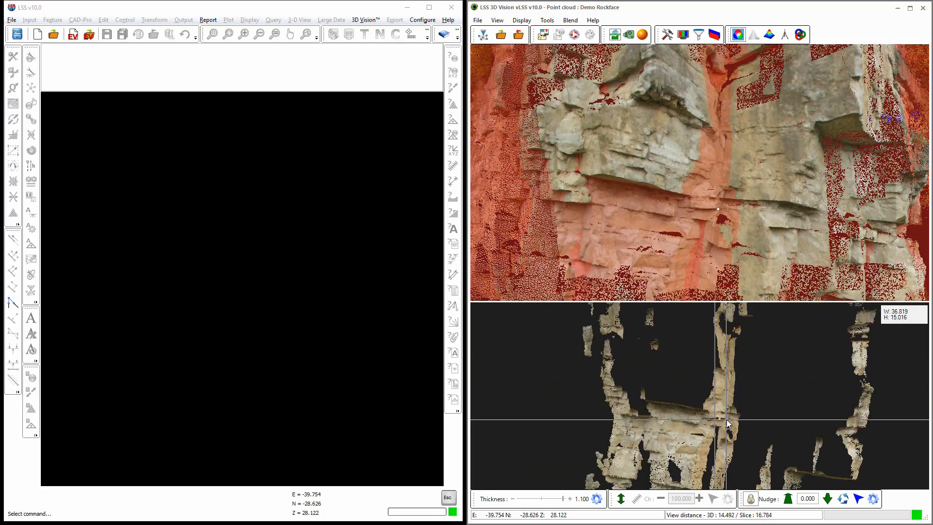
scroll(724, 423, up, 3)
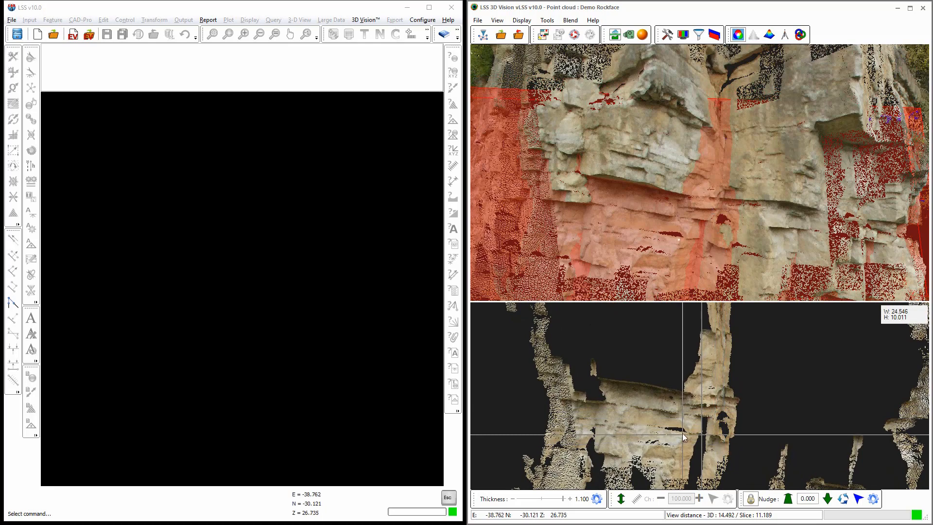
middle_drag(682, 434, 701, 427)
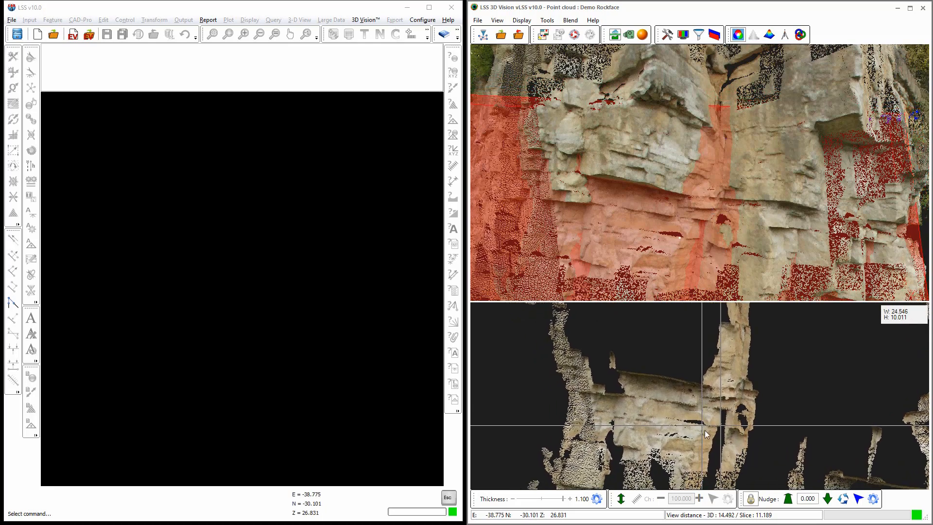
Step: Nudge the locked slice away from the viewer in small increments to an offset of -0.110
click(788, 504)
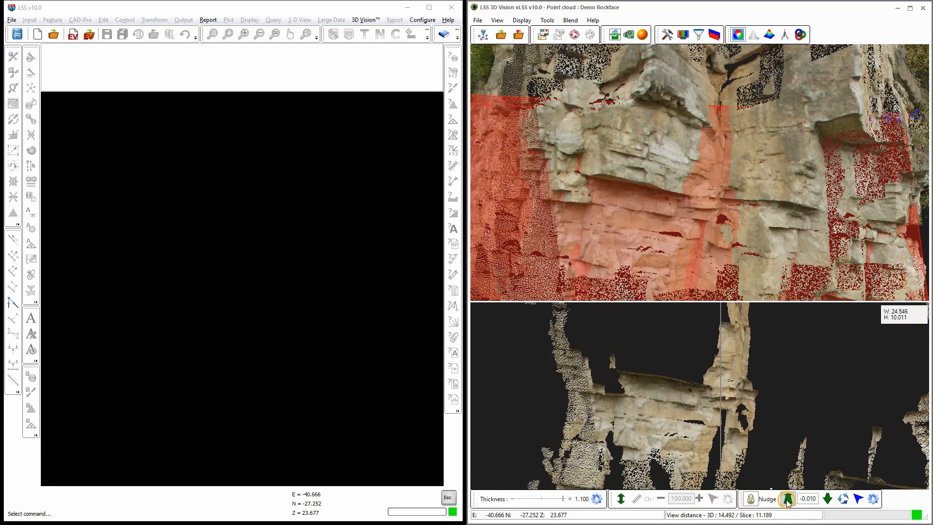
click(788, 504)
click(788, 504)
click(788, 504)
click(789, 504)
click(788, 504)
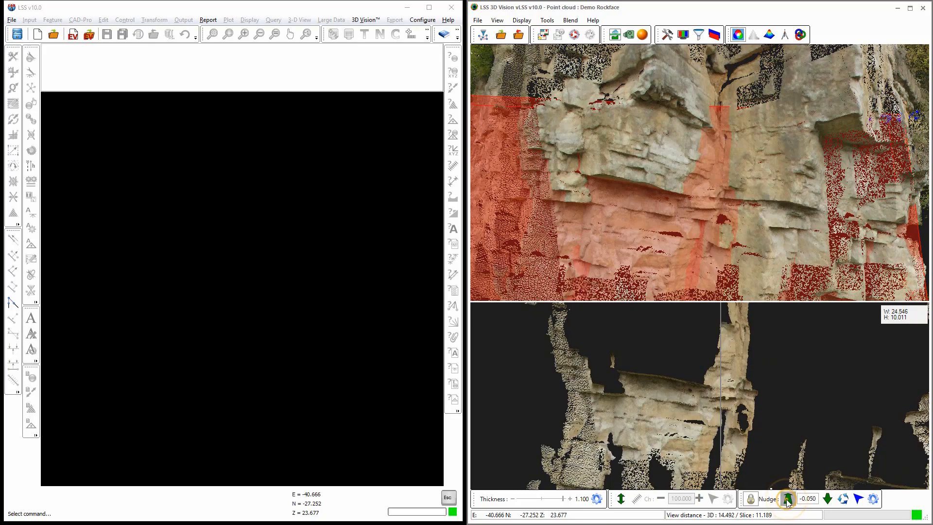
click(788, 504)
click(788, 504)
click(789, 504)
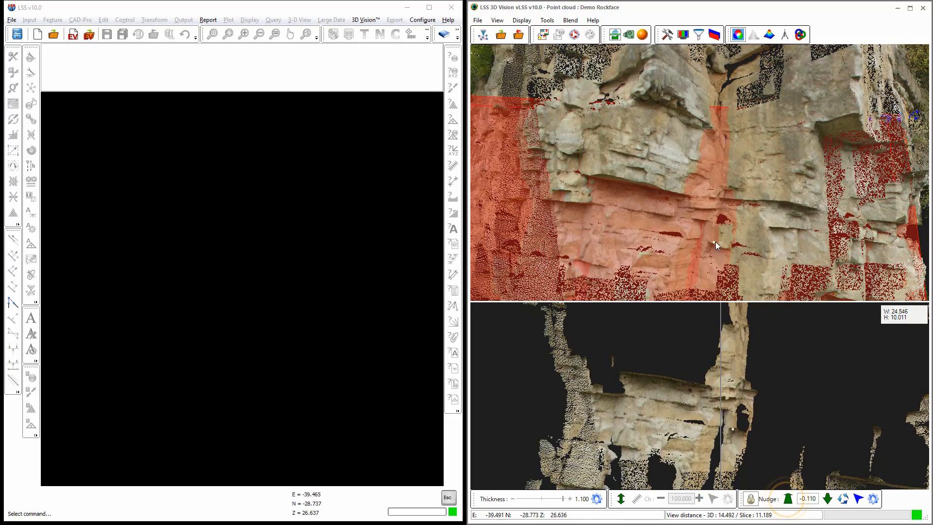
Step: Orbit the cloud to look down on the slice plane and nudge the slice further away to an offset of -0.290
drag(716, 241, 740, 451)
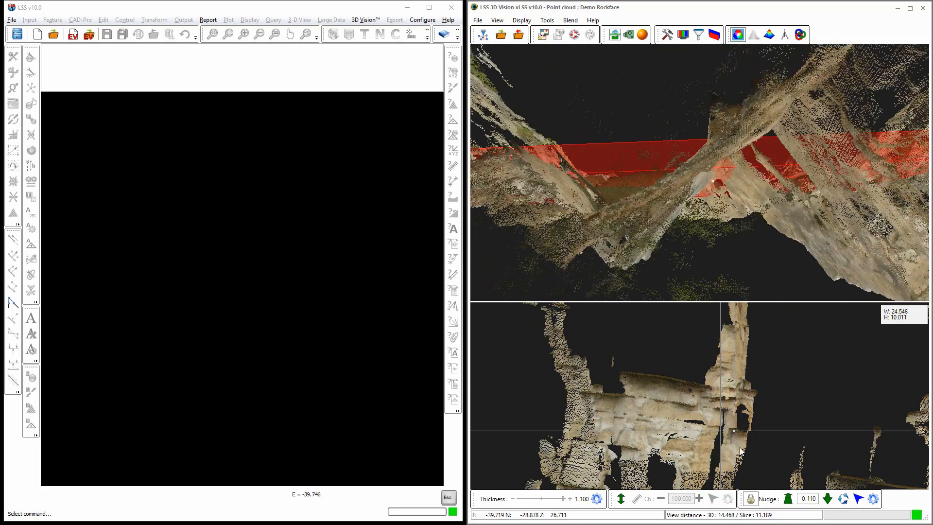
click(788, 502)
click(788, 502)
click(788, 501)
click(788, 501)
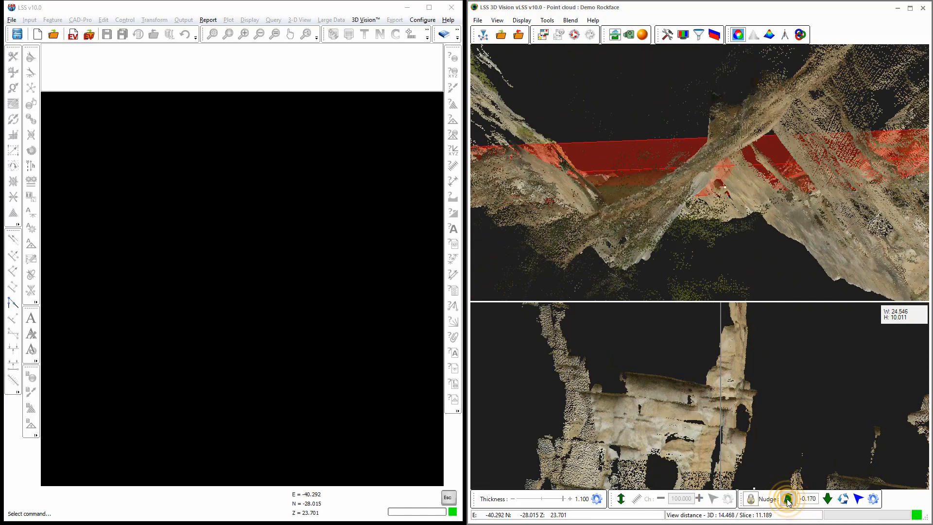
click(788, 502)
click(788, 502)
click(788, 502)
click(788, 502)
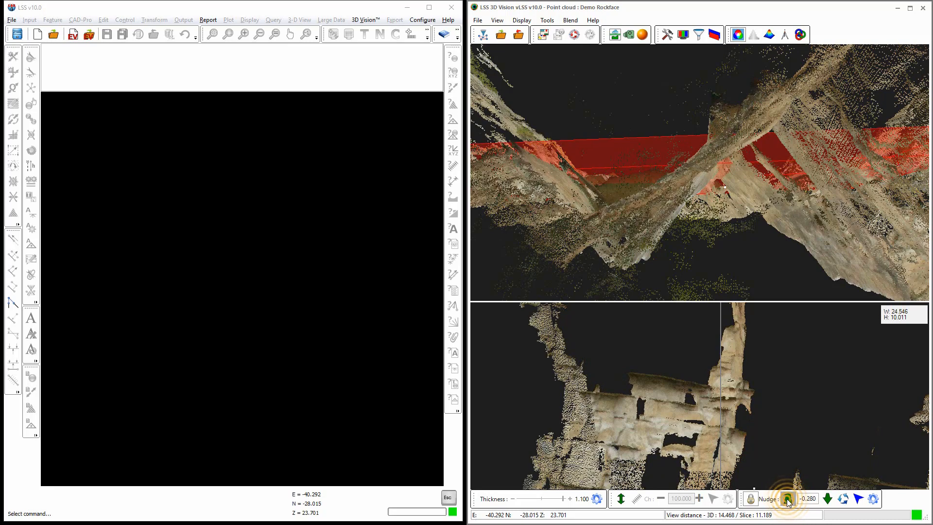
click(788, 502)
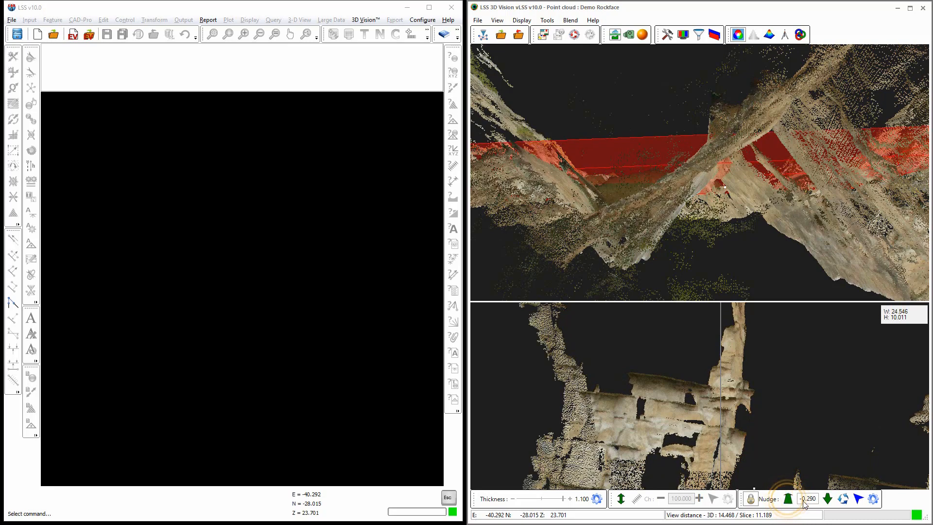
Step: Set the nudge increment to 0.2 and nudge the slice away to an offset of -1.290
click(873, 499)
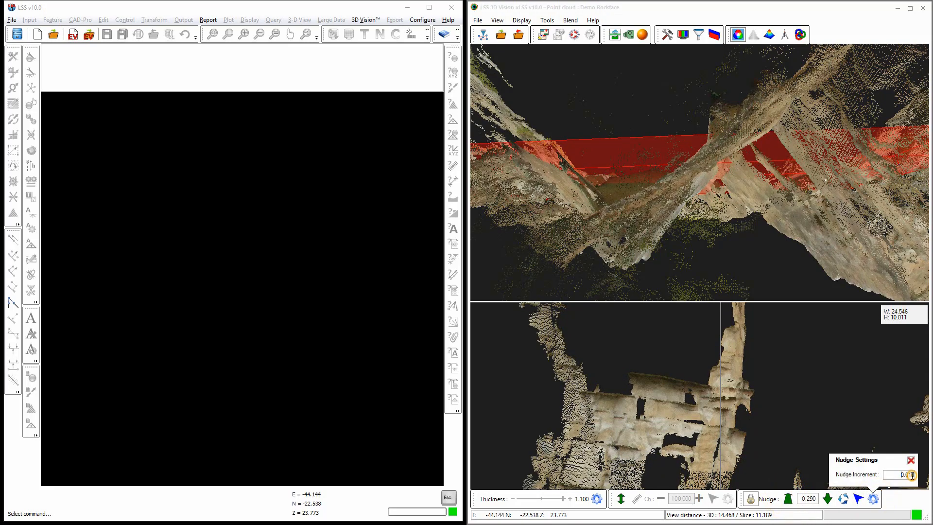
double_click(909, 475)
click(788, 503)
click(788, 503)
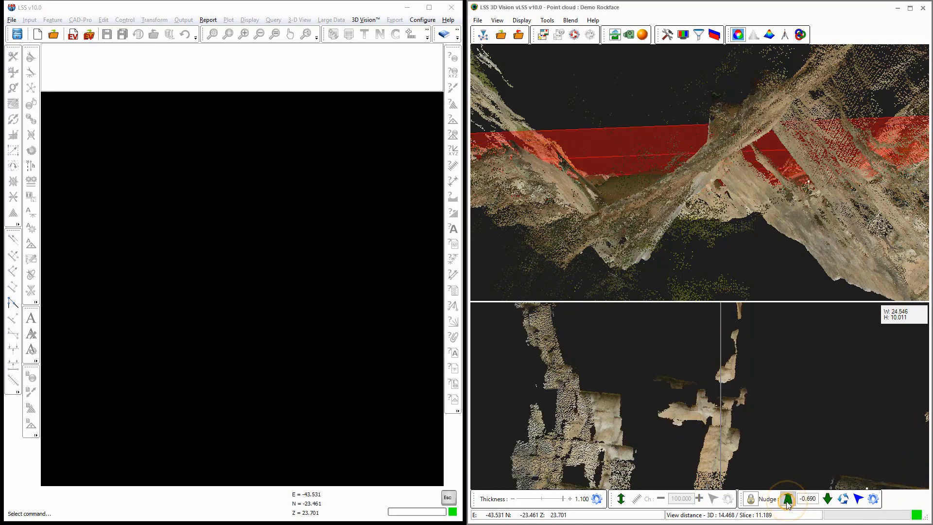
click(788, 503)
click(788, 503)
click(789, 504)
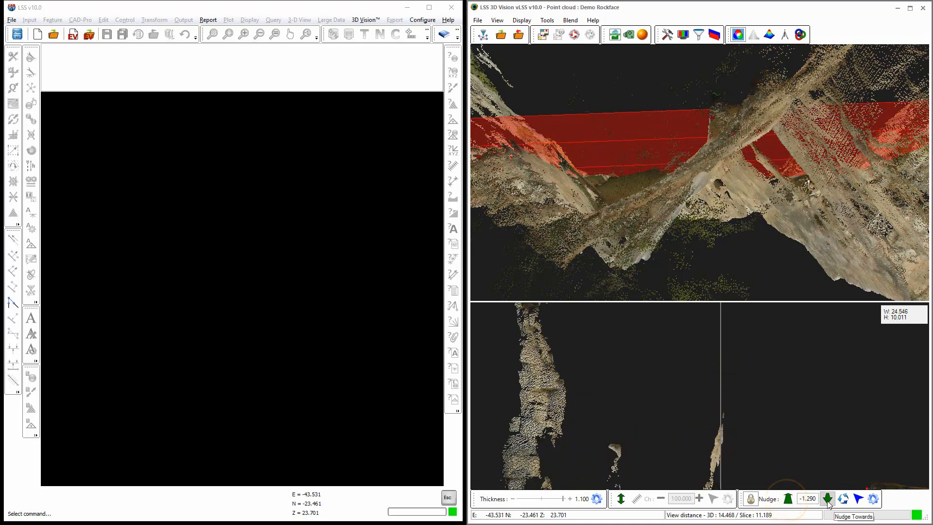
Step: Nudge the slice back towards the viewer through the rockface to an offset of 0.110
click(829, 503)
click(829, 504)
click(829, 504)
click(829, 505)
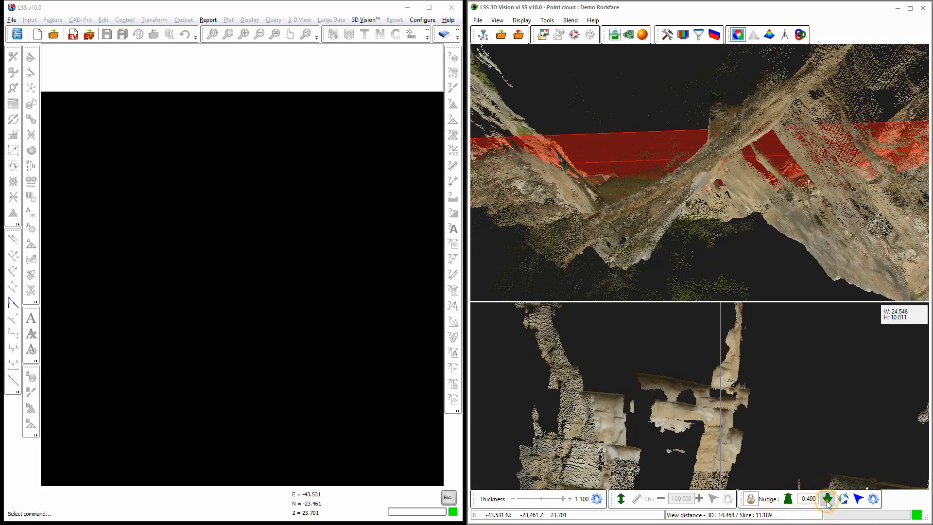
click(829, 504)
click(829, 505)
click(828, 504)
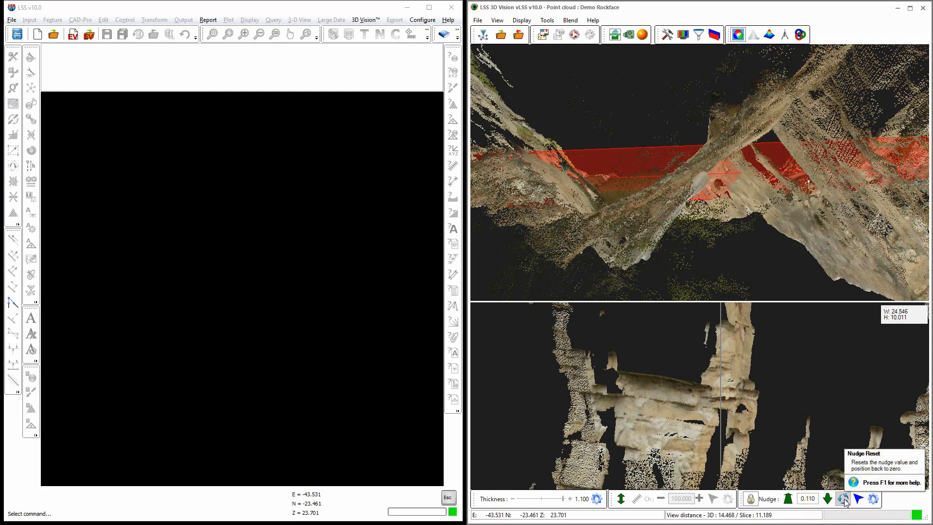
Step: Reset the slice nudge to zero, and start locating a nudge position but cancel the display-centring dialog in LSS
click(844, 500)
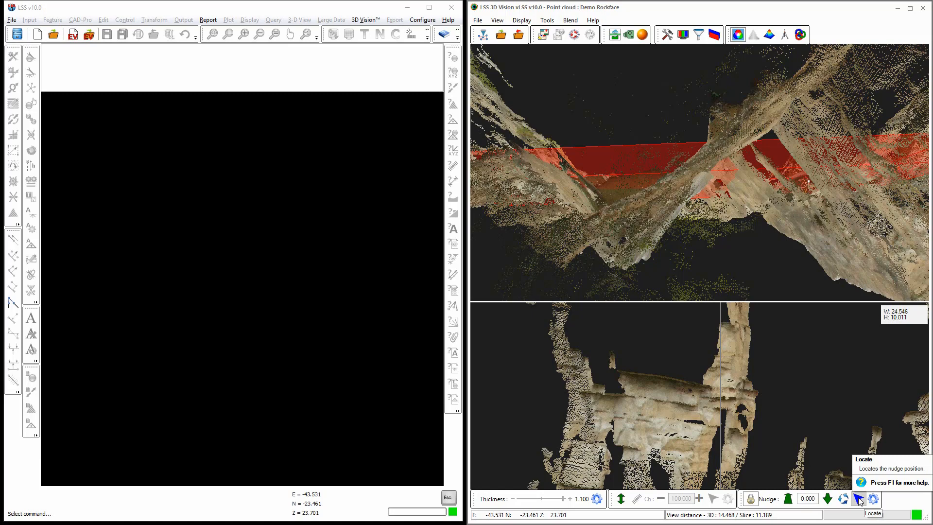
click(859, 499)
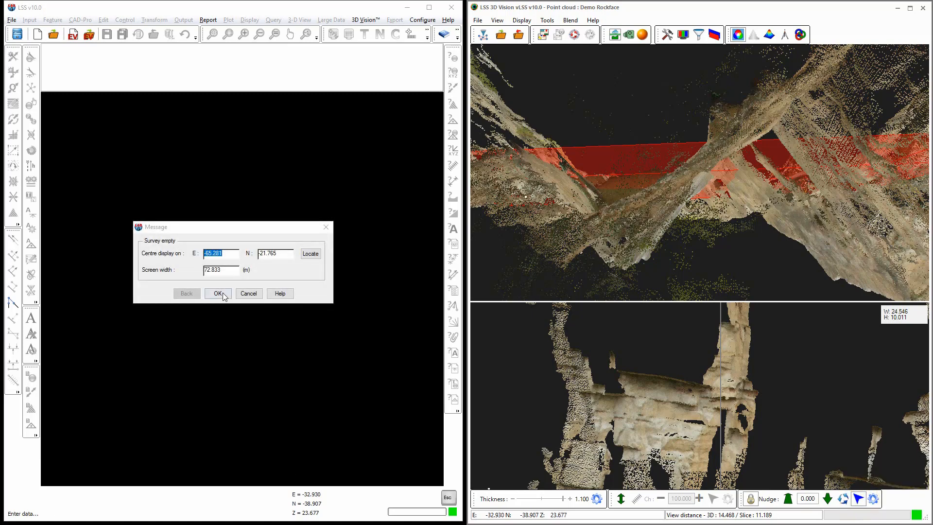
click(249, 294)
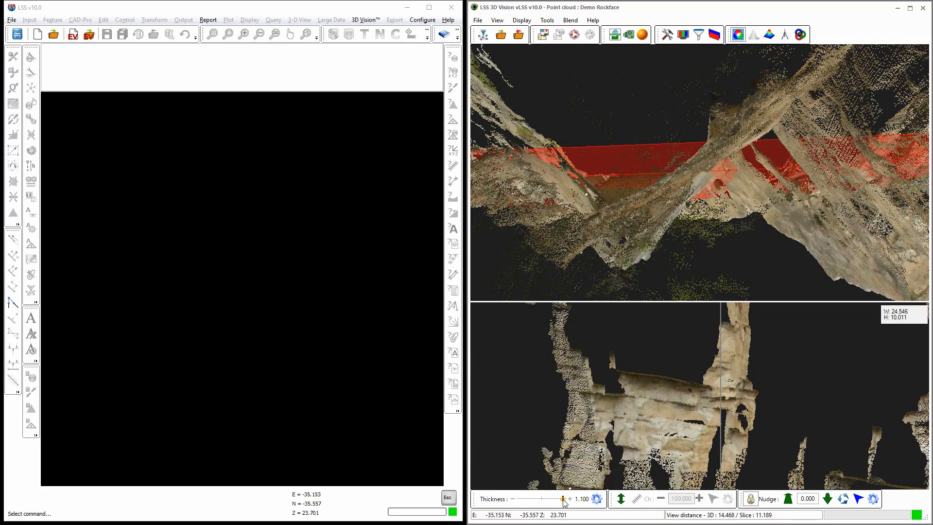
Step: Reduce the slice thickness in stages to 0.300, checking the Thickness Settings along the way
drag(563, 502, 549, 502)
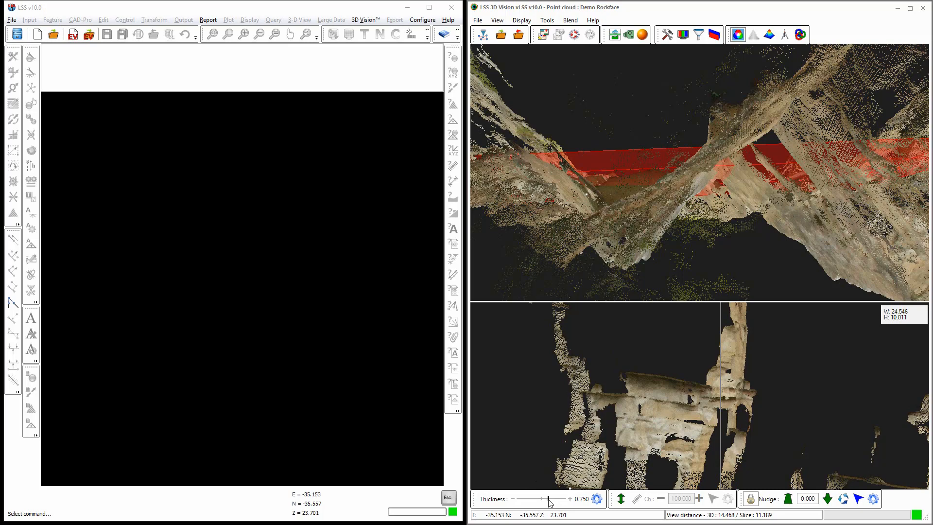
drag(547, 503, 535, 508)
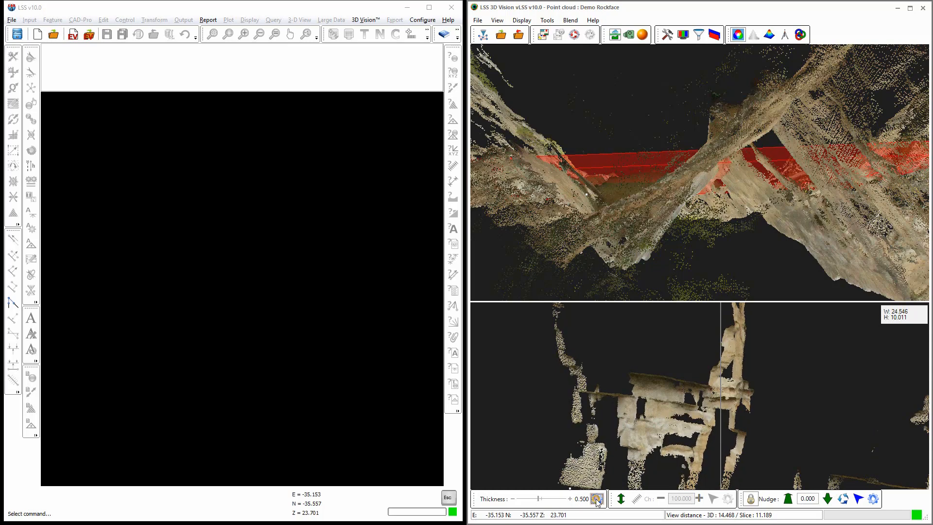
click(597, 499)
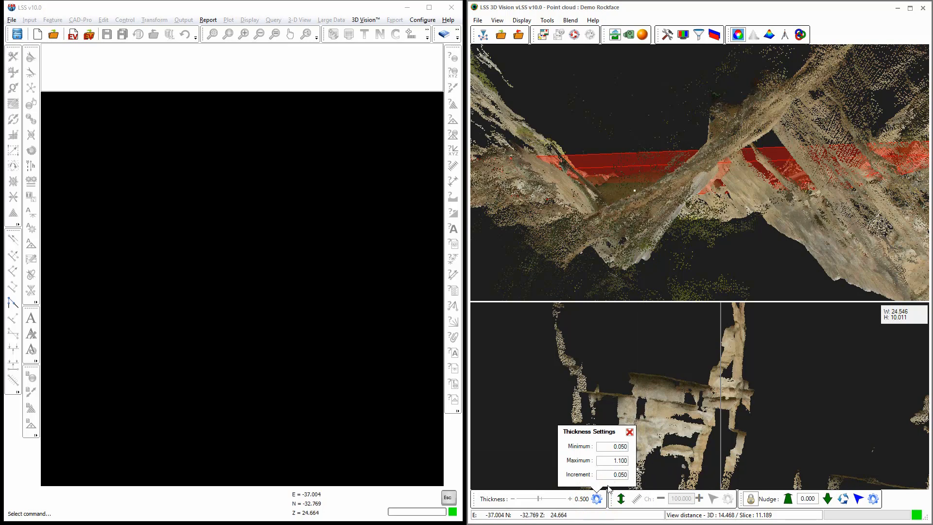
click(514, 501)
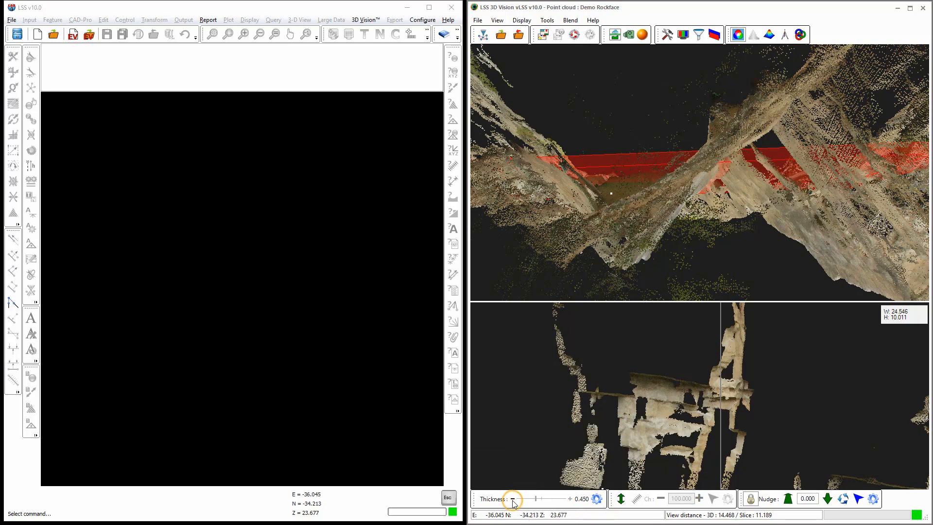
click(513, 501)
click(514, 501)
click(513, 501)
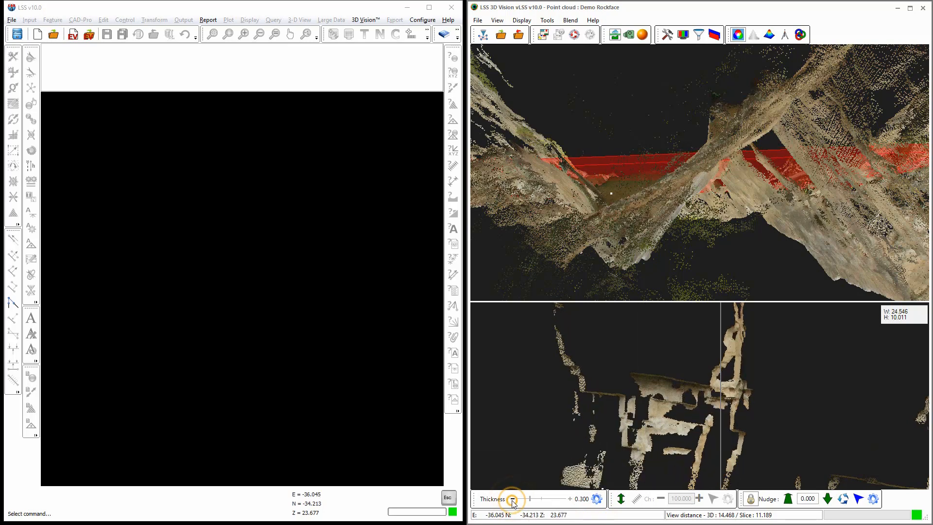
Step: Increase the slice thickness step by step to 0.700
click(570, 499)
click(570, 499)
click(570, 499)
click(570, 499)
click(570, 499)
click(570, 499)
click(570, 499)
click(570, 499)
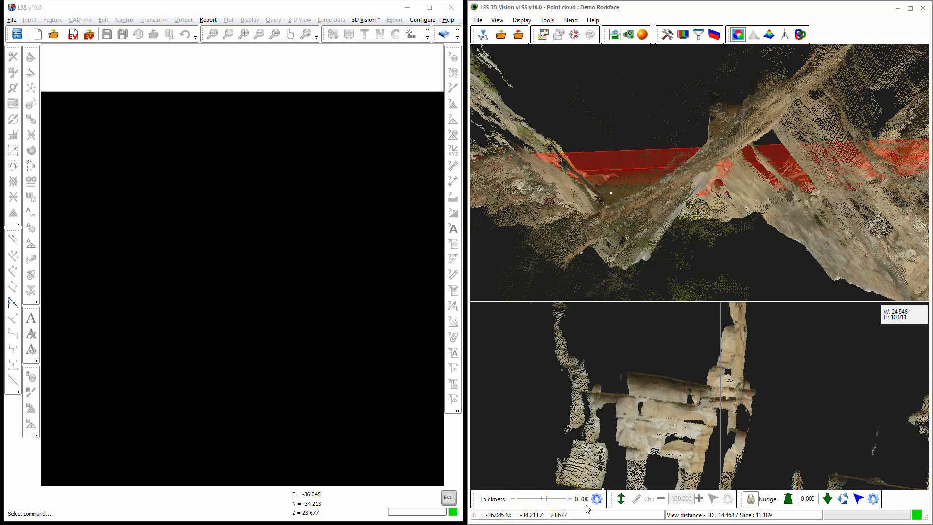
Step: Switch the slice from vertical to horizontal, view the rockface from the front, and raise the slice level to 29.827
drag(678, 241, 683, 214)
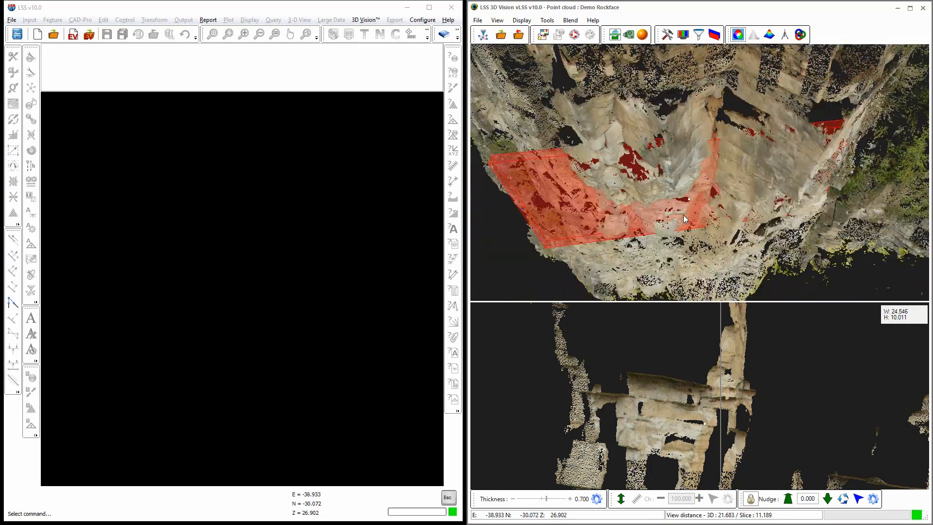
click(621, 499)
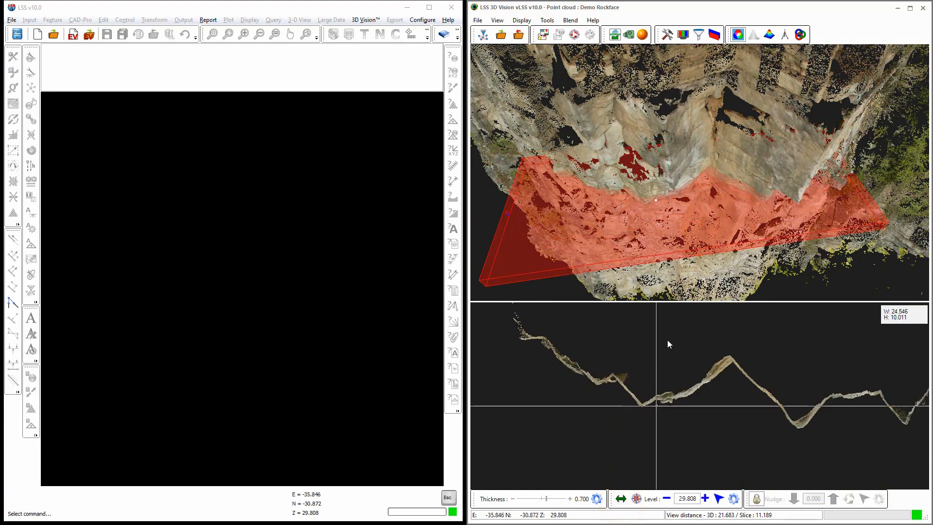
drag(701, 258, 680, 228)
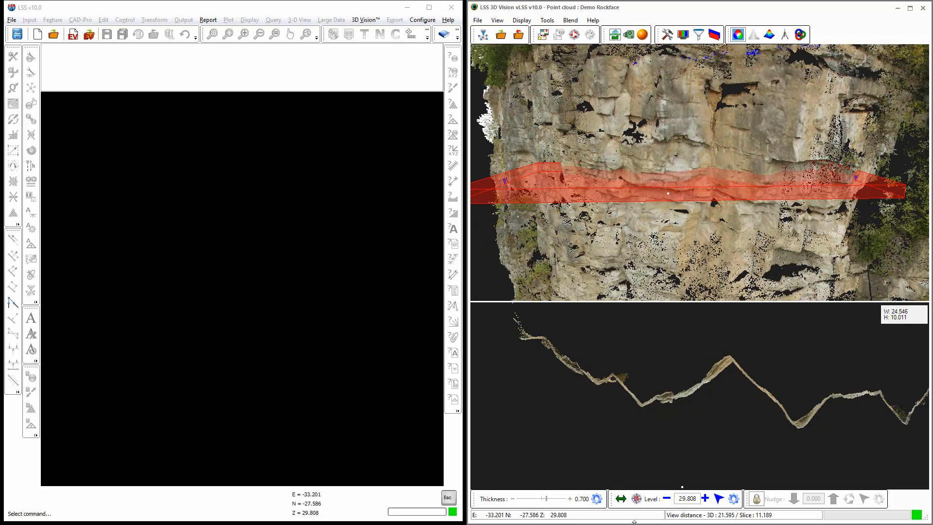
click(708, 500)
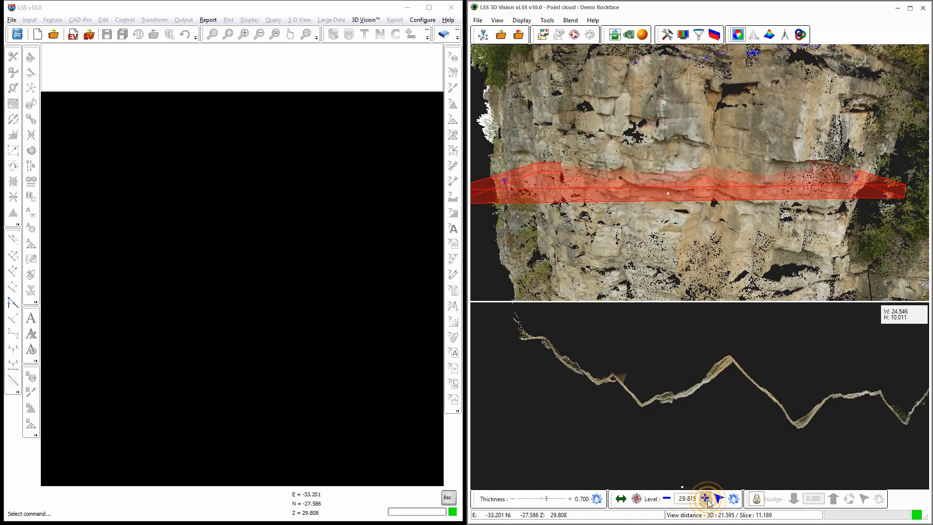
click(708, 501)
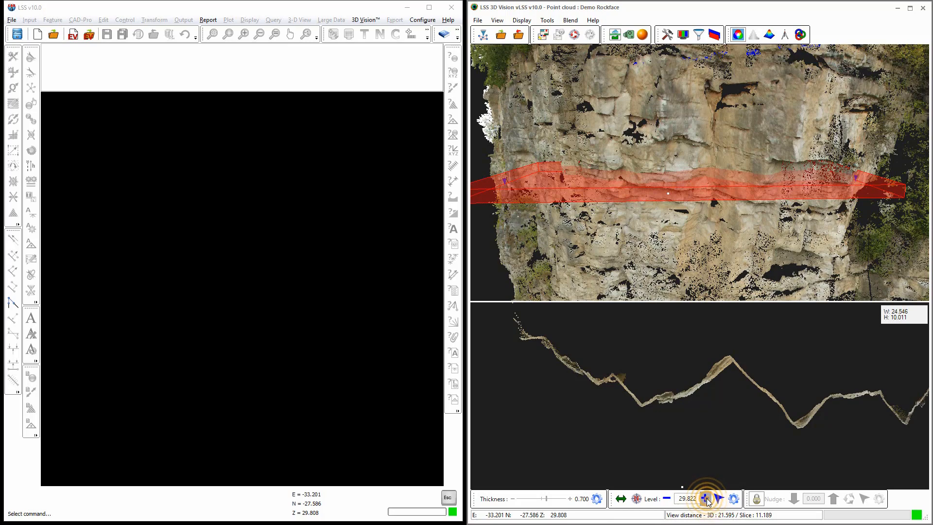
click(705, 499)
Step: Set the datum interval of the slice to 0.2 and raise the slice level to 31.027
click(734, 498)
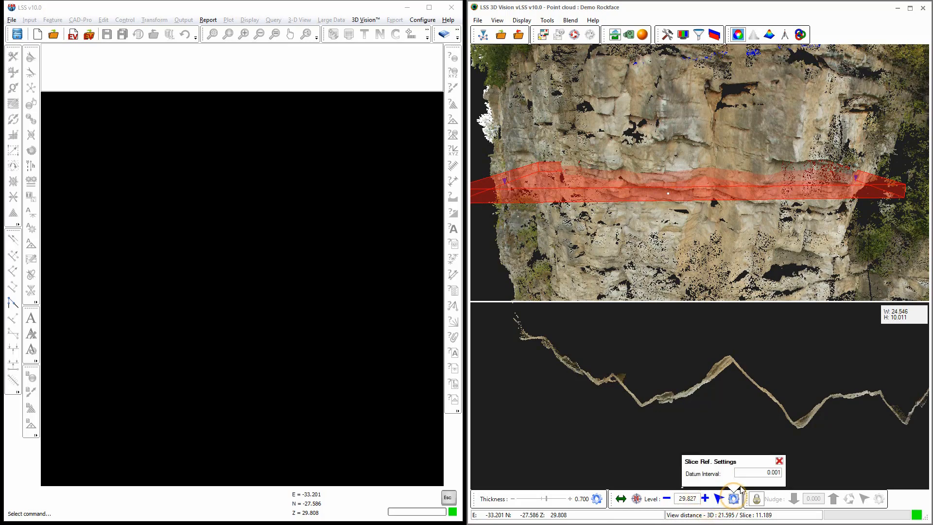
click(775, 474)
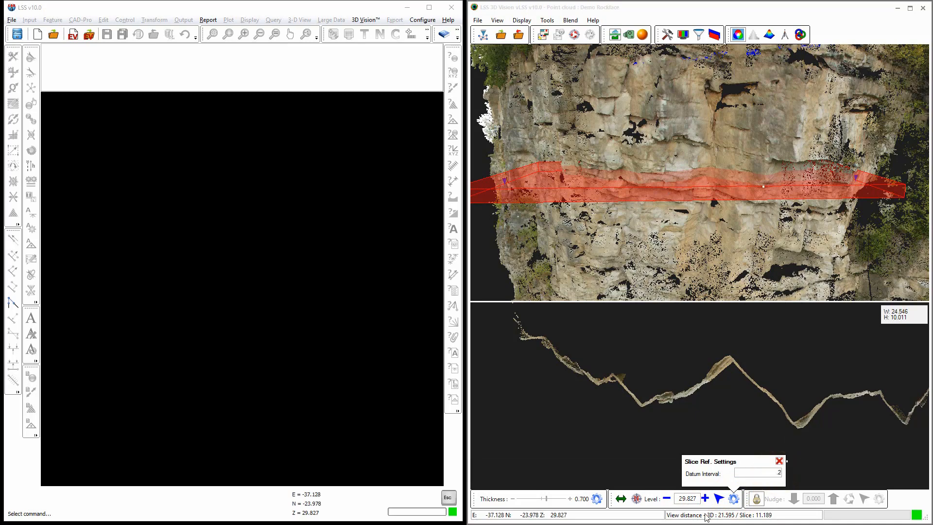
click(705, 499)
click(705, 499)
click(705, 499)
click(705, 499)
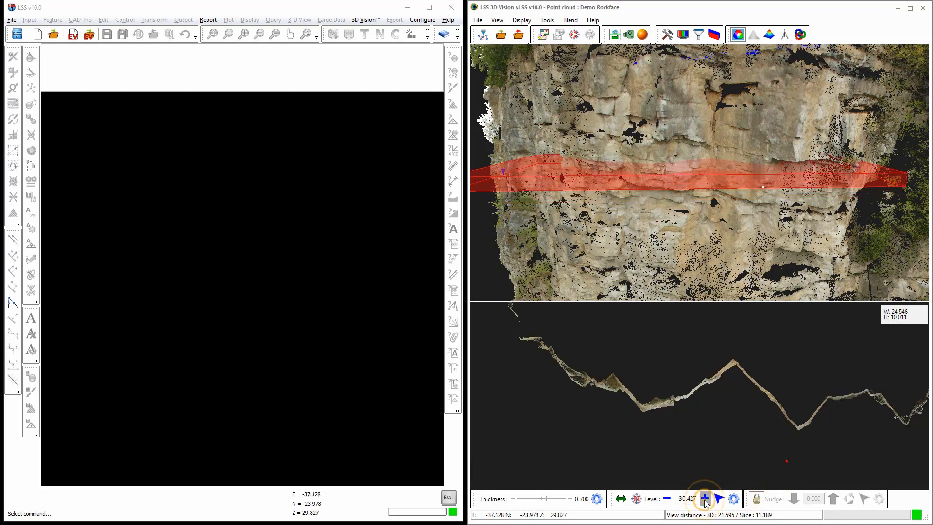
click(706, 499)
Step: Lower the horizontal slice down the rockface to level 29.227
click(667, 498)
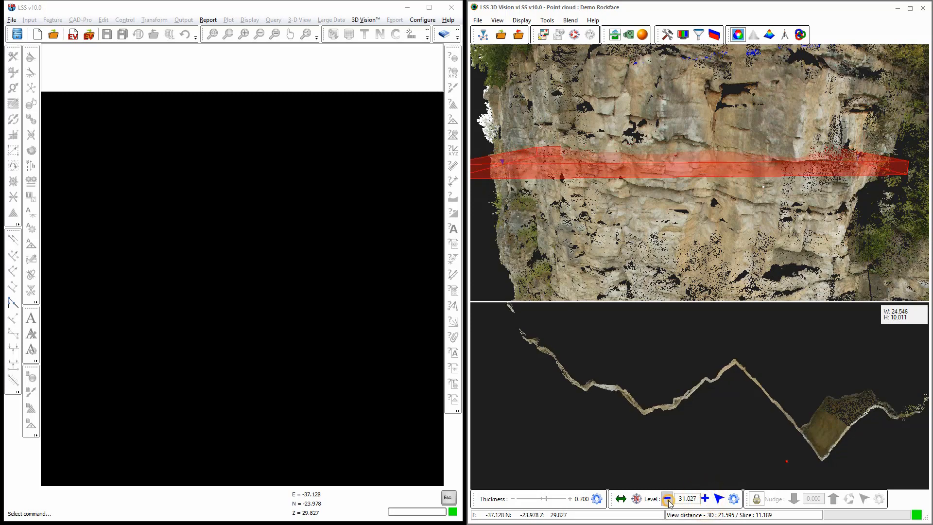
click(667, 499)
click(666, 499)
click(667, 498)
click(667, 499)
click(666, 499)
click(667, 498)
click(667, 498)
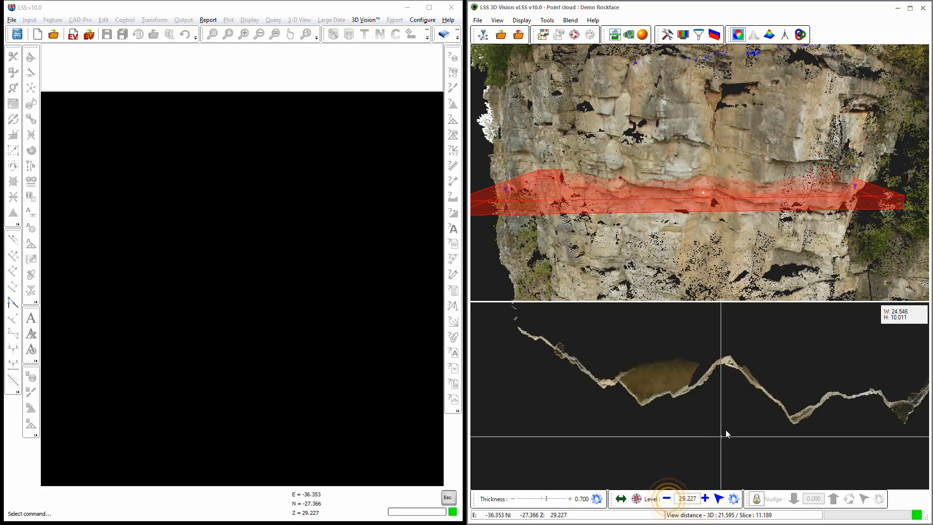
Step: Pan the horizontal slice along the rockface and back to inspect its profile
drag(772, 426, 662, 431)
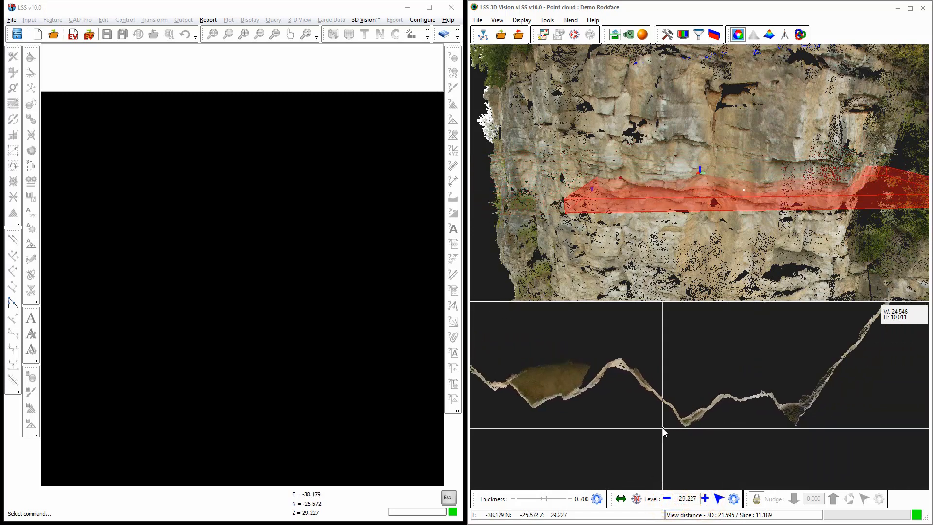
drag(741, 431, 662, 431)
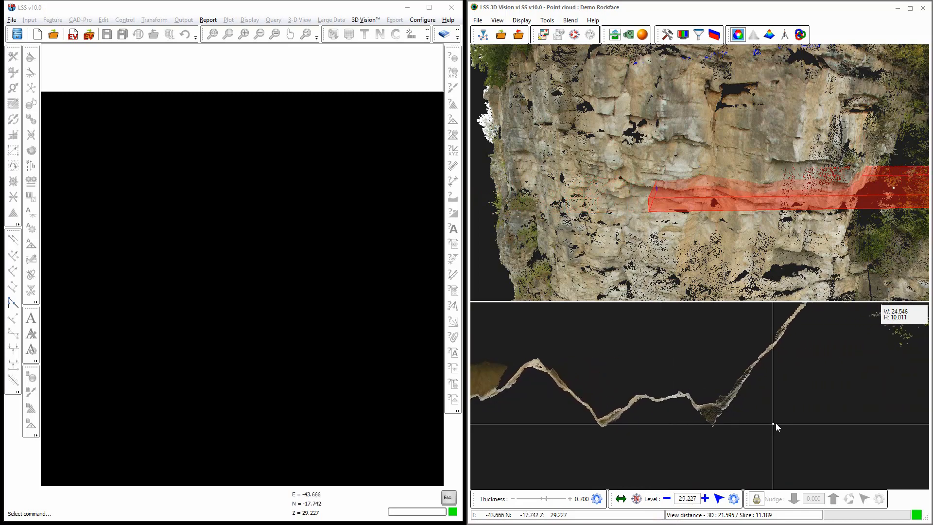
mouse_move(775, 429)
mouse_down()
mouse_move(640, 432)
mouse_move(763, 433)
mouse_up()
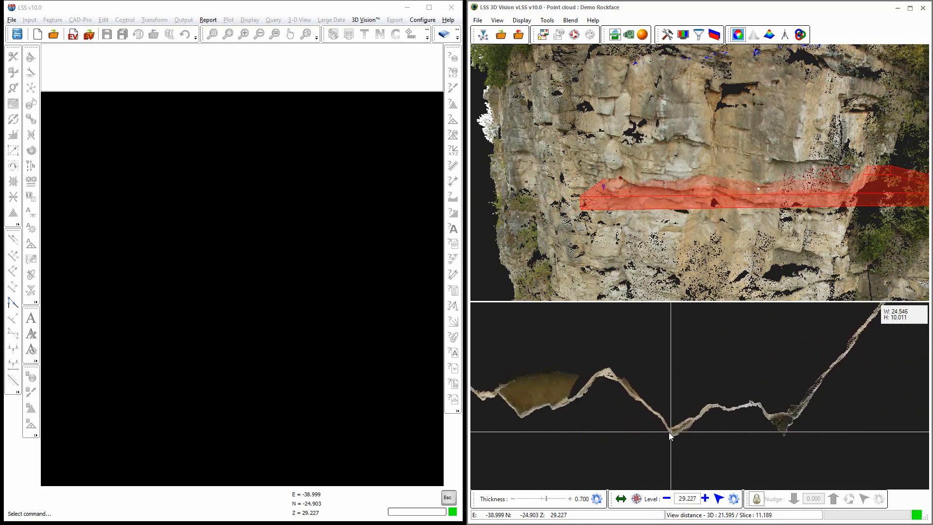
drag(668, 432, 780, 426)
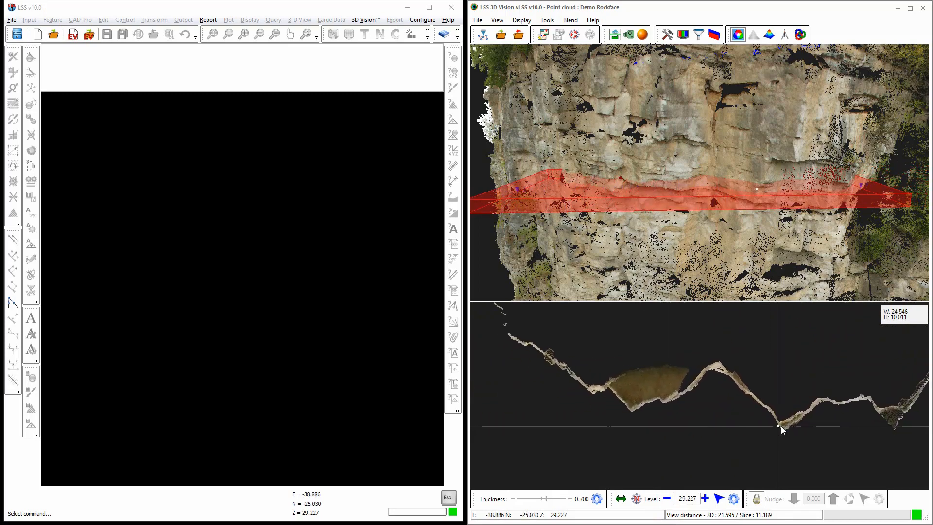
Step: Increase the horizontal slice's thickness to 1.100
click(570, 499)
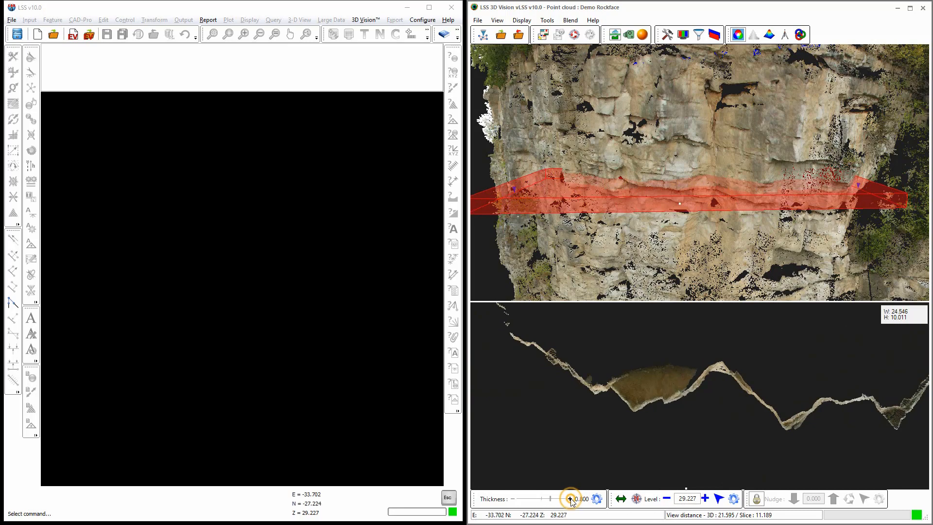
click(571, 499)
click(571, 499)
click(570, 499)
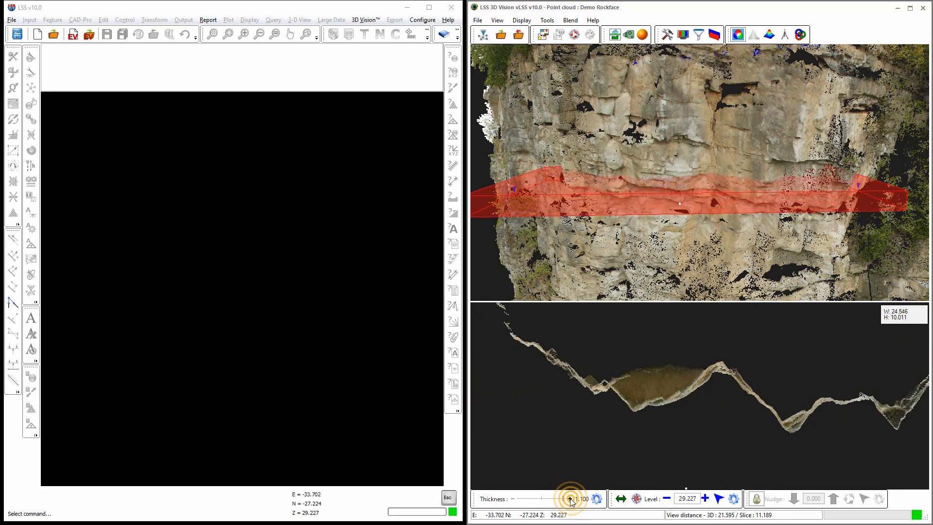
Step: Reduce the horizontal slice's thickness to 0.550
click(513, 499)
click(514, 499)
click(513, 498)
click(513, 499)
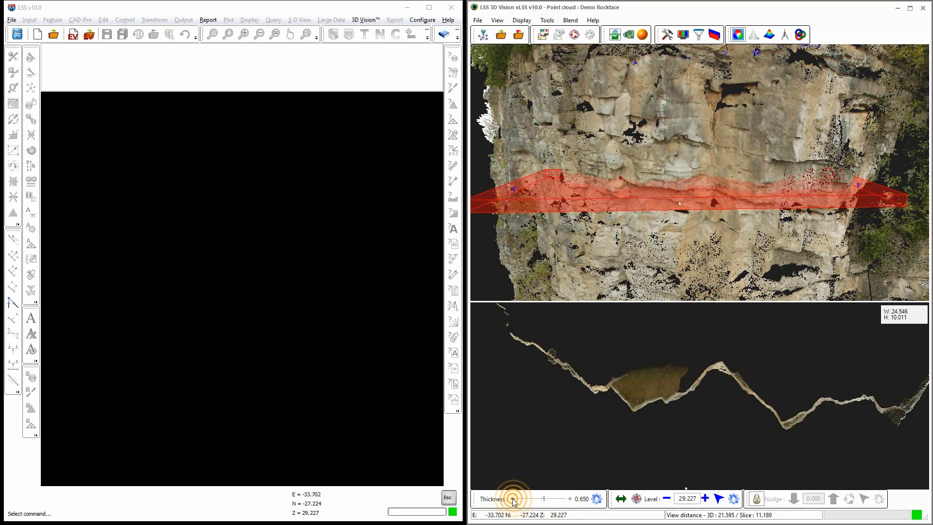
click(513, 499)
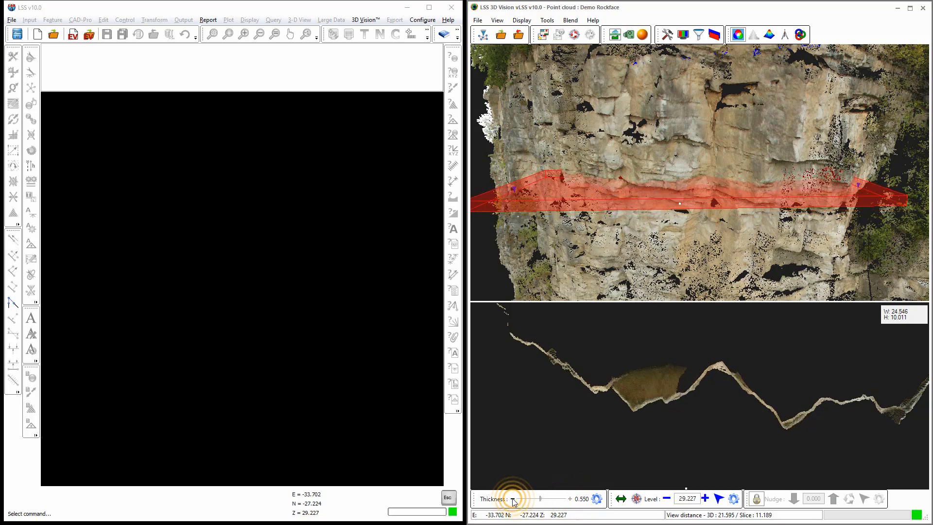
Step: Change the horizontal slice's compass orientation, then unlock the slice and orbit the cloud to look down on it
click(636, 499)
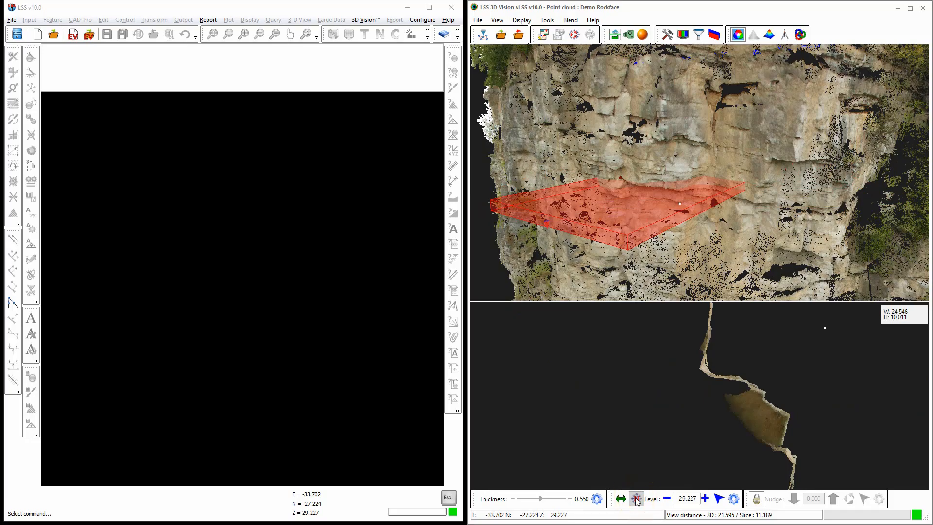
click(757, 499)
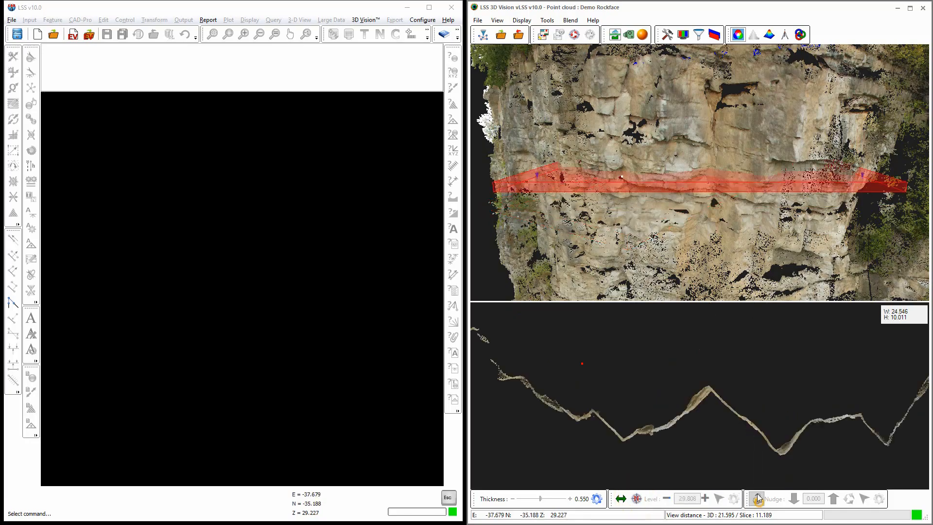
drag(771, 237, 721, 215)
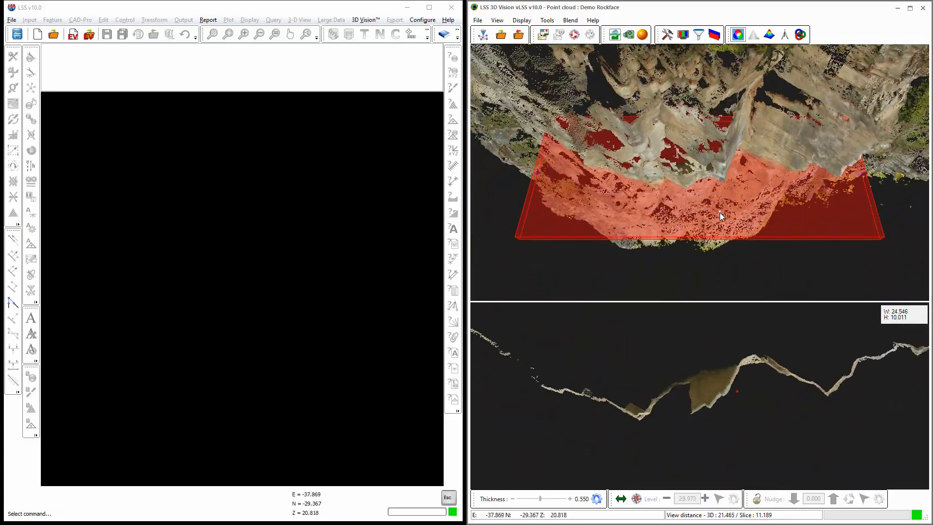
Step: Switch to a vertical slice in a Slice Only viewport zoomed out over the rockface, then toggle it to horizontal and back
click(621, 498)
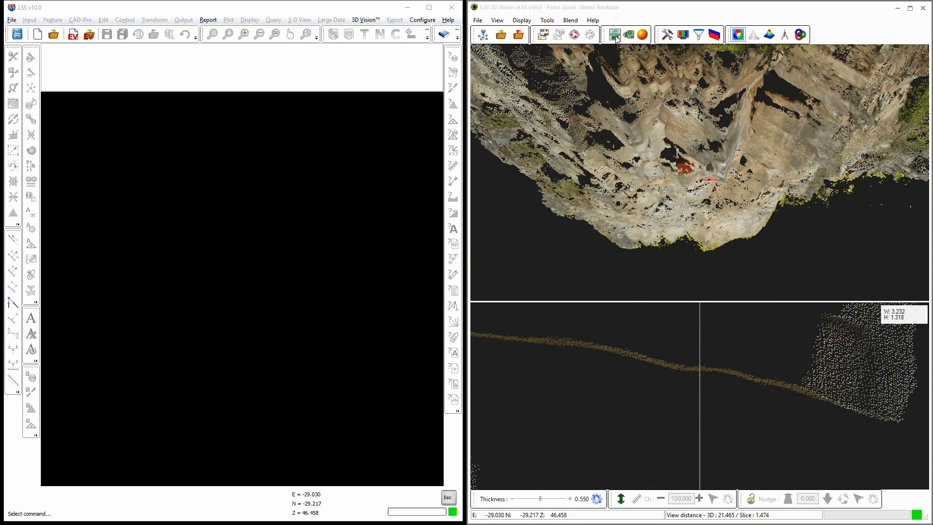
click(614, 36)
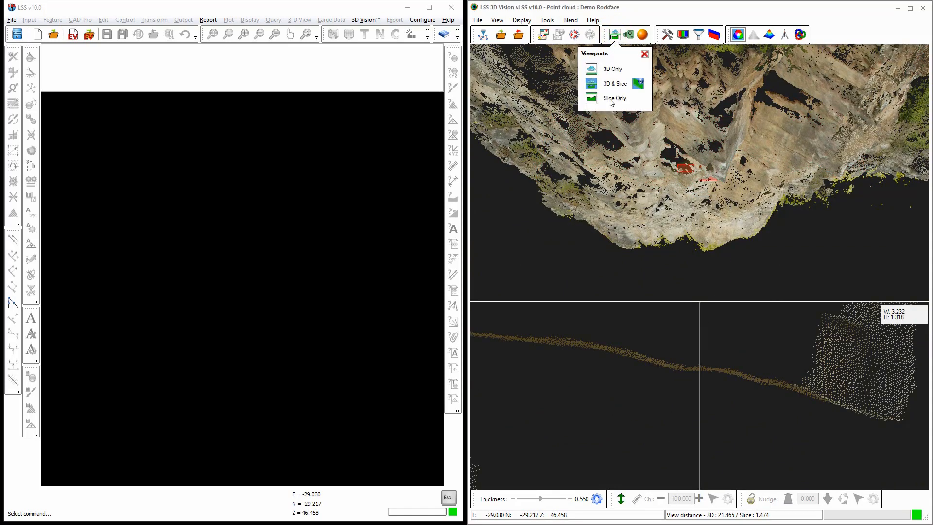
click(591, 98)
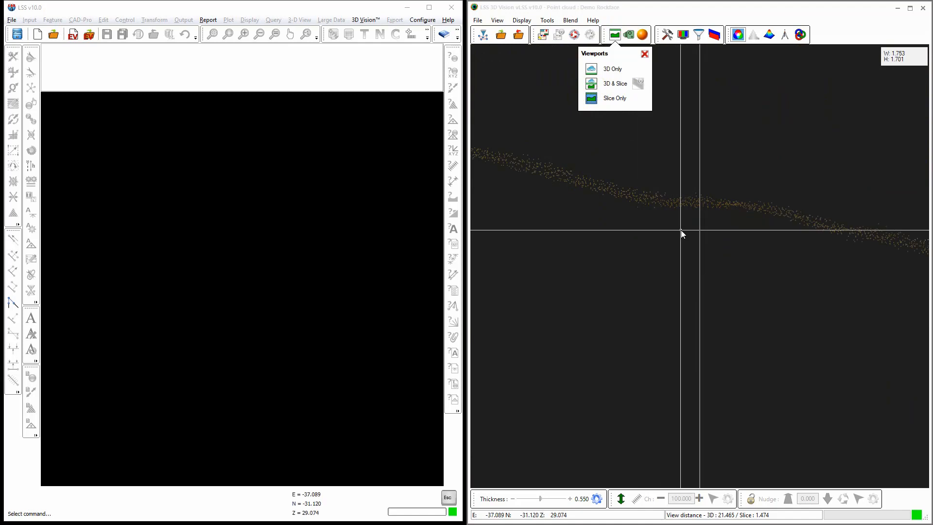
scroll(680, 231, down, 10)
mouse_move(680, 234)
middle_down()
mouse_move(666, 209)
mouse_move(669, 234)
middle_up()
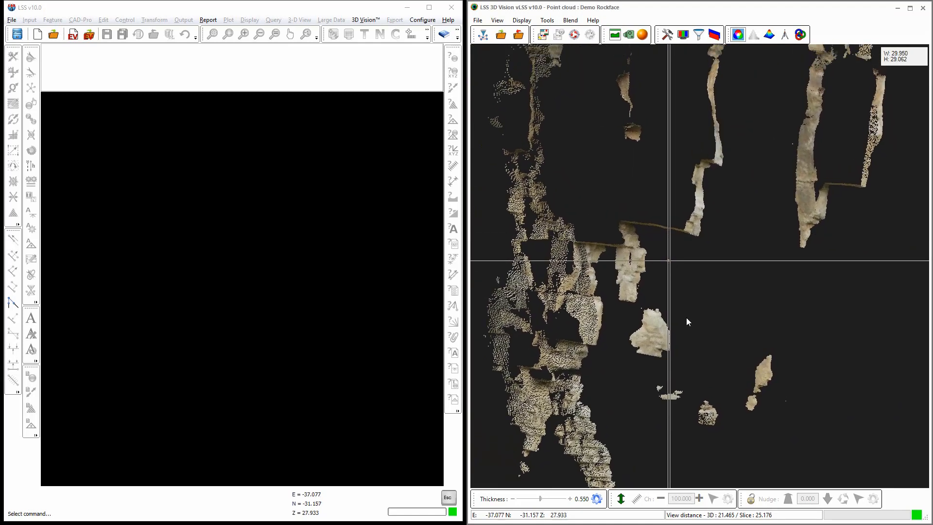
click(621, 499)
click(622, 498)
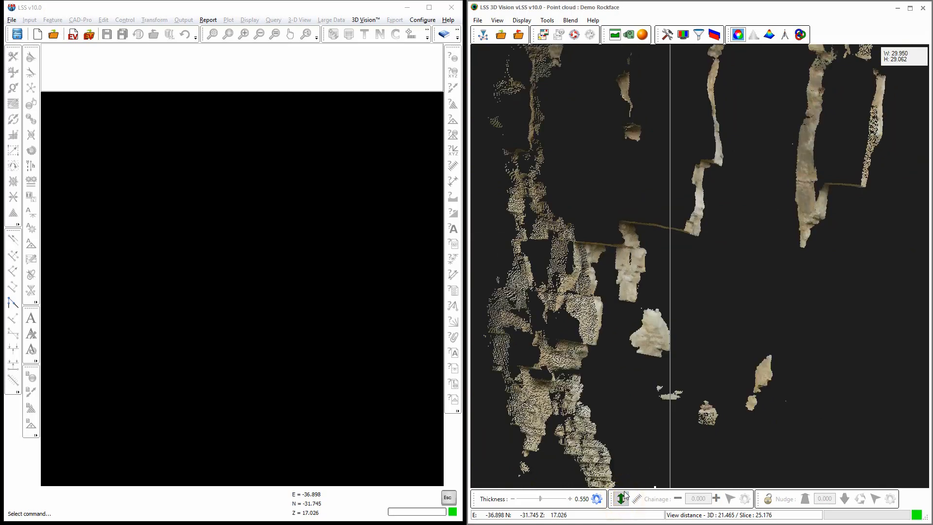
Step: Show the point cloud in the 3D Only viewport and review the Screenshot options without capturing an image
click(614, 34)
click(591, 68)
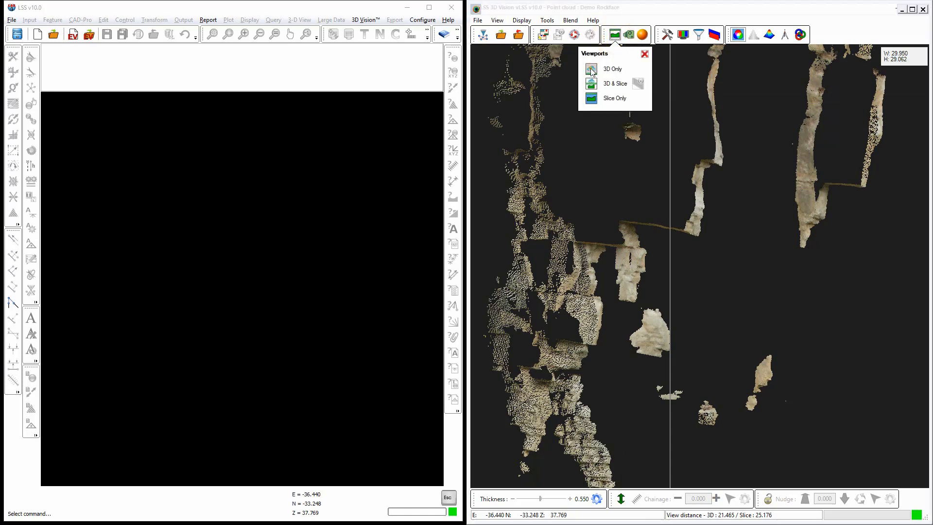
click(628, 34)
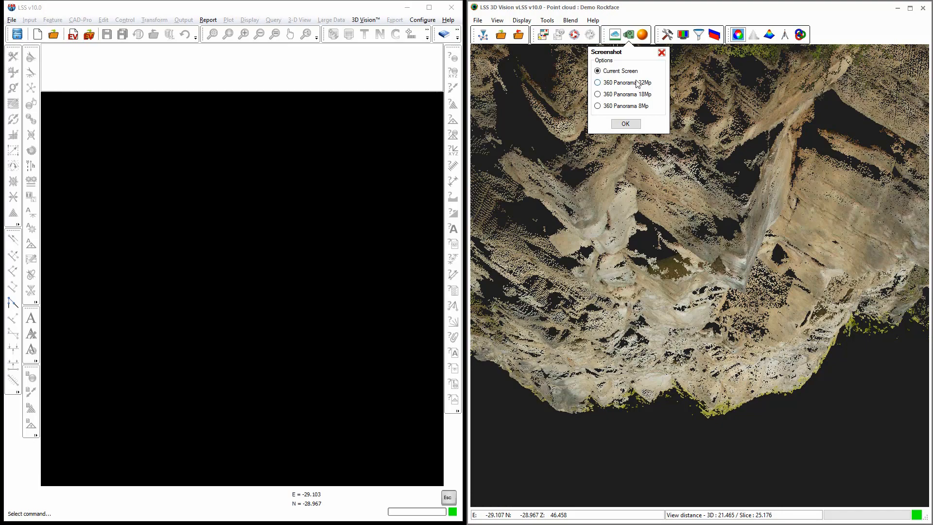
click(662, 52)
scroll(705, 225, up, 3)
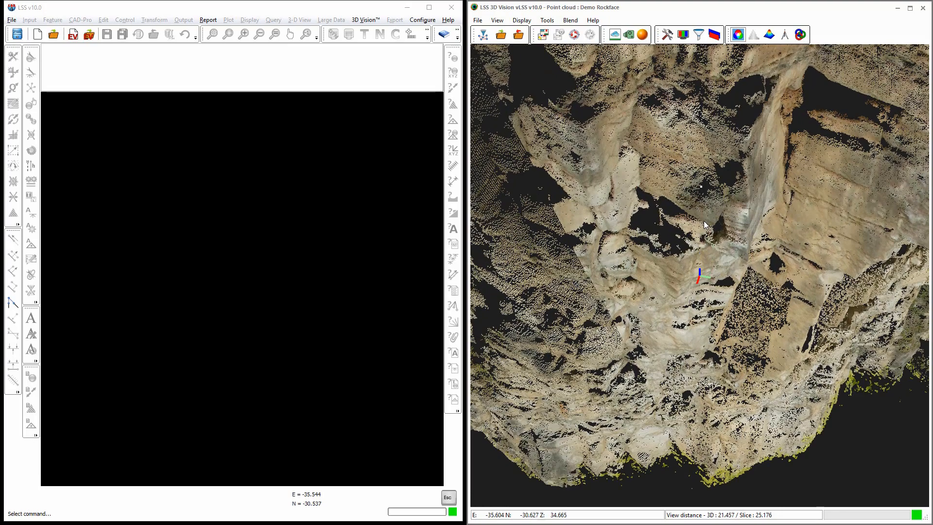
Step: Capture the framed rockface as a 360 Panorama 32Mp screenshot and inspect the saved image Demo Rockface_capt001_360.jpg up close in Photos
scroll(704, 225, down, 5)
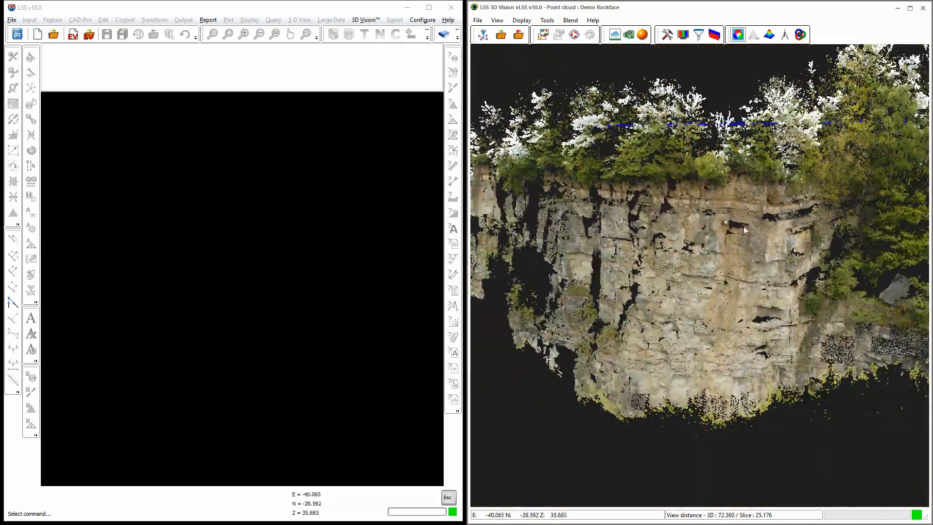
middle_drag(744, 227, 685, 192)
scroll(650, 227, down, 1)
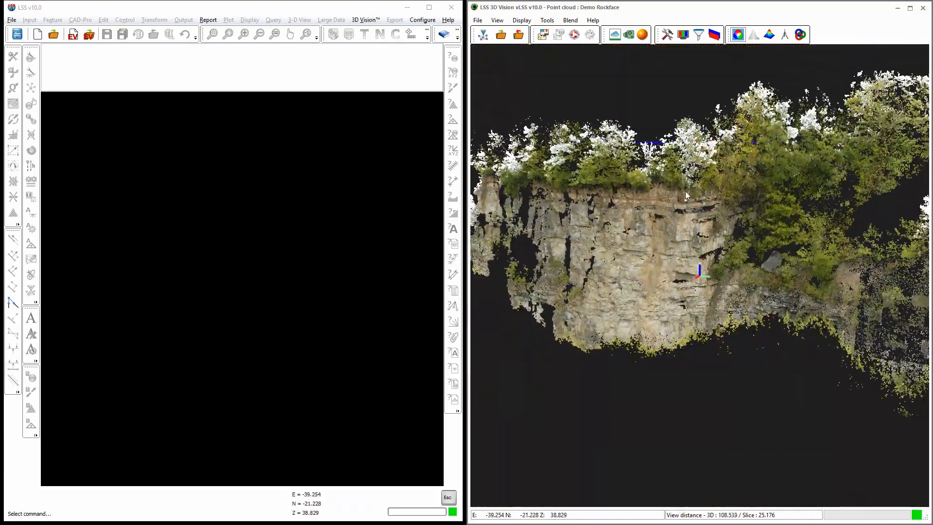
scroll(685, 191, up, 1)
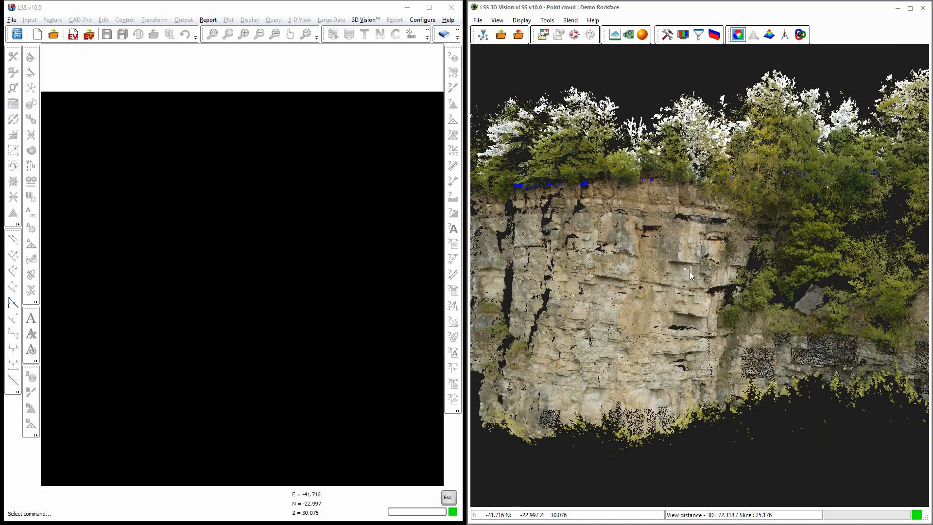
click(628, 34)
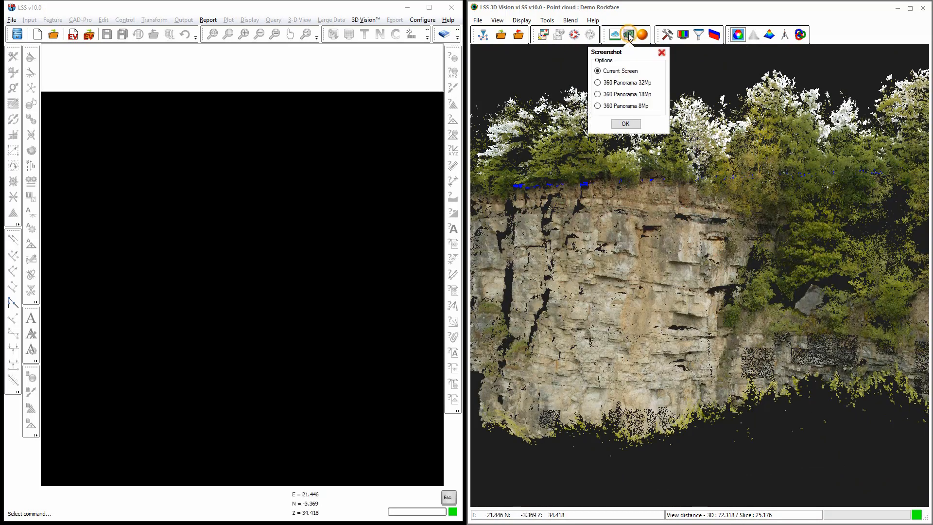
click(598, 106)
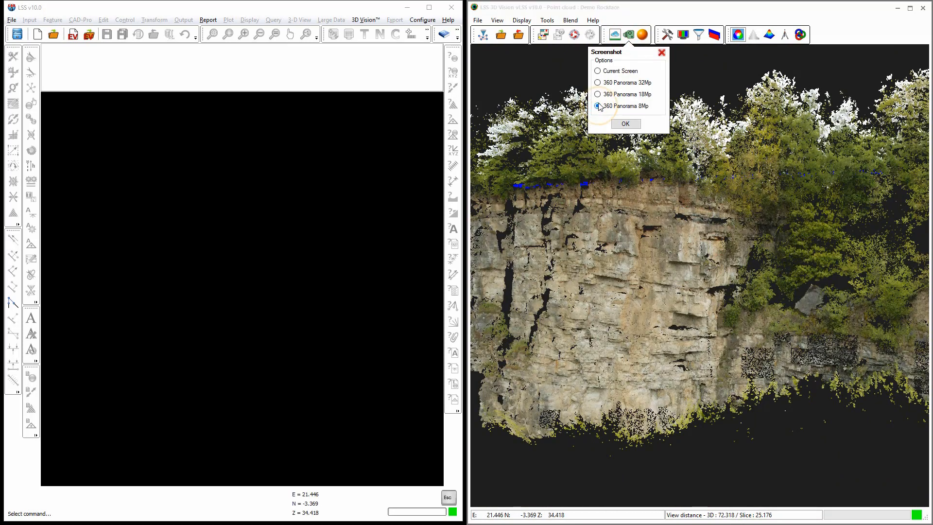
click(598, 83)
click(625, 124)
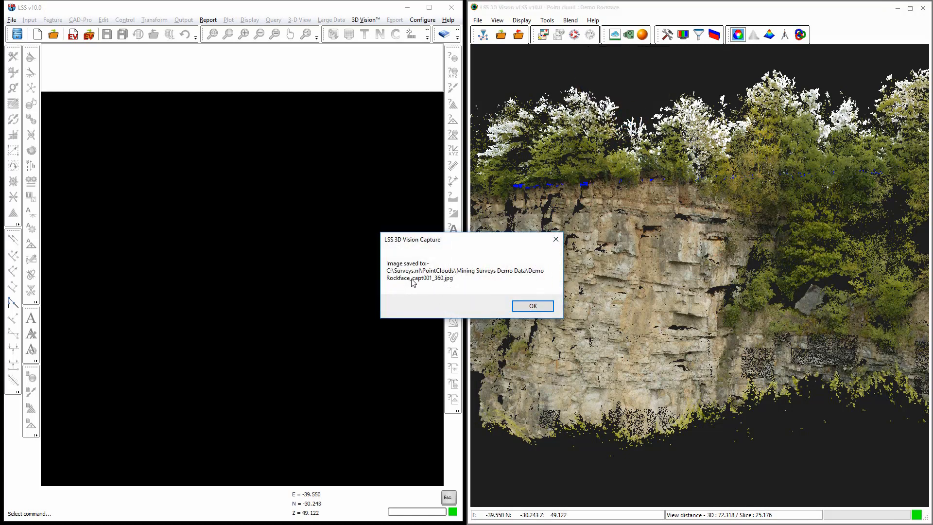
click(531, 310)
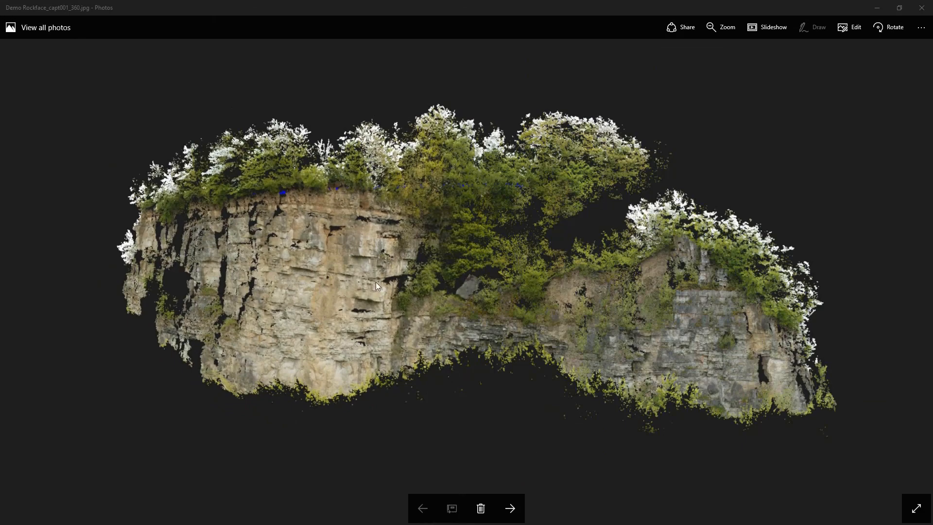
scroll(356, 282, up, 3)
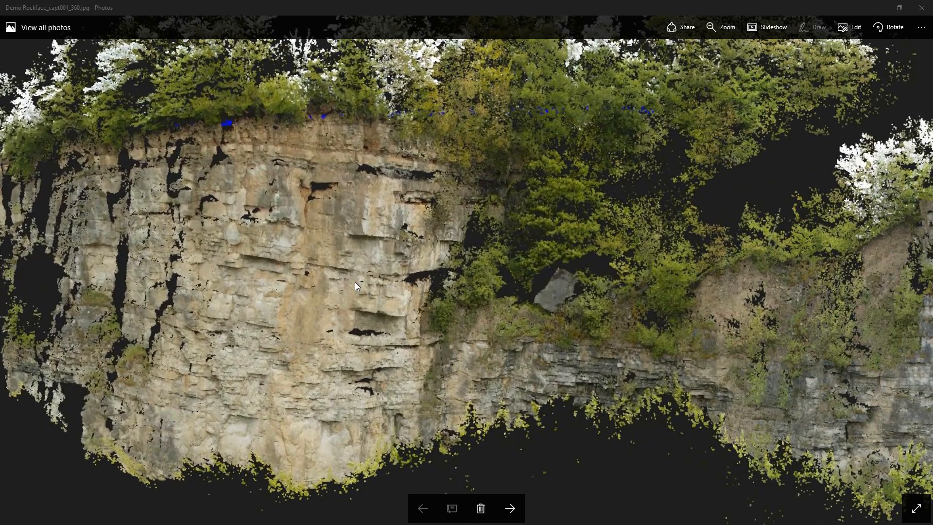
scroll(355, 282, down, 4)
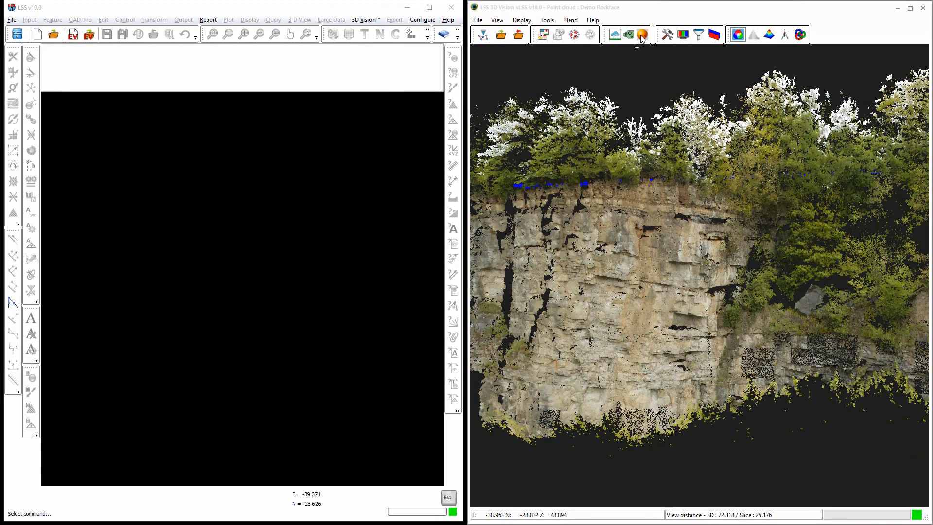
Step: Reduce the Pan, Zoom, Rotates and Move mouse sensitivities to slightly below their midpoints in the 3D Vision General settings
click(667, 35)
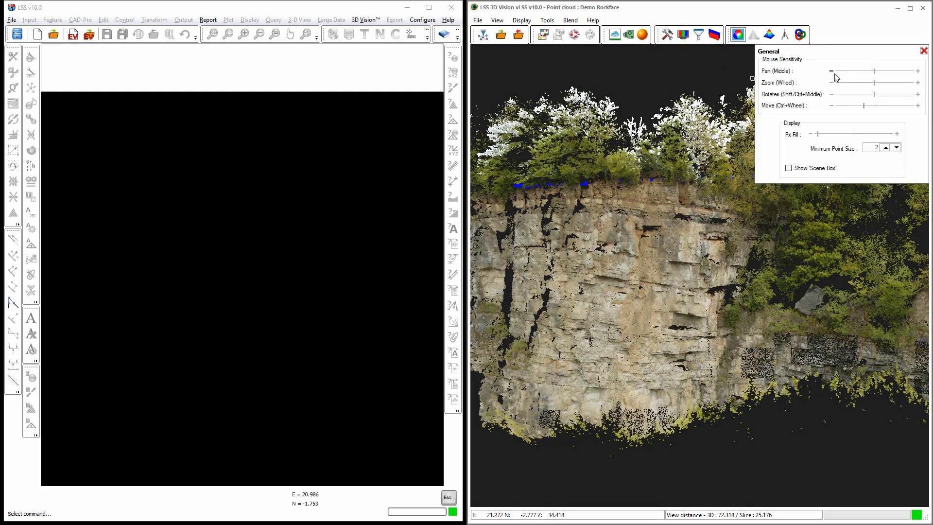
drag(874, 74, 854, 84)
click(859, 84)
click(858, 94)
click(858, 106)
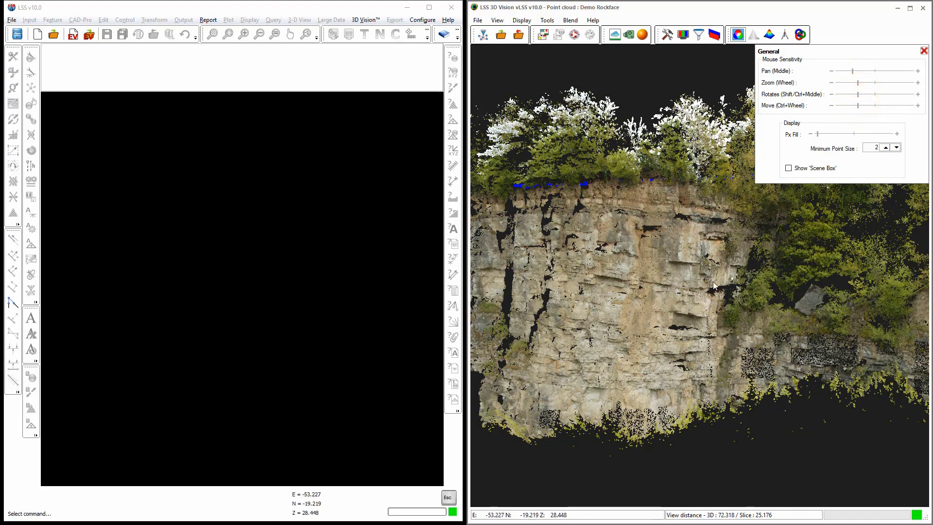
Step: Raise the Px Fill display setting to near its maximum for a close-up of the rockface
scroll(728, 243, up, 2)
scroll(673, 330, up, 5)
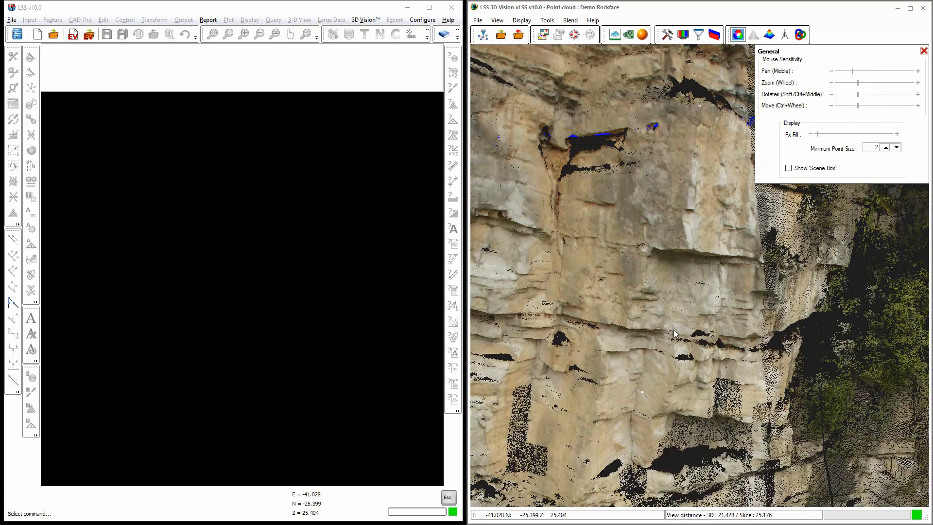
scroll(674, 330, up, 2)
scroll(674, 330, up, 6)
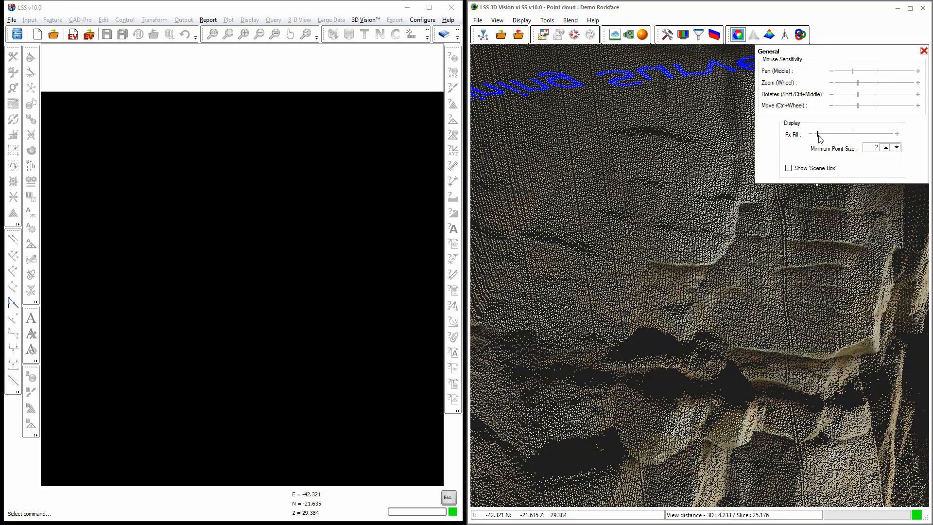
drag(819, 136, 892, 137)
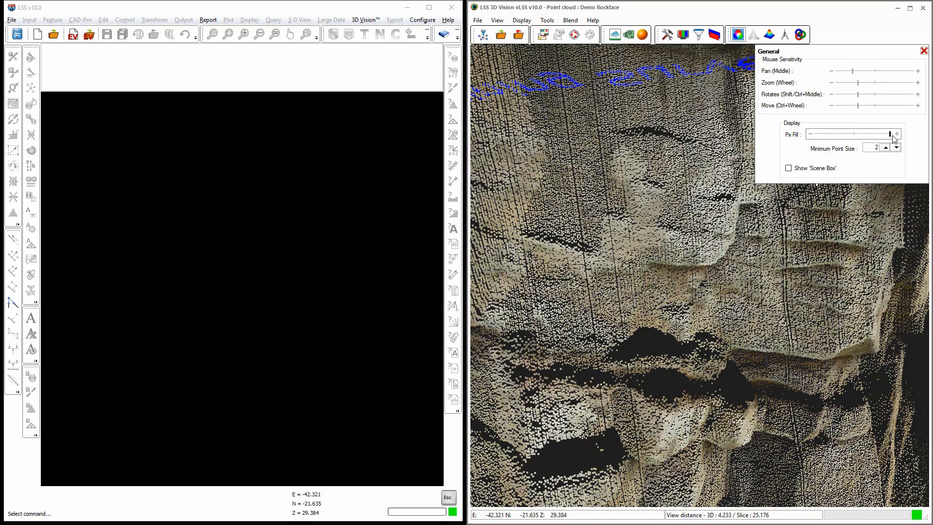
Step: Examine how the high pixel fill closes gaps between points on the rock ledges, from several angles and distances
mouse_move(838, 285)
shift+middle_down()
mouse_move(876, 278)
mouse_move(861, 272)
shift+middle_up()
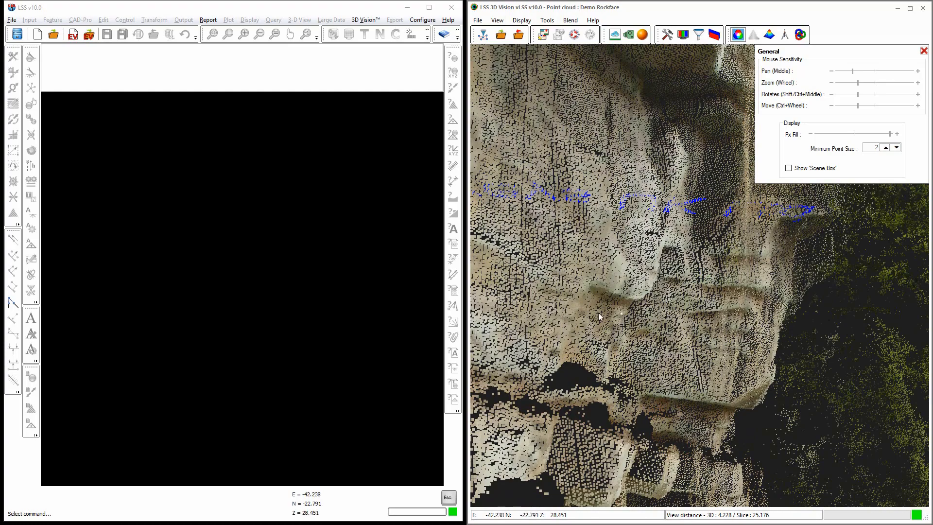
scroll(576, 299, up, 4)
middle_drag(575, 299, 734, 300)
scroll(680, 299, up, 3)
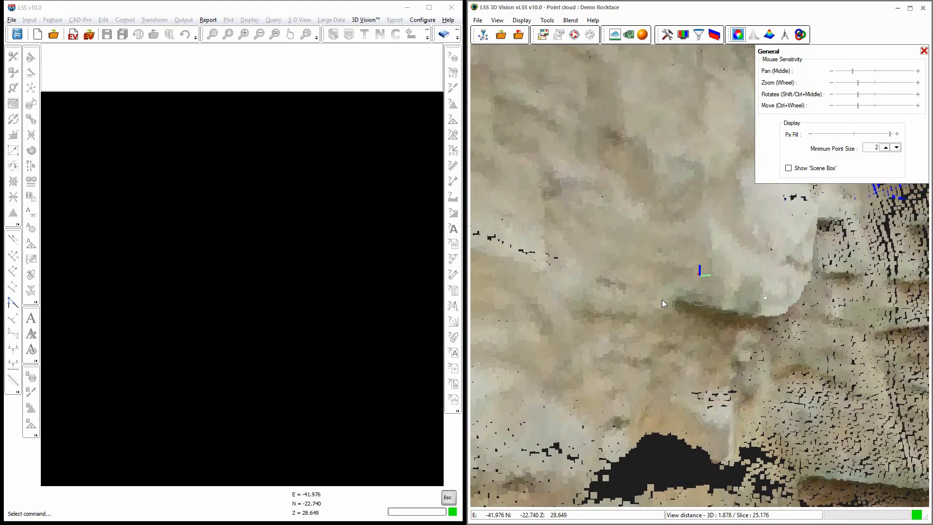
shift+middle_drag(632, 302, 617, 336)
middle_drag(703, 265, 576, 332)
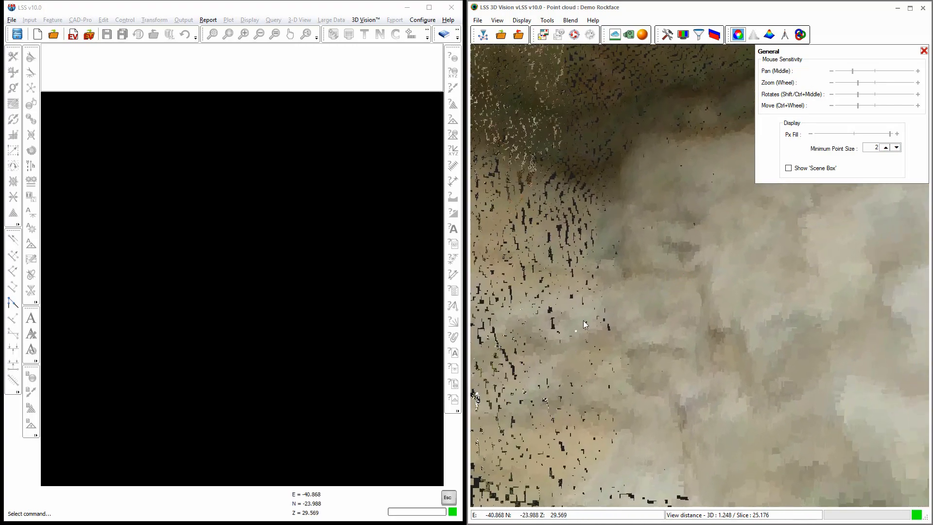
scroll(646, 339, down, 3)
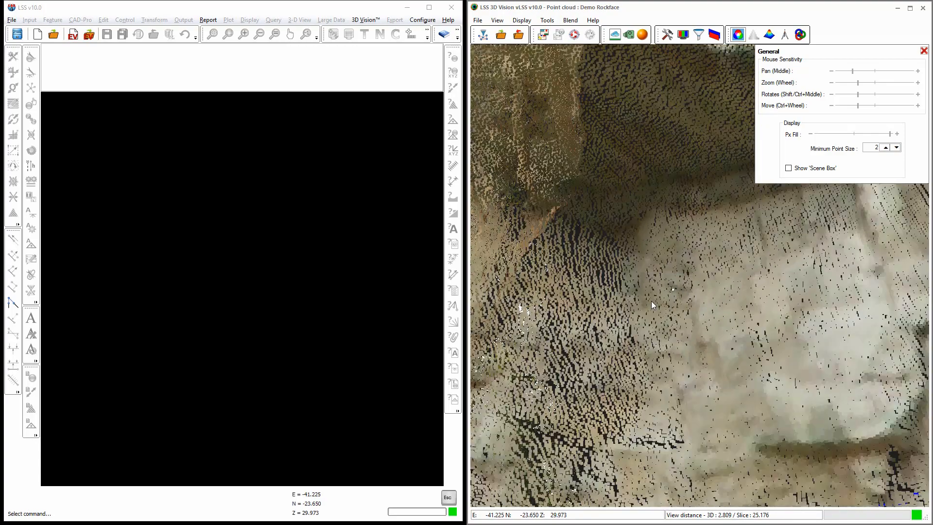
scroll(667, 309, down, 5)
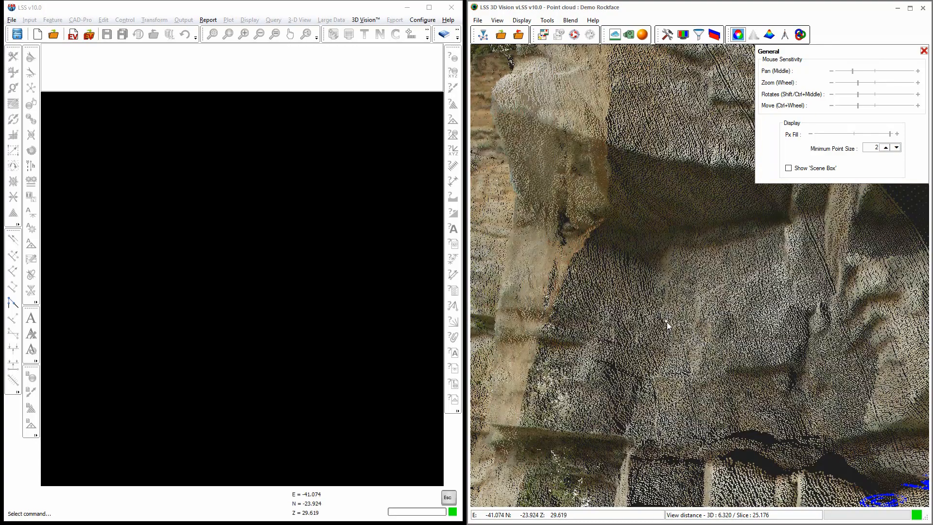
scroll(667, 321, down, 1)
shift+middle_drag(666, 306, 647, 317)
scroll(647, 317, up, 1)
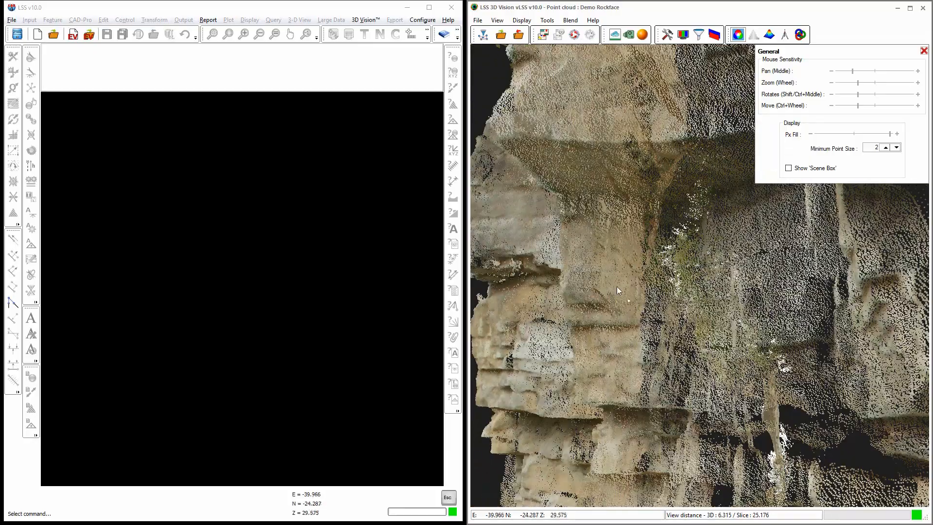
mouse_move(574, 220)
shift+middle_down()
mouse_move(607, 301)
mouse_move(543, 181)
shift+middle_up()
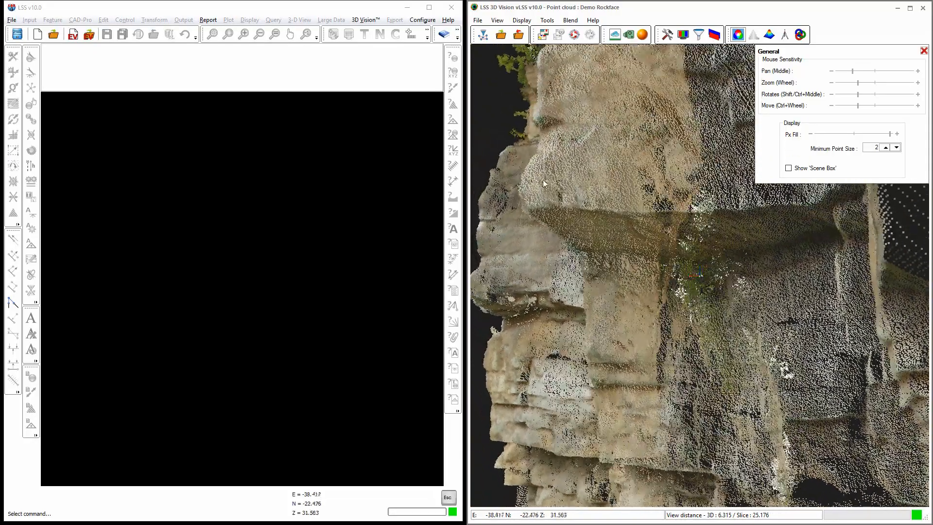
mouse_move(599, 224)
shift+middle_down()
mouse_move(722, 224)
mouse_move(598, 215)
shift+middle_up()
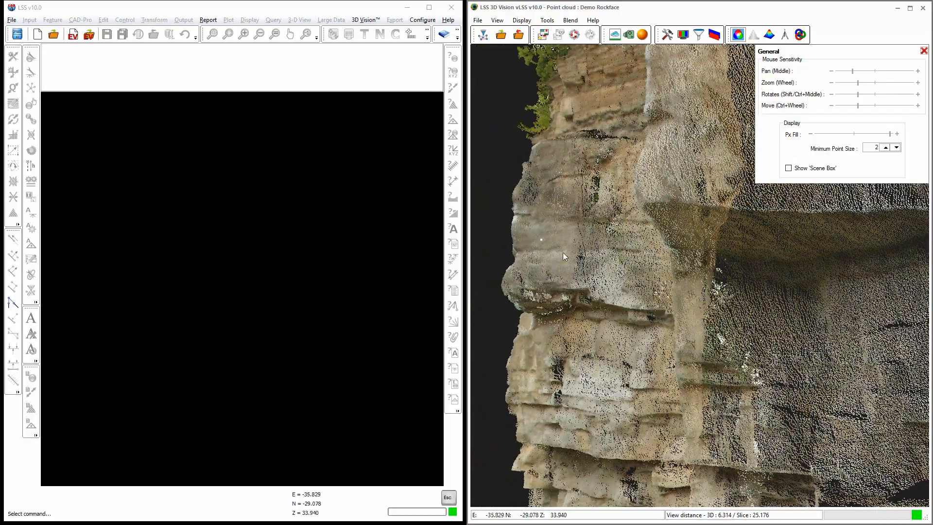
shift+middle_drag(756, 230, 674, 311)
scroll(673, 293, up, 3)
scroll(674, 292, up, 3)
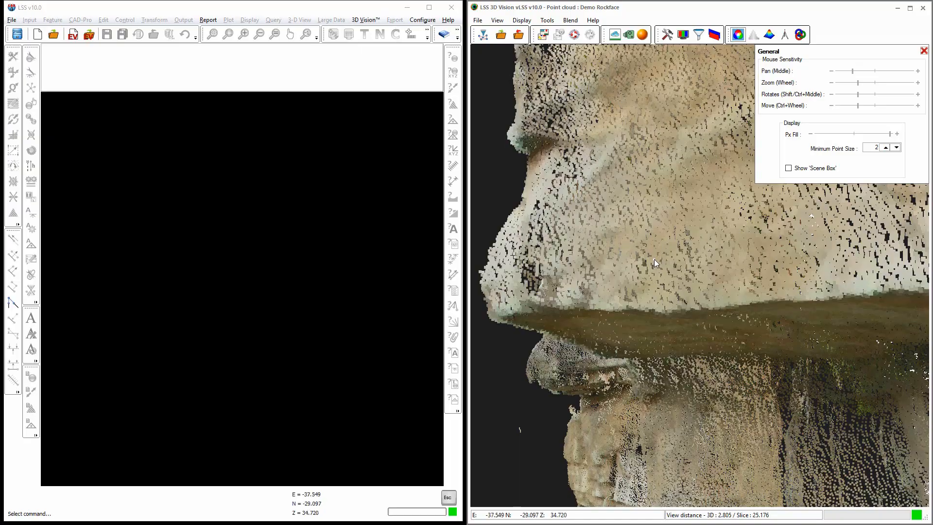
shift+middle_drag(654, 257, 734, 302)
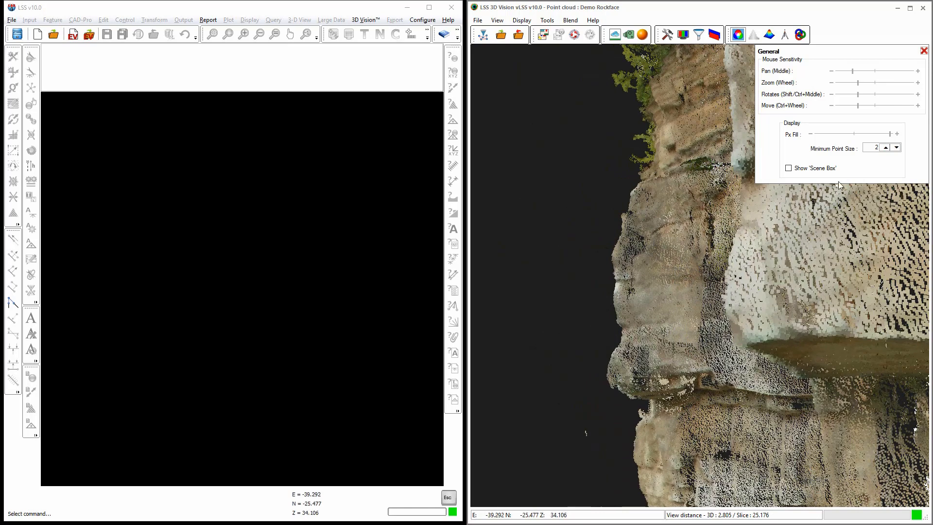
Step: Return Px Fill to near its minimum and raise the Minimum Point Size to 5
drag(892, 136, 813, 138)
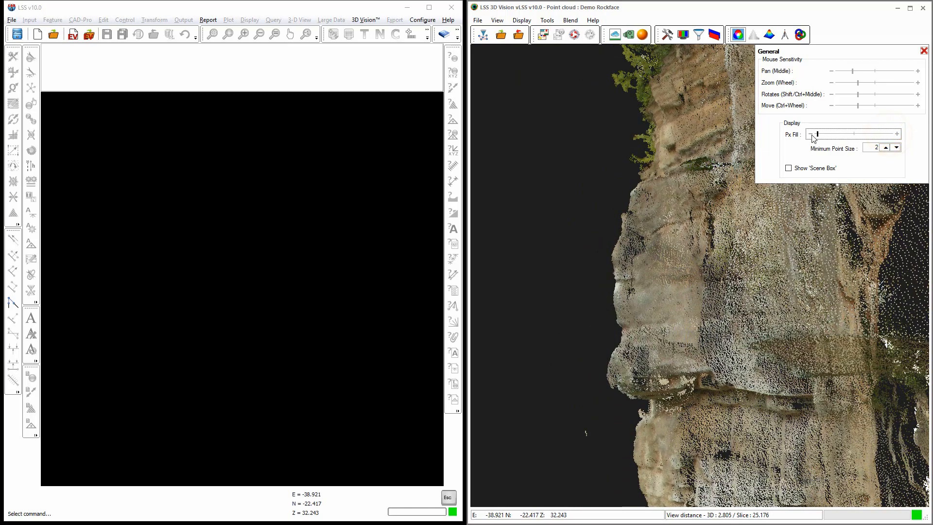
click(887, 147)
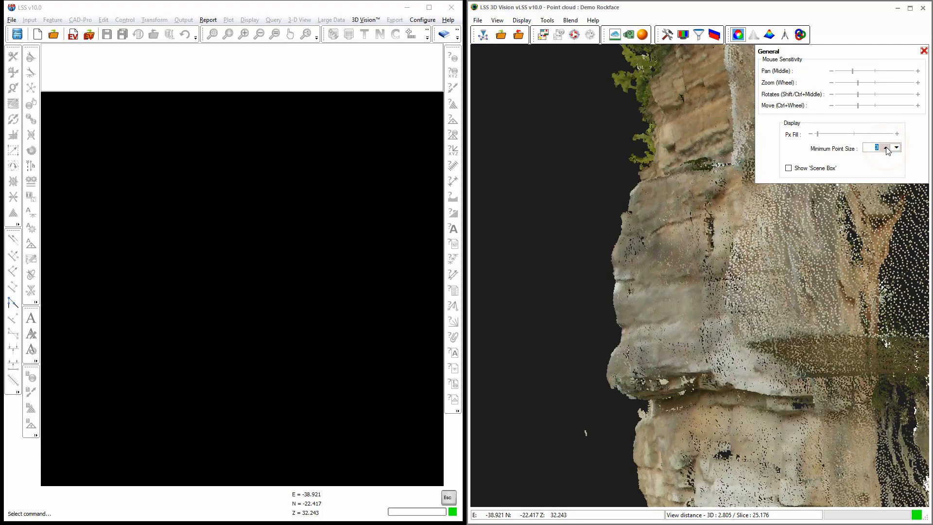
click(886, 146)
click(887, 147)
Step: Examine the point cloud's appearance with the enlarged points, comparing distant views of the whole site with close views of the rockface
mouse_move(793, 267)
middle_down()
mouse_move(654, 270)
mouse_move(712, 273)
middle_up()
scroll(655, 270, down, 2)
scroll(655, 270, down, 2)
mouse_move(692, 241)
shift+middle_down()
mouse_move(672, 296)
mouse_move(673, 271)
mouse_move(661, 275)
mouse_move(693, 276)
shift+middle_up()
scroll(673, 278, down, 5)
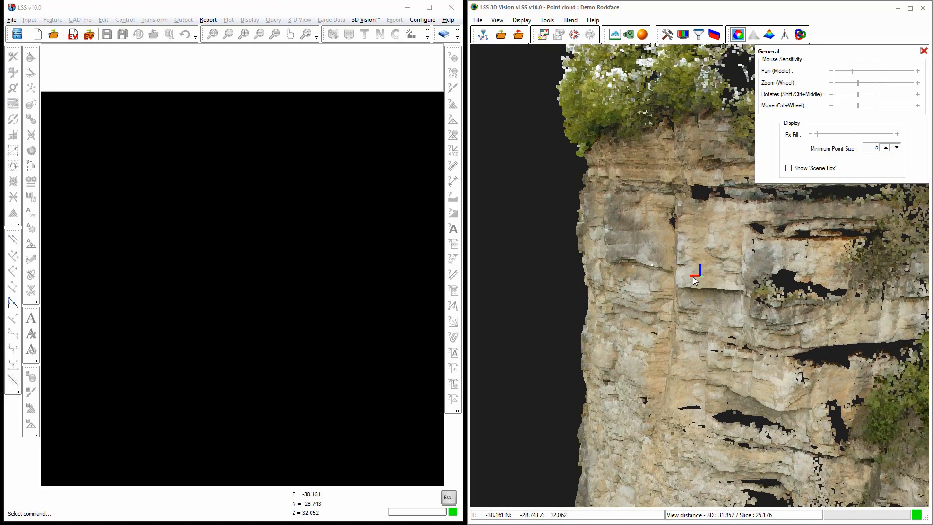
scroll(737, 264, down, 5)
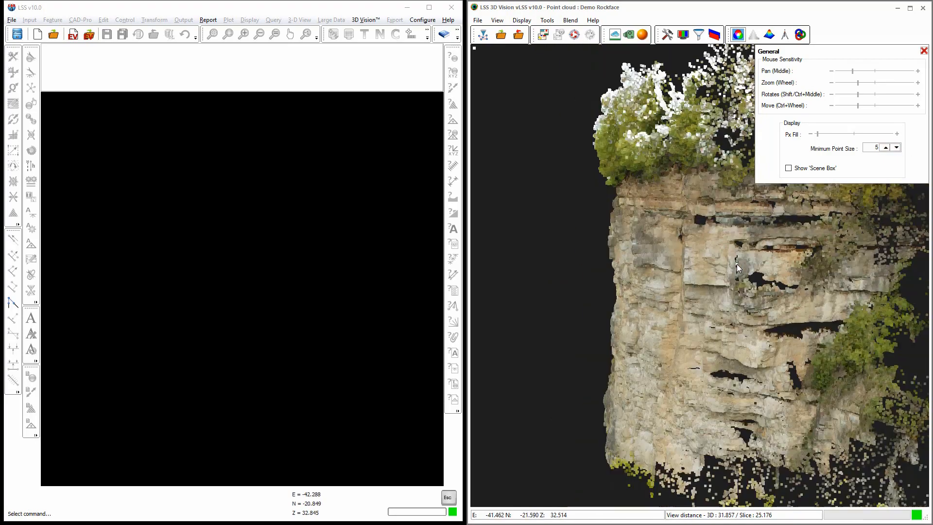
scroll(740, 265, down, 2)
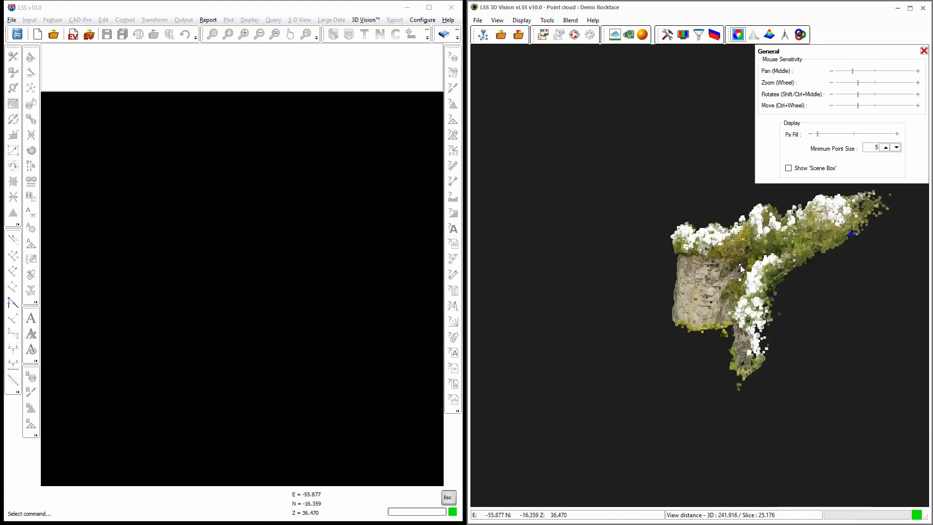
scroll(741, 264, up, 6)
scroll(741, 266, up, 3)
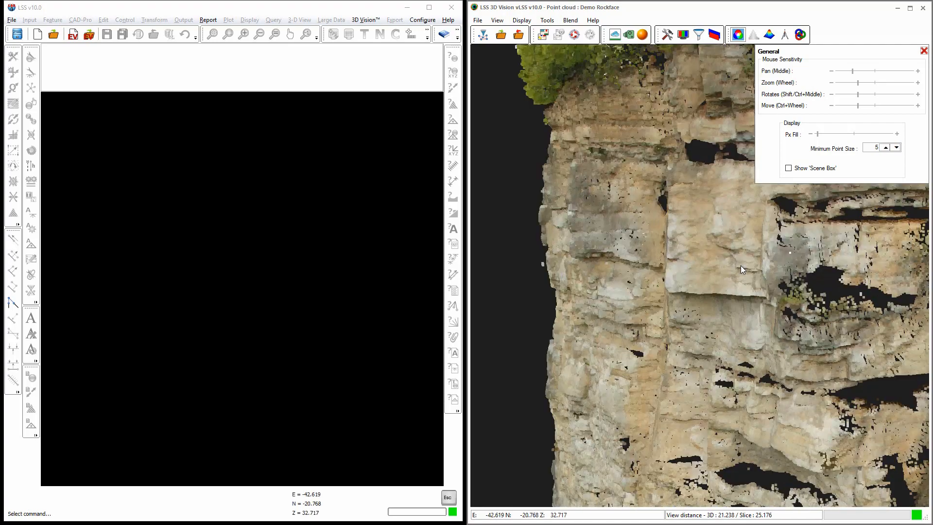
Step: Set the Minimum Point Size to 3
scroll(741, 265, up, 3)
shift+middle_drag(762, 257, 779, 259)
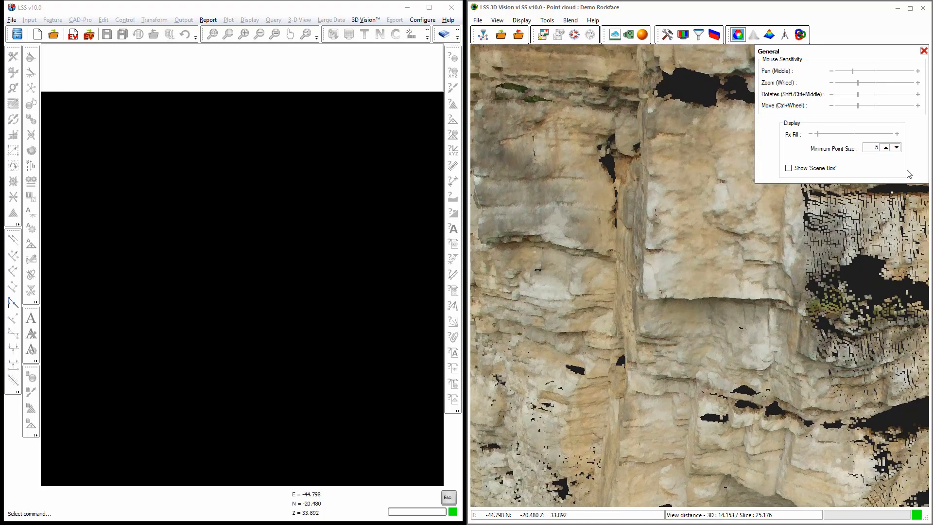
click(896, 149)
click(896, 148)
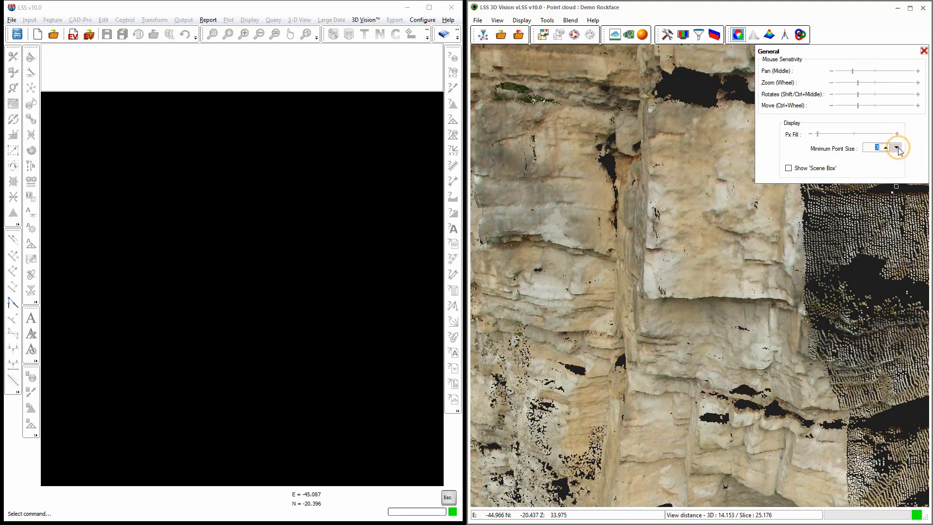
Step: Show the Scene Box around the whole point cloud, hide it again and close the General settings
click(789, 168)
scroll(686, 235, down, 8)
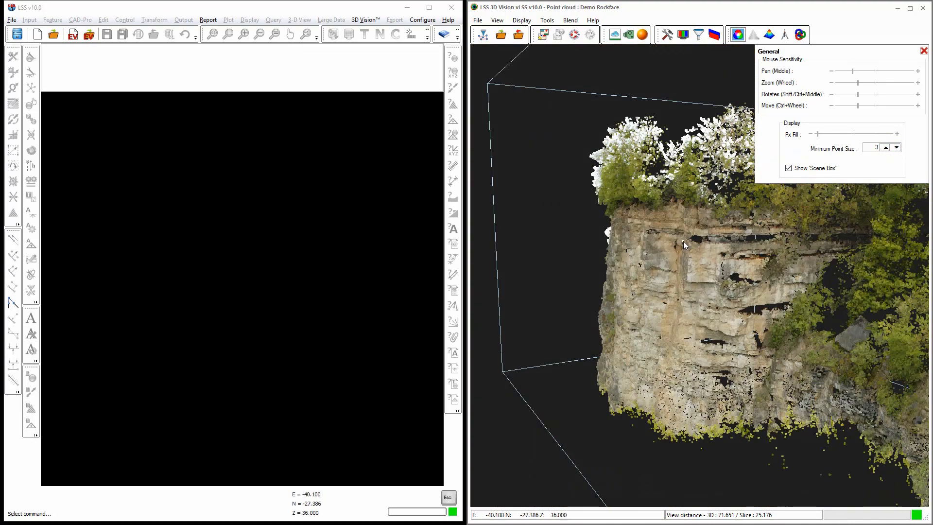
scroll(683, 241, down, 6)
shift+middle_drag(684, 241, 808, 241)
click(788, 168)
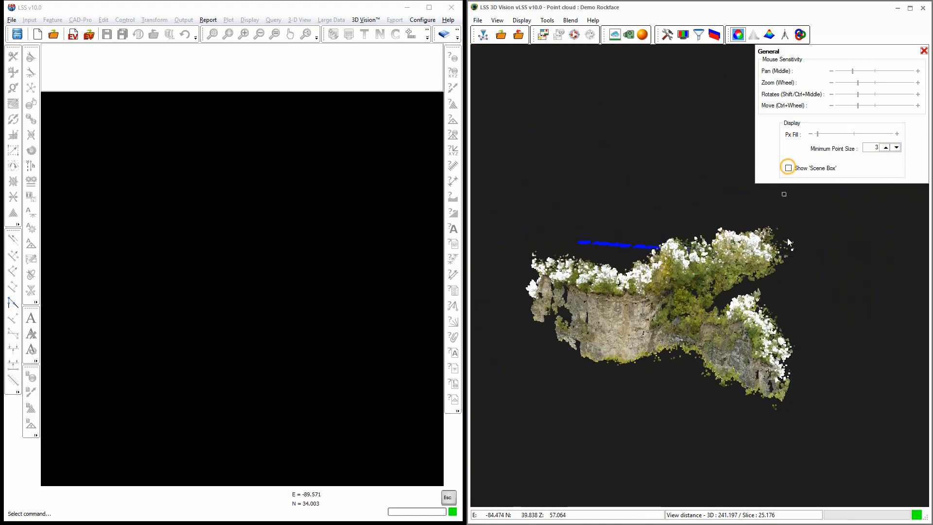
click(923, 51)
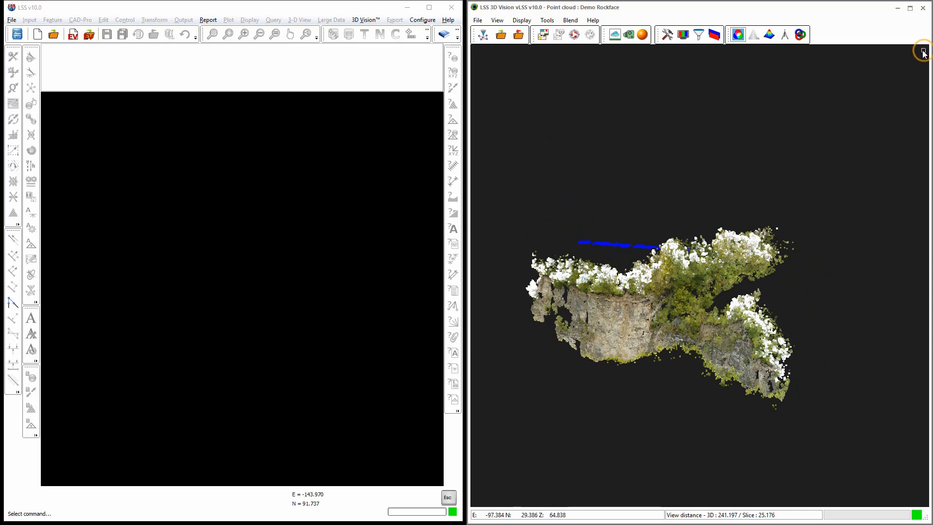
Step: Review the Display Colours settings alongside a close view of the point cloud, and close them without changes
click(684, 34)
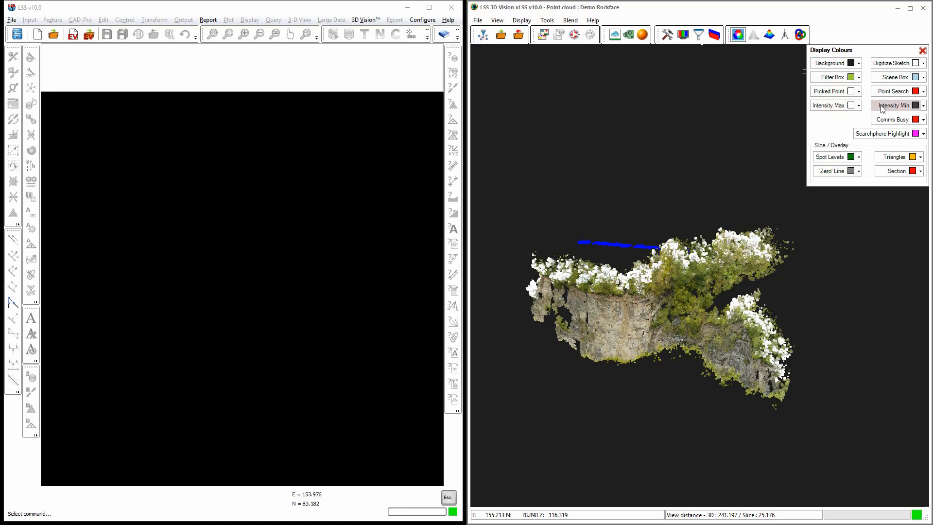
drag(678, 294, 668, 275)
scroll(664, 274, up, 6)
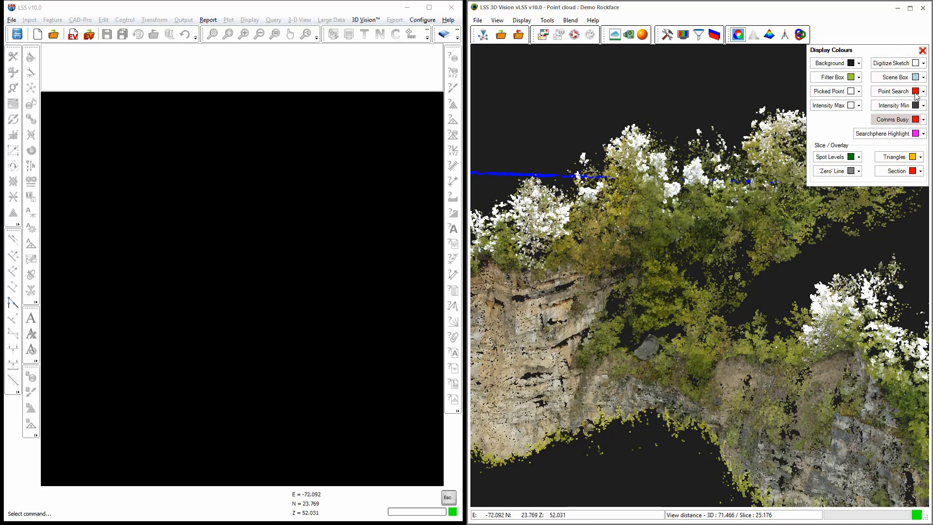
click(923, 51)
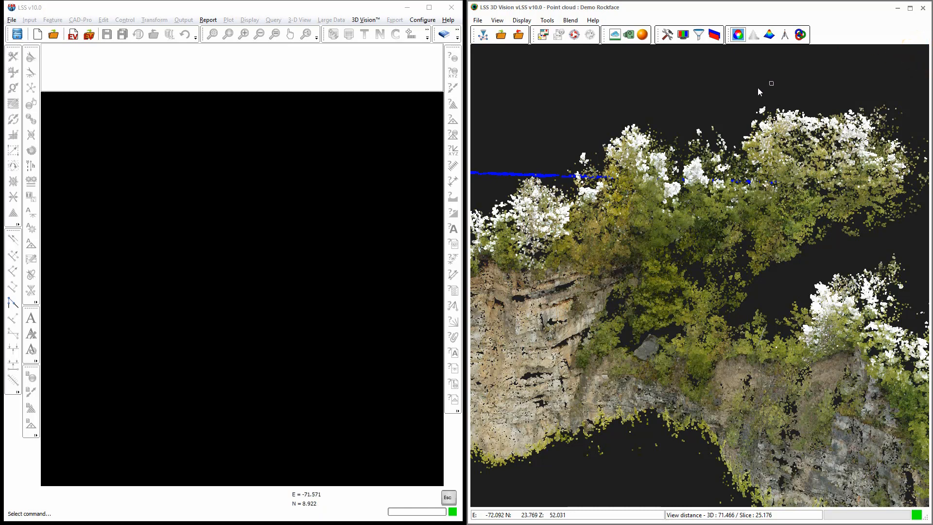
Step: Open the point cloud Filter and pick its From Point high on the far end of the rockface, at about E -51.6, N -83.5
click(699, 35)
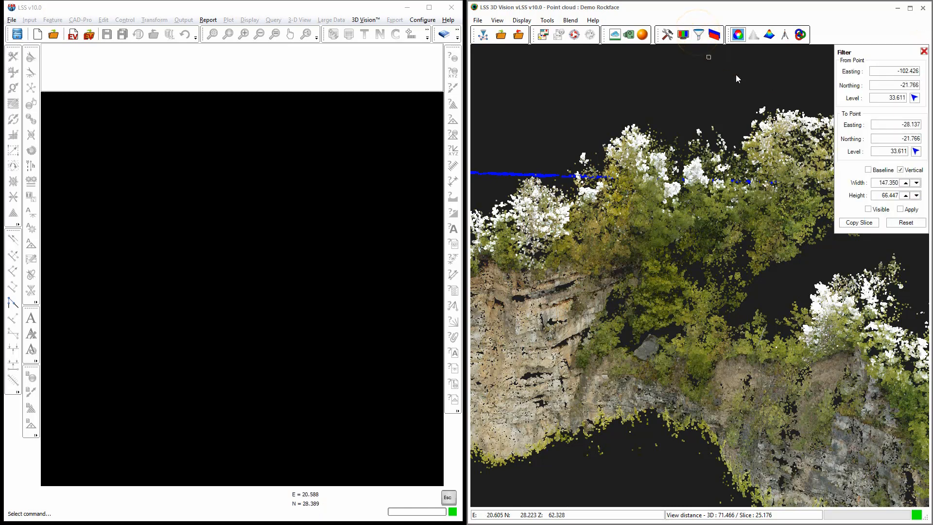
click(915, 98)
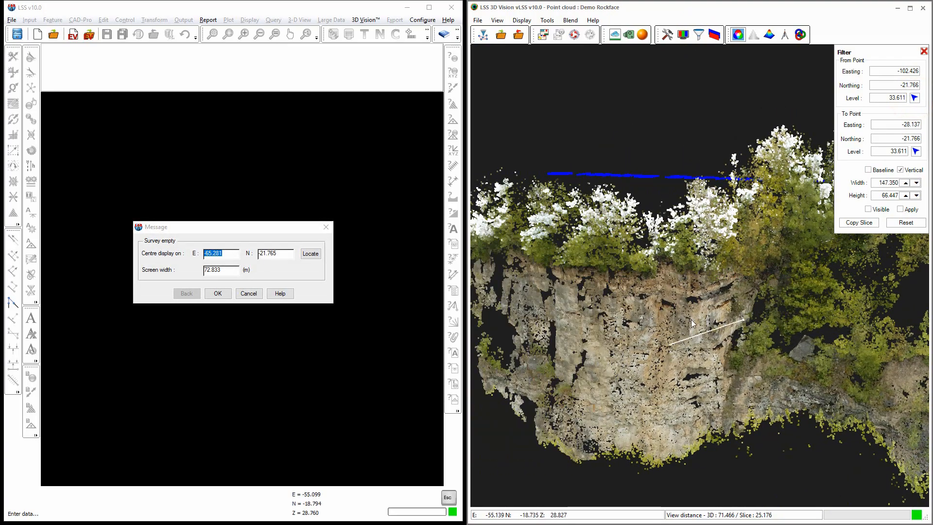
drag(554, 335, 751, 387)
drag(659, 392, 687, 384)
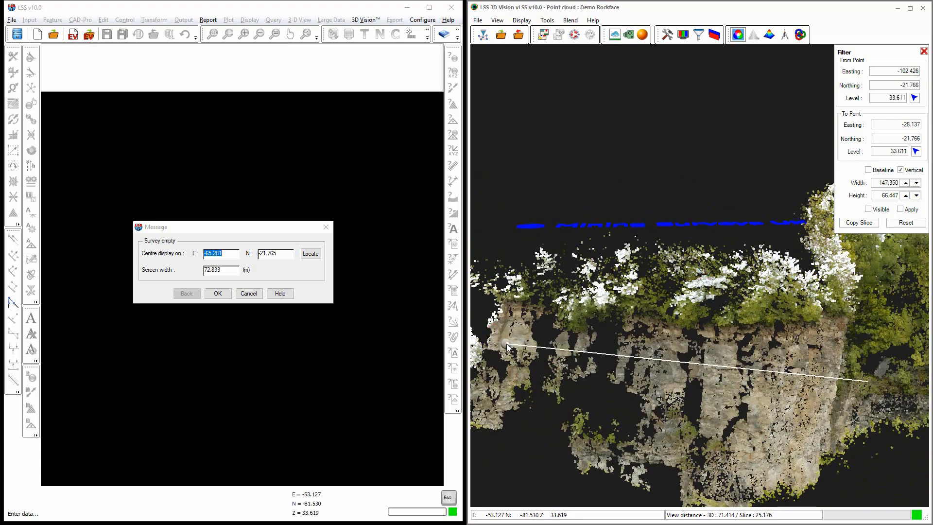
drag(507, 346, 628, 357)
click(559, 337)
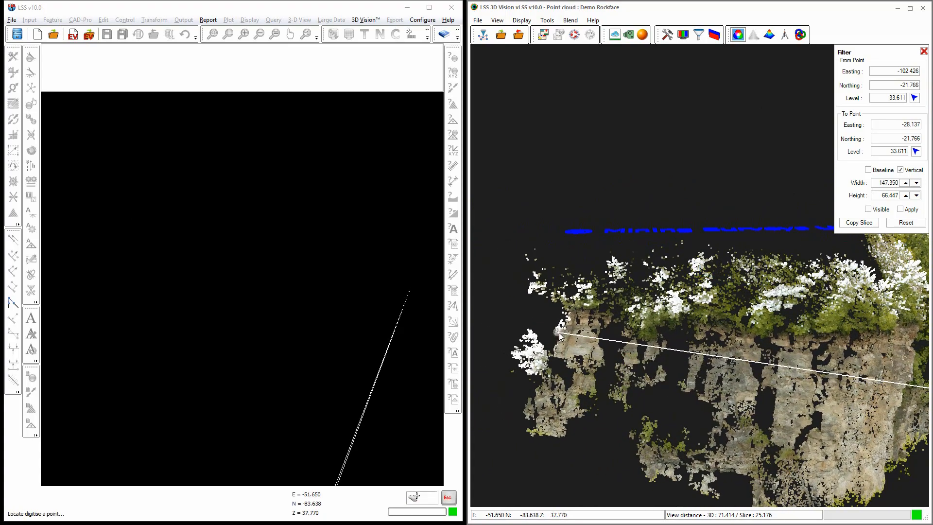
click(560, 333)
Step: Pick the filter's To Point on the rockface's near corner, at about E -38.2, N -22.4
drag(751, 346, 619, 335)
click(915, 151)
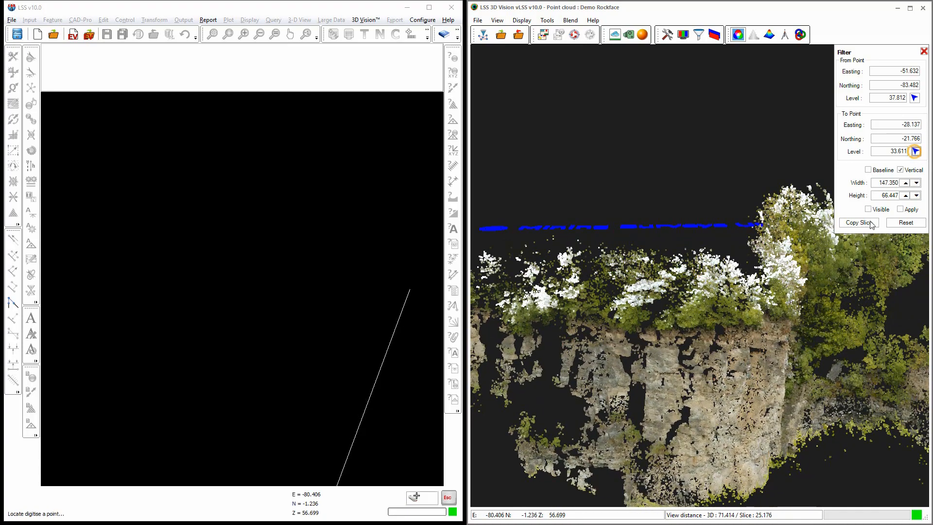
click(784, 366)
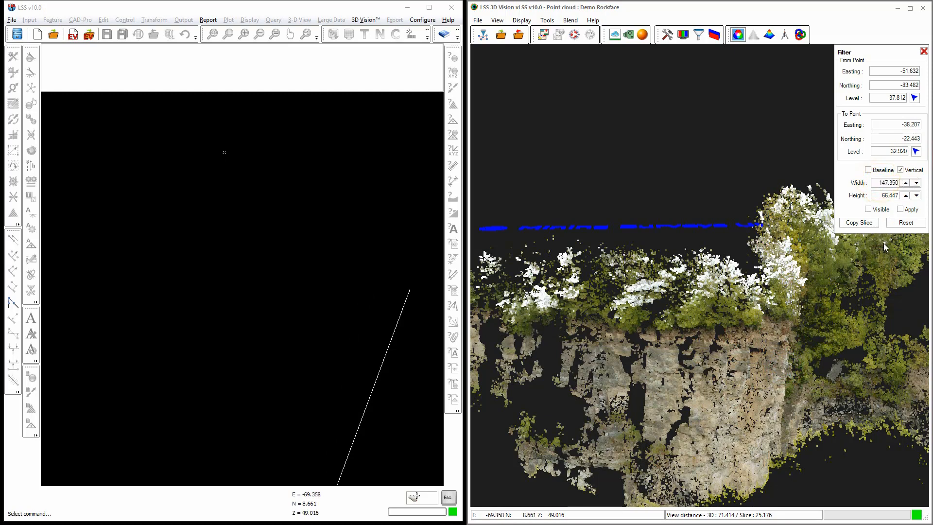
Step: Set the filter box's width and height to 5 each and make the box visible on the rockface
double_click(889, 182)
double_click(887, 196)
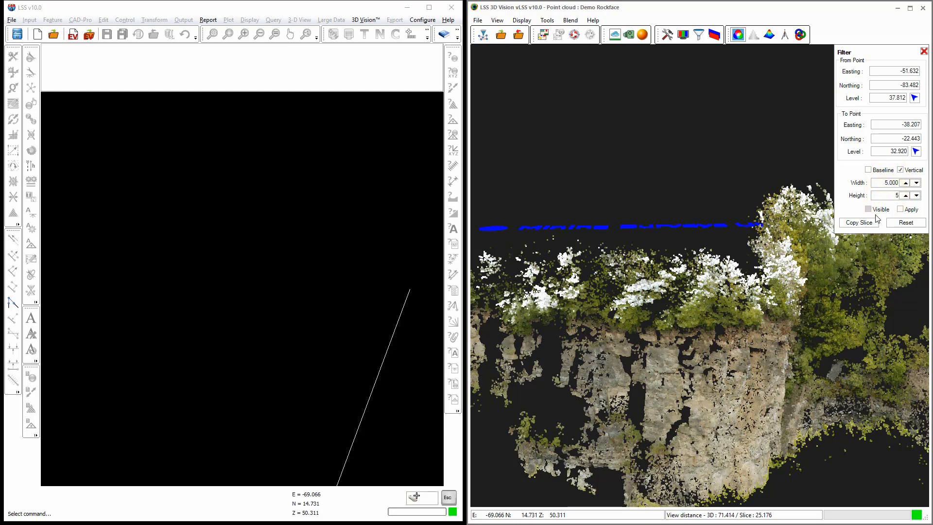
click(868, 209)
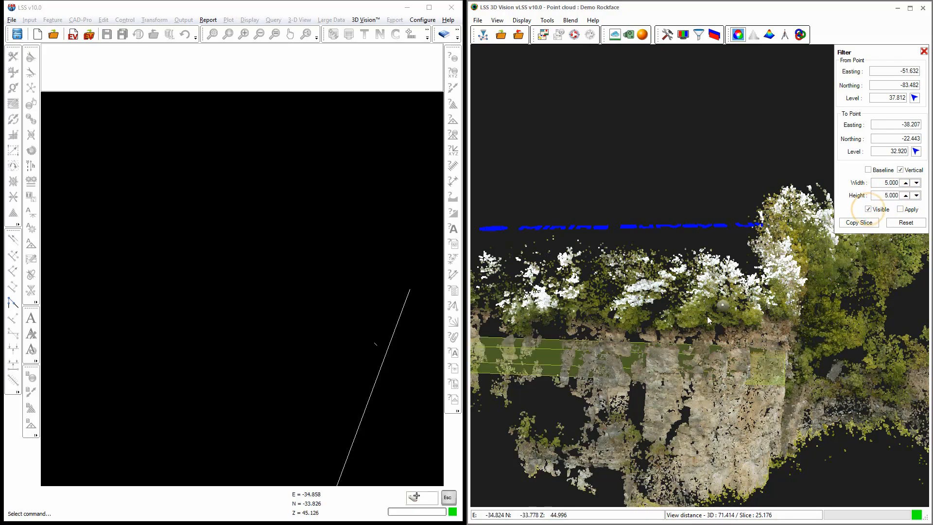
mouse_move(695, 336)
mouse_down()
mouse_move(713, 335)
mouse_move(637, 342)
mouse_move(806, 340)
mouse_move(734, 359)
mouse_move(762, 358)
mouse_move(797, 334)
mouse_move(756, 326)
mouse_move(722, 337)
mouse_move(714, 366)
mouse_move(726, 335)
mouse_up()
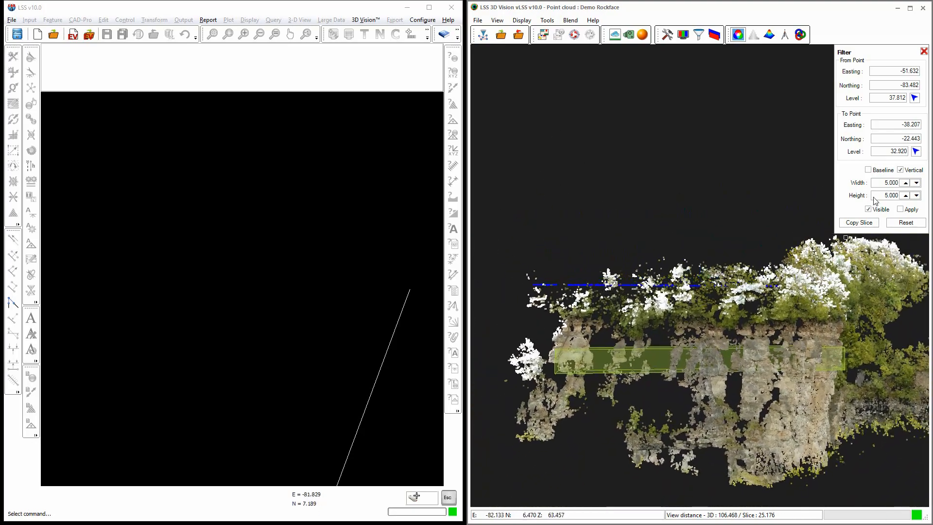
Step: Enlarge the filter box to a width of 20 and a height of 10
double_click(891, 183)
text(20)
key(Return)
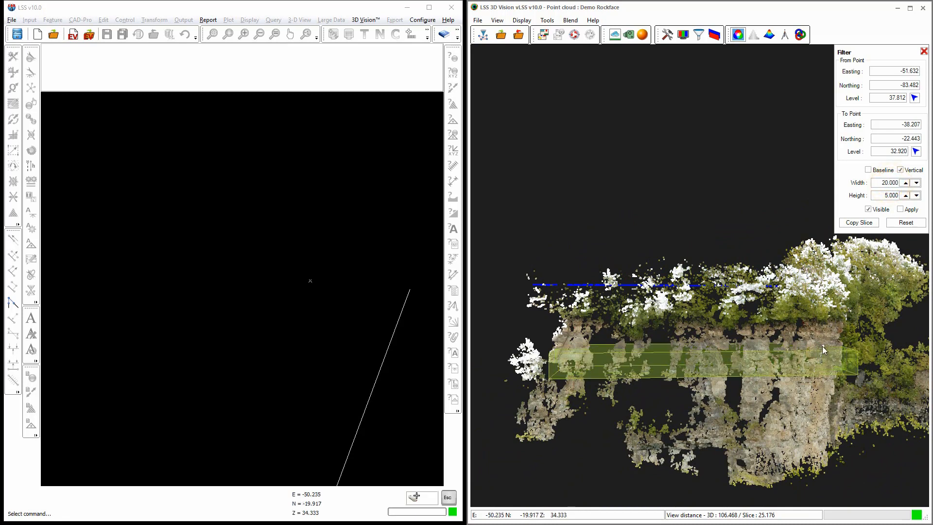
double_click(889, 196)
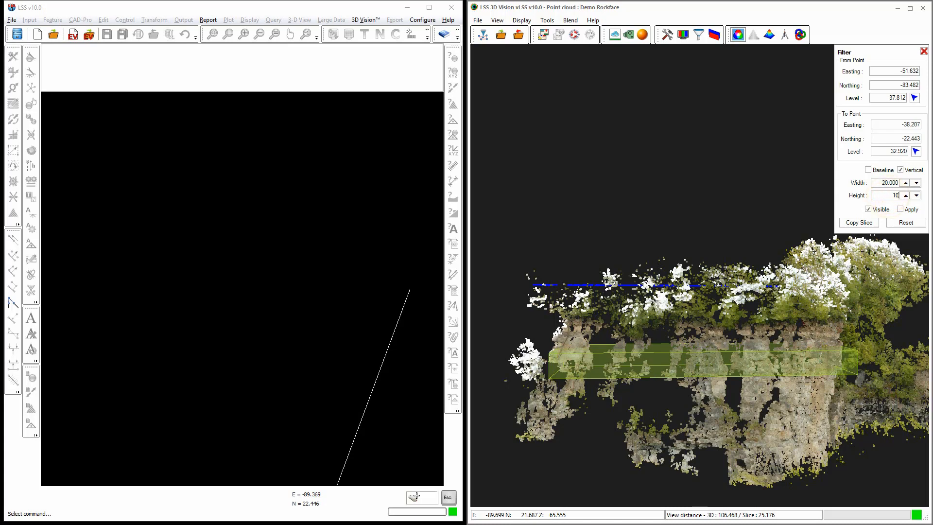
key(Return)
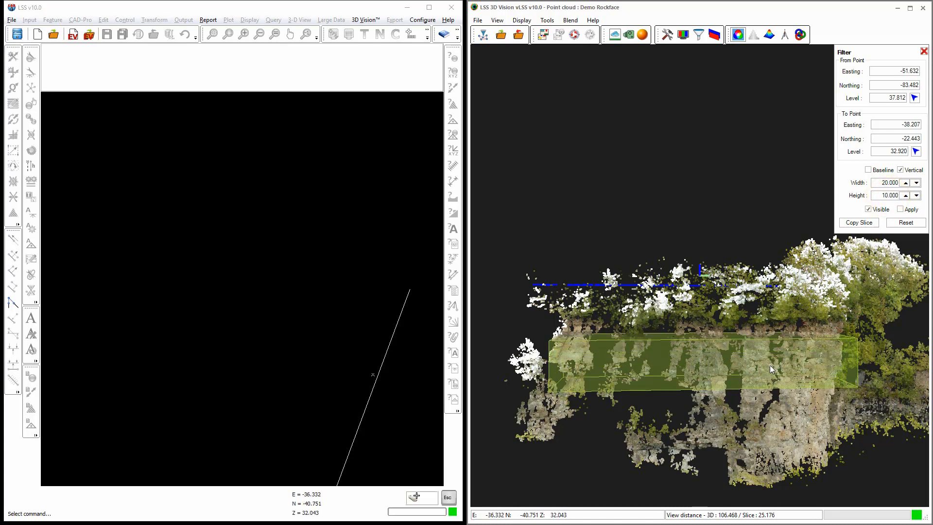
Step: Apply the filter to isolate the points inside the box, and examine the clipped rockface from several angles
drag(775, 367, 794, 371)
scroll(818, 367, up, 4)
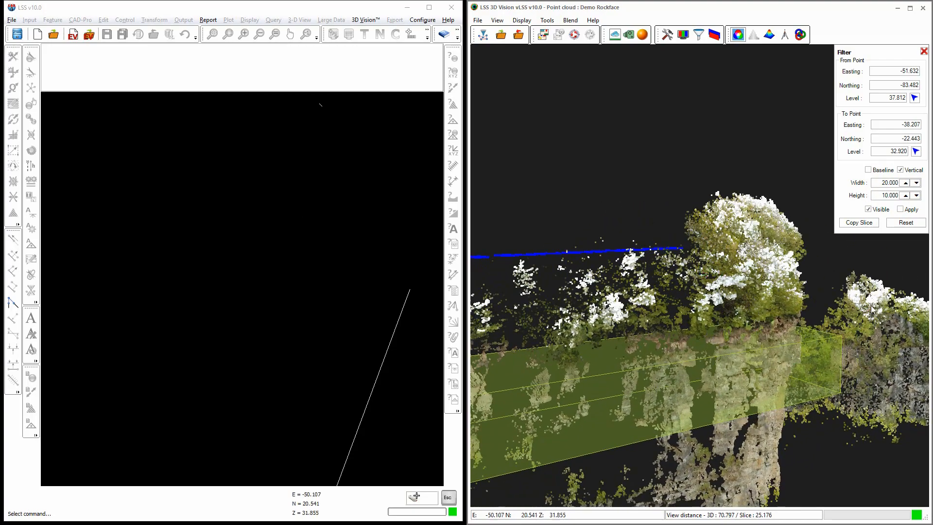
click(901, 210)
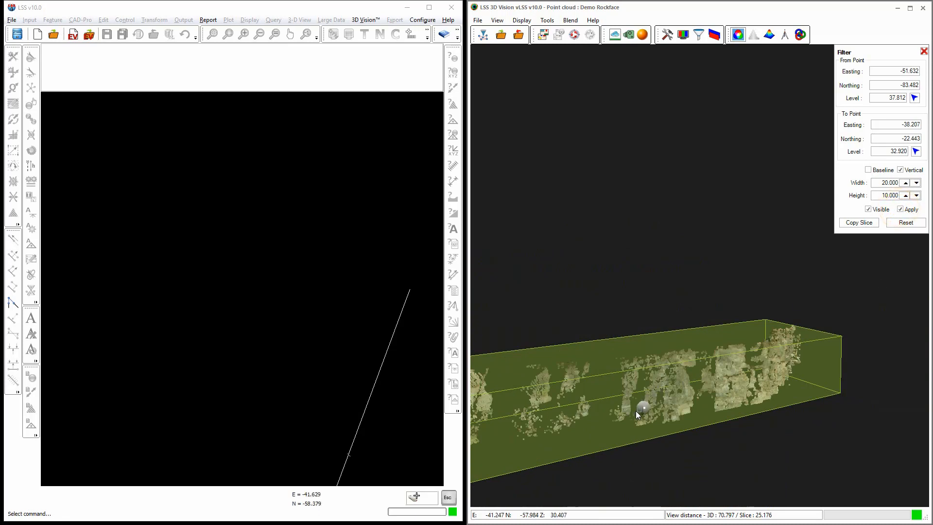
scroll(702, 337, down, 4)
scroll(729, 316, down, 2)
drag(716, 295, 715, 325)
scroll(702, 263, up, 4)
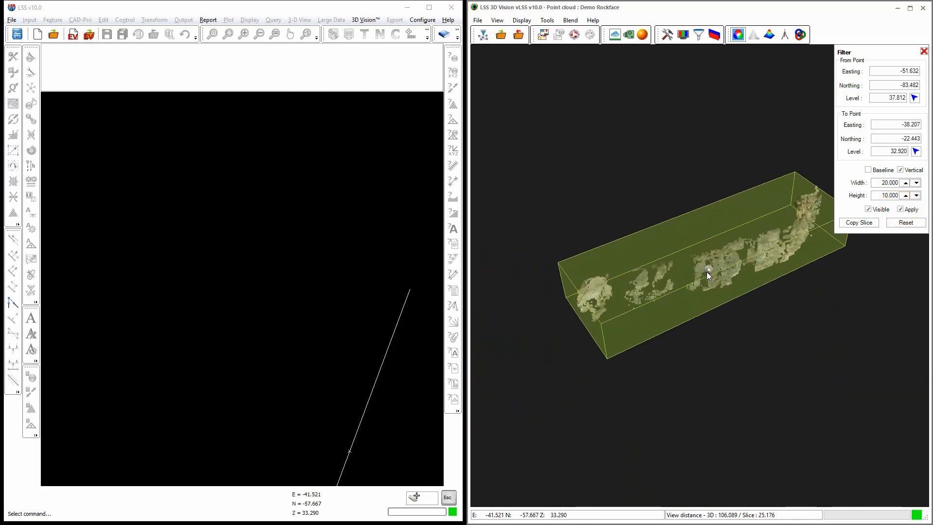
drag(706, 273, 739, 251)
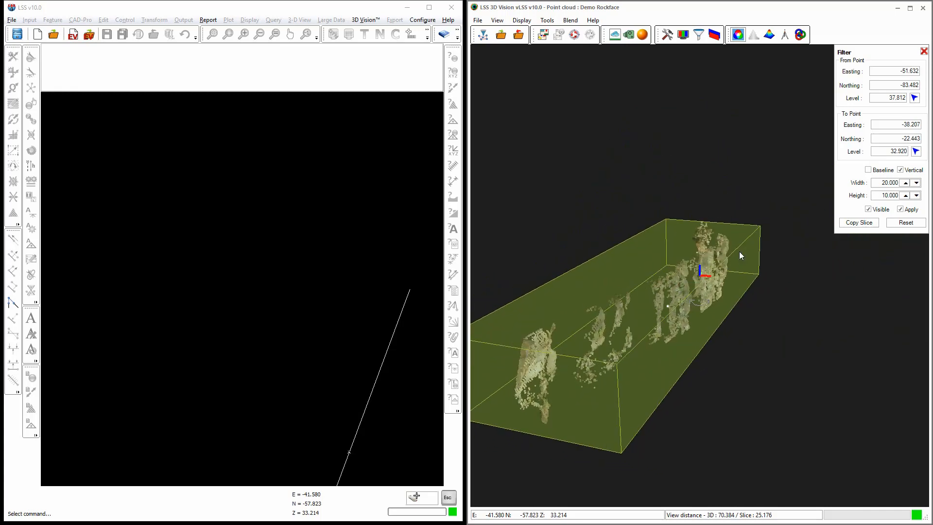
drag(639, 302, 661, 386)
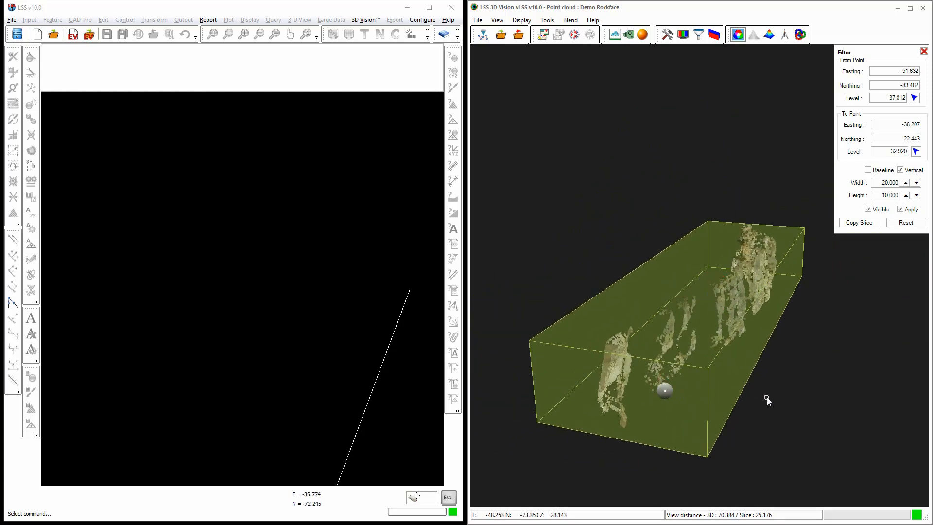
mouse_move(768, 396)
mouse_down()
mouse_move(749, 396)
mouse_move(780, 358)
mouse_move(771, 343)
mouse_move(738, 363)
mouse_move(759, 382)
mouse_up()
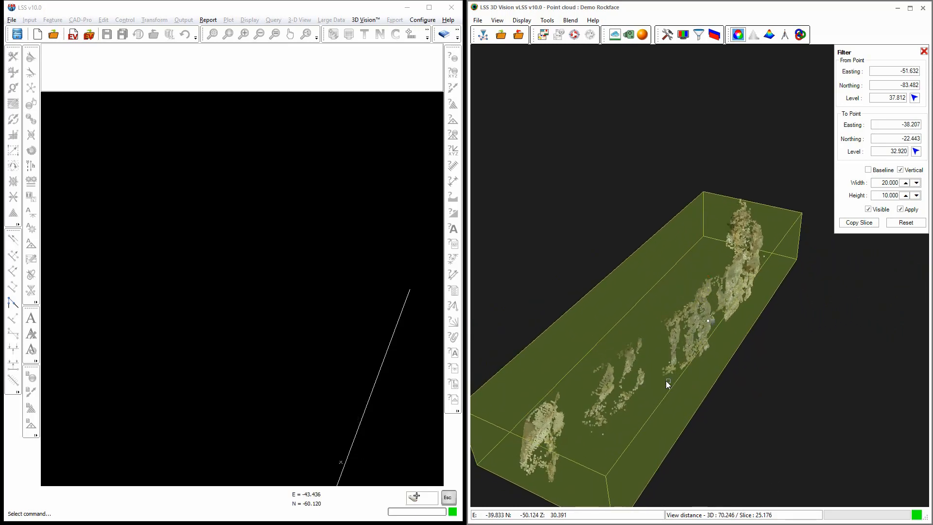
drag(667, 381, 725, 334)
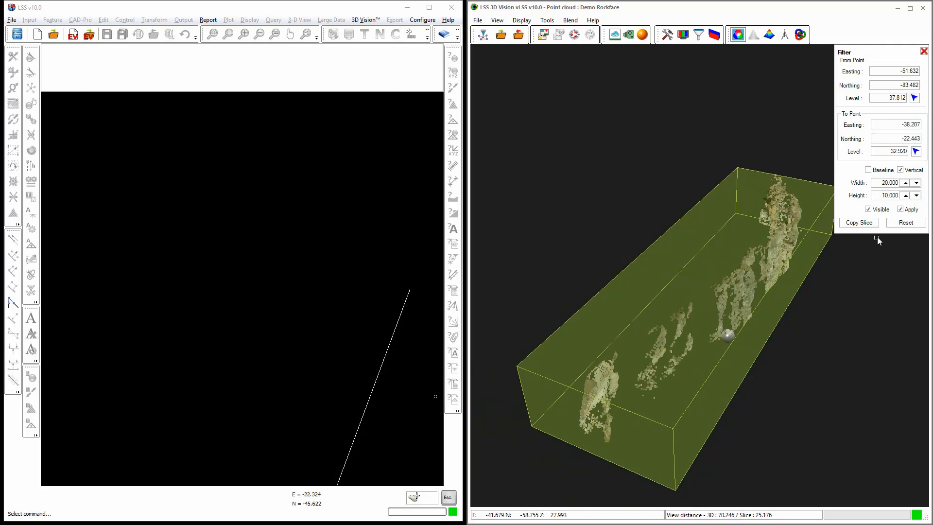
Step: Stop applying the filter and enable its Baseline option so the box is built up from the picked line
click(901, 210)
click(868, 170)
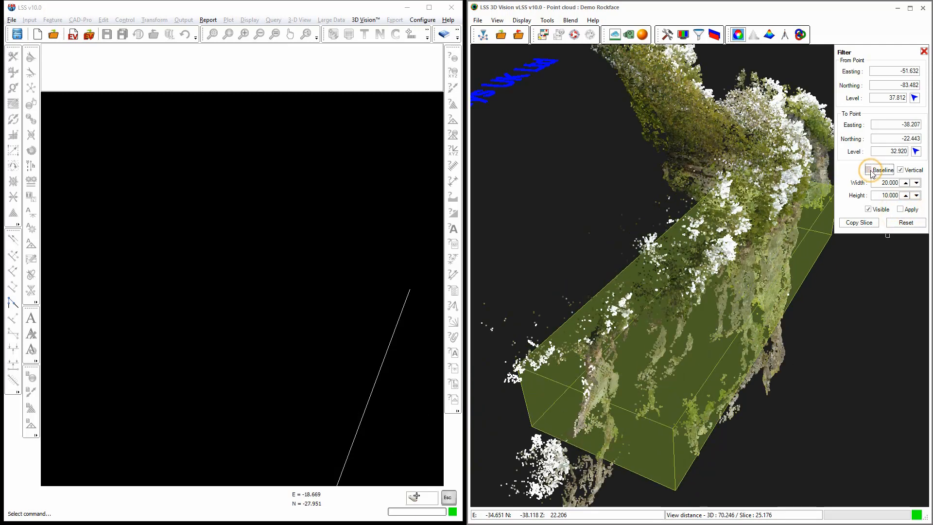
click(869, 170)
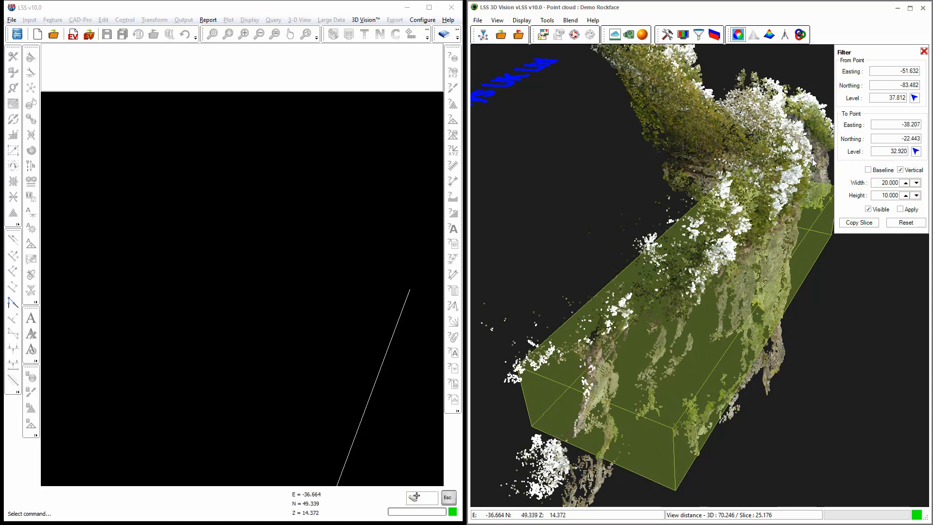
click(869, 170)
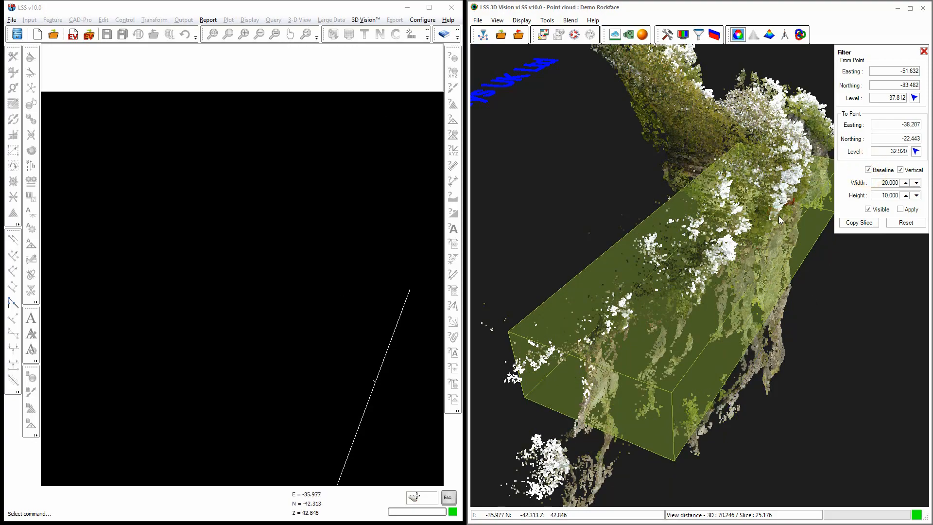
Step: Switch the filter's Vertical option off to compare the box's tilt along the rockface, and switch it back on
middle_drag(730, 390, 493, 254)
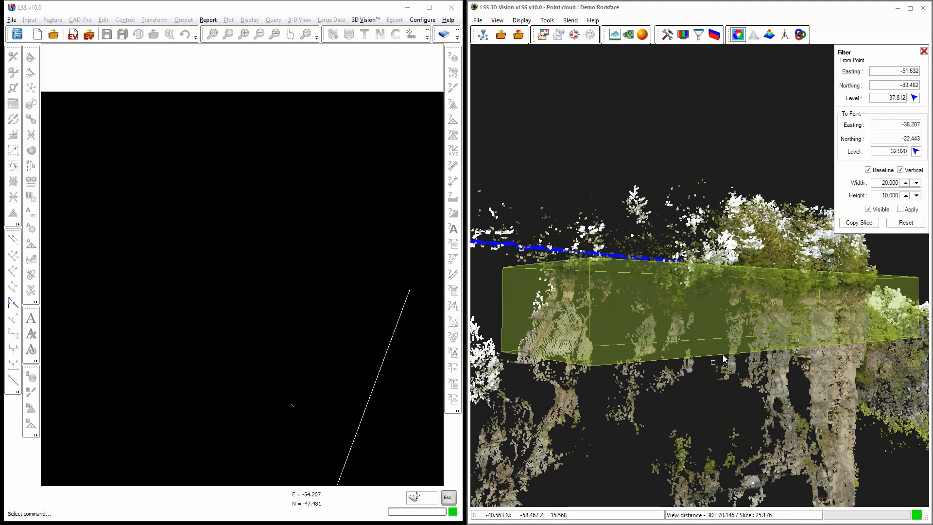
click(901, 170)
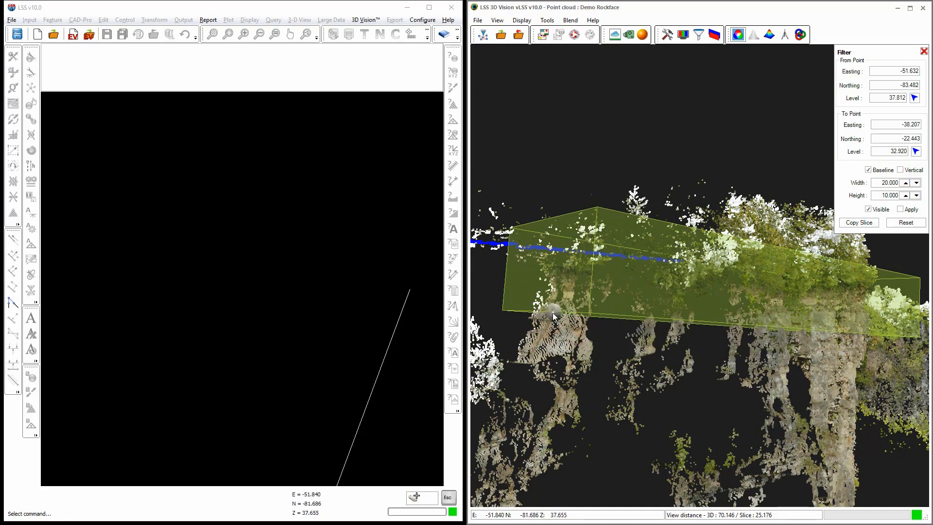
middle_drag(866, 332, 899, 238)
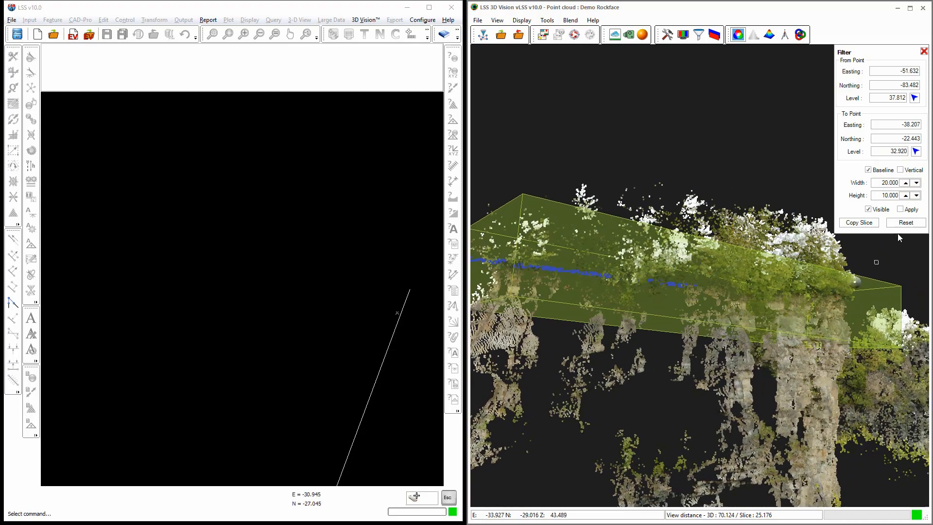
click(900, 170)
click(900, 170)
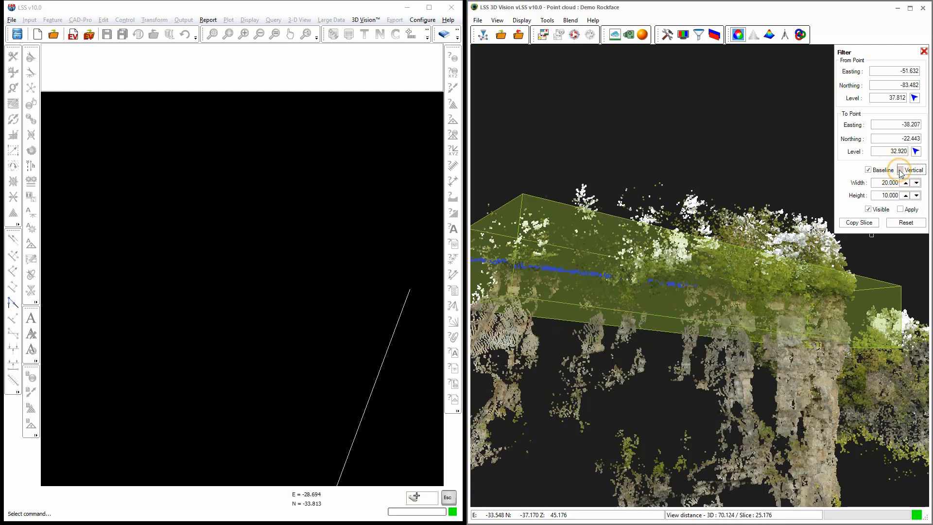
click(900, 170)
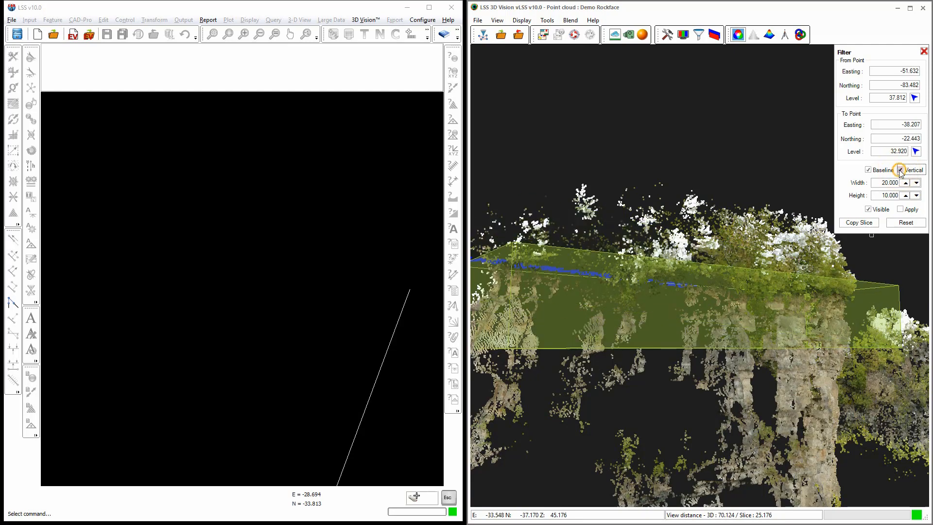
Step: Apply the baseline filter, inspect the clipped points, and copy the current slice's extents into the filter
click(901, 209)
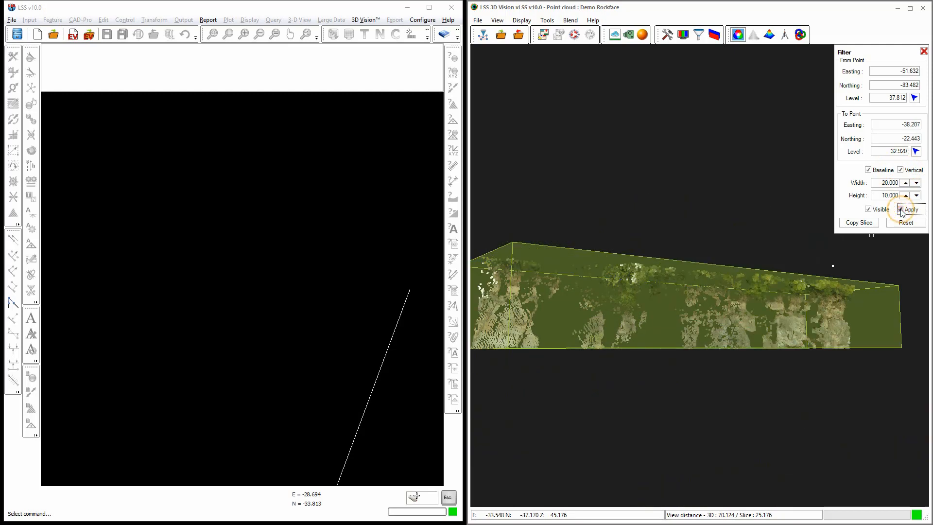
mouse_move(818, 300)
mouse_down()
mouse_move(788, 321)
mouse_move(783, 343)
mouse_move(748, 331)
mouse_move(779, 325)
mouse_move(721, 325)
mouse_move(748, 324)
mouse_move(716, 312)
mouse_move(762, 326)
mouse_up()
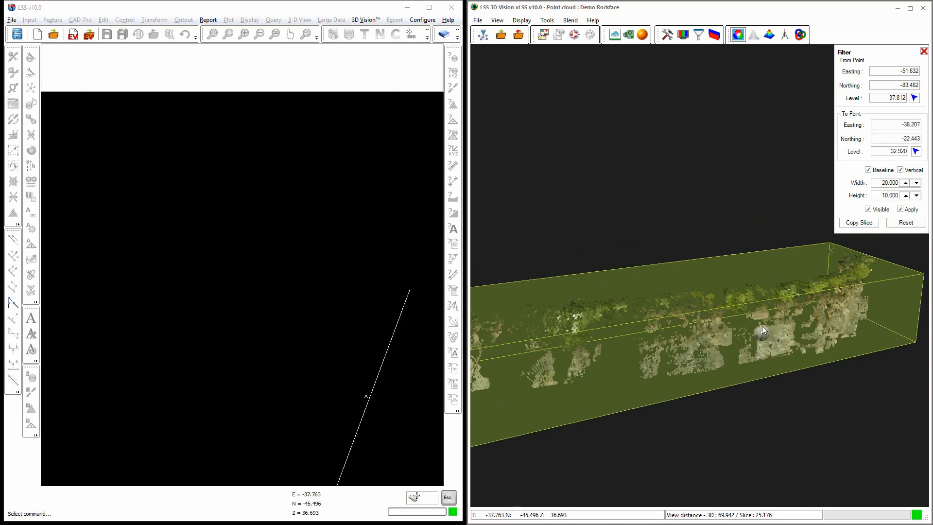
click(858, 223)
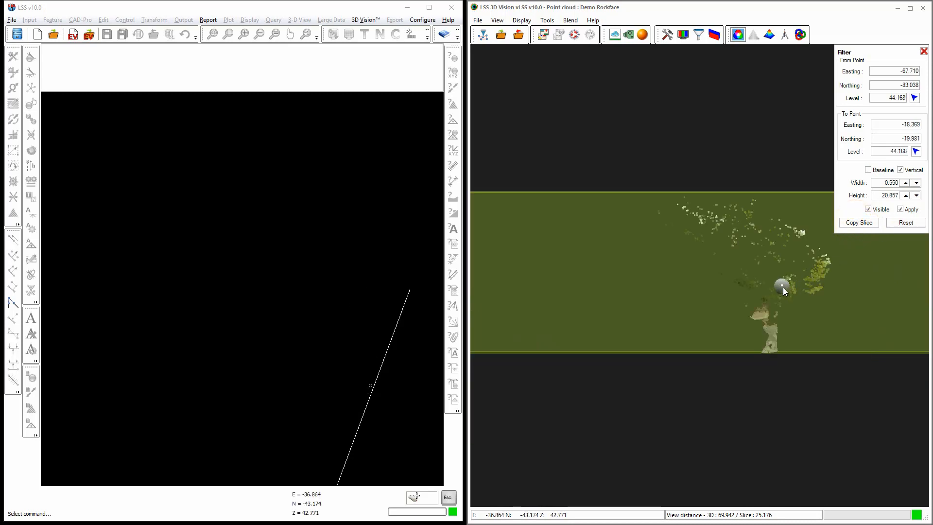
drag(783, 287, 736, 324)
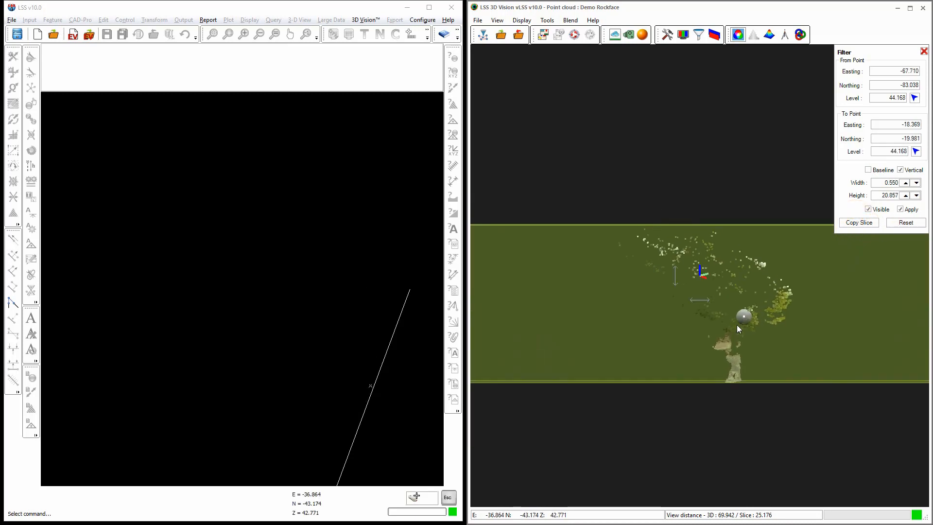
Step: Check the filtered points in the Slice Only viewport, and return to the 3D Only viewport
click(620, 37)
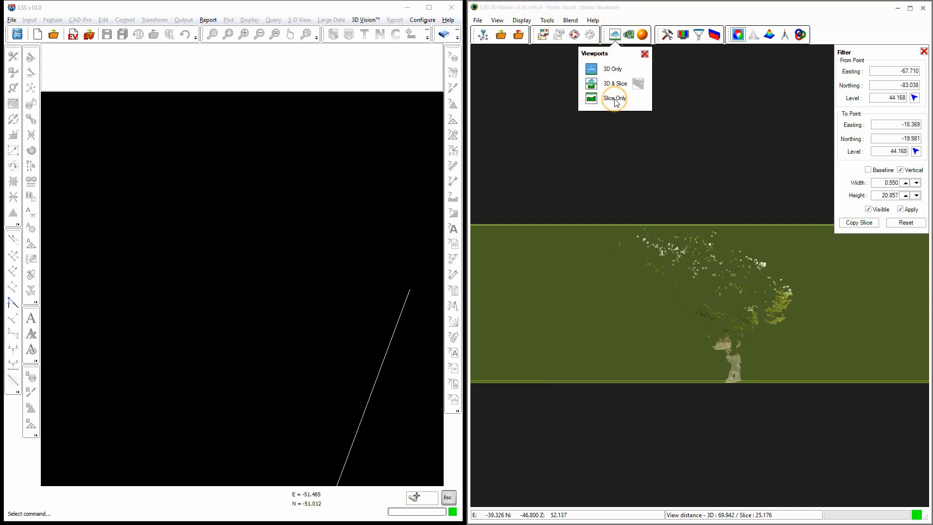
click(592, 98)
scroll(717, 203, down, 13)
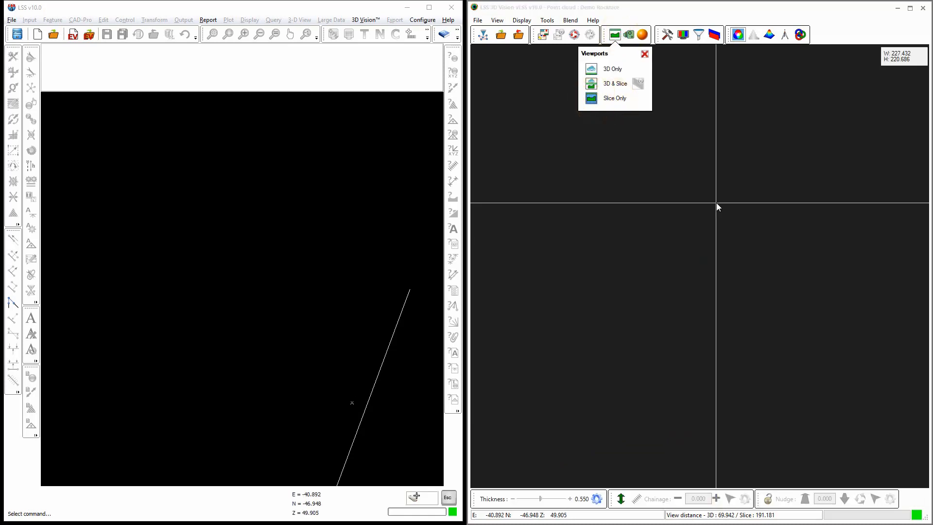
click(592, 69)
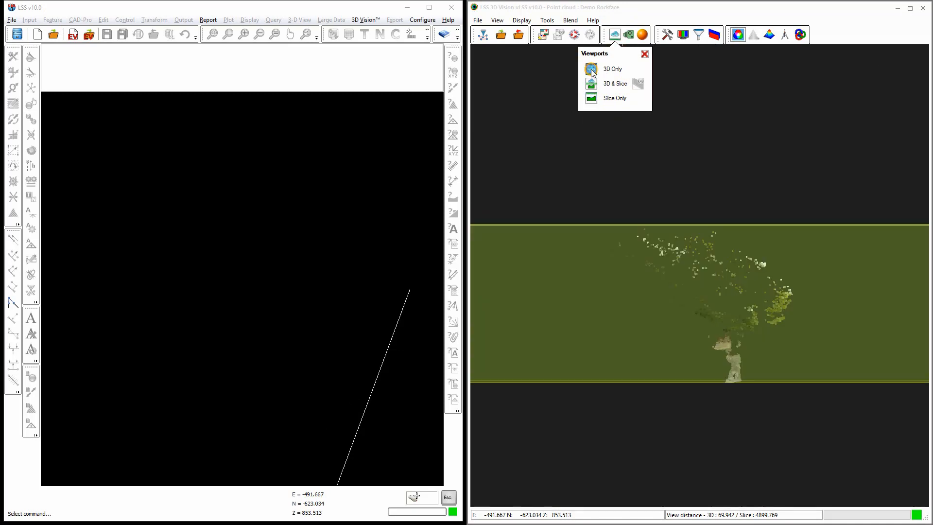
scroll(712, 296, down, 5)
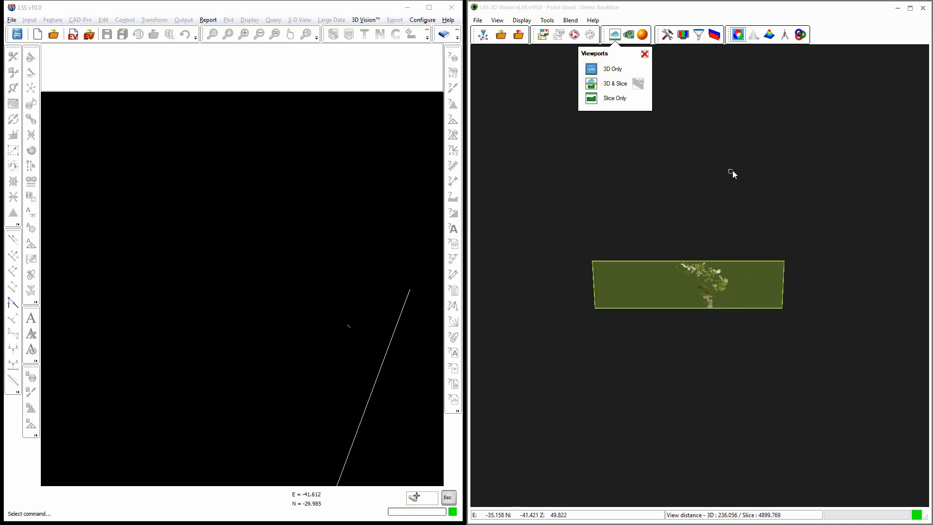
click(759, 50)
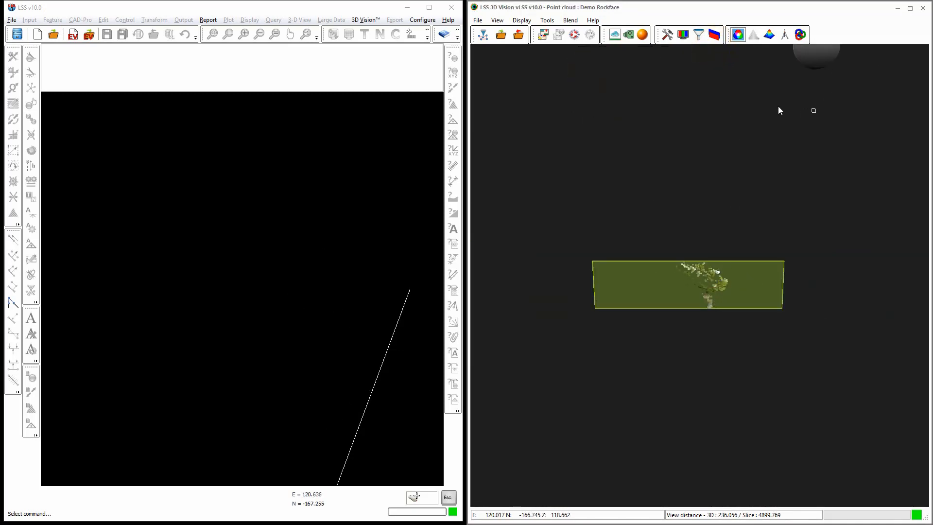
Step: Turn off the filter's Visible and Apply options to restore the whole rockface, and close the filter settings
click(699, 39)
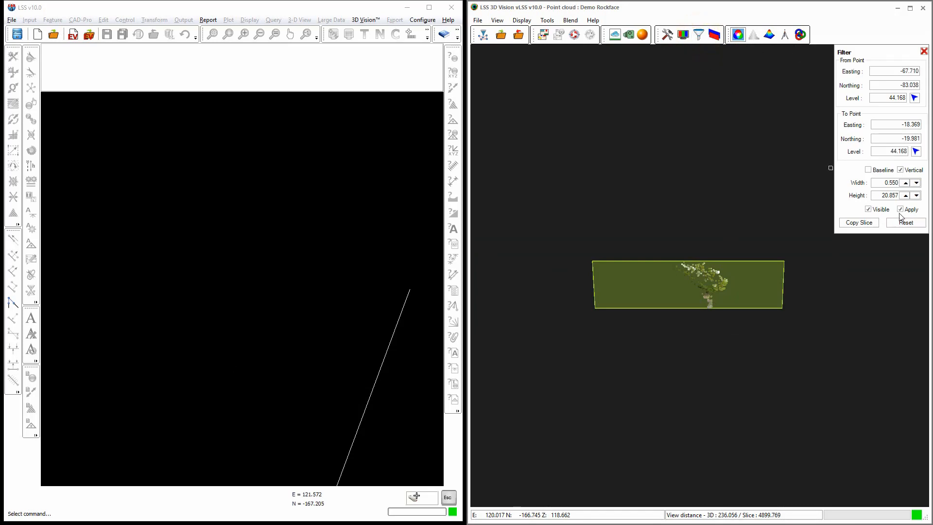
click(868, 209)
click(900, 209)
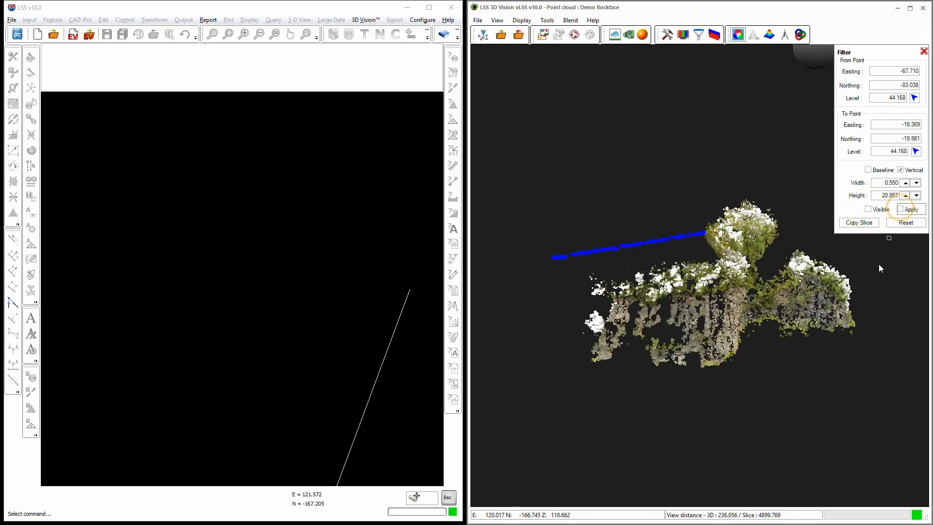
scroll(717, 291, up, 4)
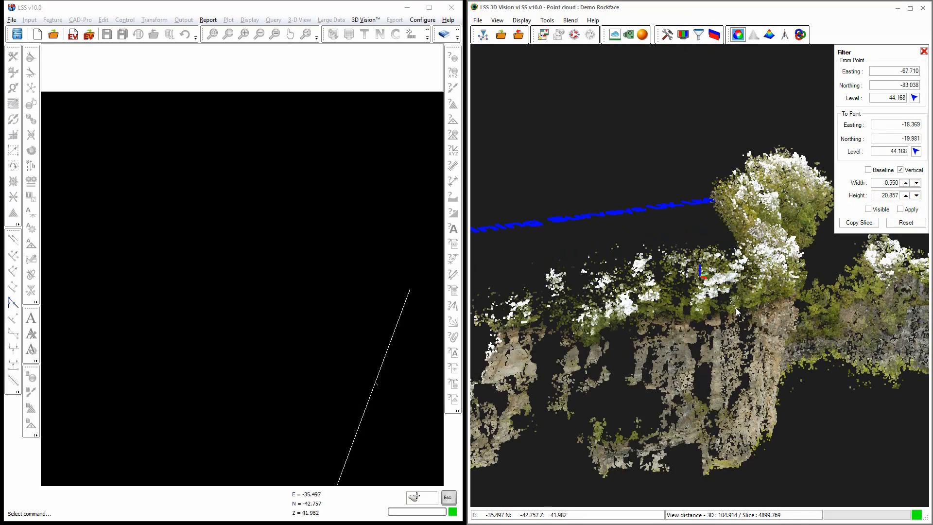
scroll(716, 291, up, 3)
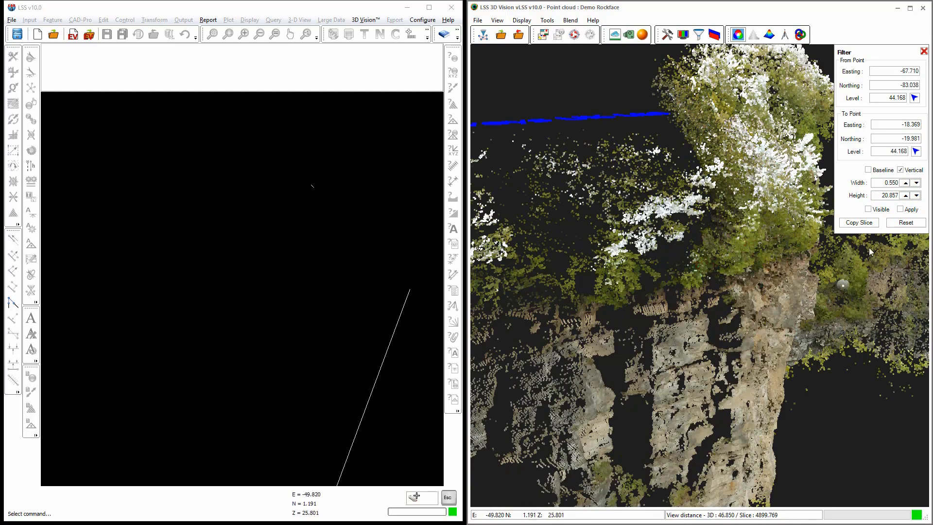
click(924, 51)
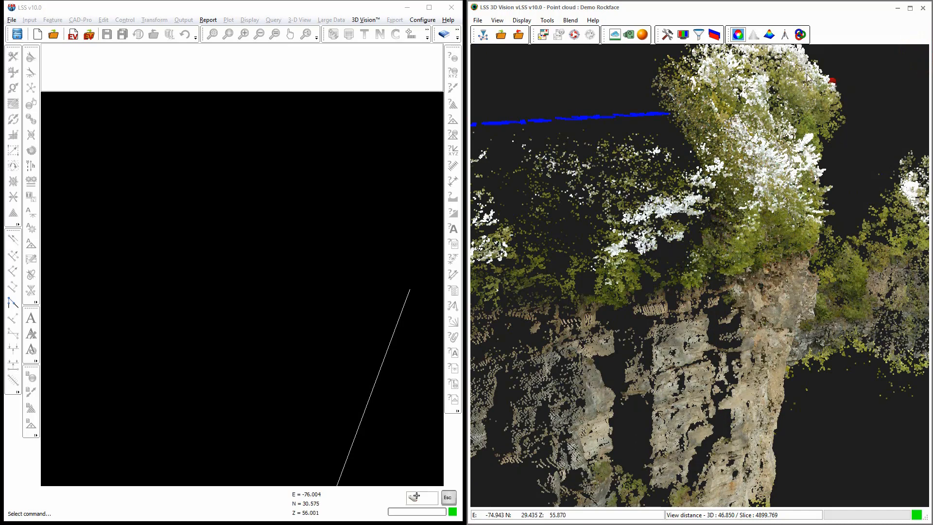
Step: Review the Over-display DTM options for points, links, triangles and line thickness
click(714, 35)
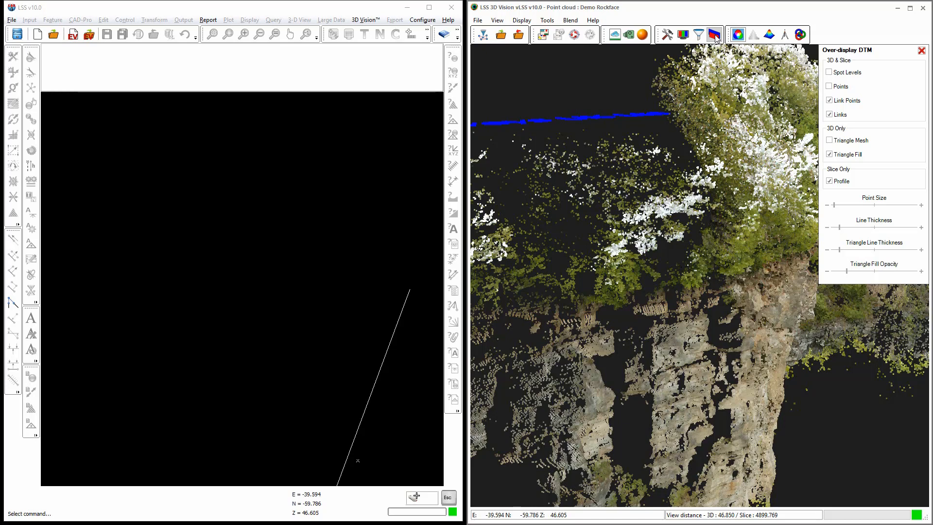
click(921, 51)
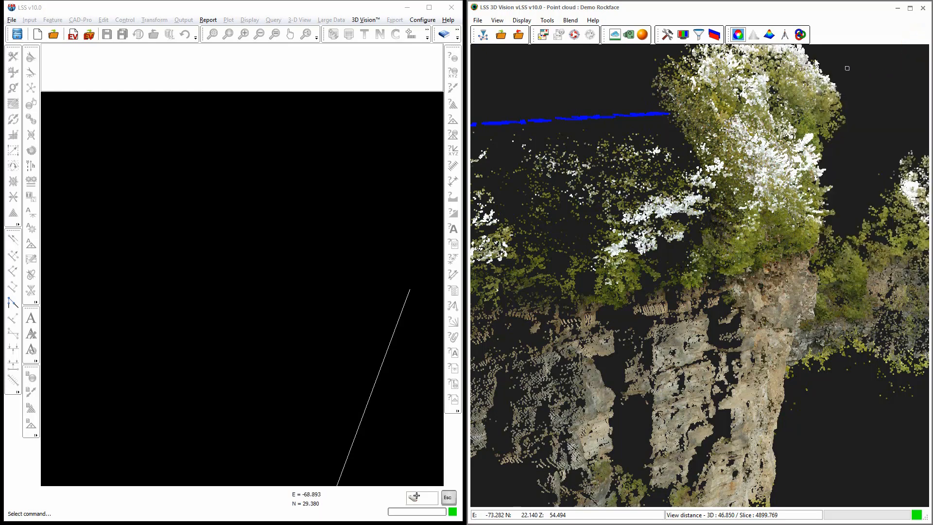
Step: Colour the point cloud by height as well, and blend it with 30% true colour and 58% height colour
click(800, 34)
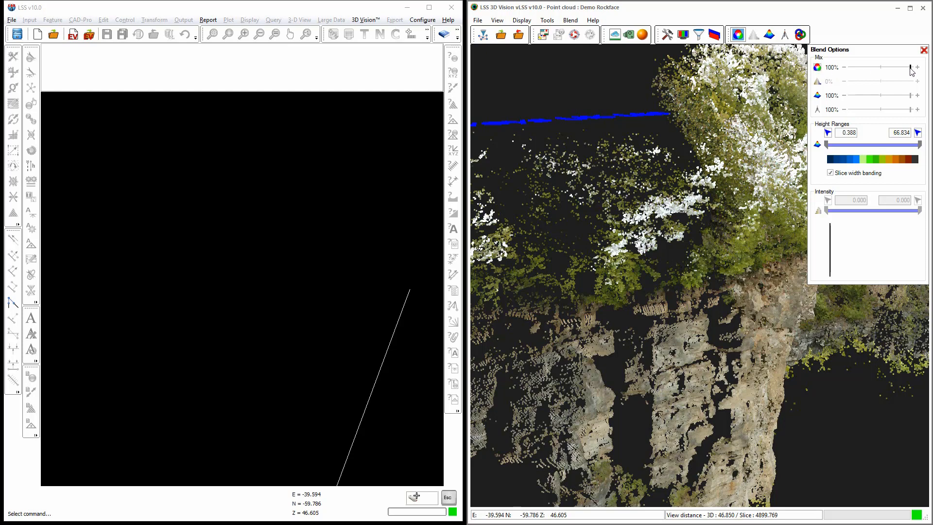
mouse_move(911, 68)
mouse_down()
mouse_move(874, 74)
mouse_move(916, 75)
mouse_up()
click(769, 34)
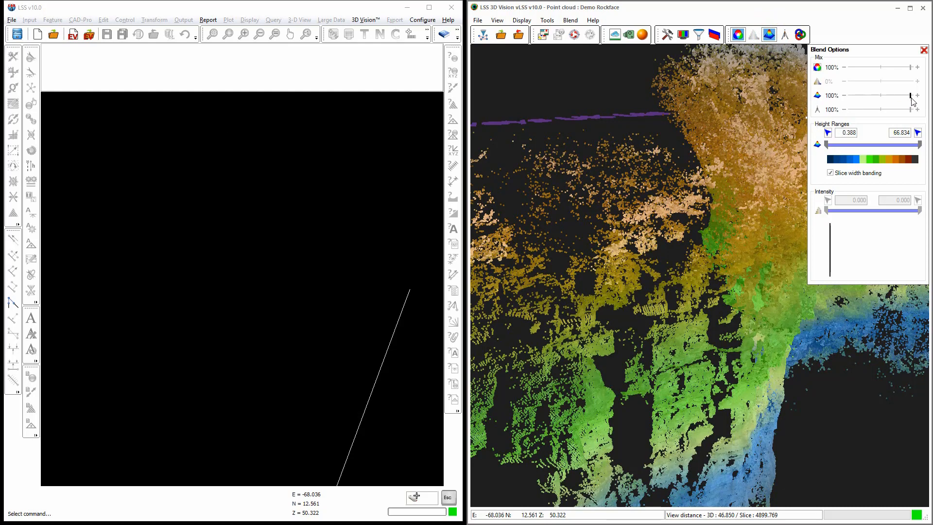
drag(912, 71, 870, 72)
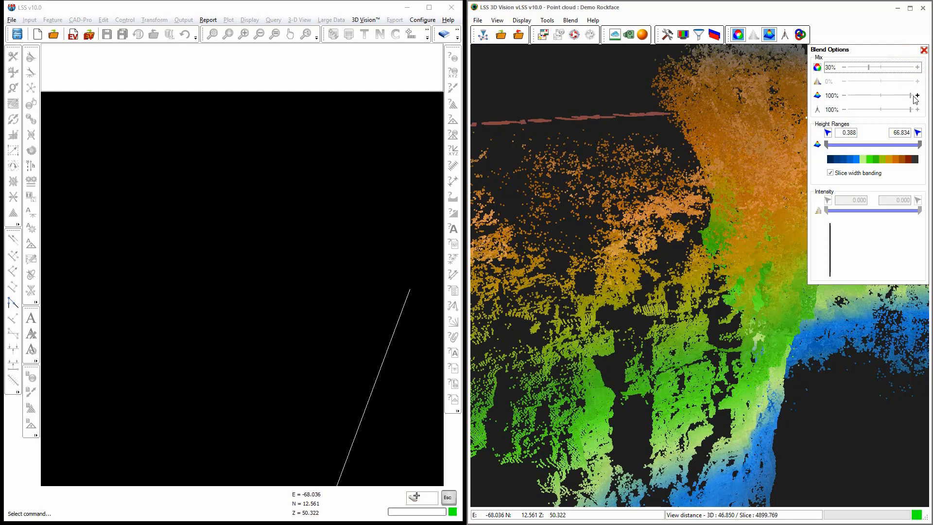
drag(912, 96, 887, 95)
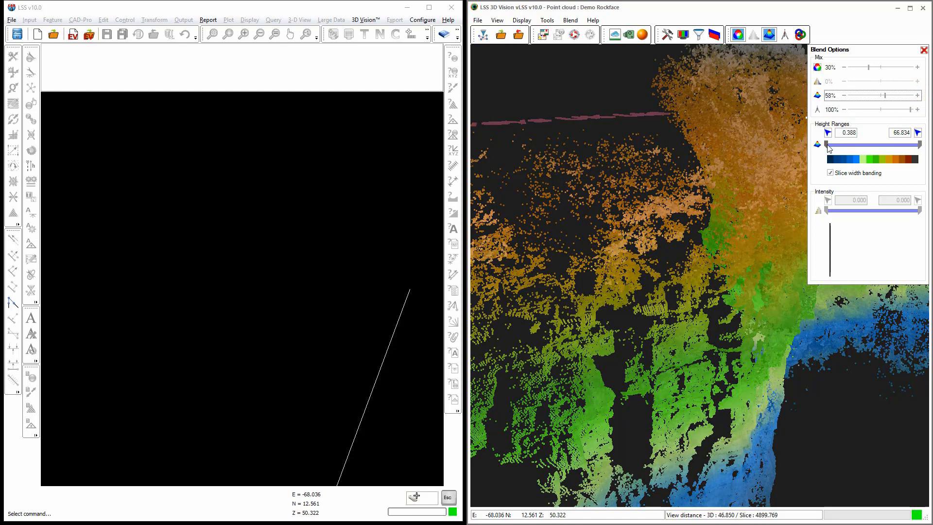
Step: Limit the height colour range to 30.843 to 48.486 by picking the minimum and maximum levels on the rockface
click(828, 134)
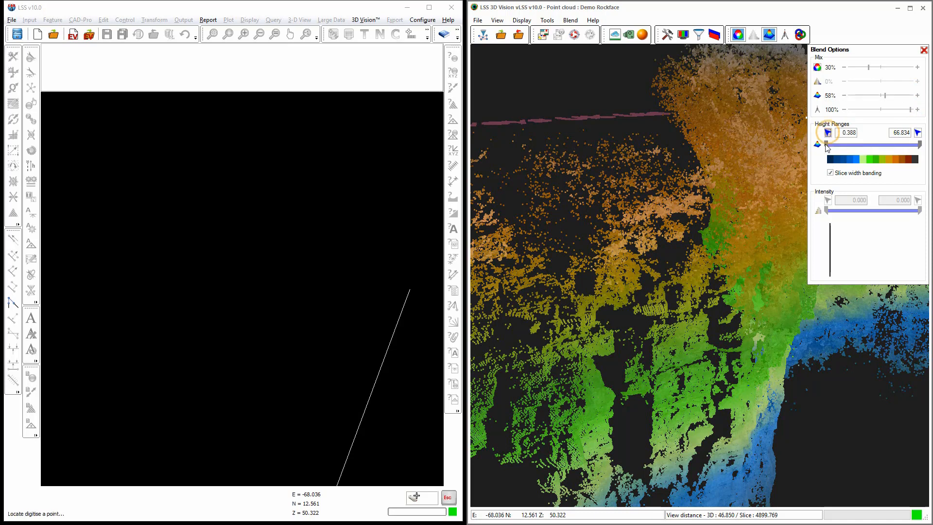
click(673, 389)
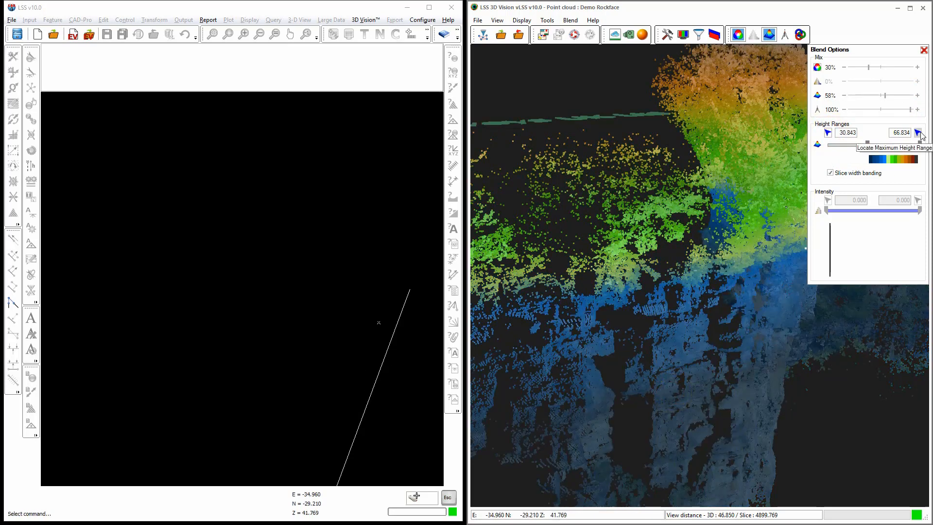
click(918, 133)
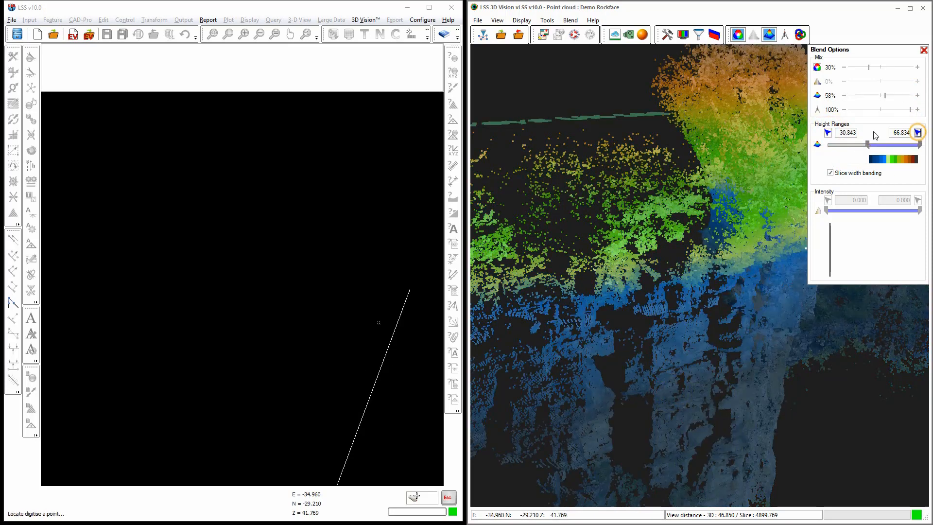
click(673, 201)
mouse_move(676, 262)
mouse_down()
mouse_move(699, 245)
mouse_move(701, 227)
mouse_move(677, 250)
mouse_move(707, 250)
mouse_move(656, 290)
mouse_move(699, 303)
mouse_move(685, 303)
mouse_up()
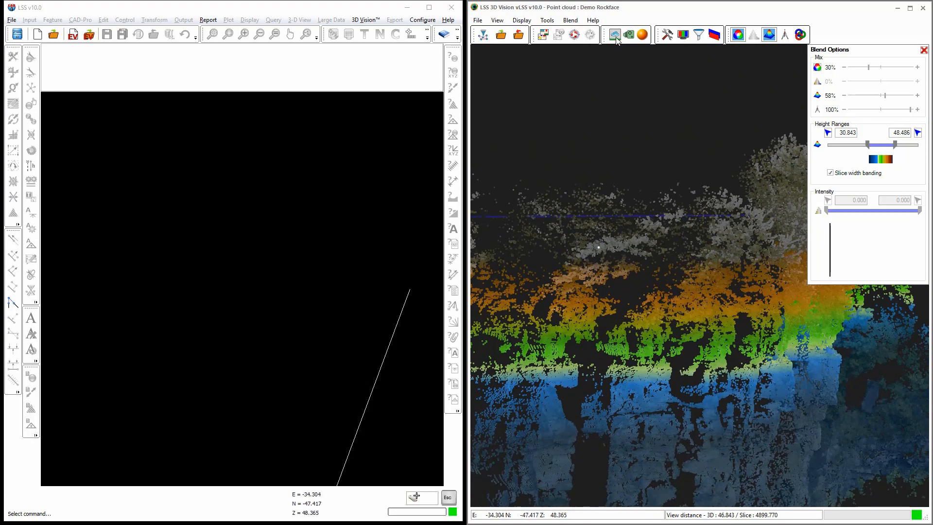
scroll(702, 303, down, 1)
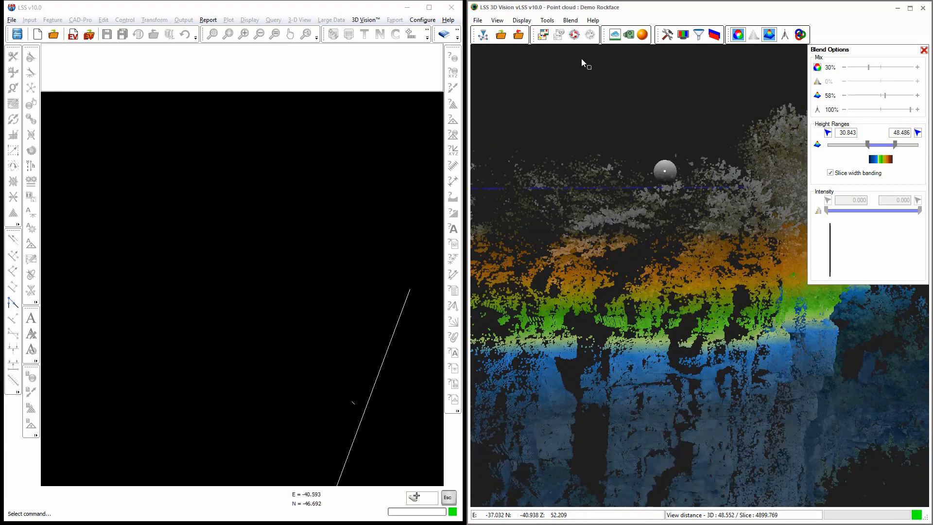
Step: Show the point cloud in the combined 3D & Slice viewport with the blend options open, and reposition the slice view
click(621, 34)
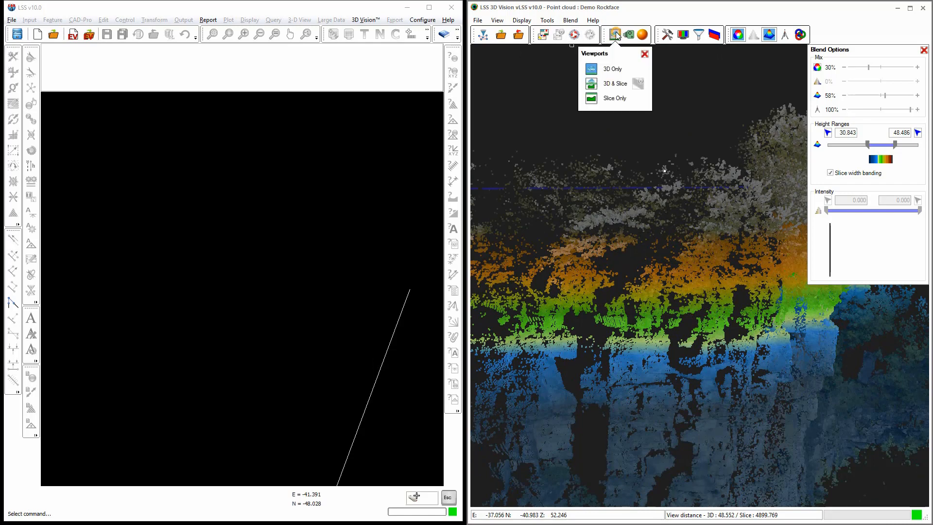
click(590, 83)
click(800, 34)
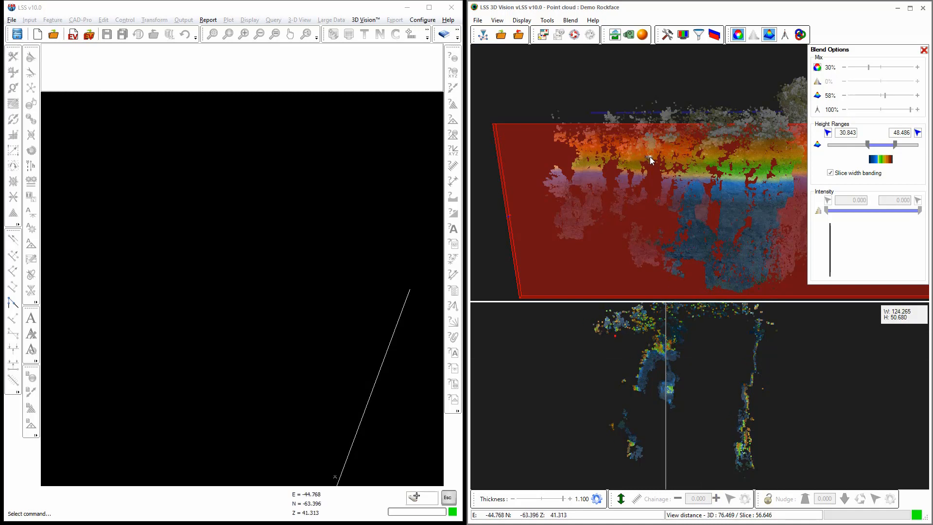
drag(650, 159, 651, 139)
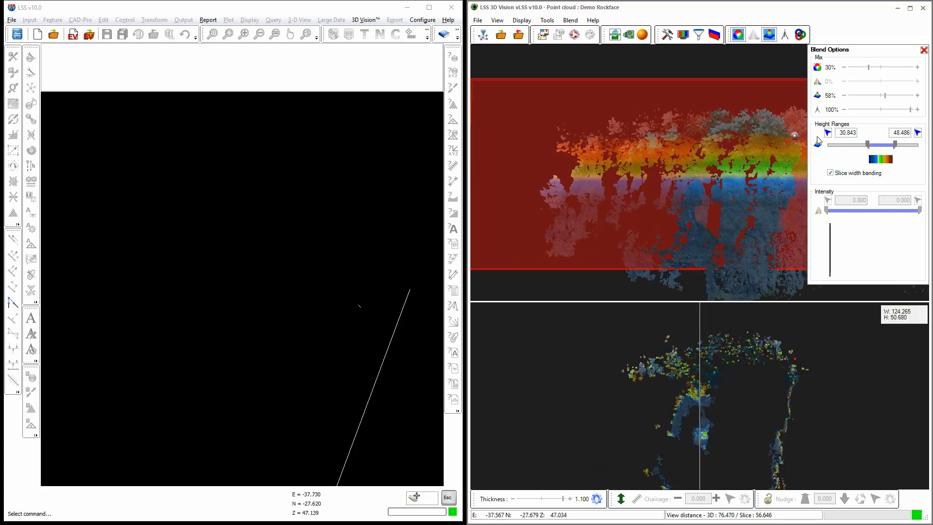
Step: Switch slice width banding off to compare the height colours in the slice, and switch it back on
click(830, 173)
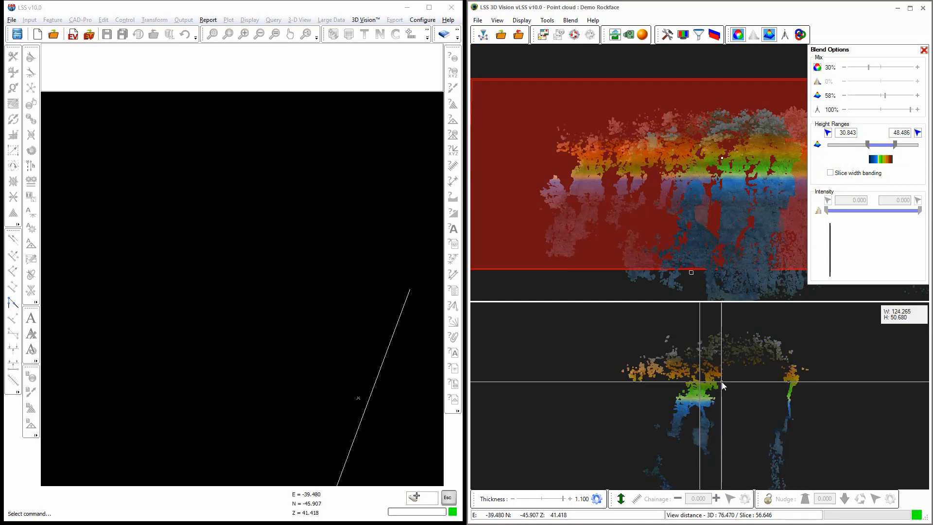
drag(722, 383, 701, 374)
mouse_move(728, 223)
mouse_down()
mouse_move(662, 219)
mouse_move(729, 220)
mouse_up()
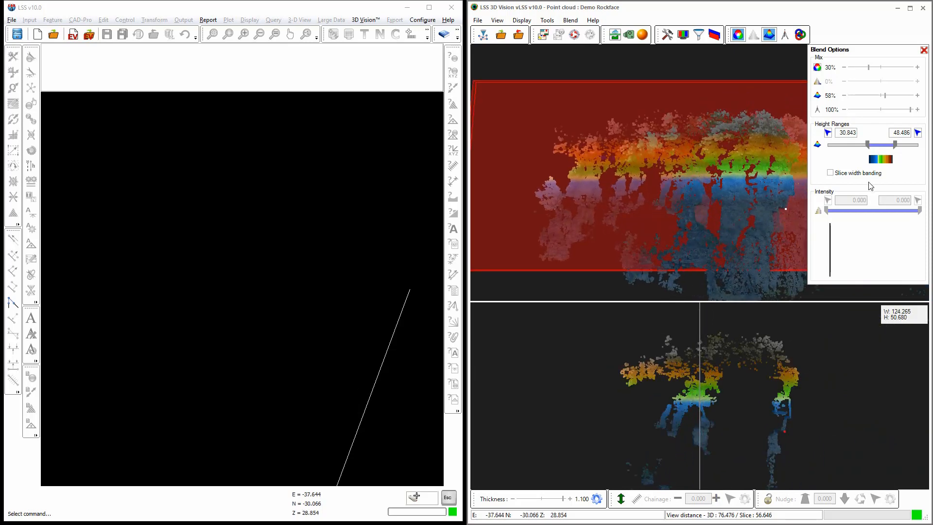
click(832, 173)
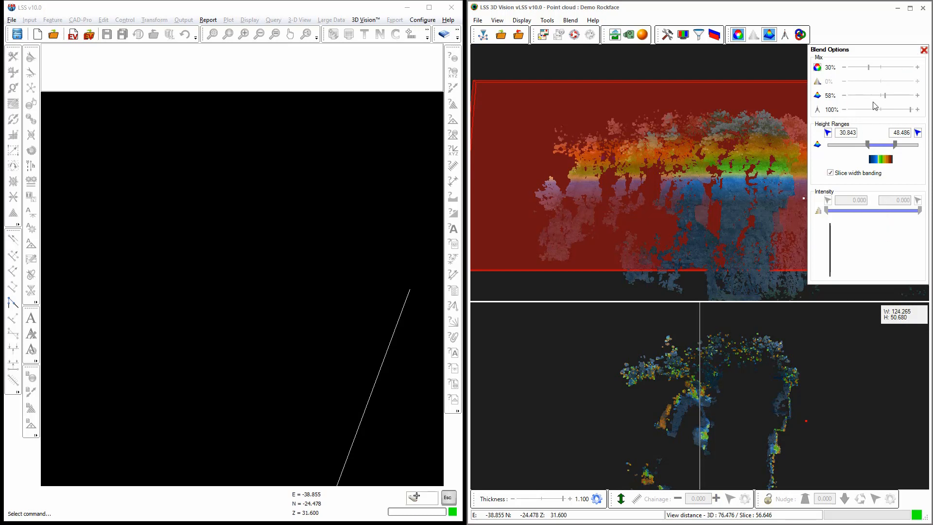
Step: Turn off the height colouring and return to the 3D Only viewport
click(769, 35)
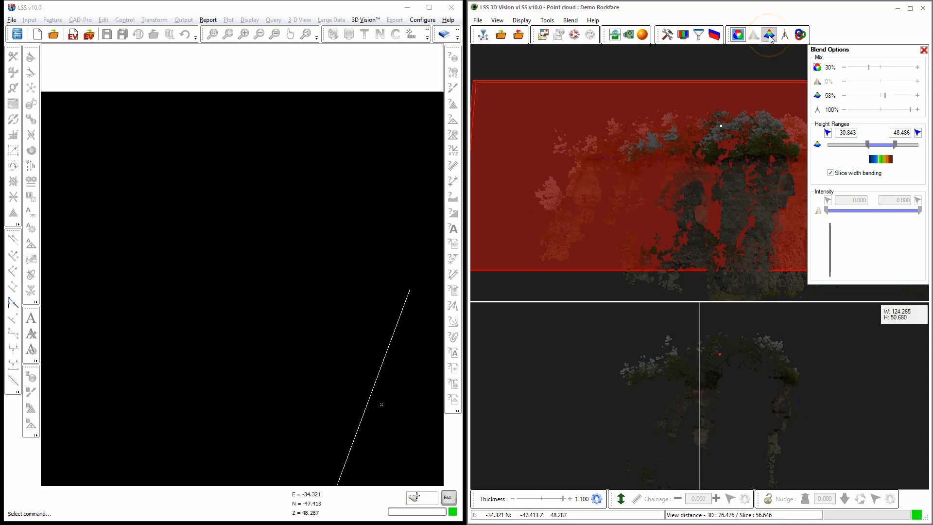
click(615, 35)
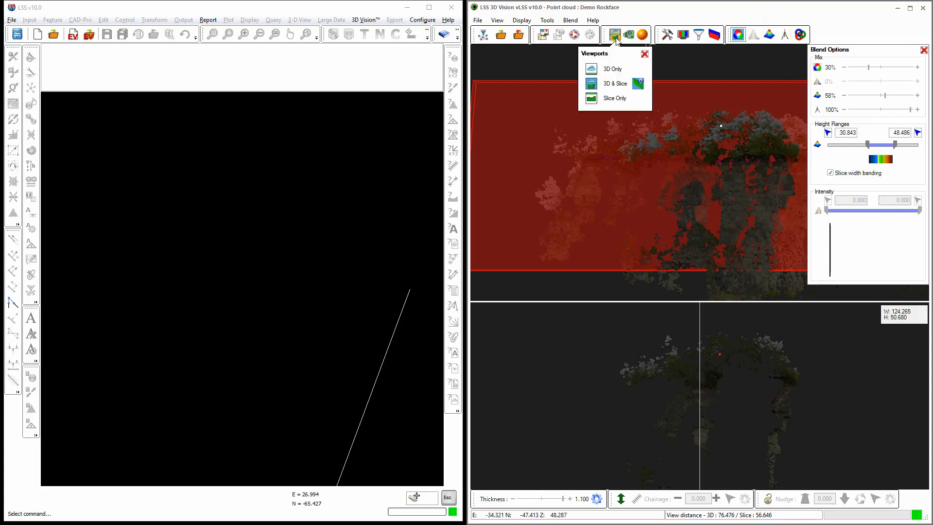
click(591, 69)
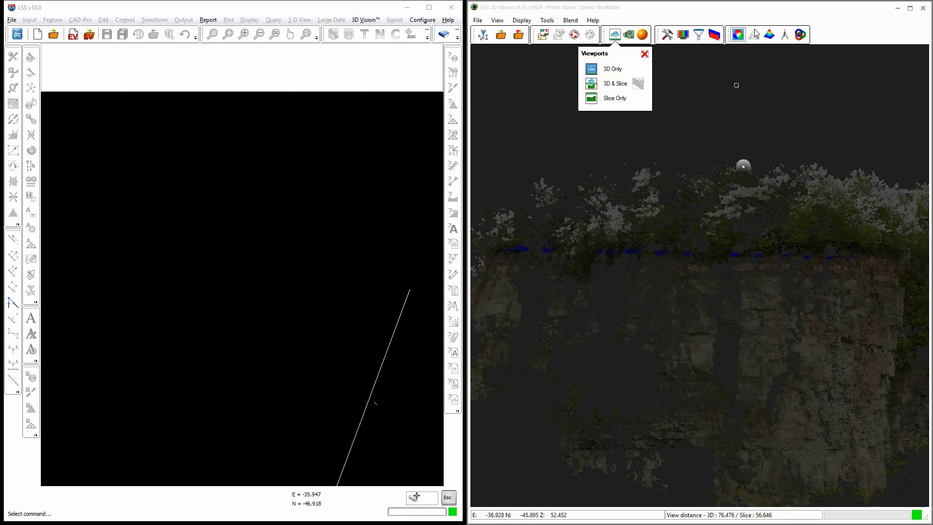
Step: Set the true colour mix to 100%, close the blend options, and inspect the rockface
click(798, 34)
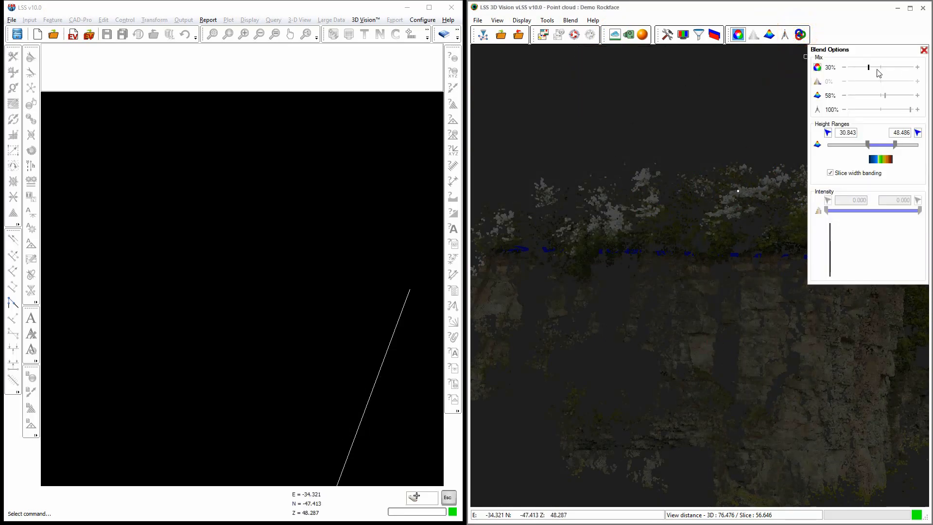
drag(869, 68, 926, 72)
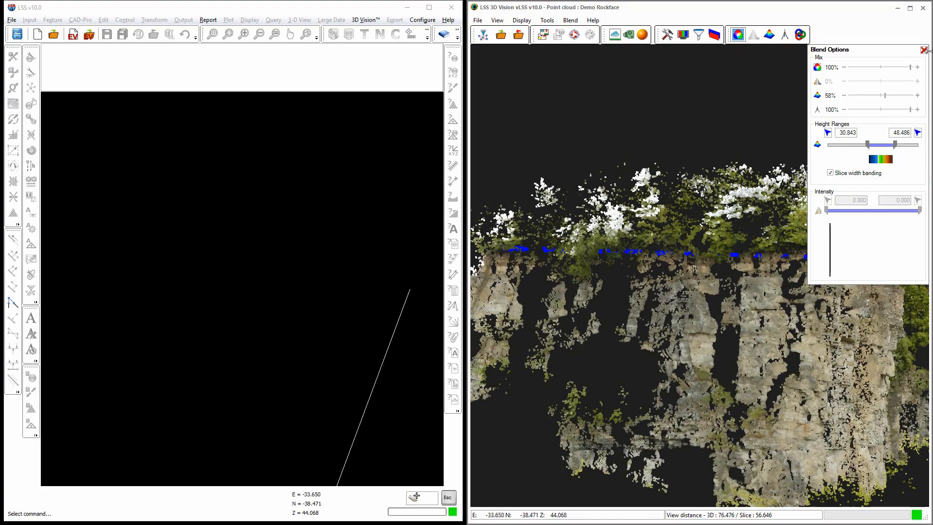
click(924, 50)
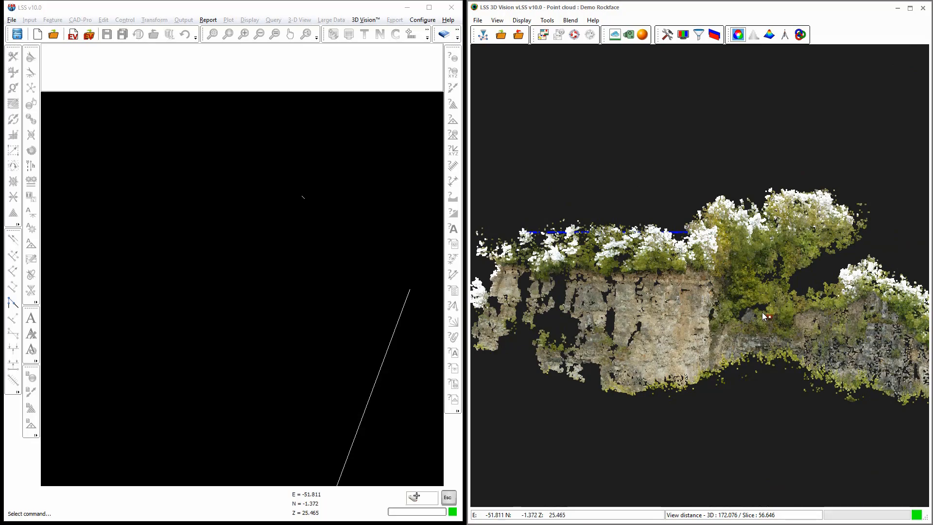
mouse_move(761, 315)
mouse_down()
mouse_move(562, 305)
mouse_move(756, 310)
mouse_move(716, 332)
mouse_up()
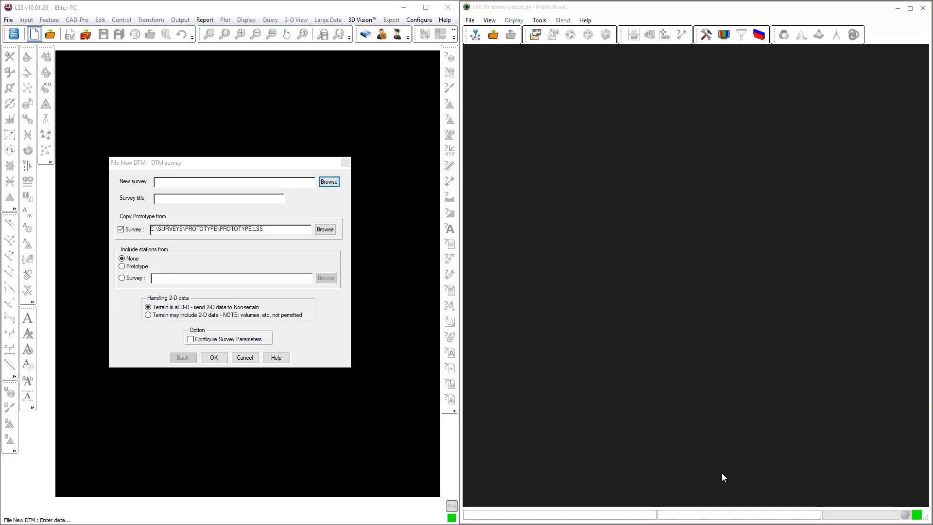
Step: Switch off the link between 3D Vision and LSS
click(917, 515)
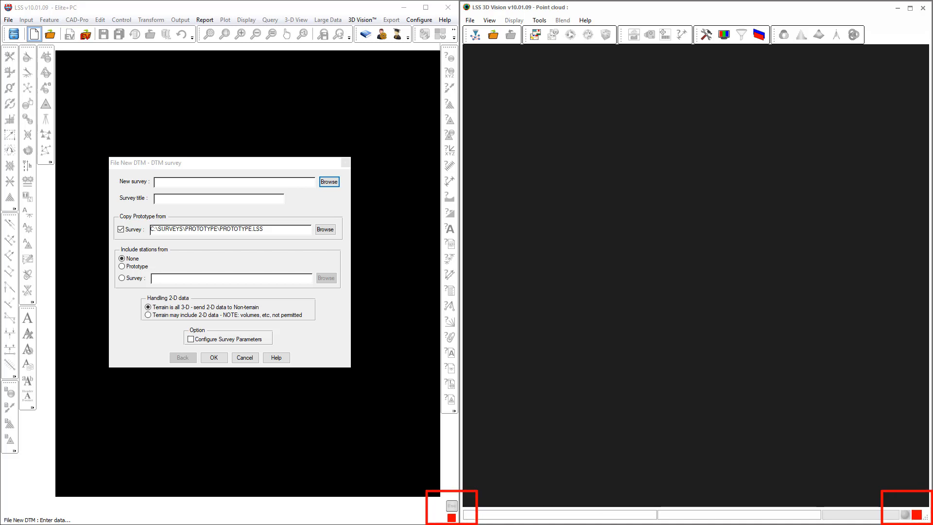
Step: Switch the link between 3D Vision and LSS back on and open the recent Mine point cloud
click(916, 515)
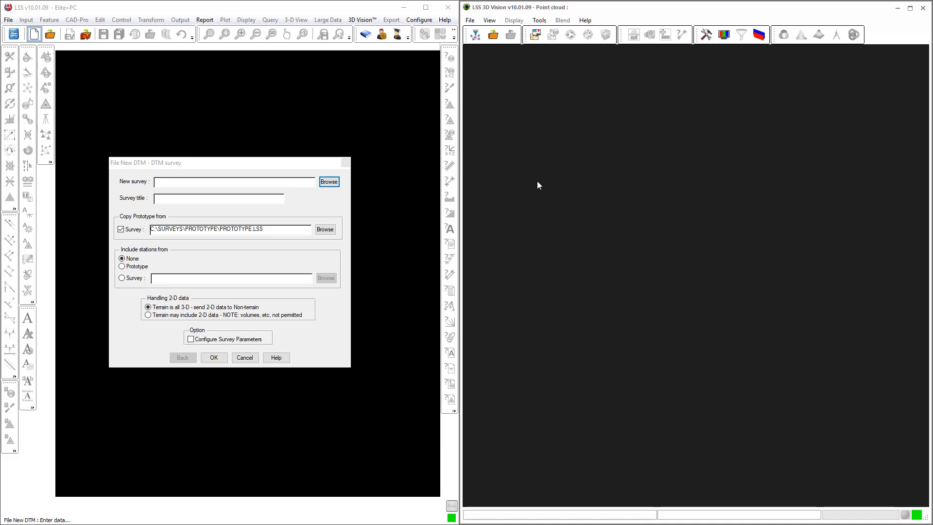
click(471, 20)
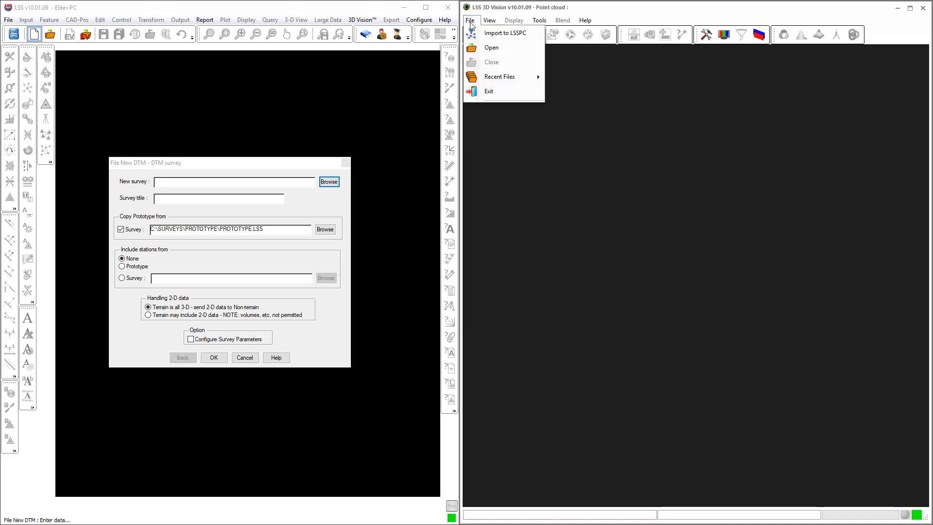
mouse_move(489, 79)
click(569, 77)
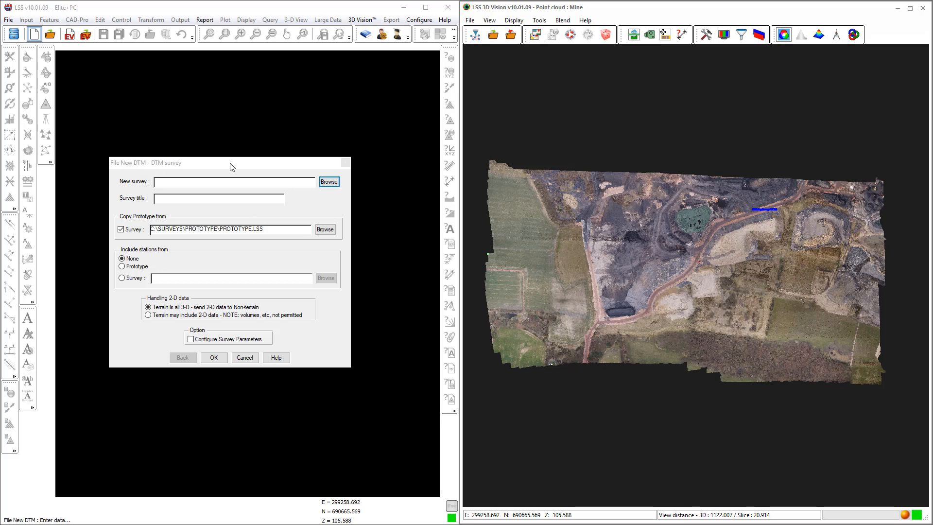
Step: Create a new DTM survey named "mine demo" in the Mining Surveys Demo Data folder, based on the prototype survey, and save it
click(328, 183)
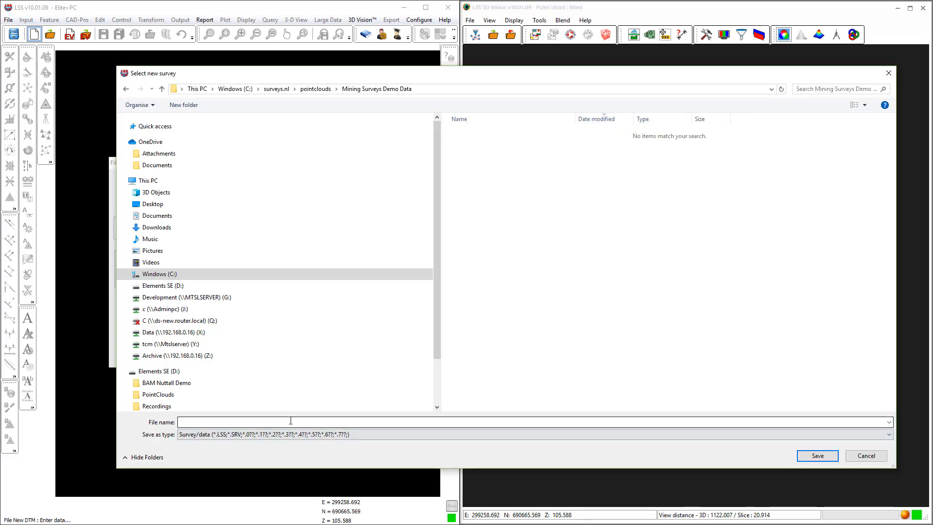
click(291, 421)
text(m)
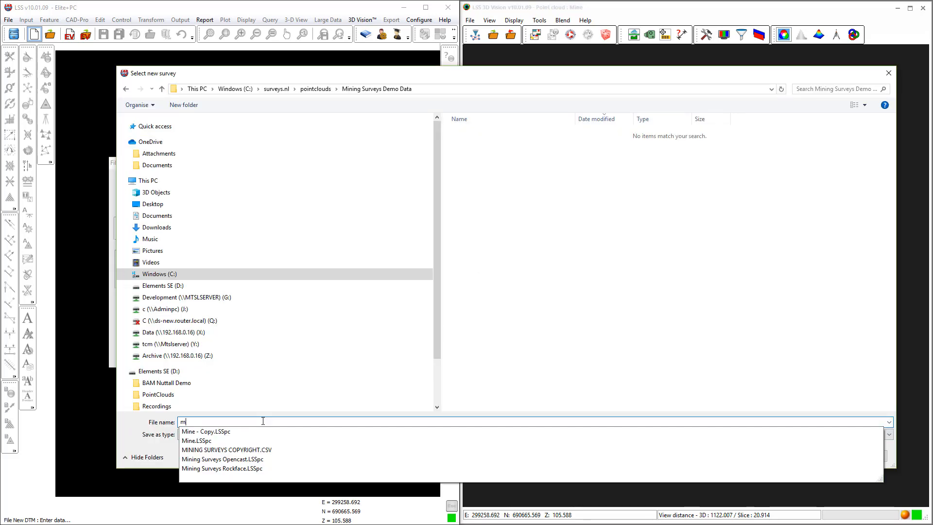
text(ine demo)
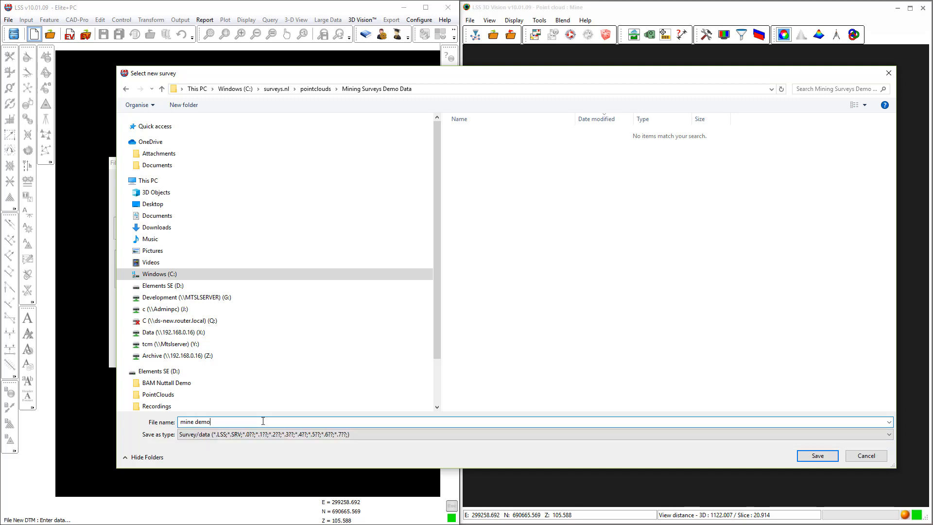
click(816, 456)
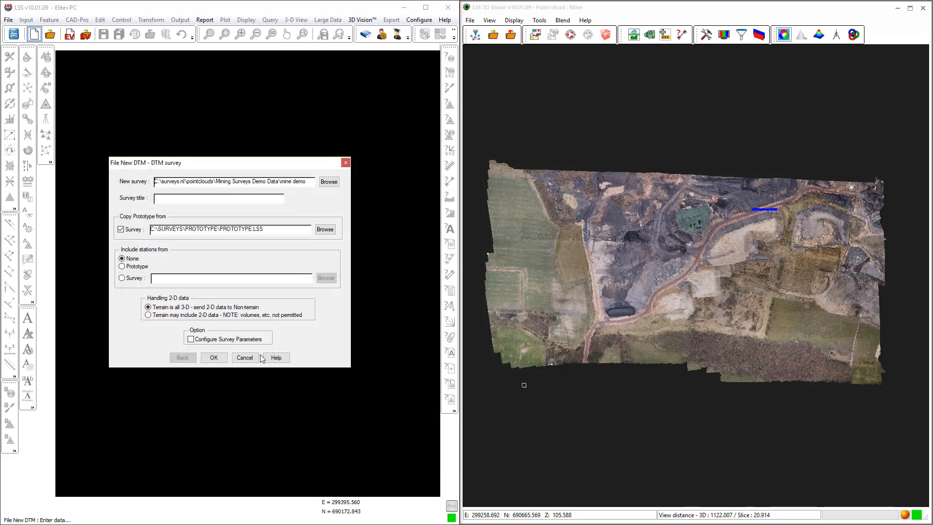
click(214, 357)
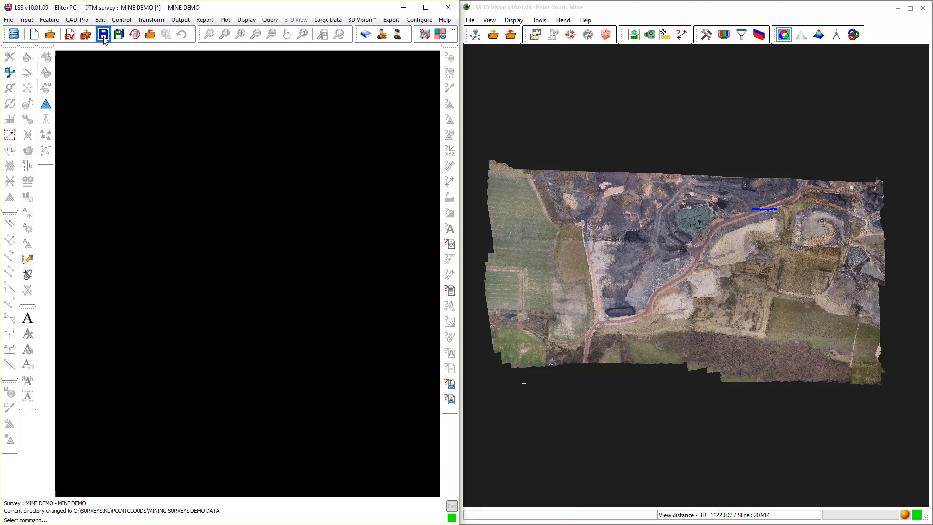
click(103, 35)
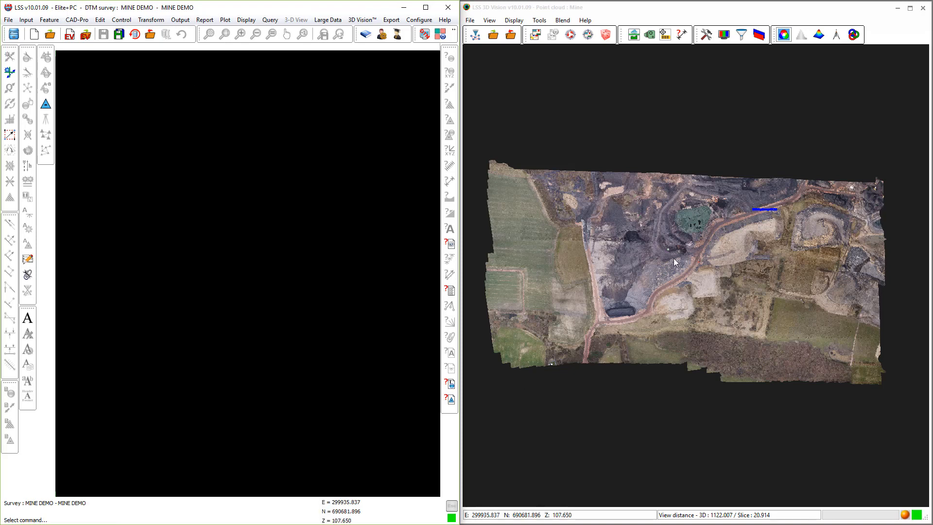
Step: Inspect the Mine point cloud close up and as a whole, from above and from oblique angles
click(691, 283)
scroll(691, 282, up, 5)
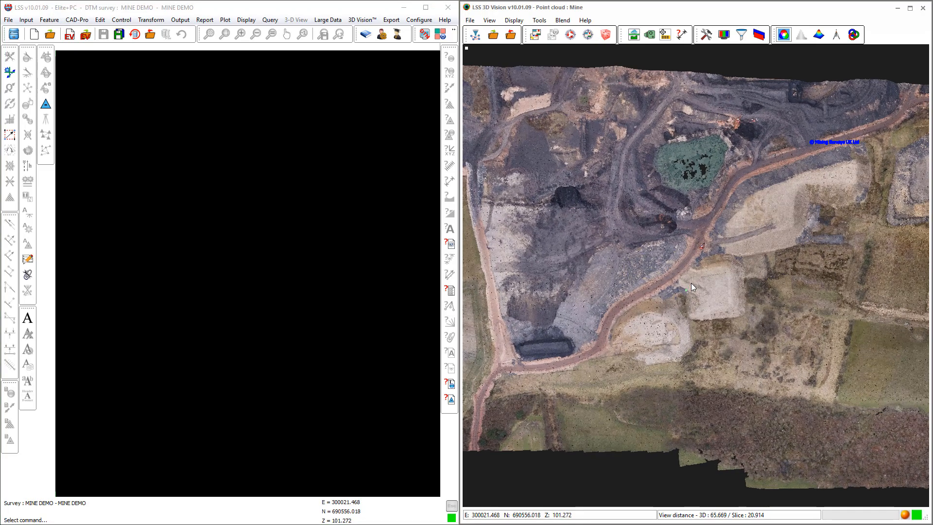
scroll(691, 282, up, 3)
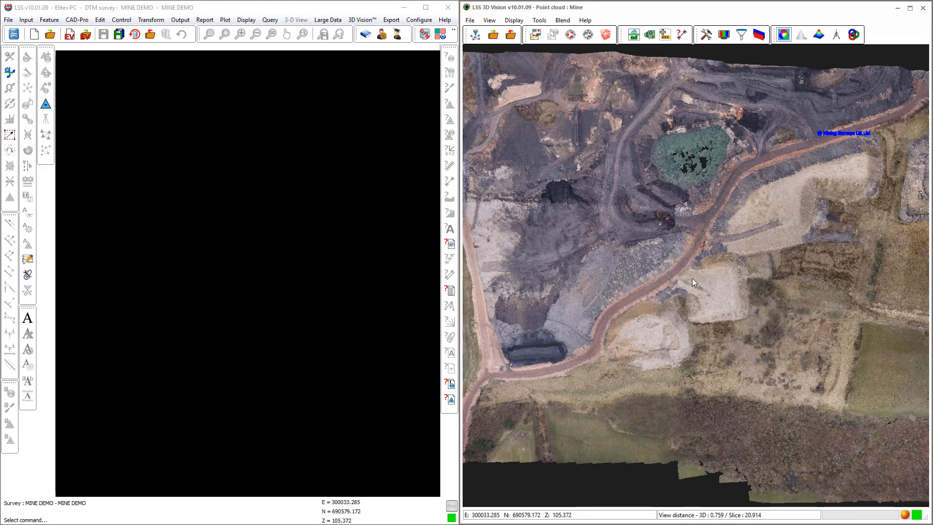
drag(692, 278, 696, 278)
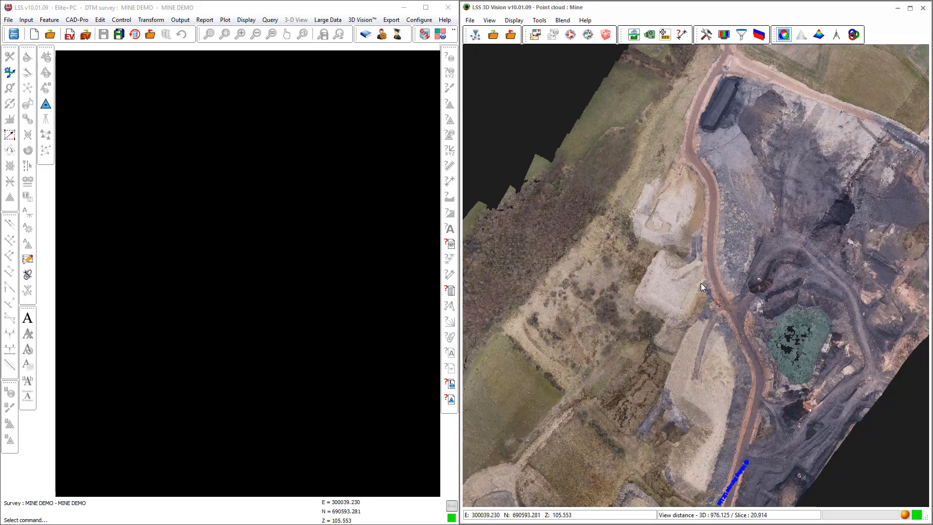
scroll(702, 283, up, 4)
scroll(701, 283, up, 3)
drag(712, 293, 751, 232)
scroll(752, 233, down, 5)
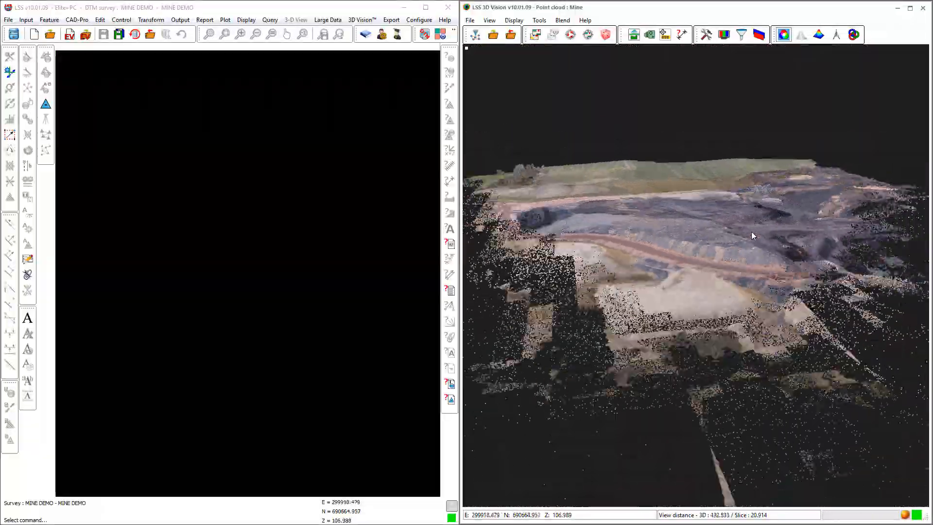
drag(740, 262, 715, 201)
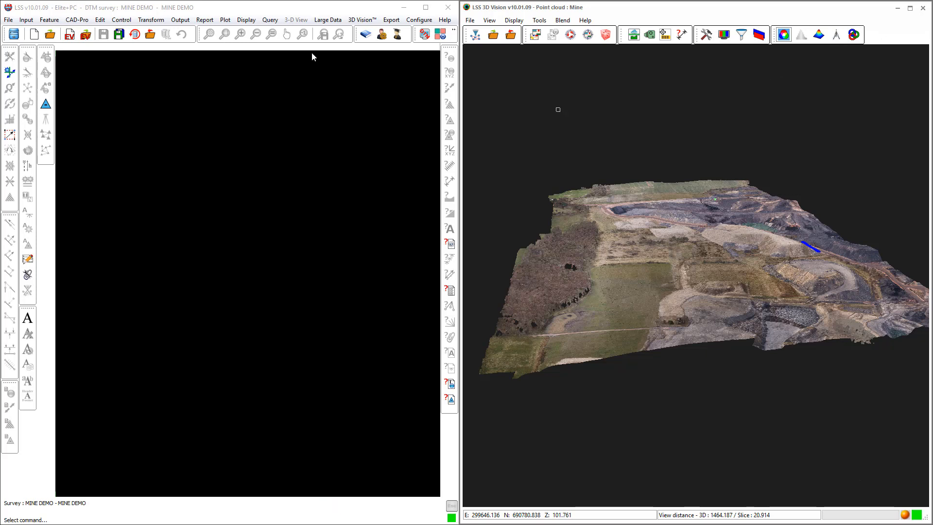
Step: Run a Terrain Extraction into the current survey at a 1 m interval, using returned points and lowest levels, without pivot or rotation
click(356, 21)
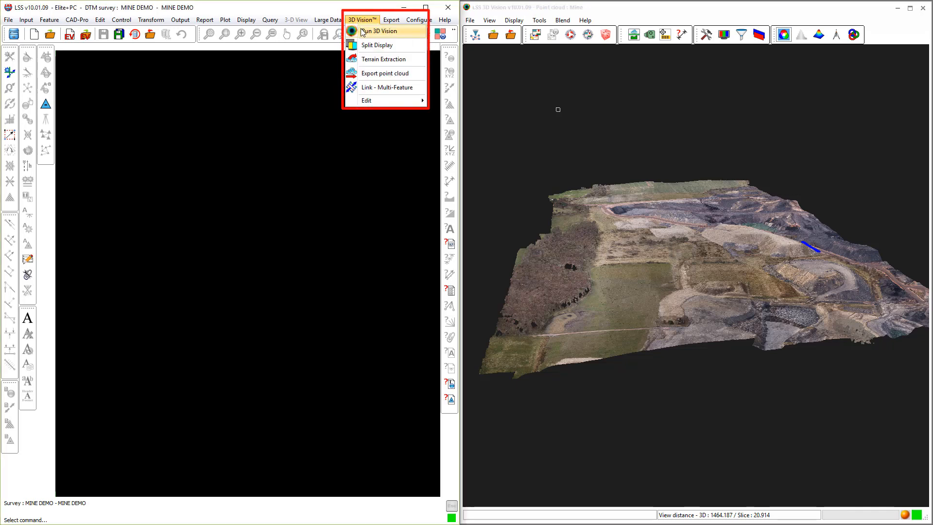
click(375, 60)
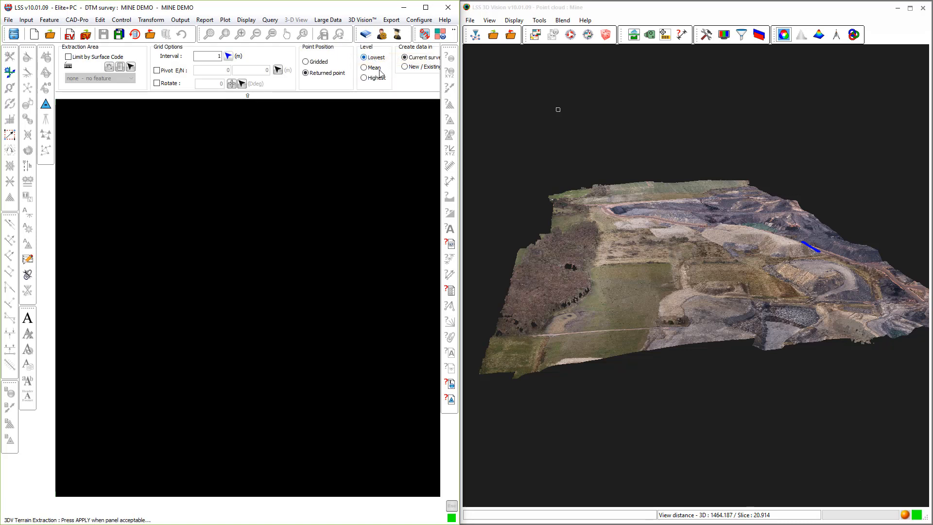
drag(459, 175, 548, 182)
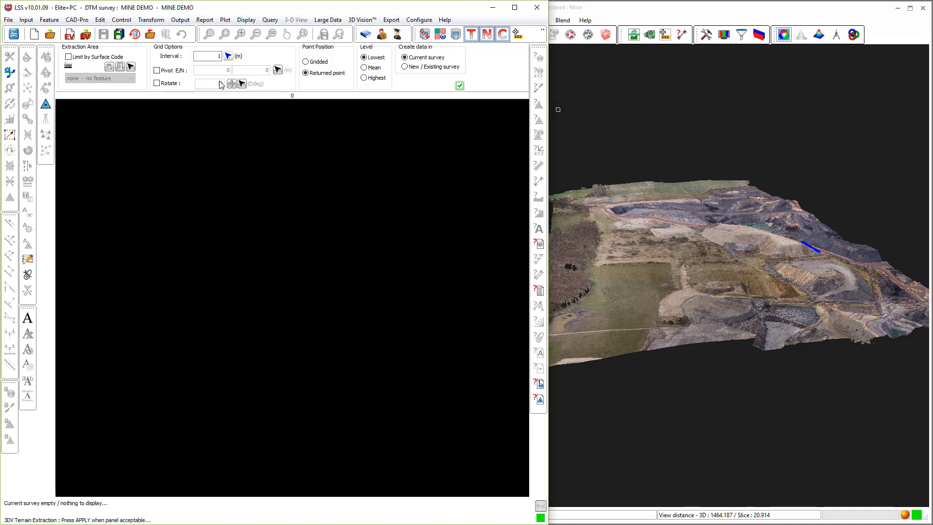
click(209, 56)
click(157, 70)
click(157, 71)
click(157, 83)
click(157, 84)
click(459, 86)
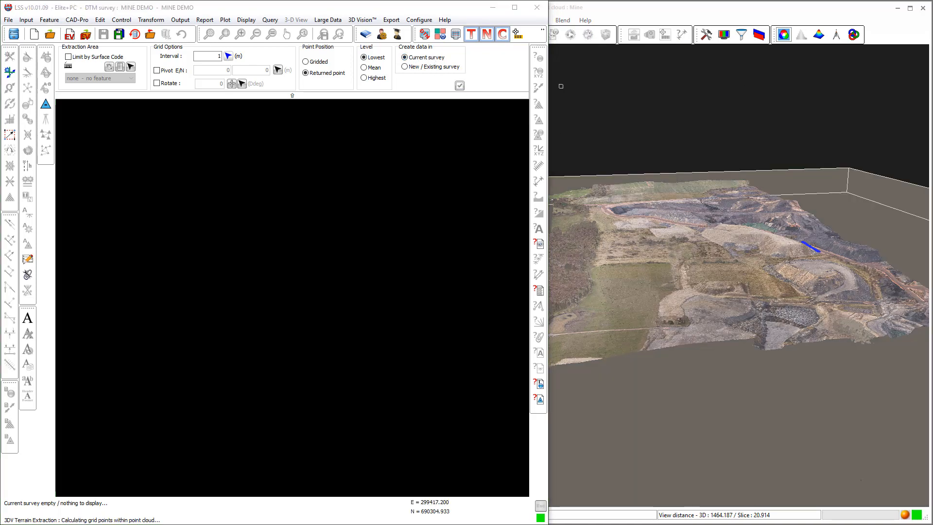
drag(727, 75, 463, 167)
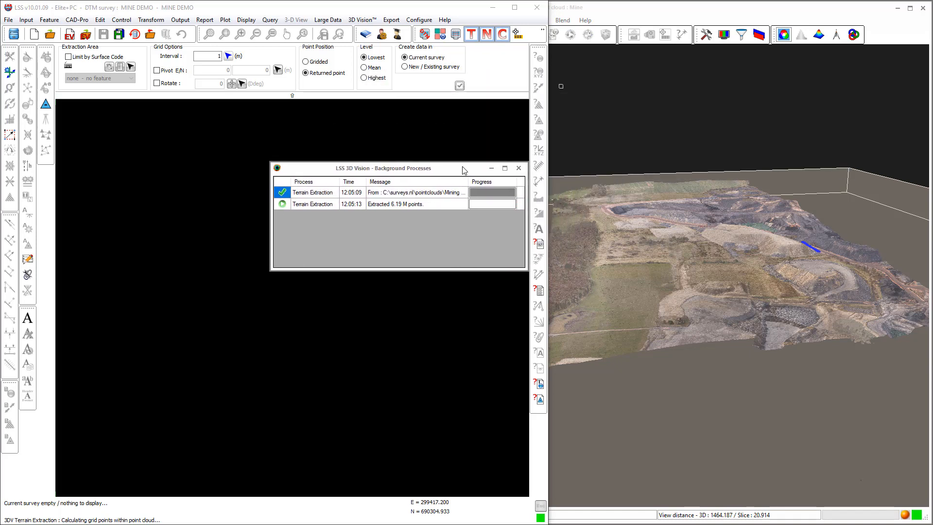
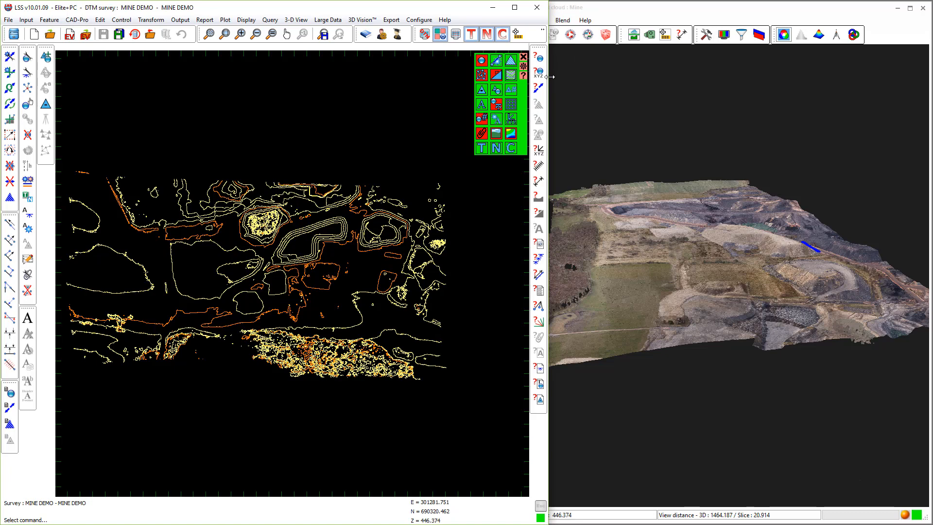
drag(549, 77, 459, 85)
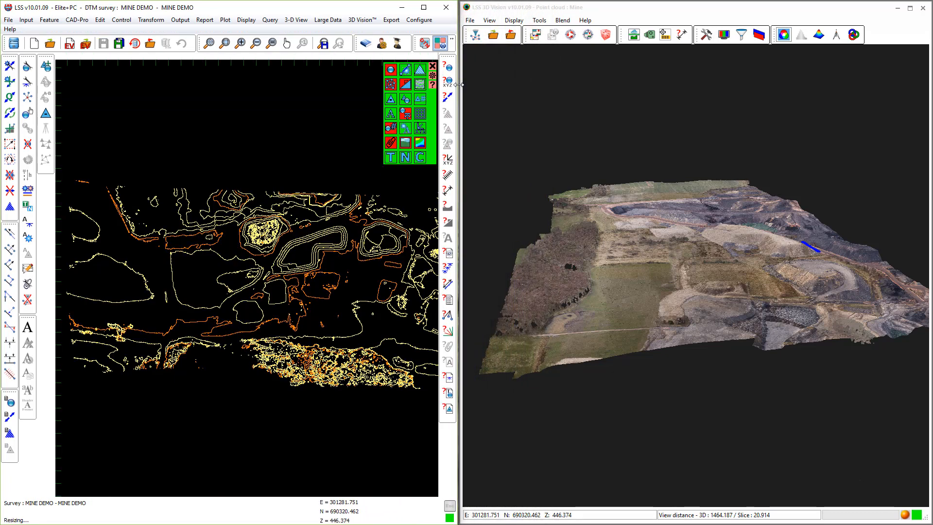
Step: Compare the point cloud's point count in the 3D Vision About information with the number of terrain observations in the survey's Query Status
click(587, 24)
click(591, 31)
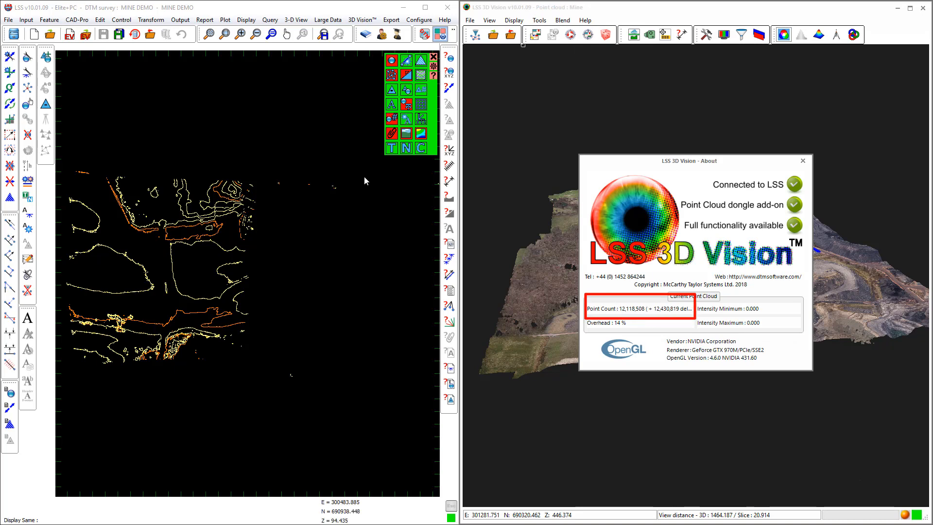
click(270, 20)
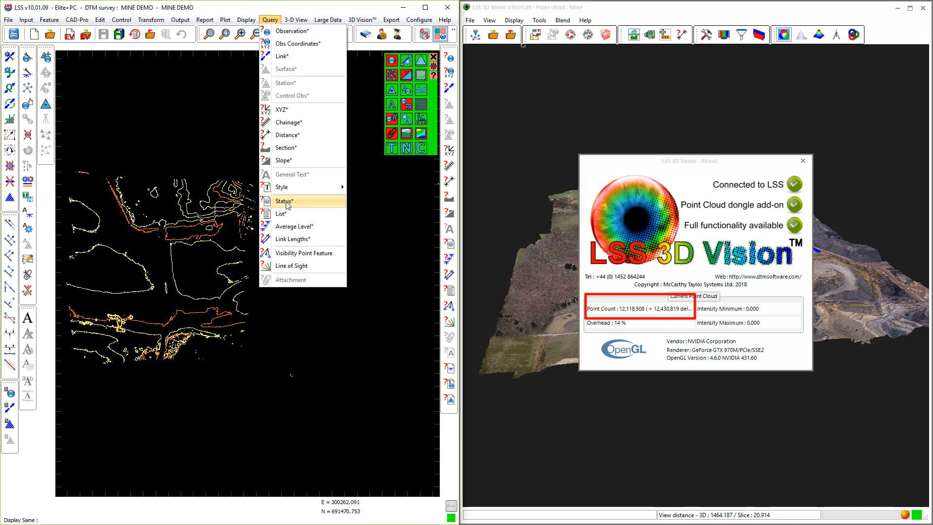
click(284, 201)
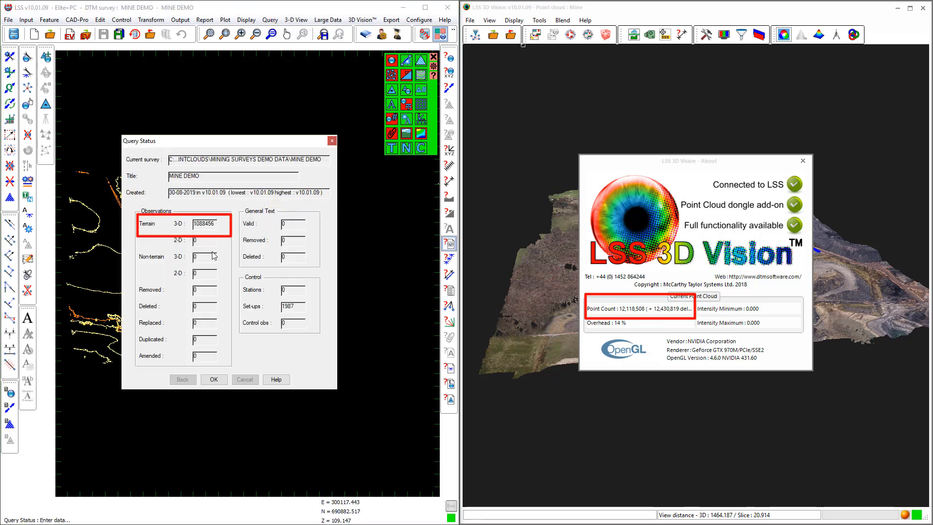
click(215, 379)
click(802, 161)
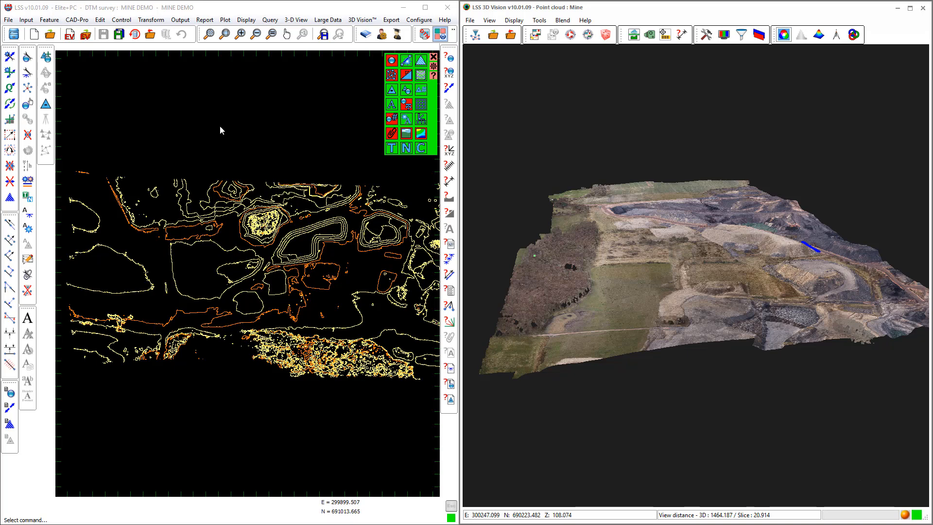
Step: Zoom the plan to the pond's contours, match the 3D Vision view to that area, and inspect the pond obliquely
click(224, 34)
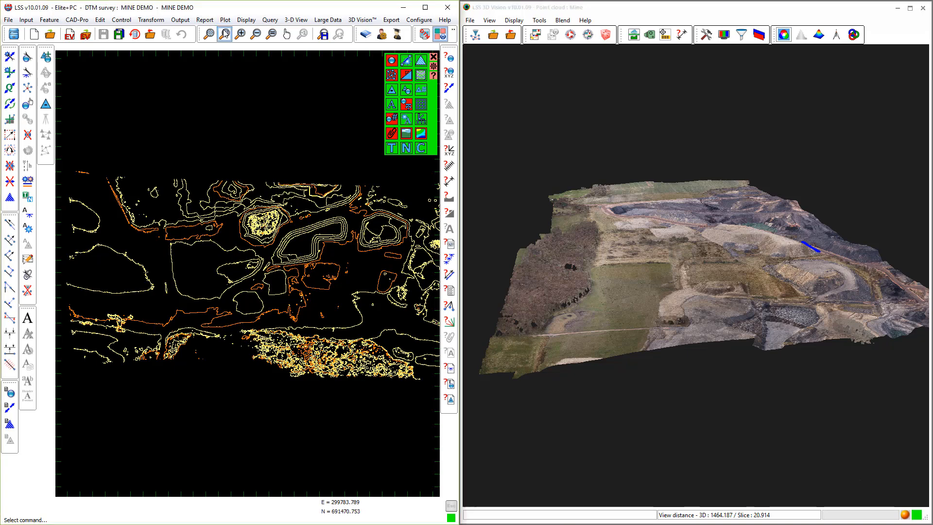
click(231, 195)
click(295, 248)
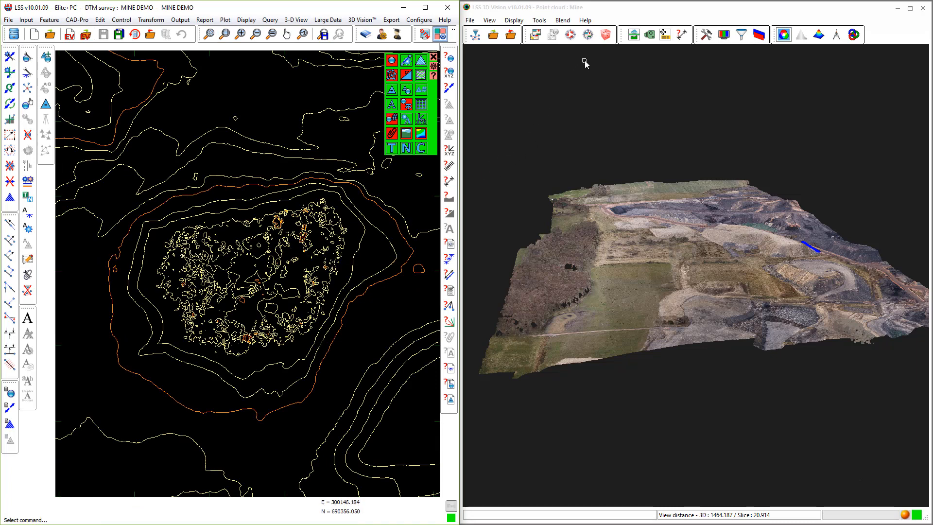
click(588, 36)
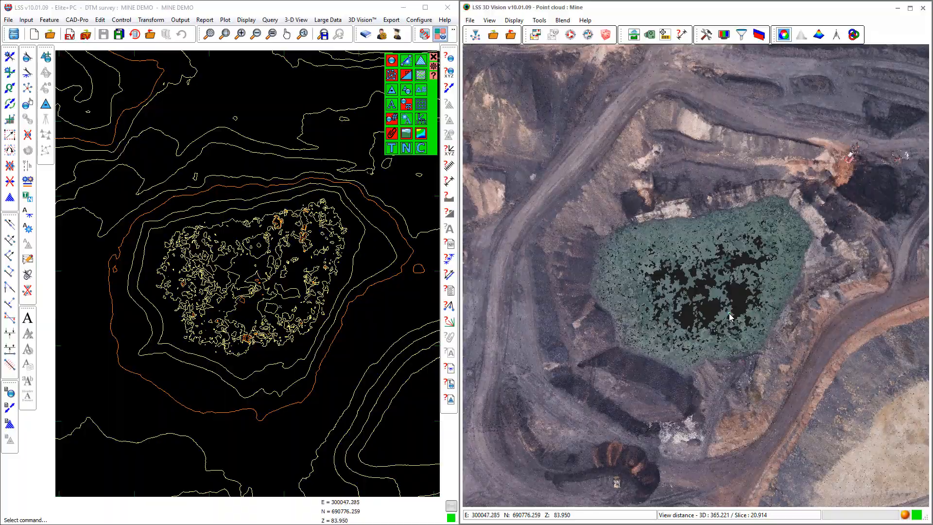
scroll(731, 317, up, 2)
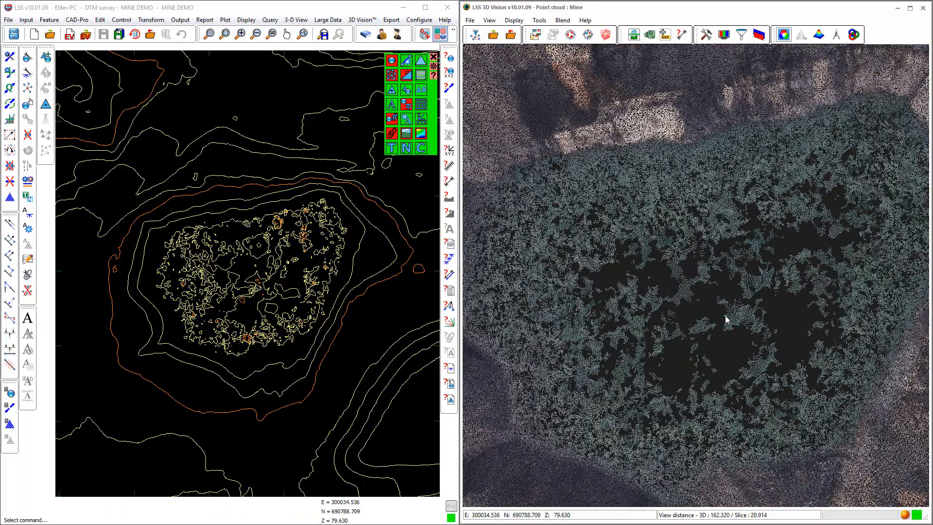
drag(720, 310, 568, 273)
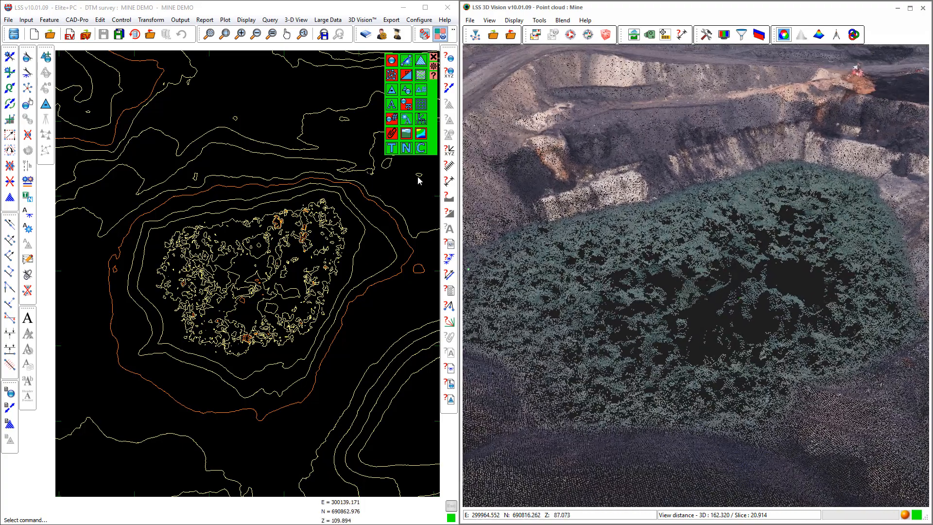
Step: Query a user-defined section about 167 m long diagonally across the pond, and examine its profile against the point cloud slice
click(448, 203)
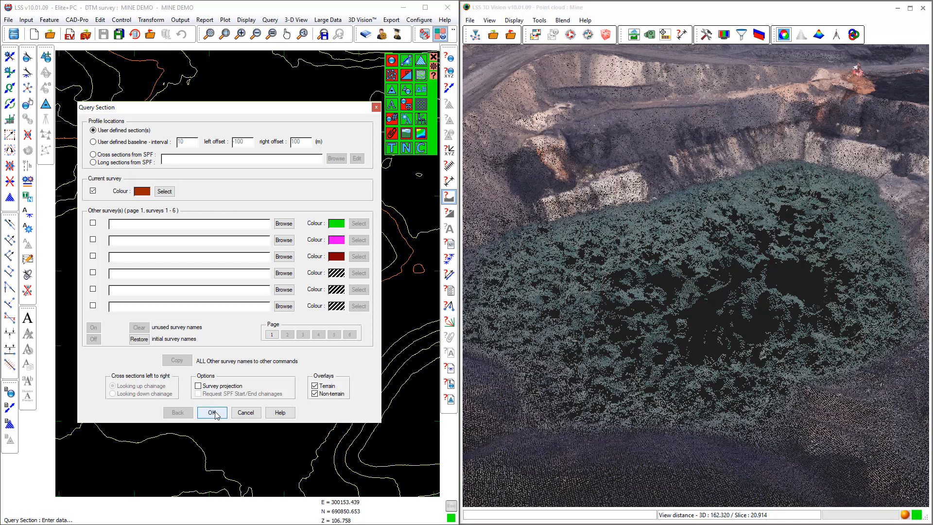
click(213, 412)
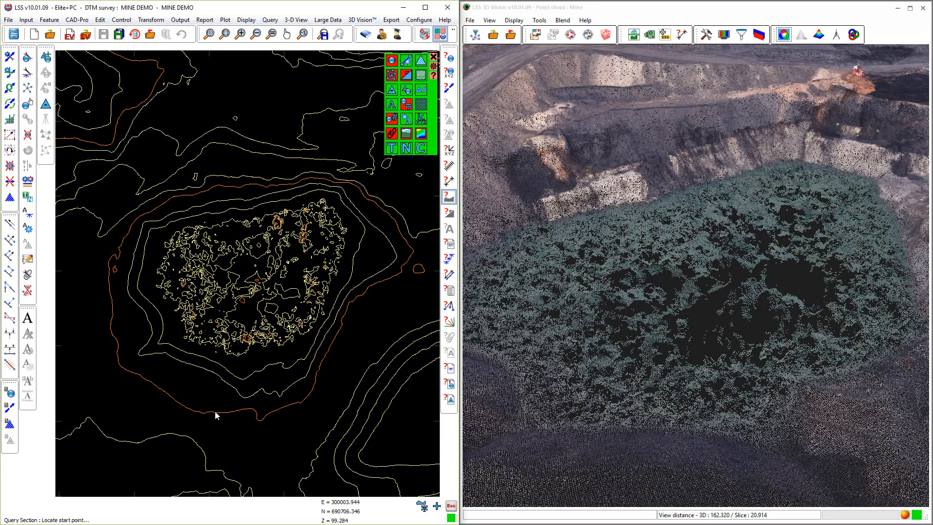
click(170, 185)
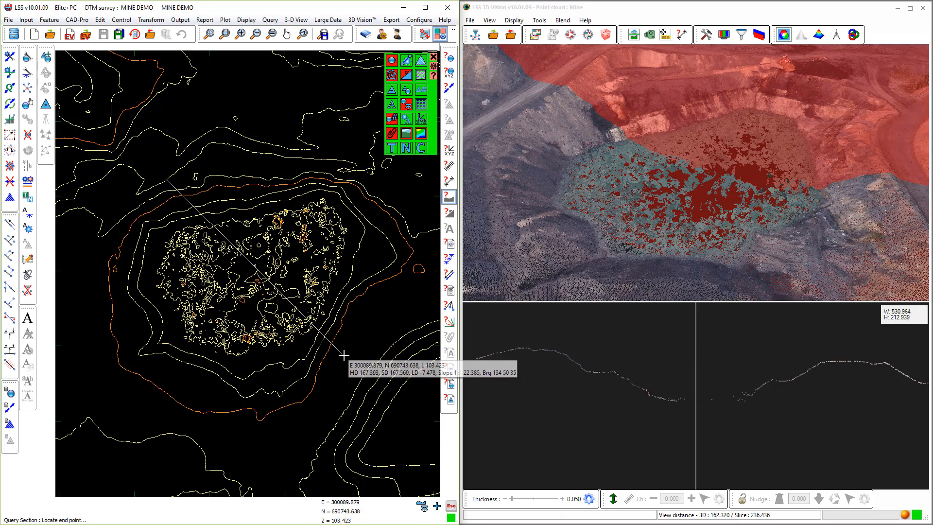
click(343, 355)
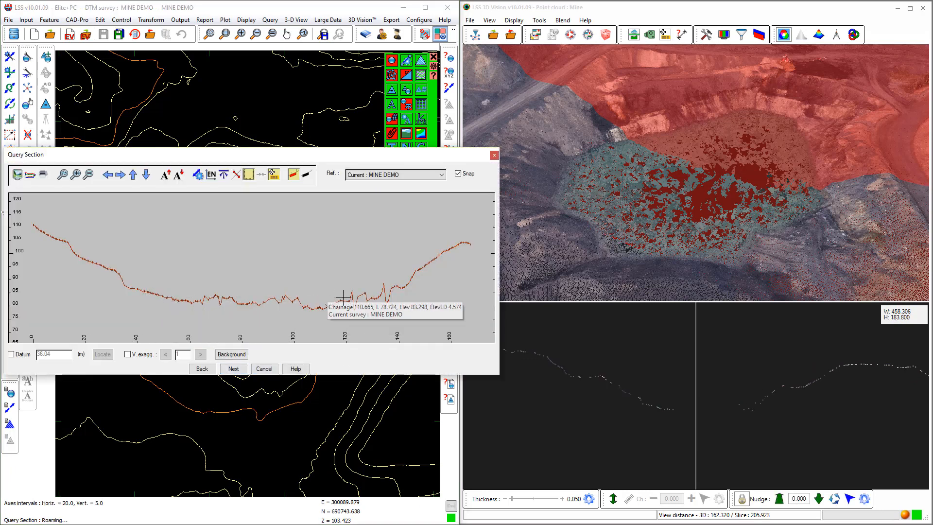
scroll(733, 406, up, 3)
scroll(732, 407, down, 1)
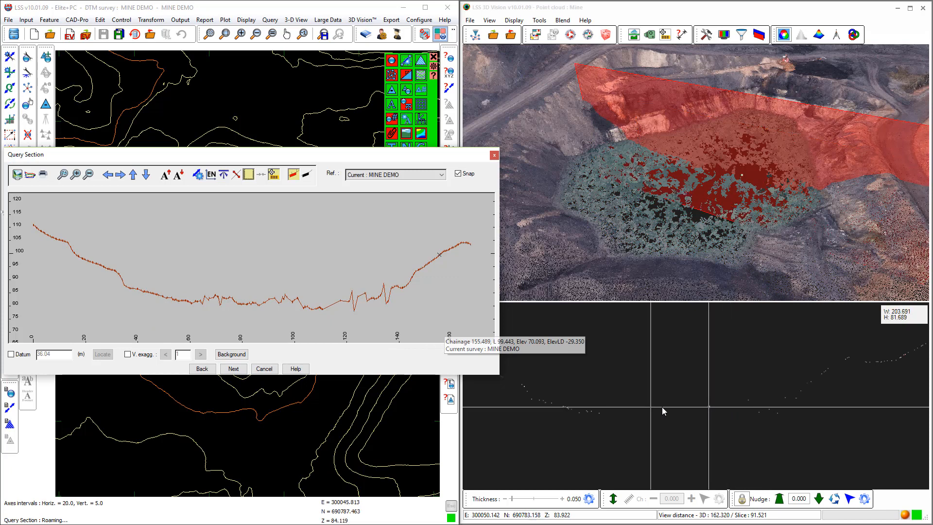
Step: Increase the point cloud slice thickness to 4.050, compare the slice with the pond section's profile, and close the section query
middle_drag(643, 406, 705, 404)
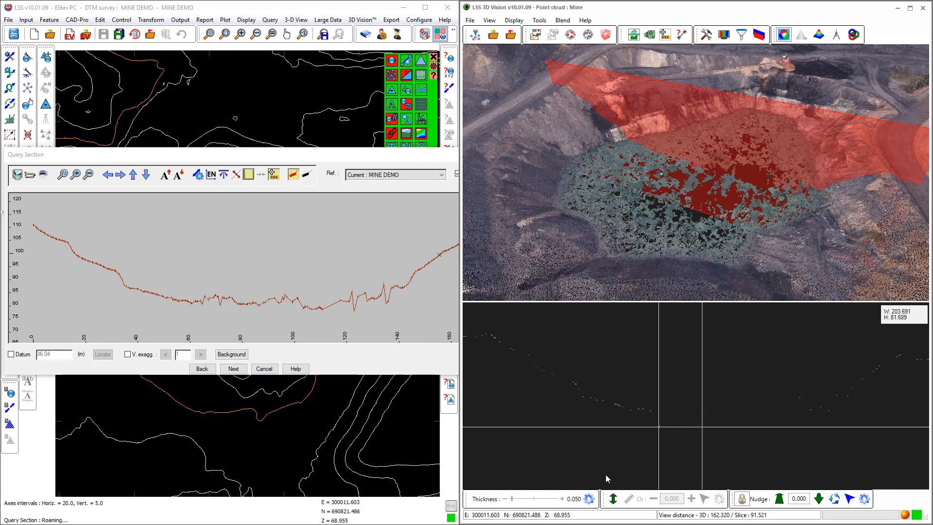
click(562, 498)
click(562, 498)
click(561, 498)
click(562, 498)
scroll(728, 421, up, 1)
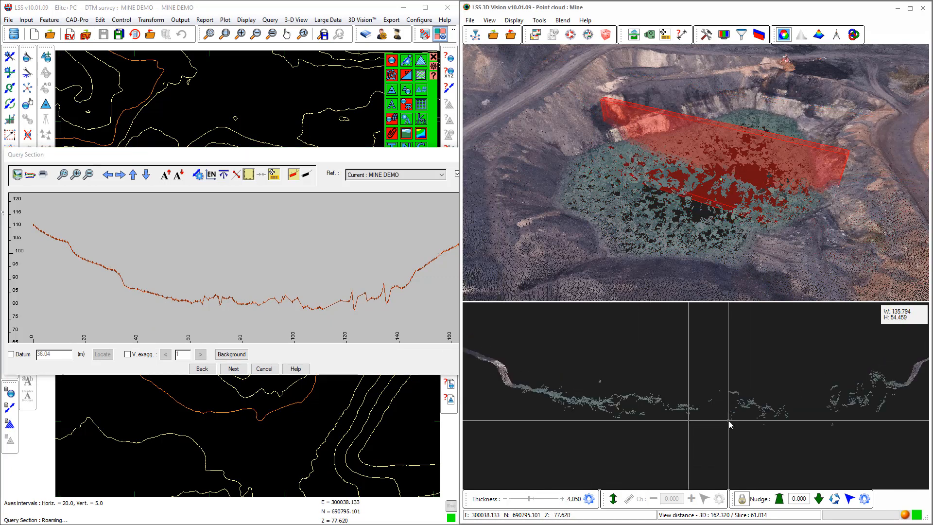
click(263, 368)
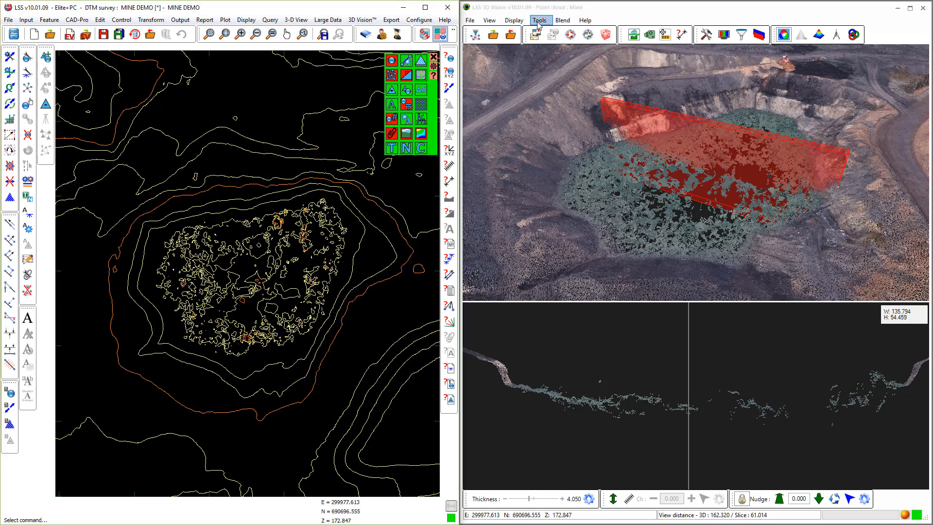
Step: Switch the point cloud display to the 3D view only, with the whole pond in view
click(634, 35)
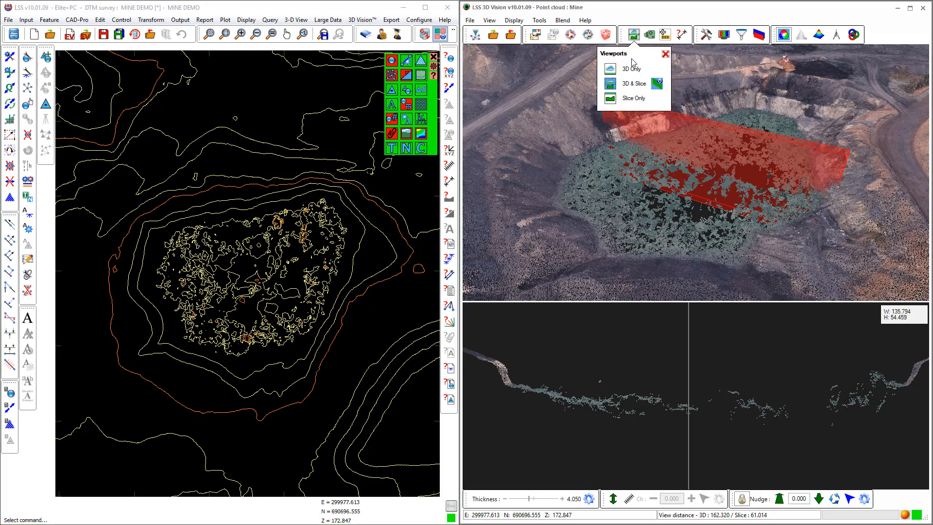
click(611, 71)
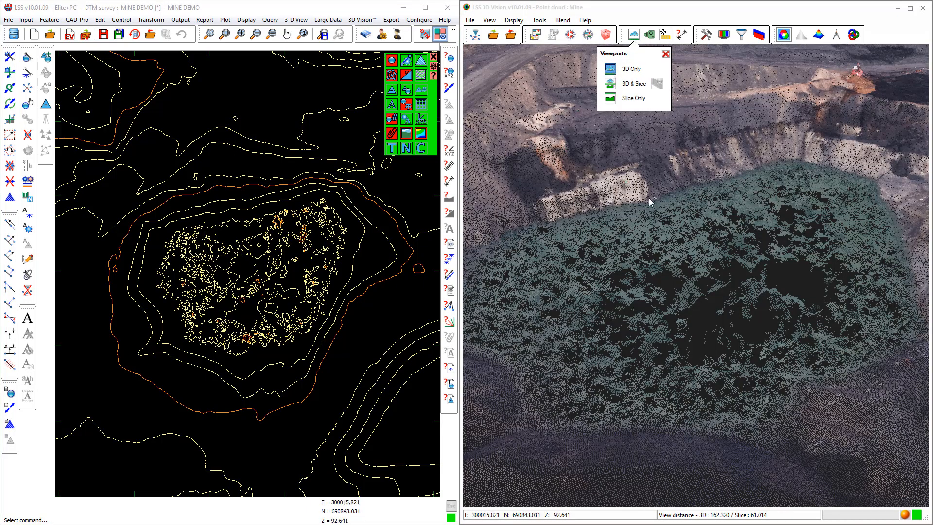
scroll(716, 255, down, 3)
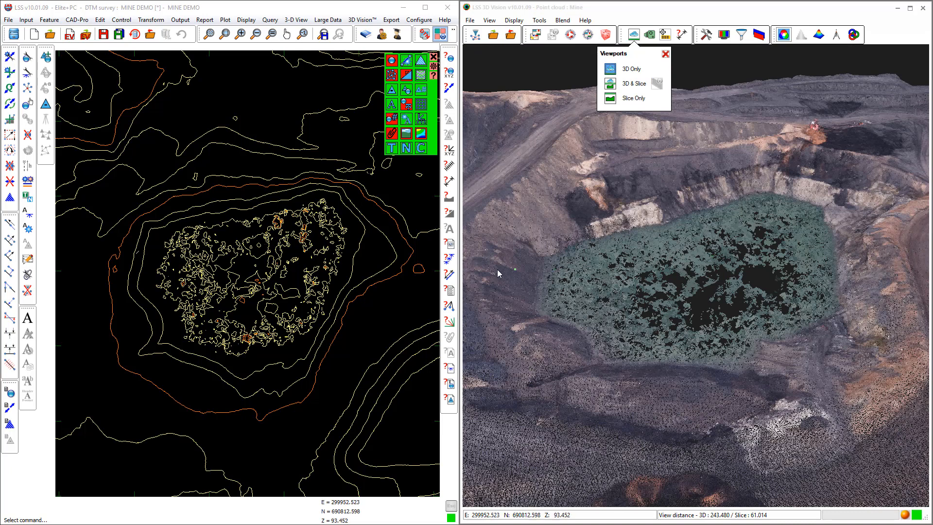
Step: Start inserting linked observations with feature code LDUM - Dummy Link, and dismiss the viewport options
click(10, 73)
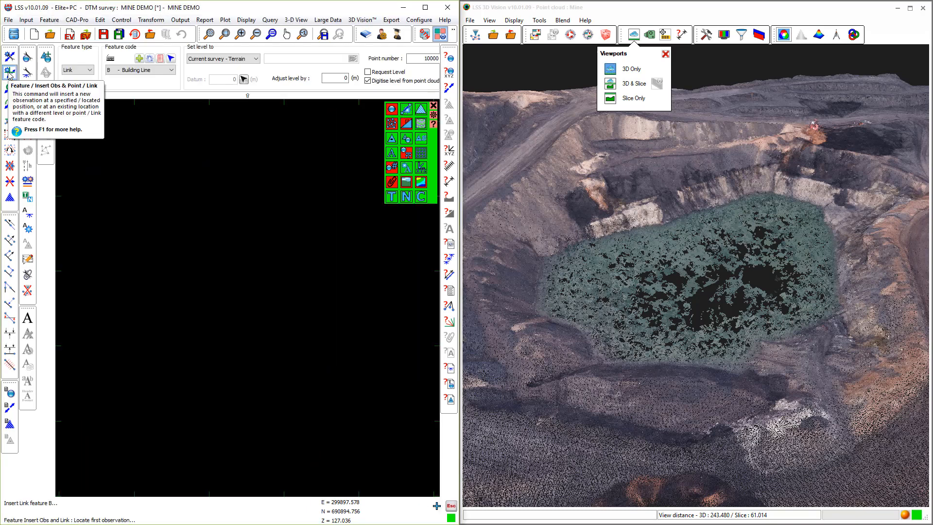
click(125, 71)
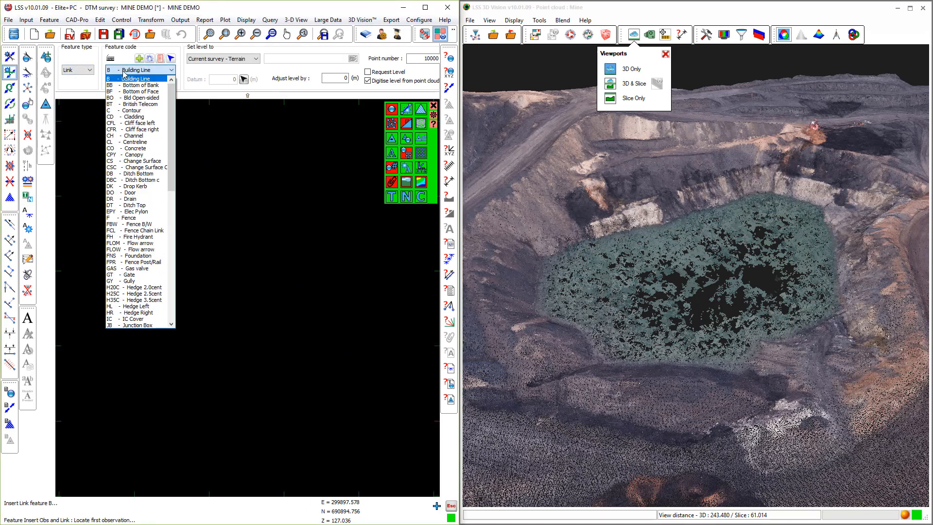
key(l)
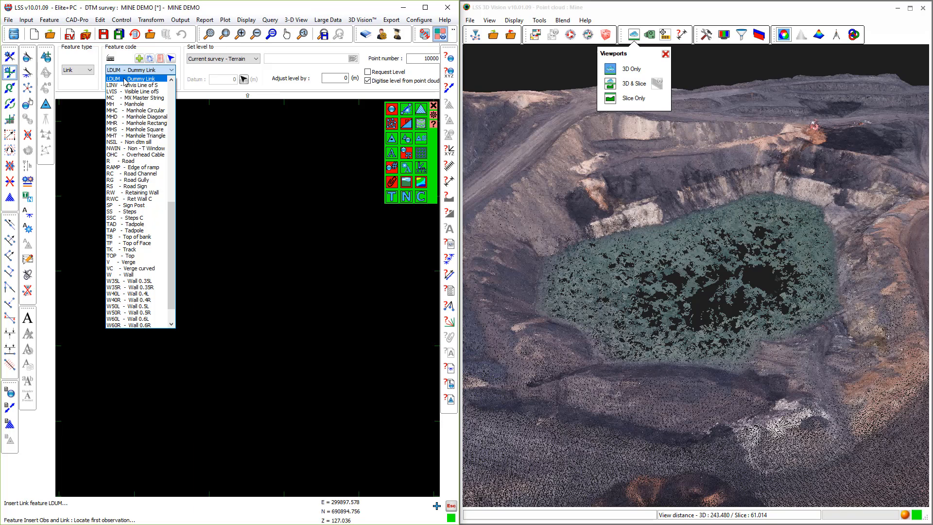
click(124, 80)
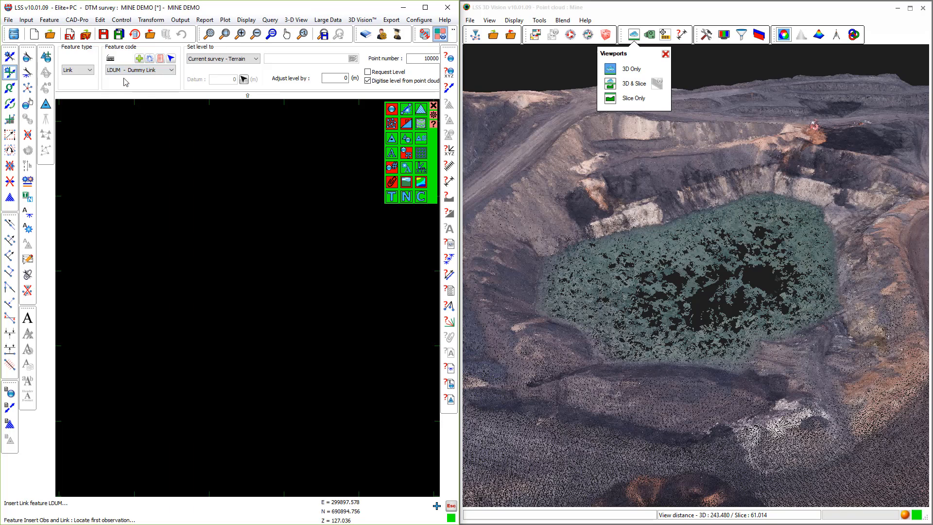
click(665, 55)
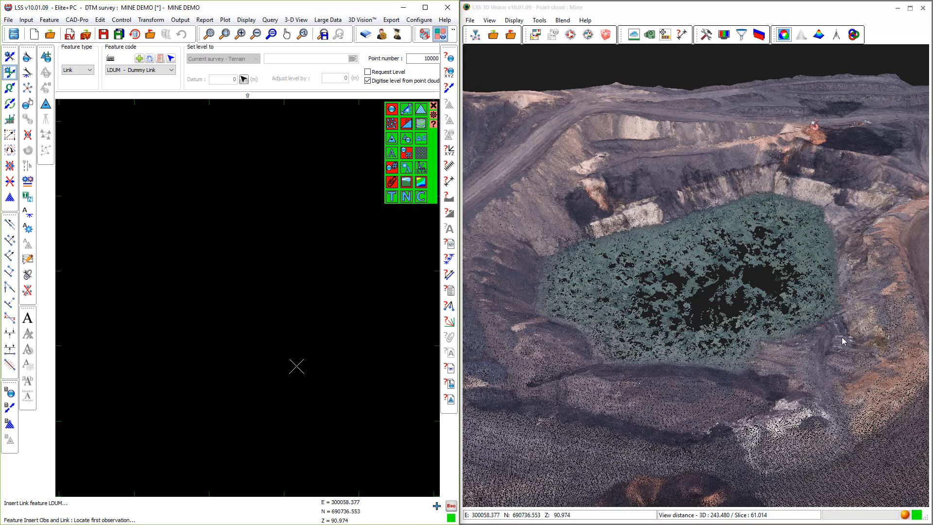
Step: Bring up the point cloud snap options, enable a snap mode with the search sphere, and set the sphere size to 4.000
click(906, 517)
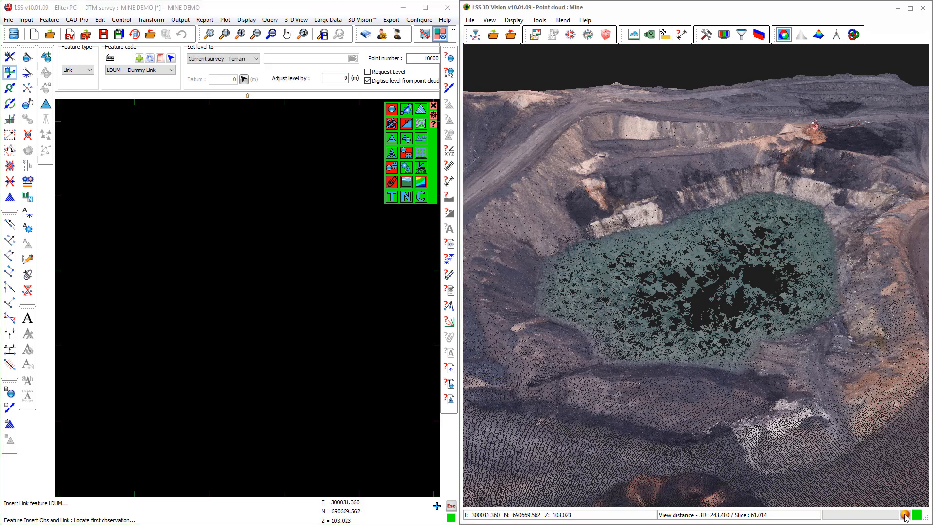
click(906, 517)
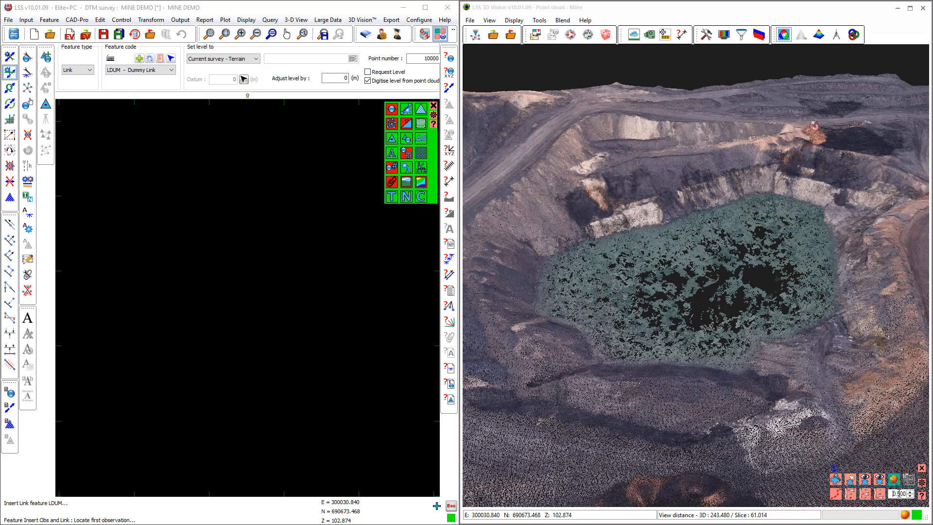
click(851, 480)
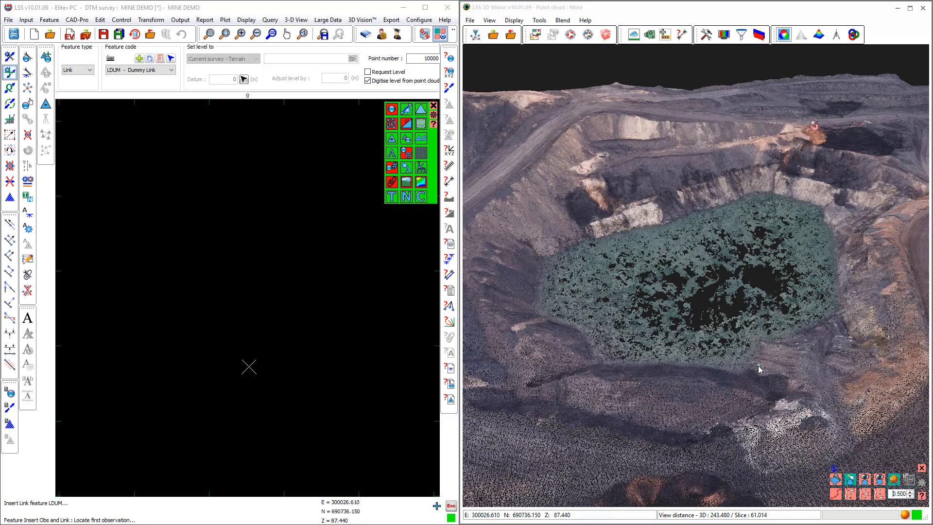
scroll(761, 370, up, 1)
scroll(791, 418, up, 1)
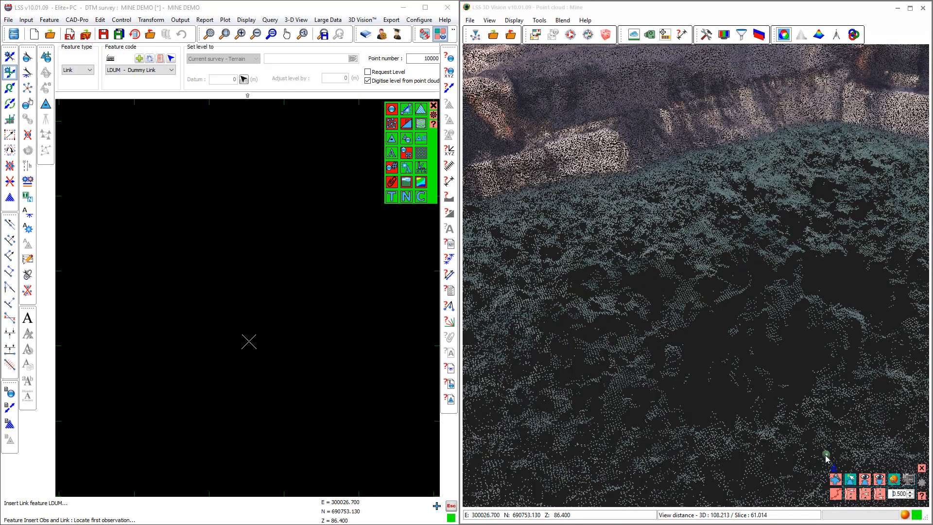
middle_drag(825, 457, 737, 323)
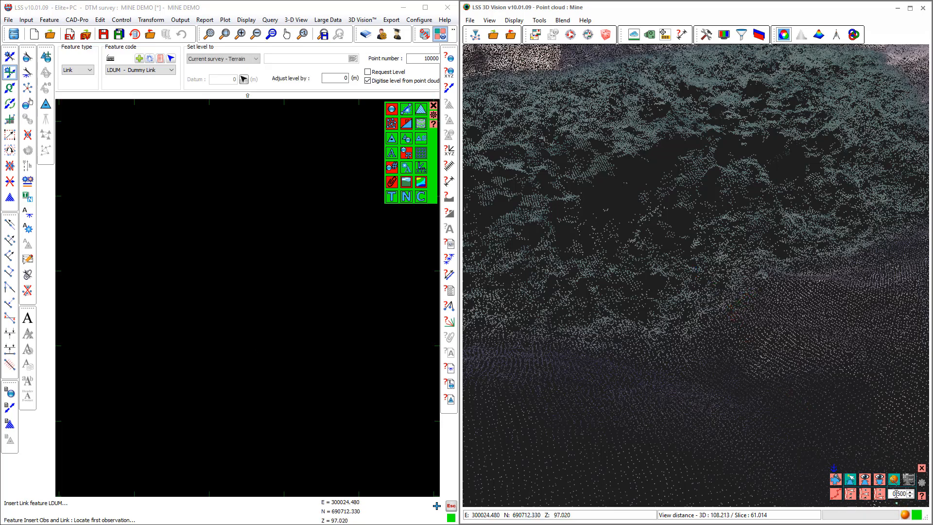
click(899, 494)
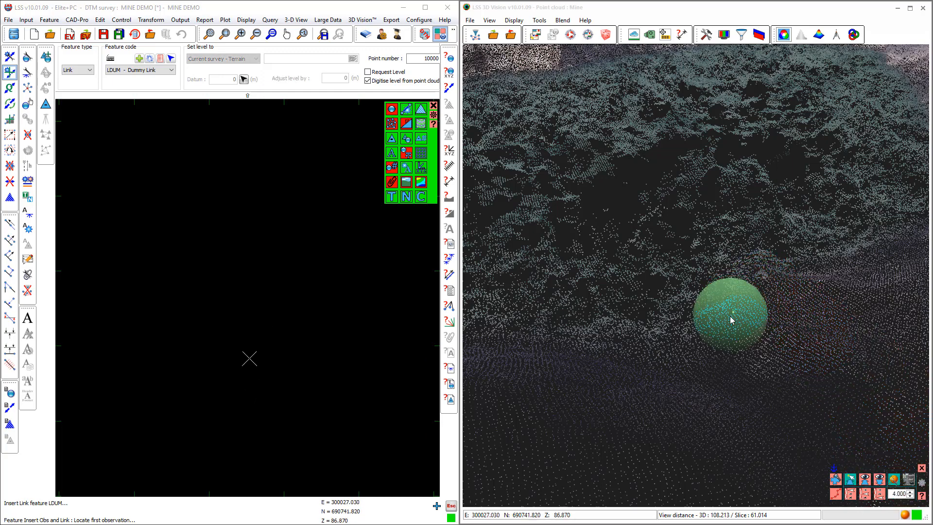
Step: Digitise the first dummy link points from the point cloud along the pond's southern edge, ending at its southeastern corner
scroll(732, 317, down, 5)
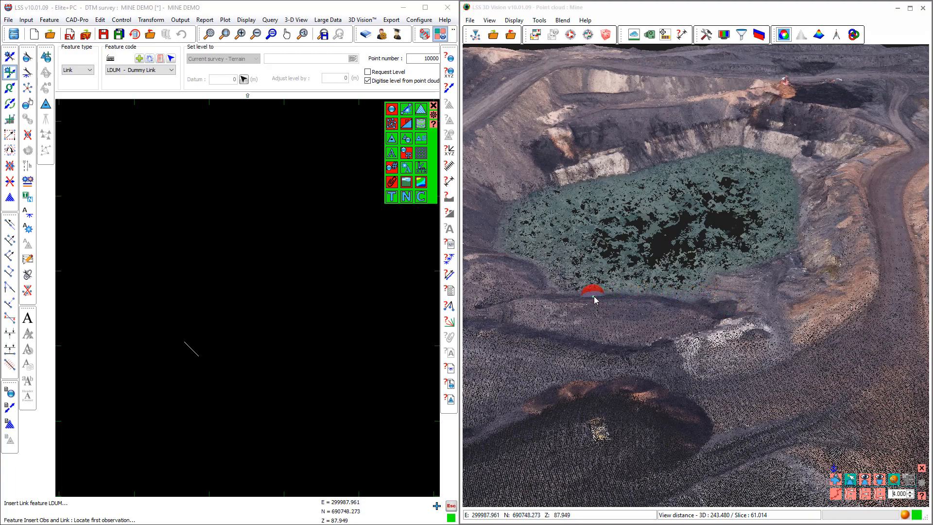
drag(698, 290, 789, 372)
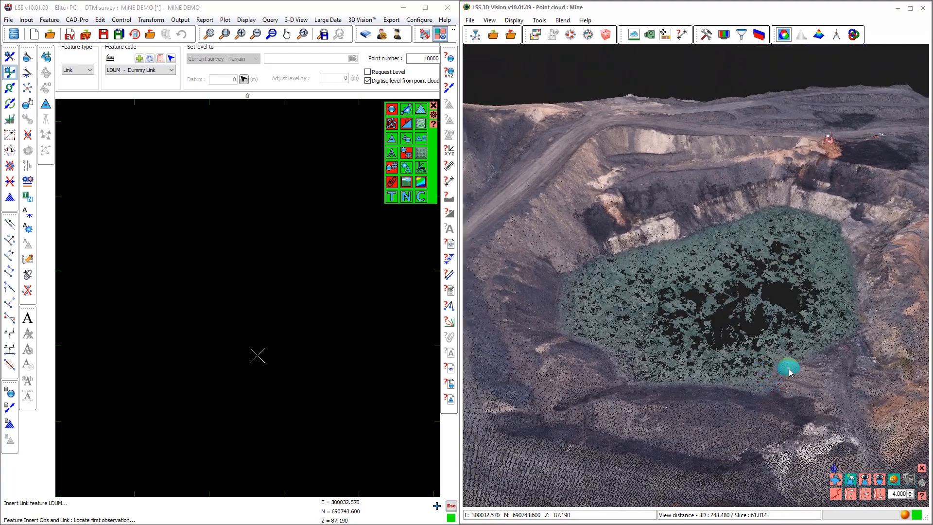
scroll(794, 374, up, 2)
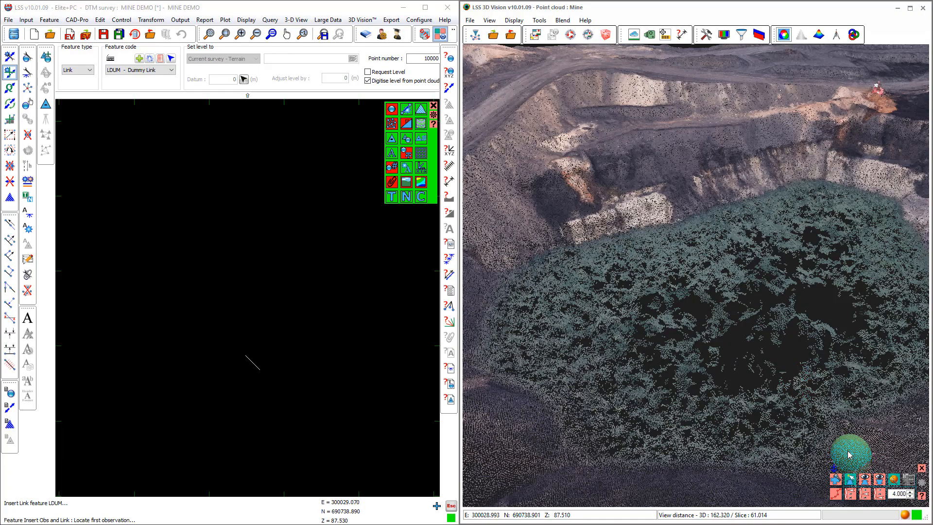
scroll(776, 412, up, 2)
middle_drag(776, 408, 755, 401)
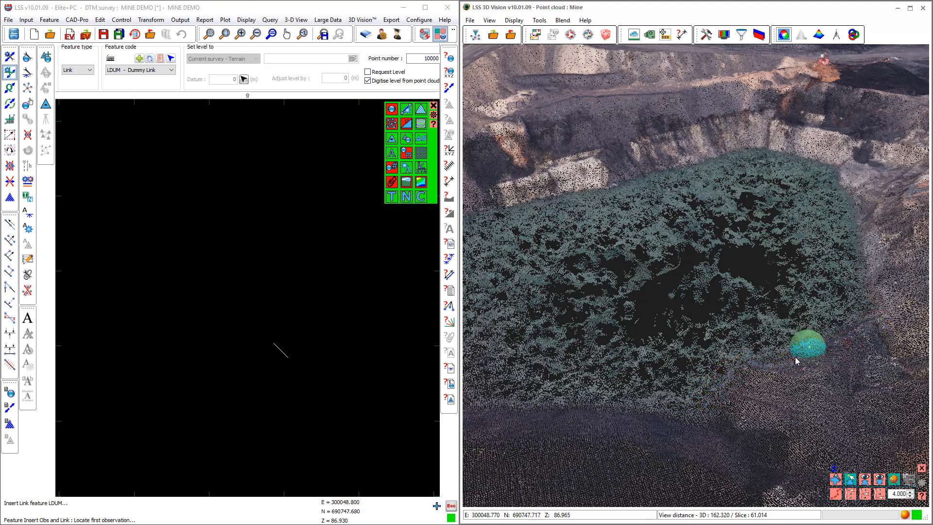
click(720, 399)
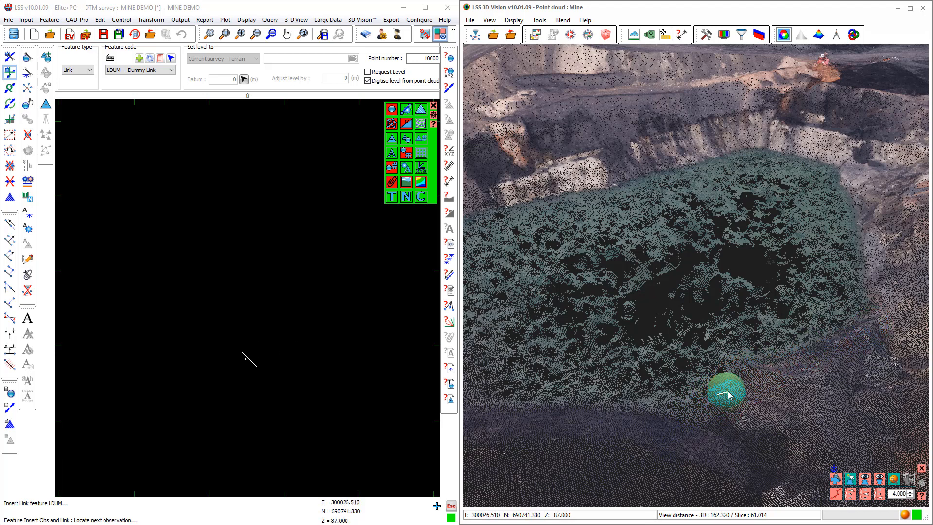
click(734, 384)
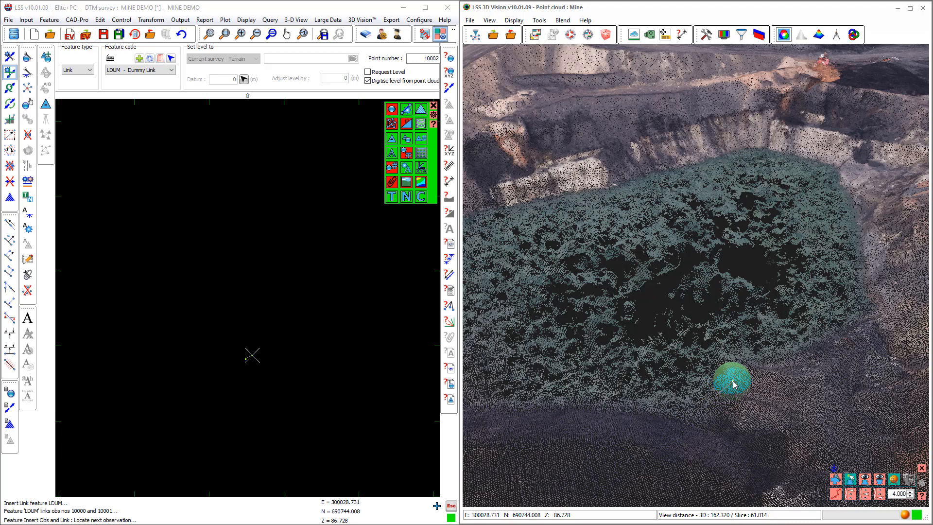
click(749, 360)
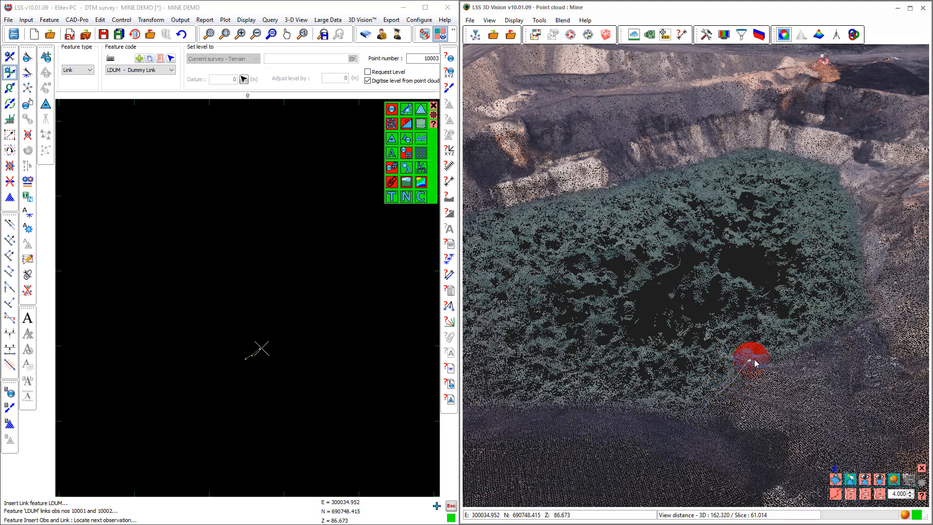
click(789, 359)
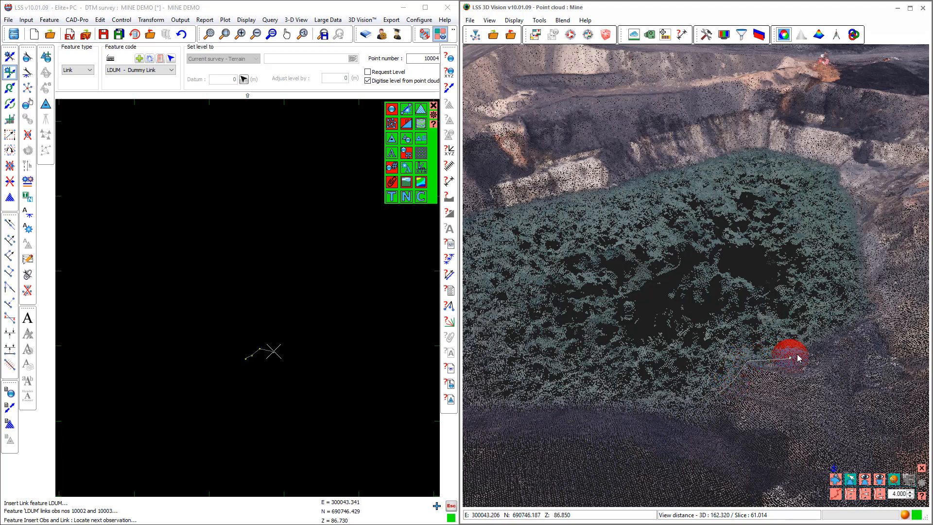
click(873, 319)
Step: Continue the dummy link up the pond's eastern edge to its northeastern corner
click(859, 250)
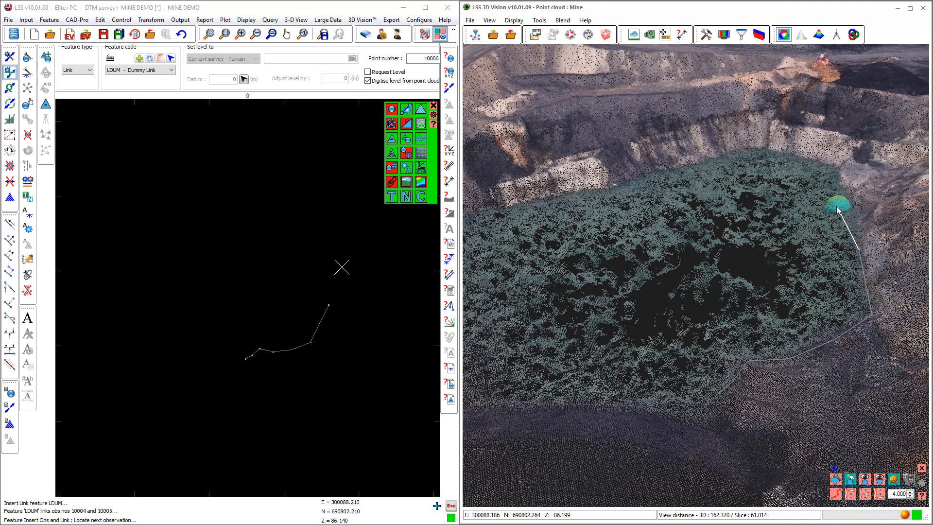
click(853, 199)
click(847, 187)
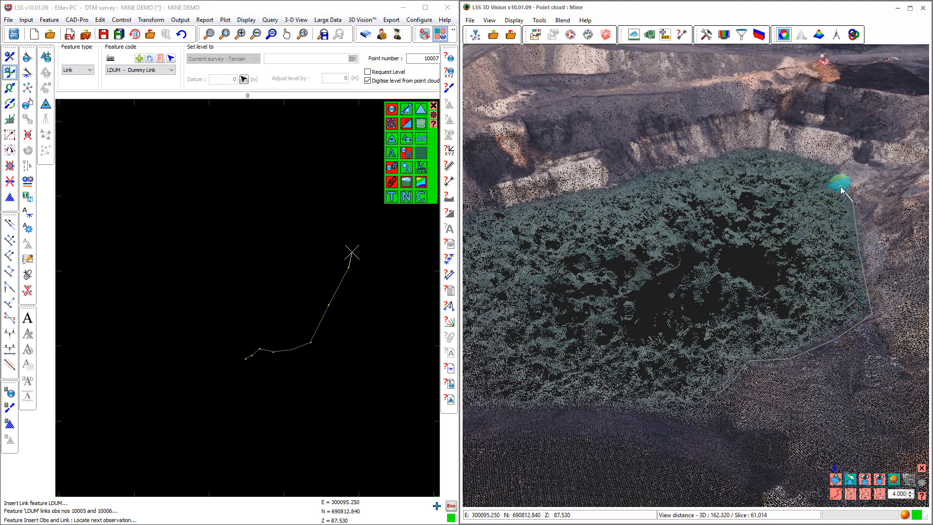
click(838, 170)
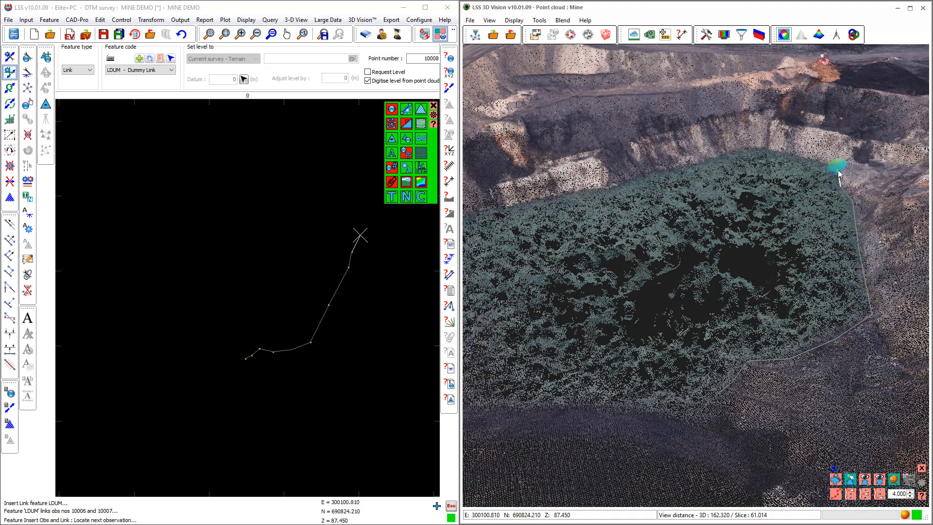
Step: Digitise further dummy link points around the northeastern corner and westward along the pond's northern edge
click(807, 162)
click(768, 149)
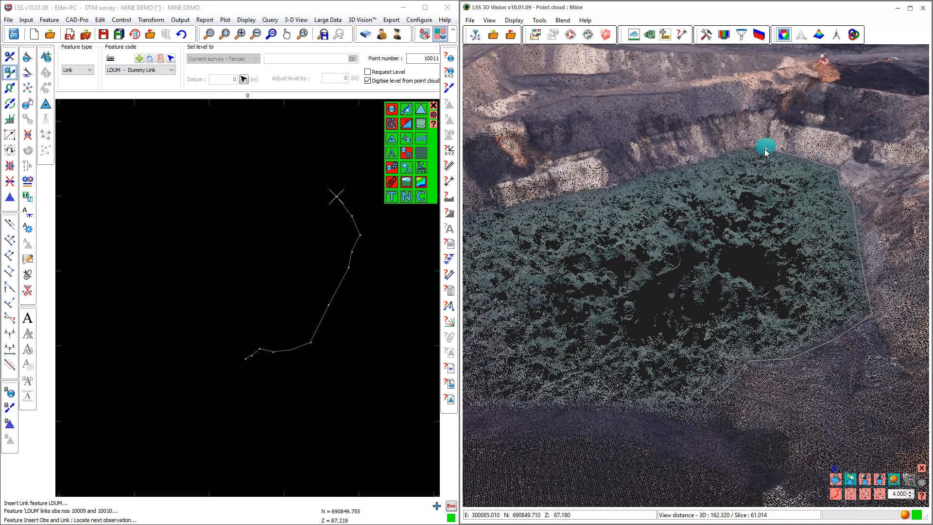
click(746, 152)
click(720, 154)
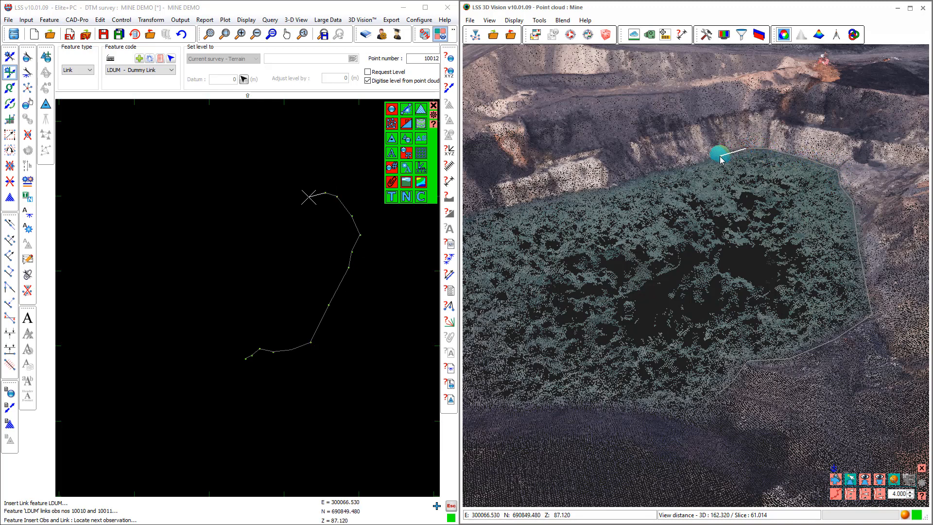
click(689, 162)
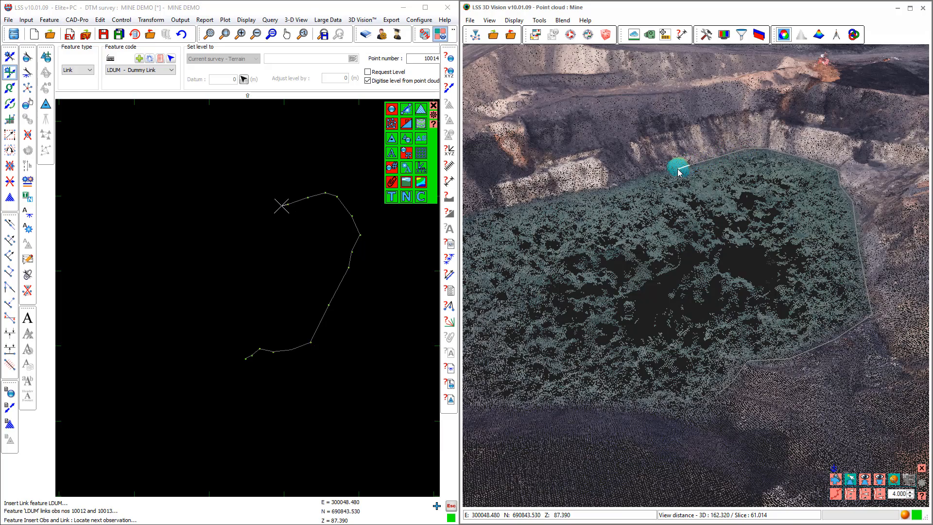
Step: Continue the dummy link westward along the pond's northern edge towards its northwestern corner
scroll(677, 169, up, 2)
scroll(675, 169, up, 2)
middle_drag(675, 167, 911, 312)
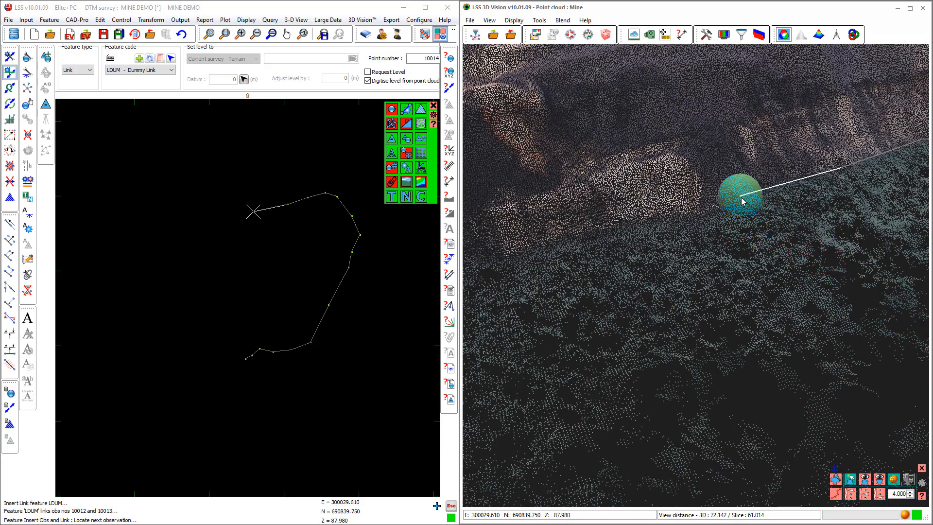
click(739, 196)
click(650, 227)
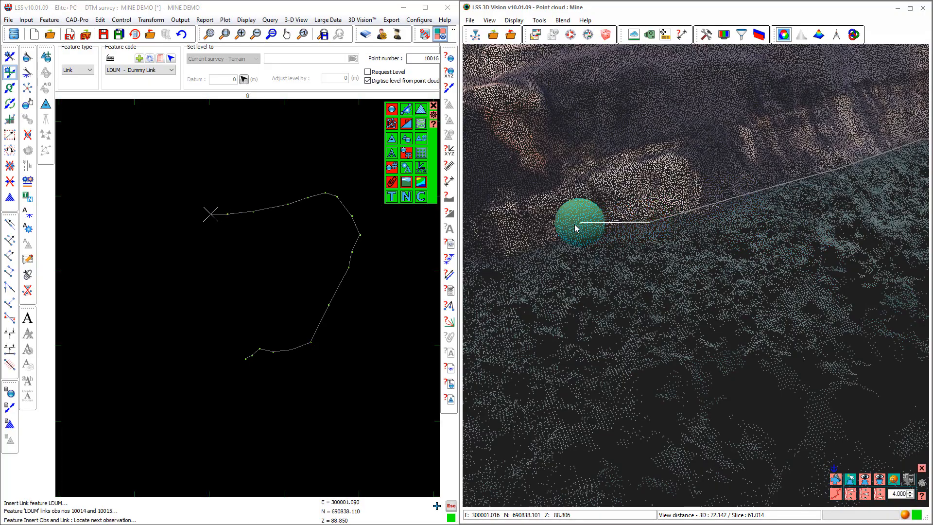
click(557, 247)
scroll(558, 250, down, 2)
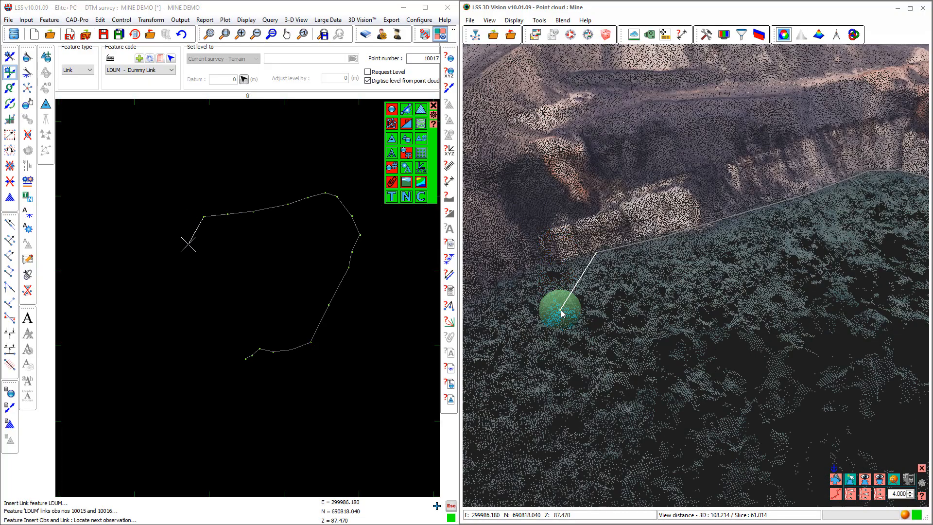
Step: Digitise dummy link points around the pond's northwestern corner and down its western edge
middle_drag(558, 308, 743, 225)
click(745, 222)
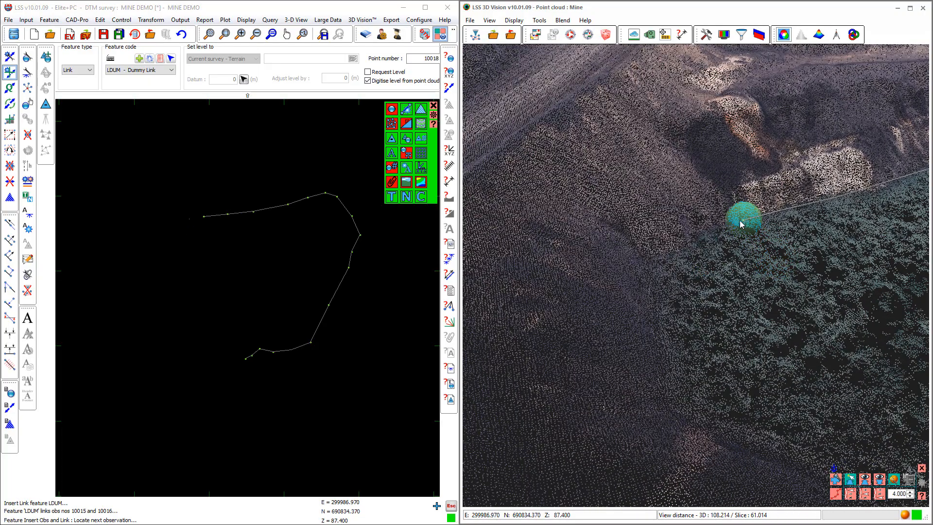
click(713, 241)
click(676, 268)
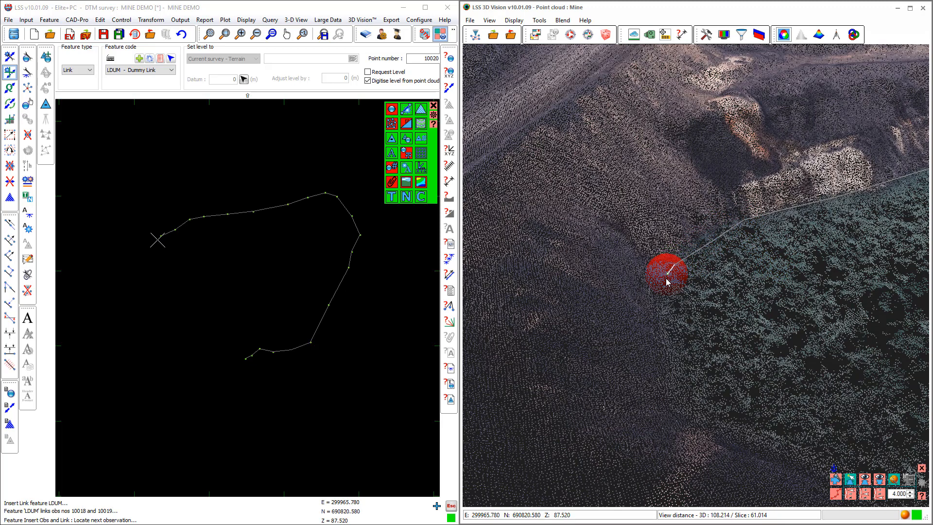
click(661, 291)
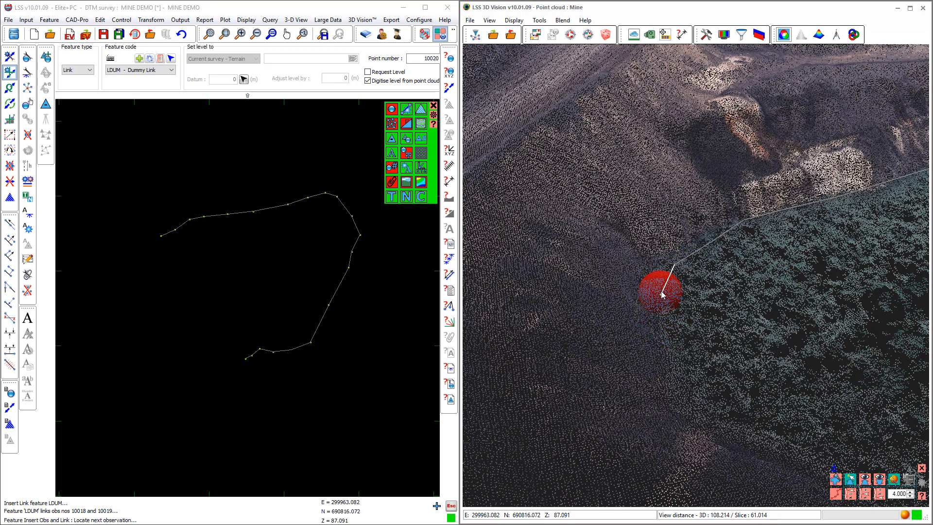
click(667, 346)
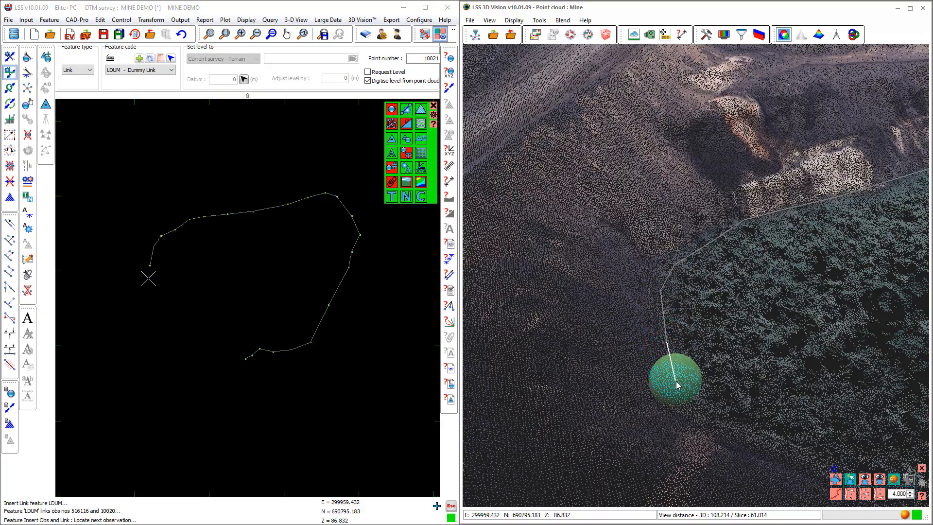
click(676, 384)
Step: Extend the dummy link down the pond's southwestern side to its southwestern corner
middle_drag(696, 411, 557, 319)
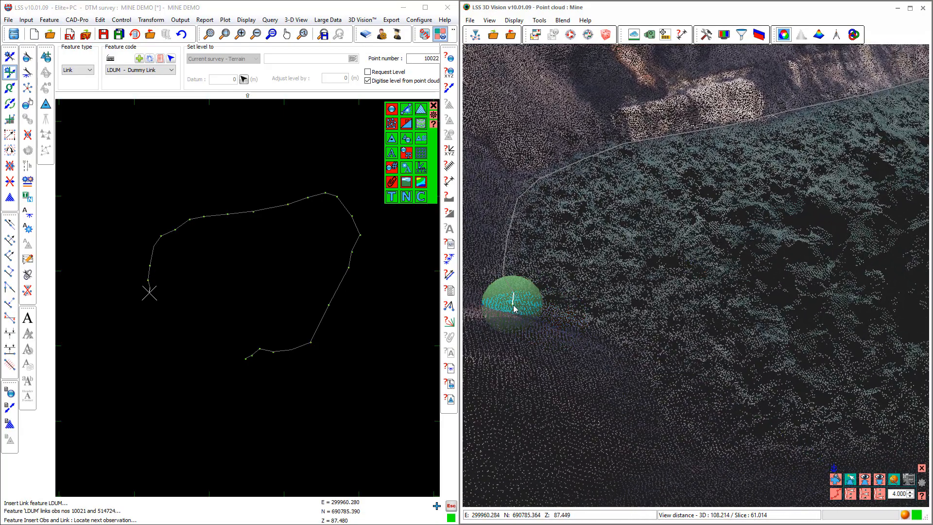
click(531, 310)
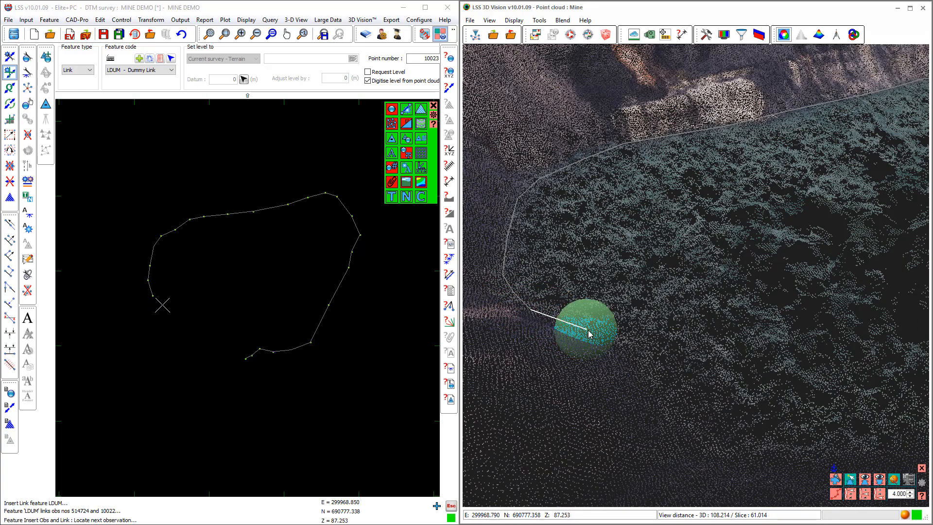
click(589, 334)
click(631, 365)
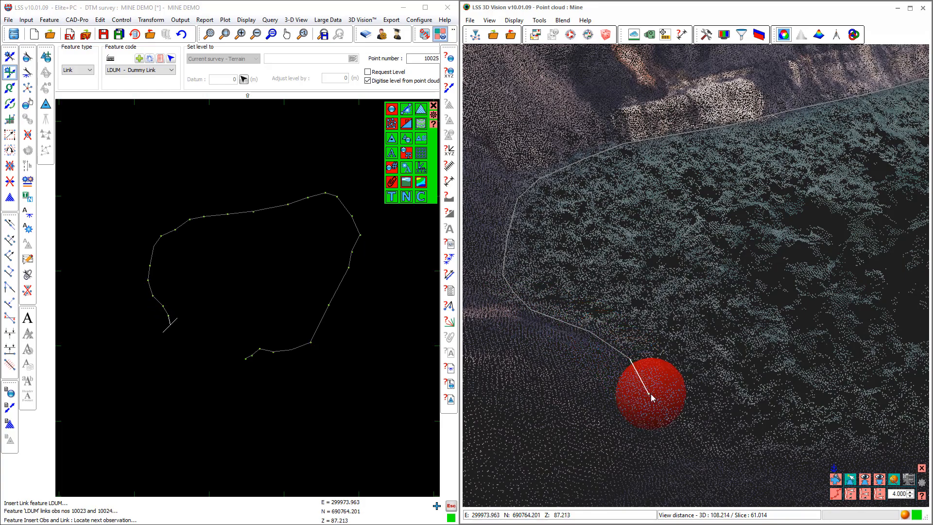
click(651, 393)
middle_drag(653, 392, 486, 340)
middle_drag(535, 229, 775, 341)
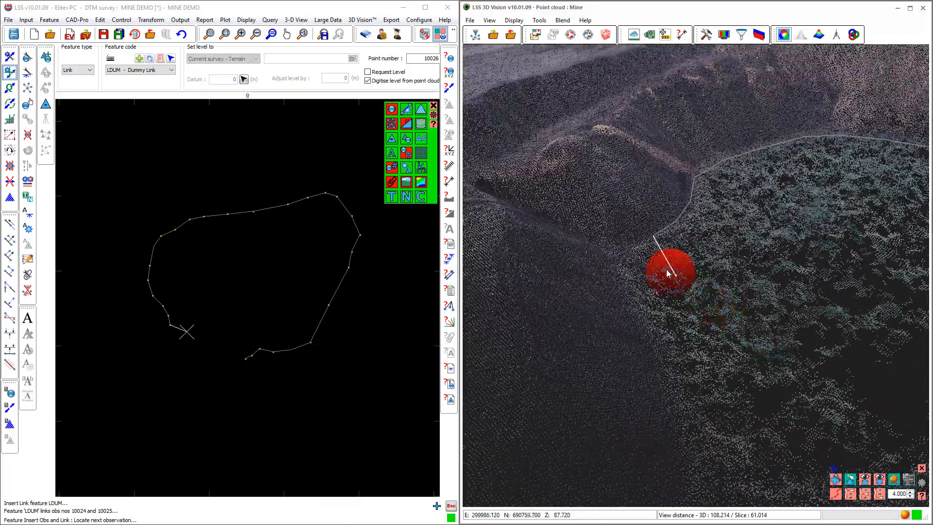
double_click(617, 261)
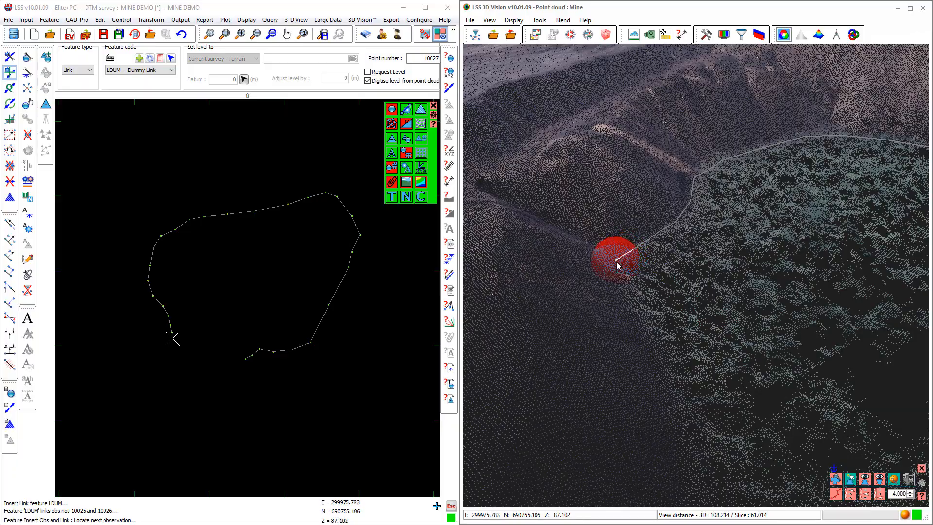
Step: Digitise the remaining dummy link points along the southern edge to just short of the first point, and finish the link
middle_drag(856, 330, 767, 327)
scroll(646, 233, up, 5)
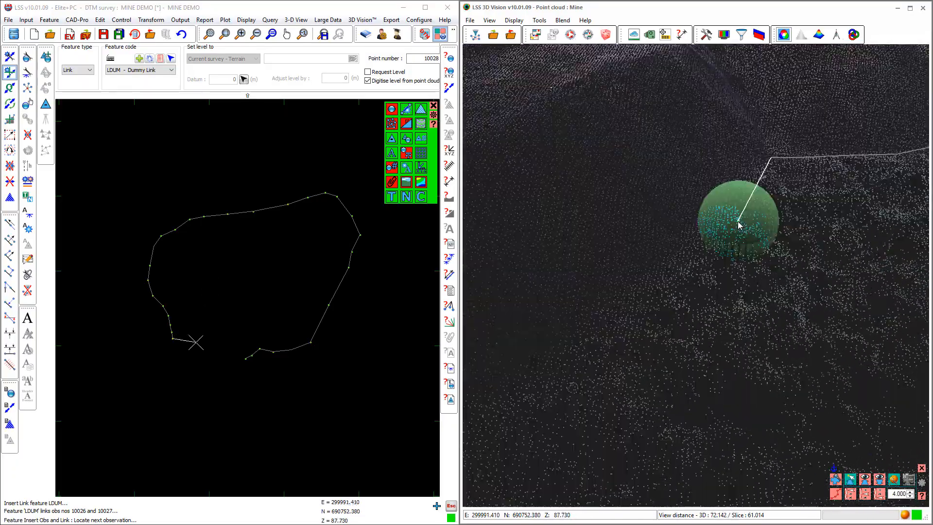
scroll(727, 216, down, 5)
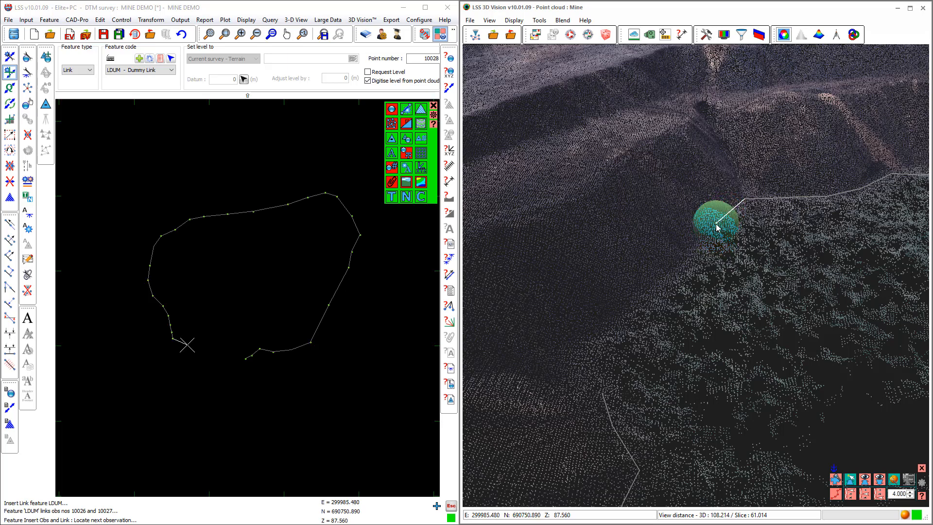
click(715, 225)
click(663, 280)
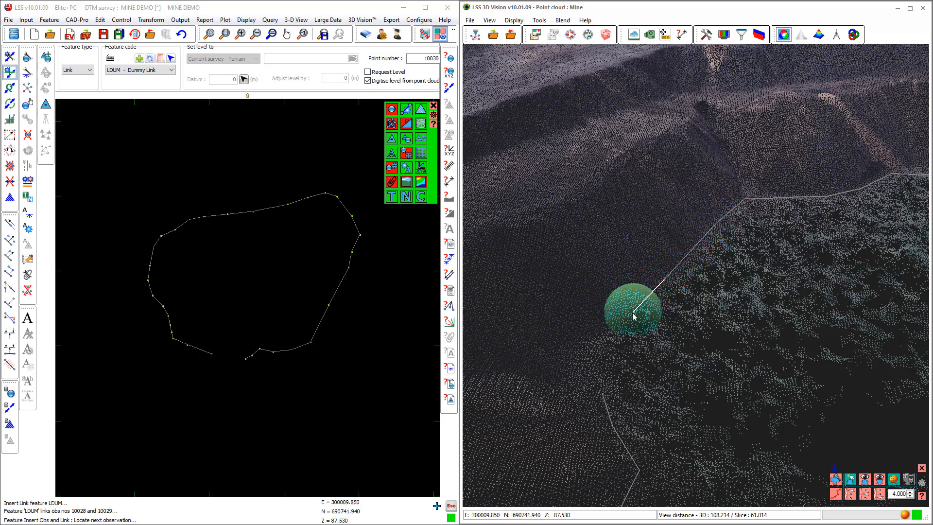
click(621, 320)
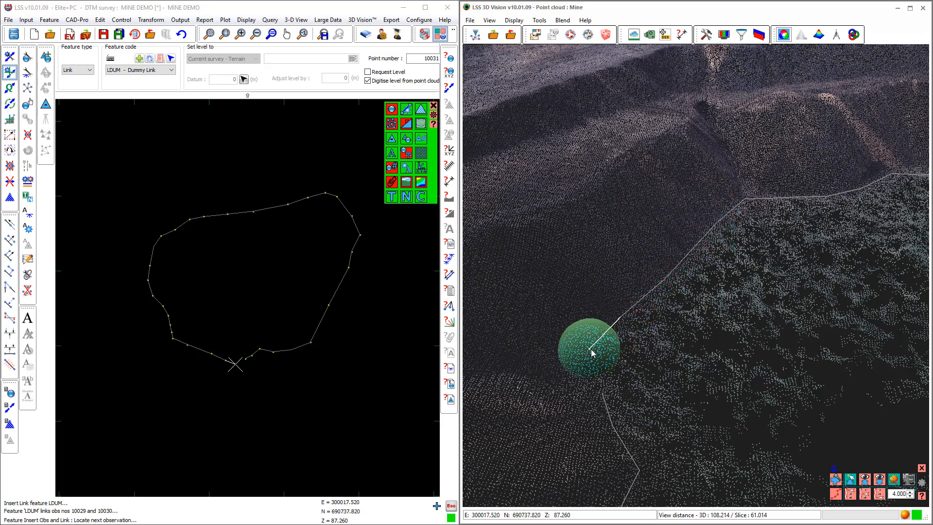
click(591, 350)
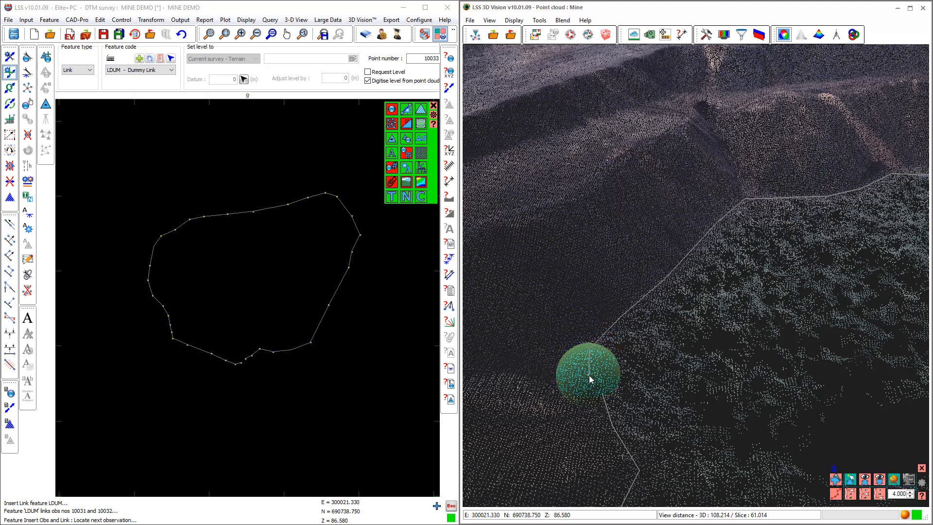
key(Escape)
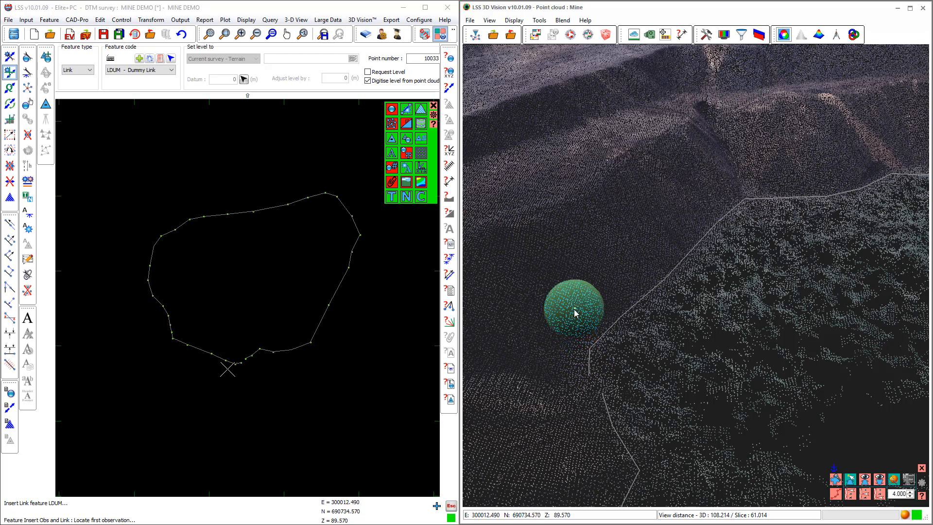
key(Escape)
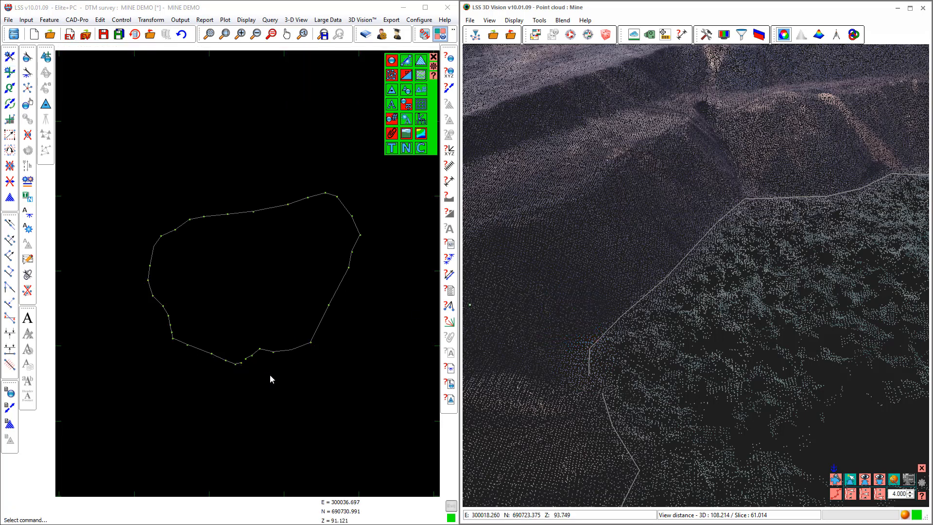
Step: Close the gap in the pond outline with a Quick Add Link from the last digitised point to the first
scroll(253, 362, up, 5)
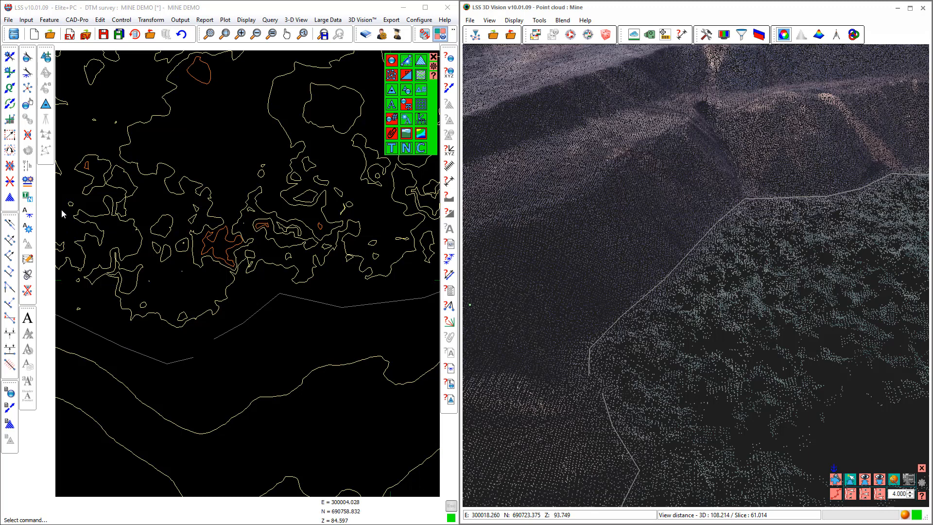
click(9, 87)
click(189, 357)
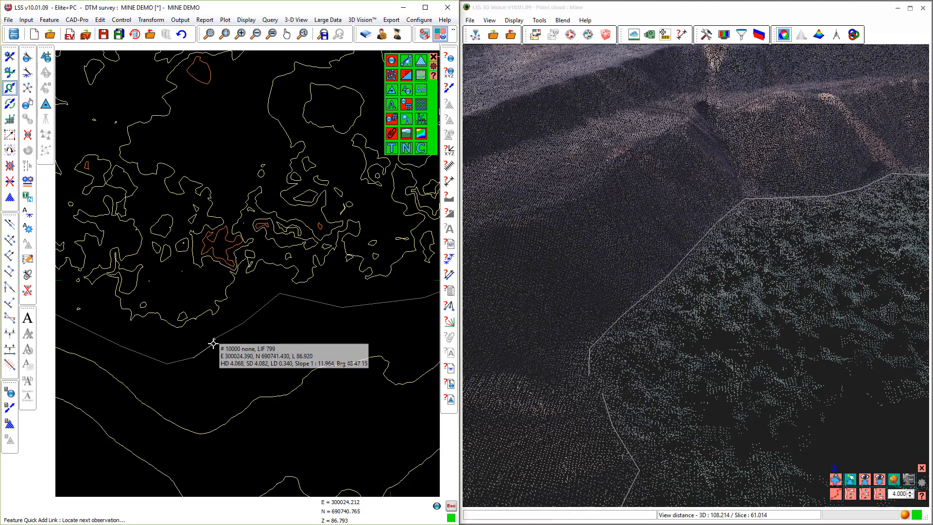
click(212, 343)
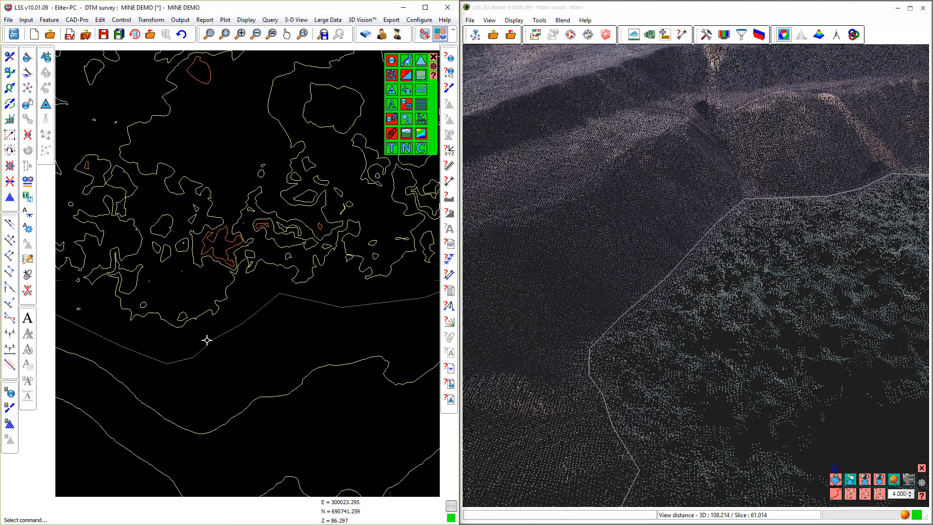
Step: Start adding a surface feature to the terrain model within the closed pond outline
scroll(209, 340, down, 3)
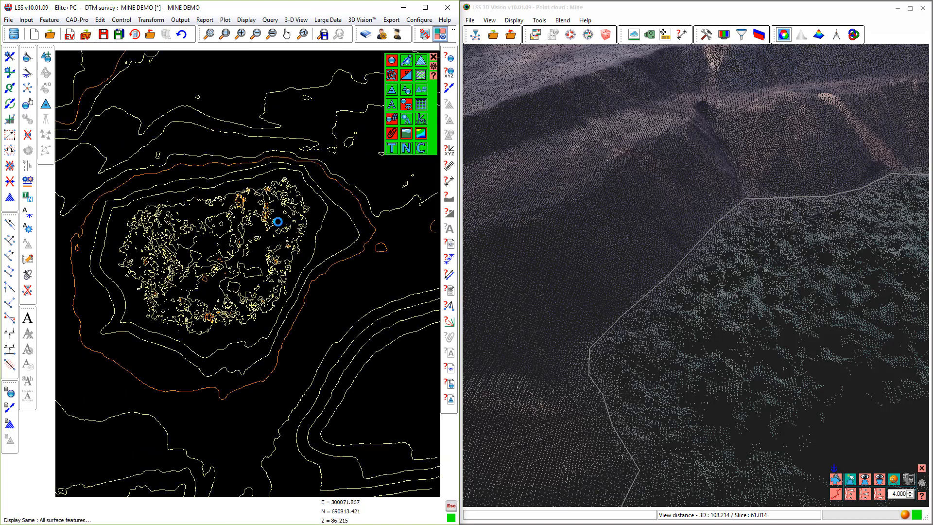
click(11, 198)
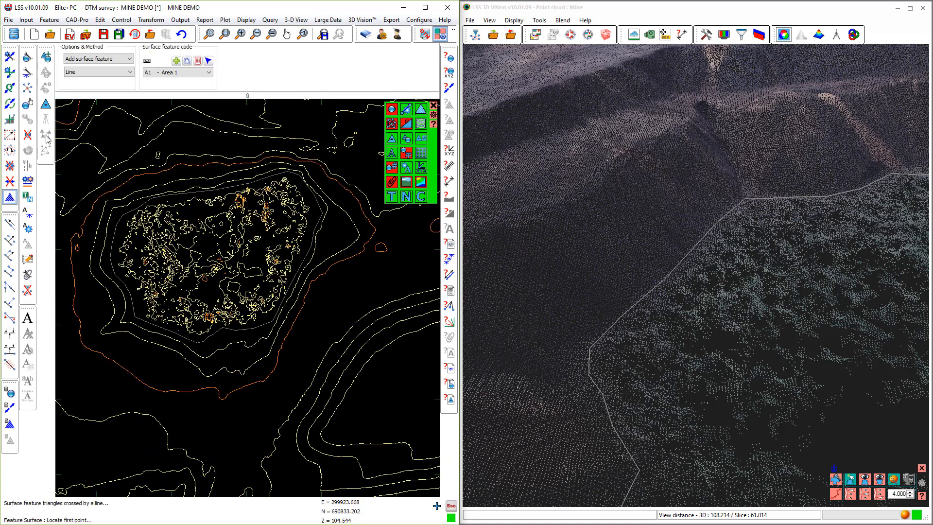
Step: Assign surface feature A1 - Area 1 to the triangles inside the pond outline using the Enclosure method, storing the changes
click(86, 72)
click(80, 100)
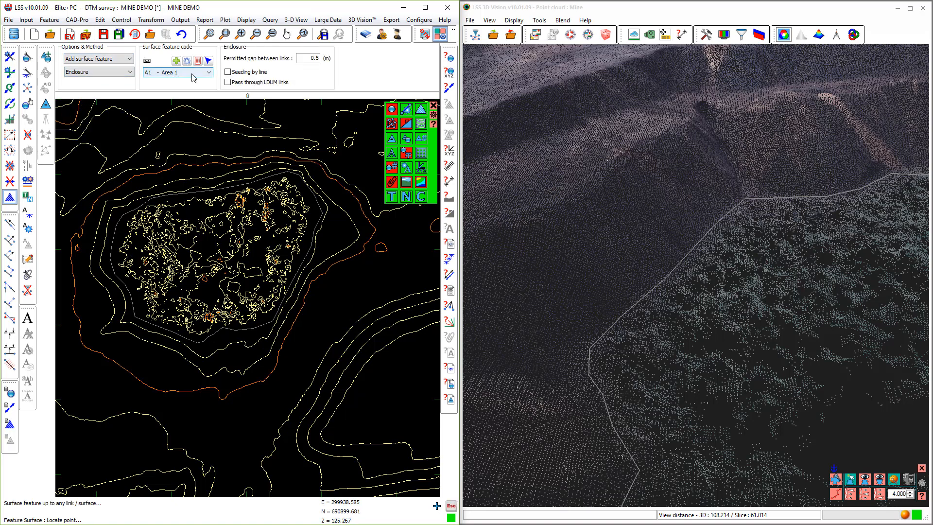
click(225, 259)
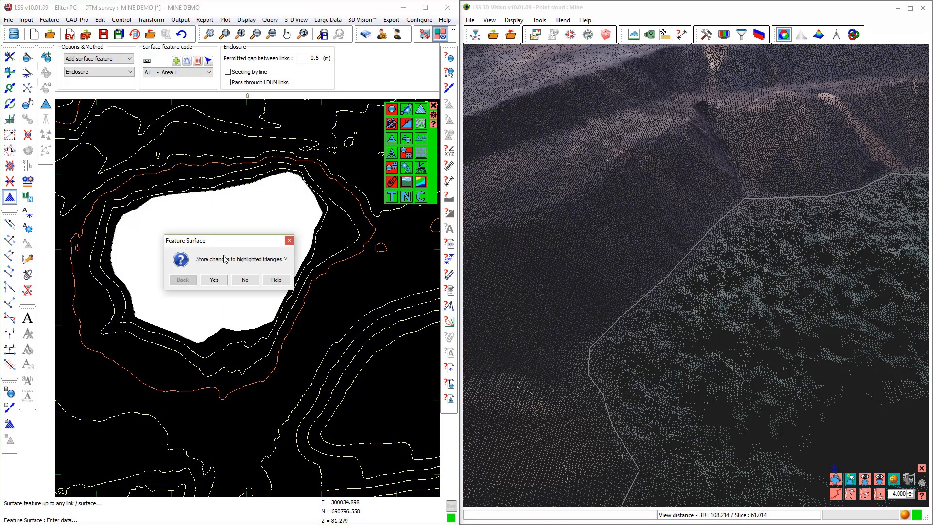
click(215, 279)
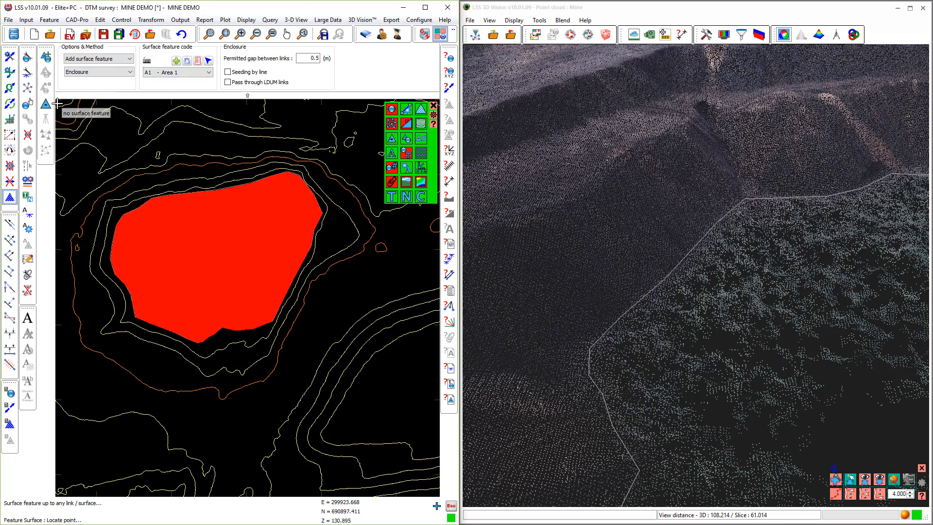
Step: Refresh the survey over-display on the Mine point cloud in LSS 3D Vision with the whole pond in view
drag(835, 400, 712, 303)
scroll(730, 338, down, 1)
scroll(712, 303, down, 1)
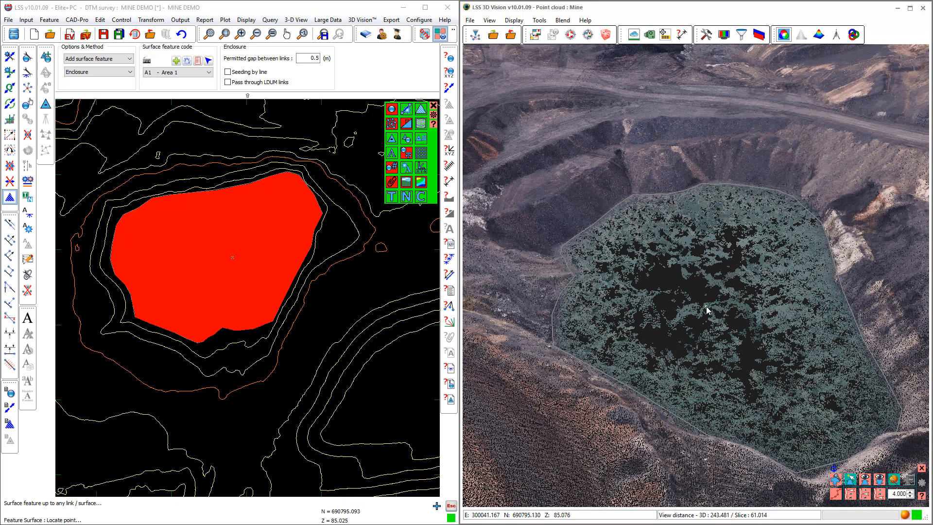
click(535, 35)
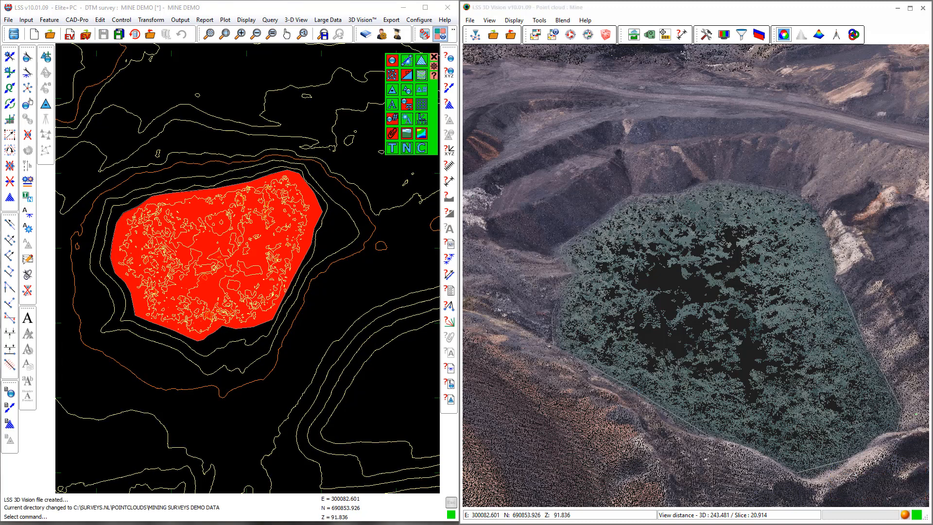
Step: Turn on spot levels, points, triangle mesh, triangle fill and profile in the DTM over-display settings
click(758, 36)
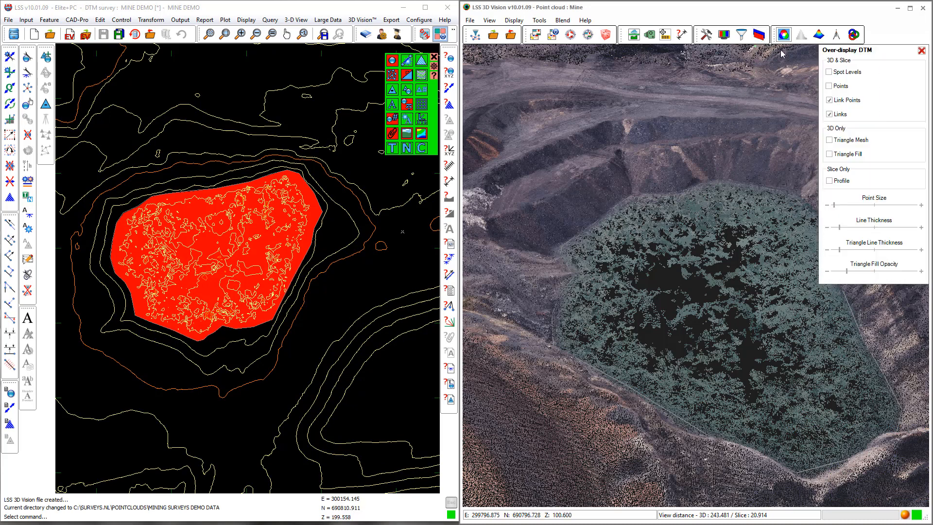
click(830, 73)
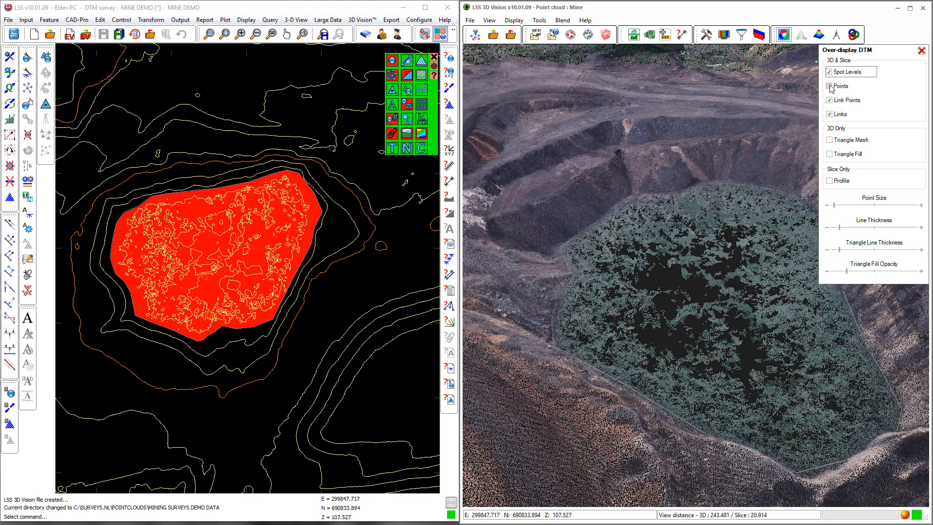
click(829, 86)
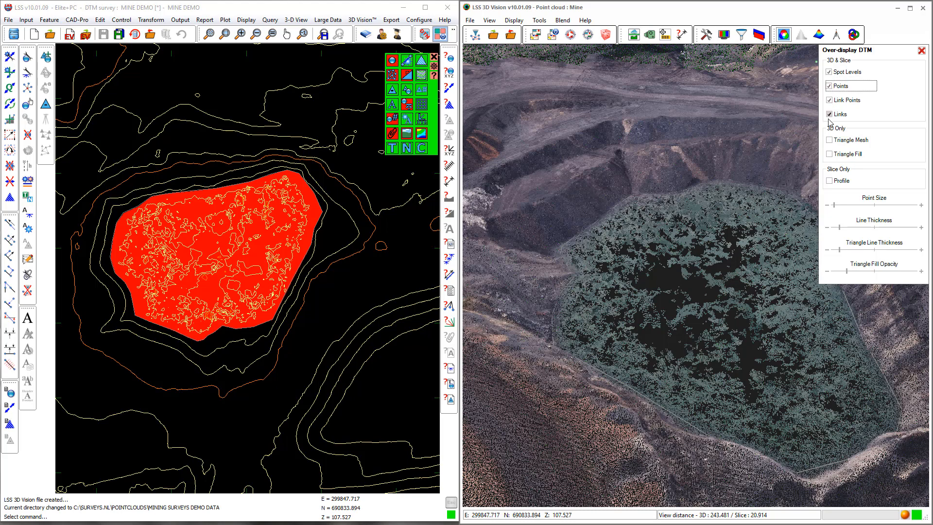
click(830, 141)
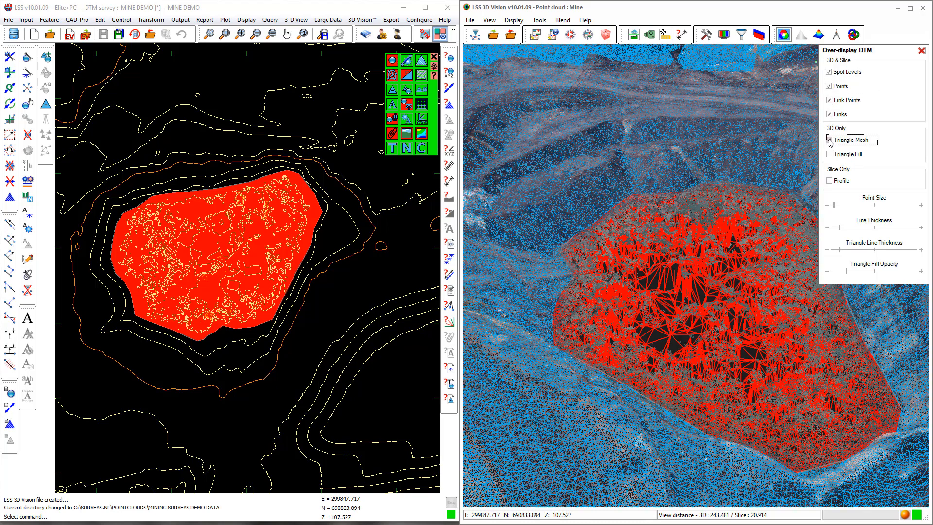
click(829, 154)
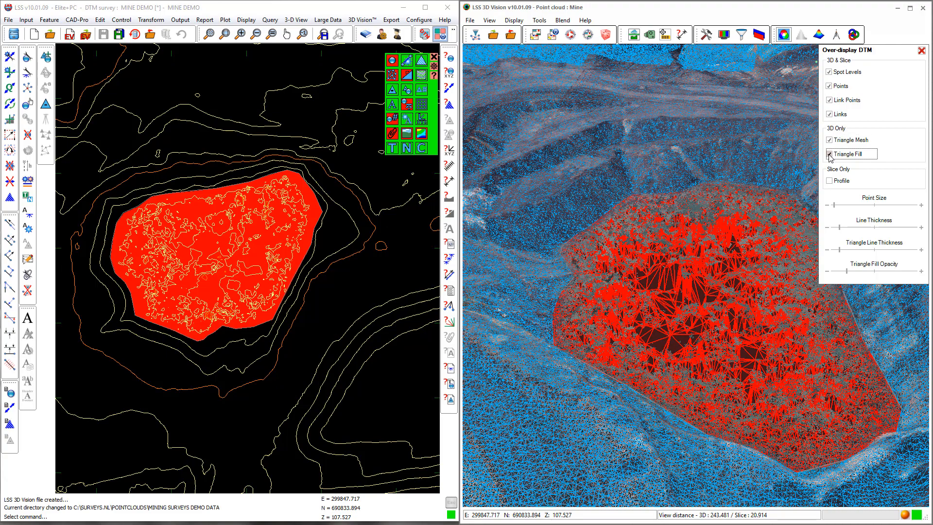
click(829, 181)
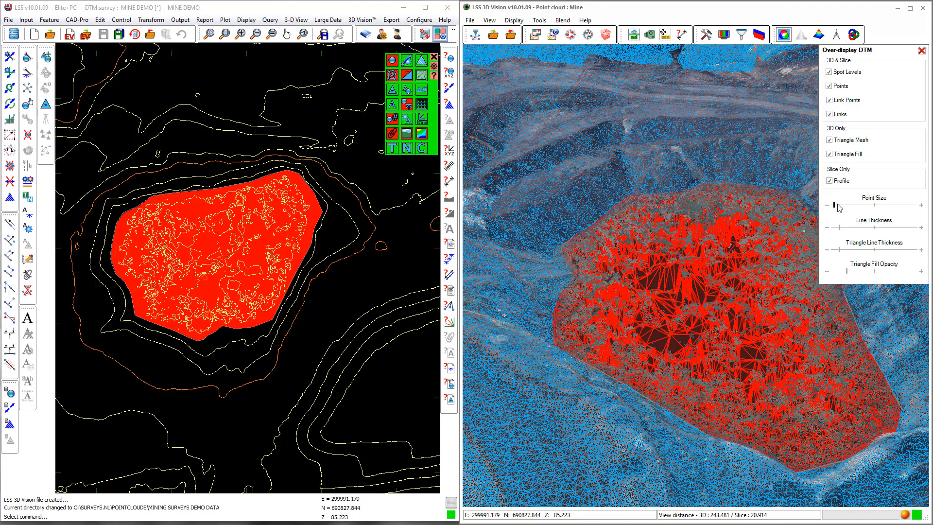
click(840, 228)
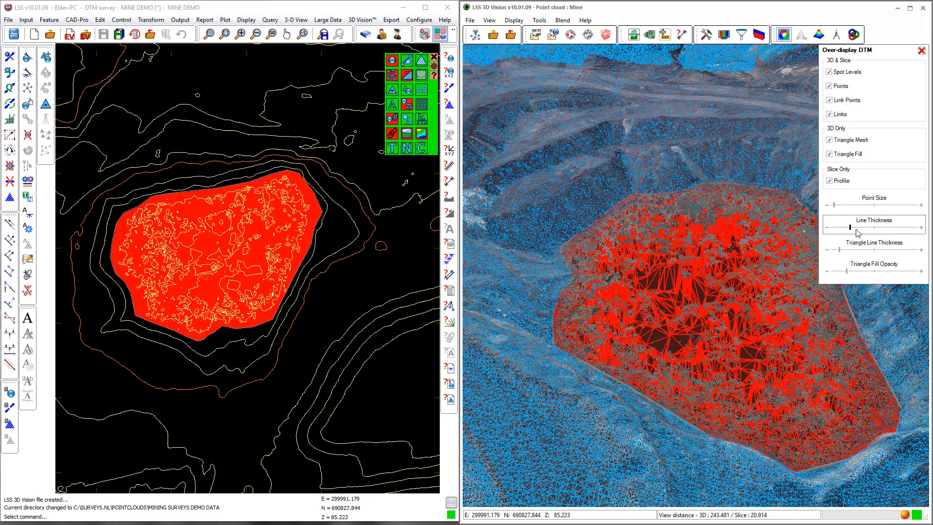
mouse_move(856, 232)
mouse_down()
mouse_move(883, 233)
mouse_move(840, 232)
mouse_up()
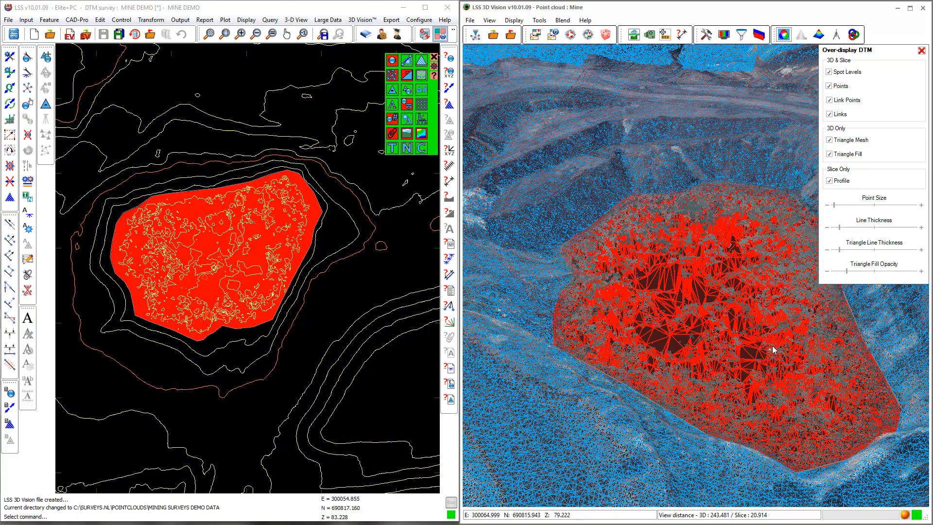
Step: Hide the over-displayed spot levels and points, keep triangle fill on, and slightly increase the triangle fill opacity
double_click(785, 460)
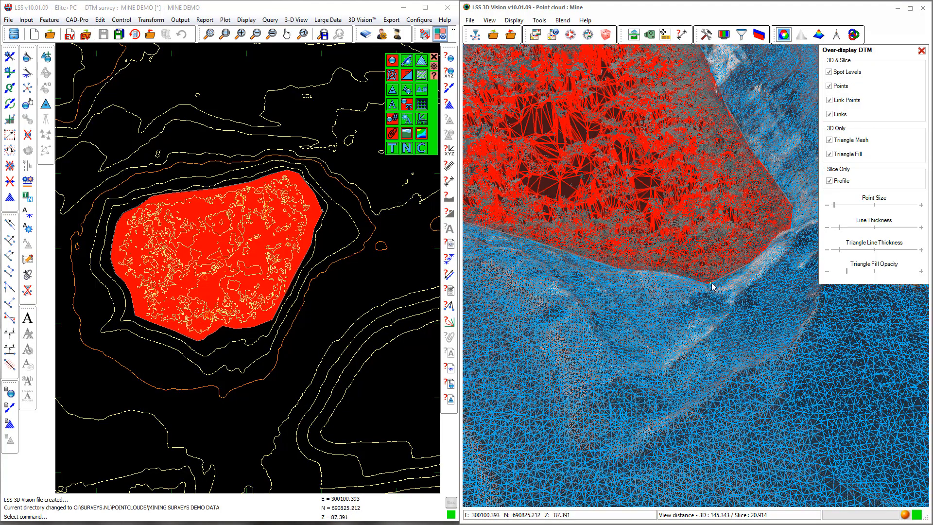
scroll(712, 286, up, 3)
scroll(719, 270, up, 2)
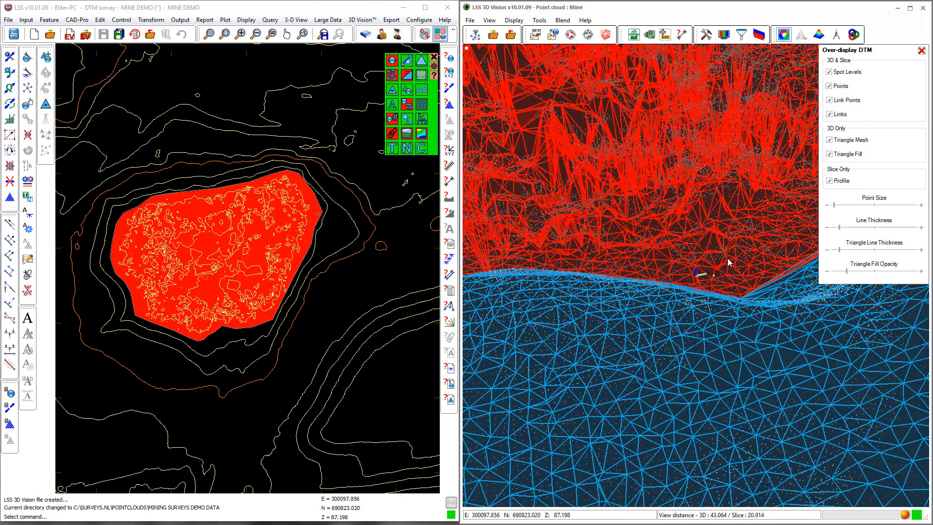
mouse_move(727, 258)
mouse_down()
mouse_move(734, 262)
mouse_move(691, 259)
mouse_move(705, 244)
mouse_move(712, 267)
mouse_up()
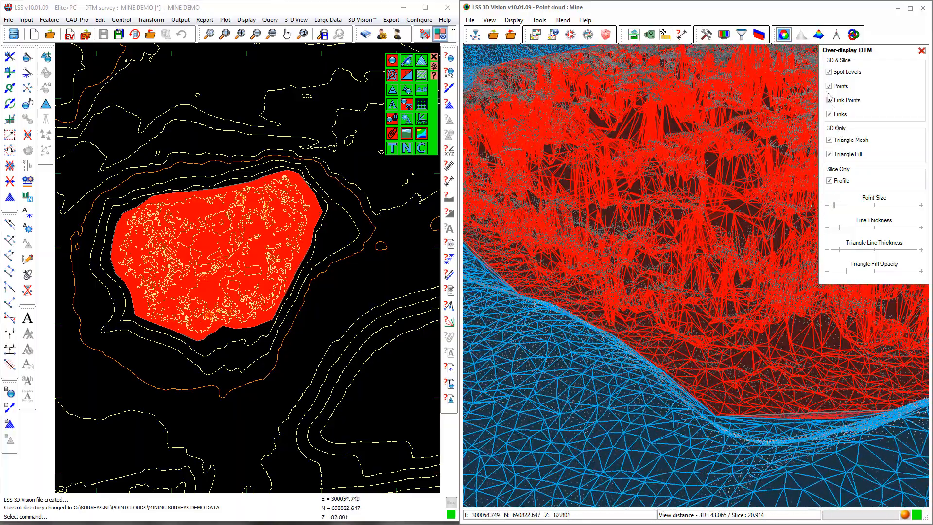
click(829, 72)
click(830, 86)
click(830, 154)
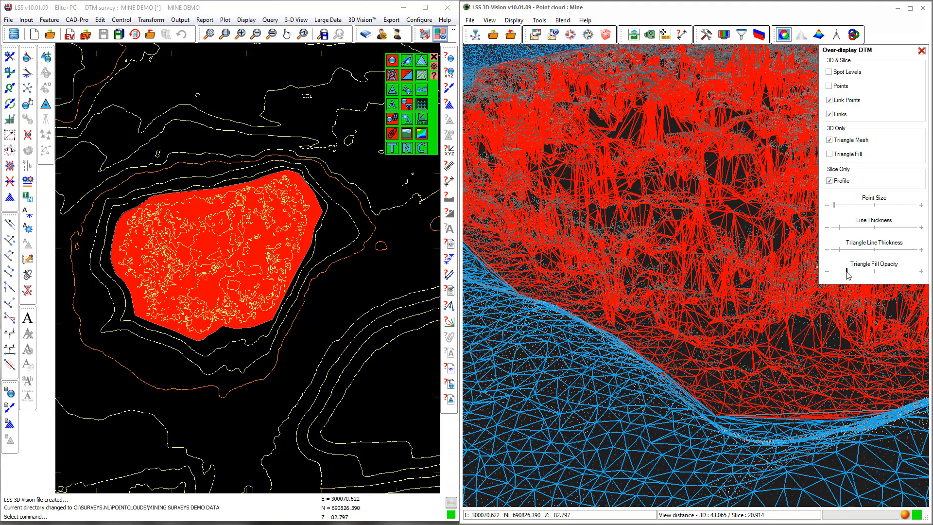
click(829, 154)
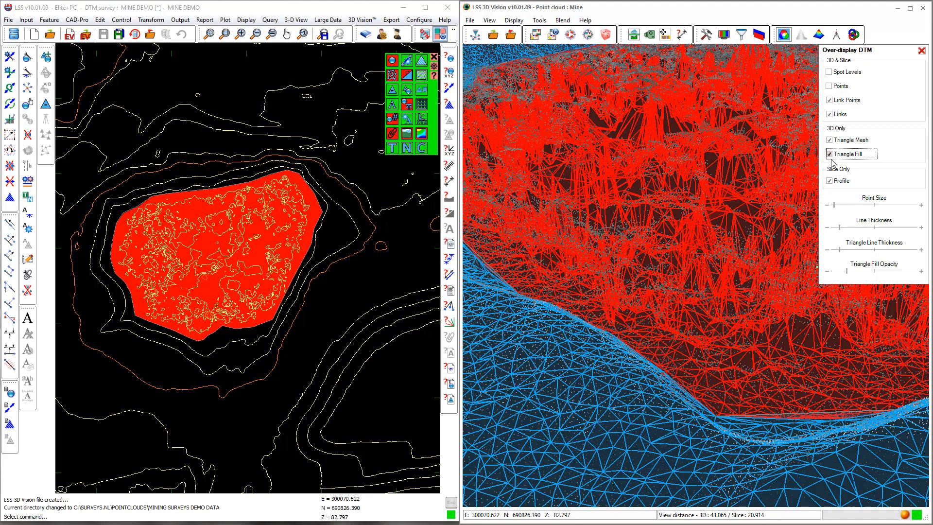
click(847, 273)
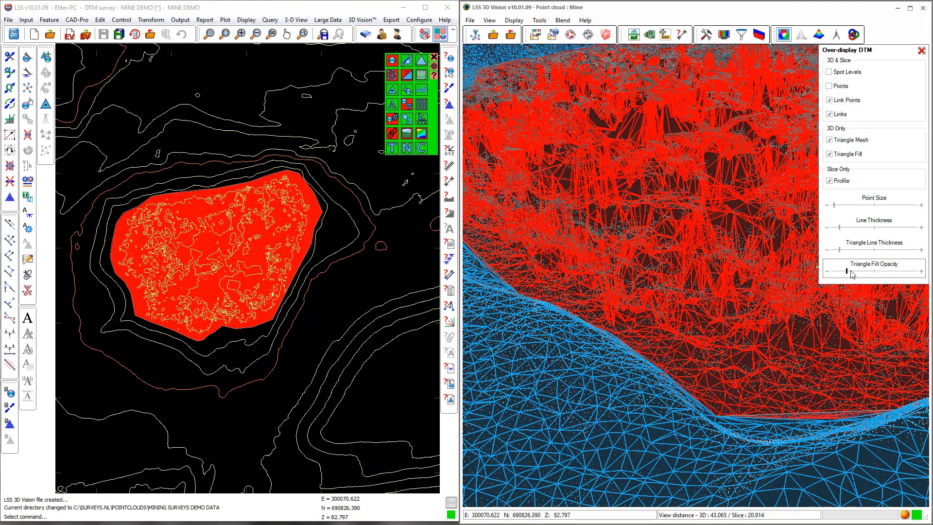
drag(847, 272, 859, 272)
Step: Remove all observations within the boundary of surface feature A1 from the survey
click(28, 135)
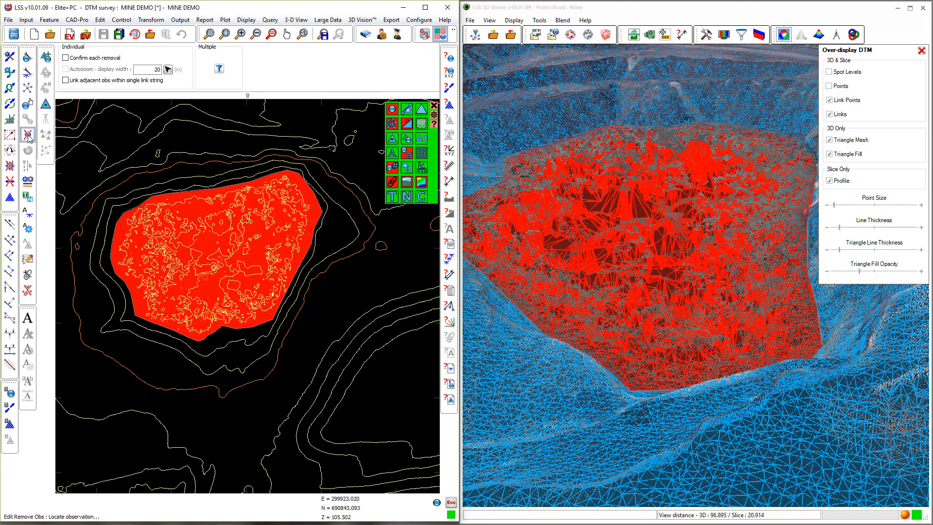
click(220, 70)
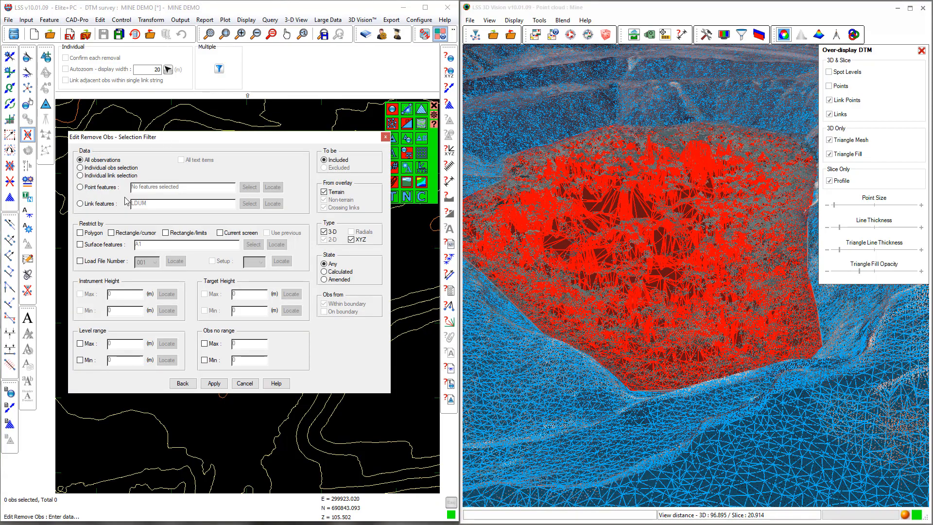
click(80, 244)
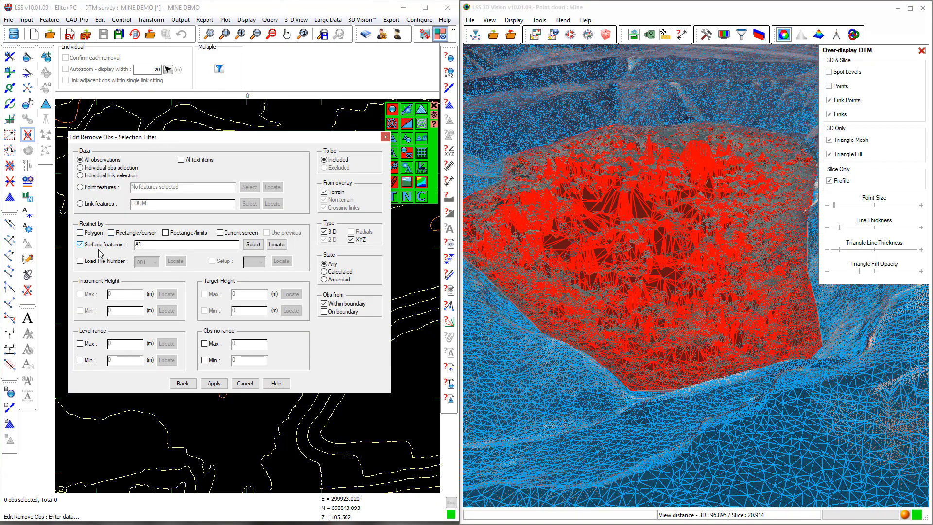
click(214, 383)
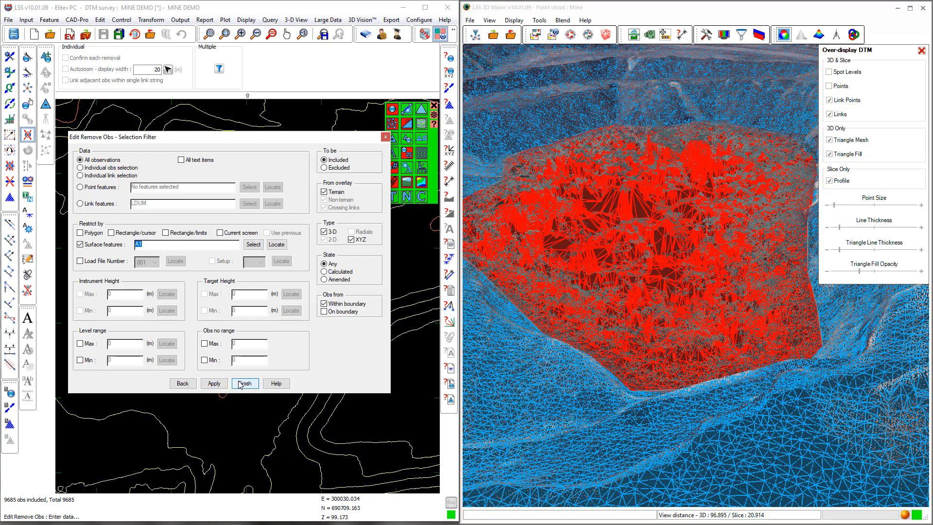
click(243, 384)
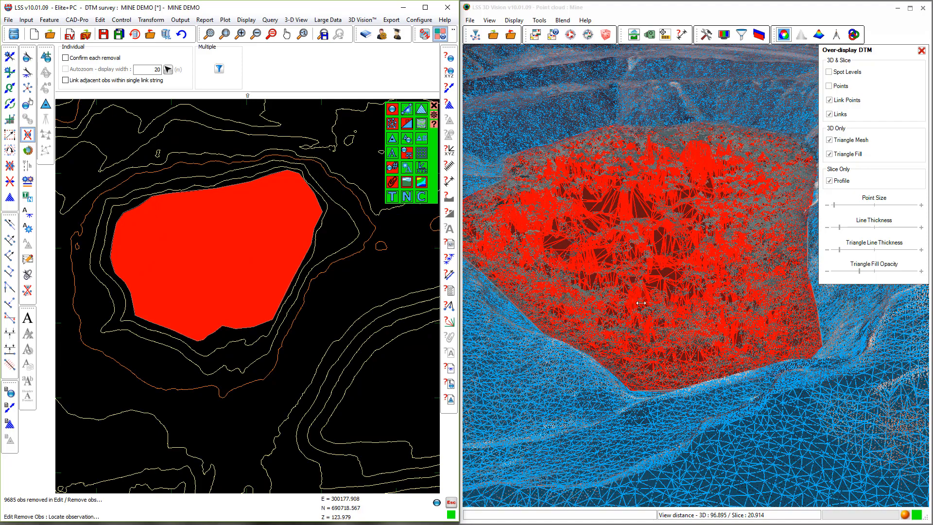
Step: Save the survey and refresh its over-display on the point cloud with the over-display settings closed
click(921, 50)
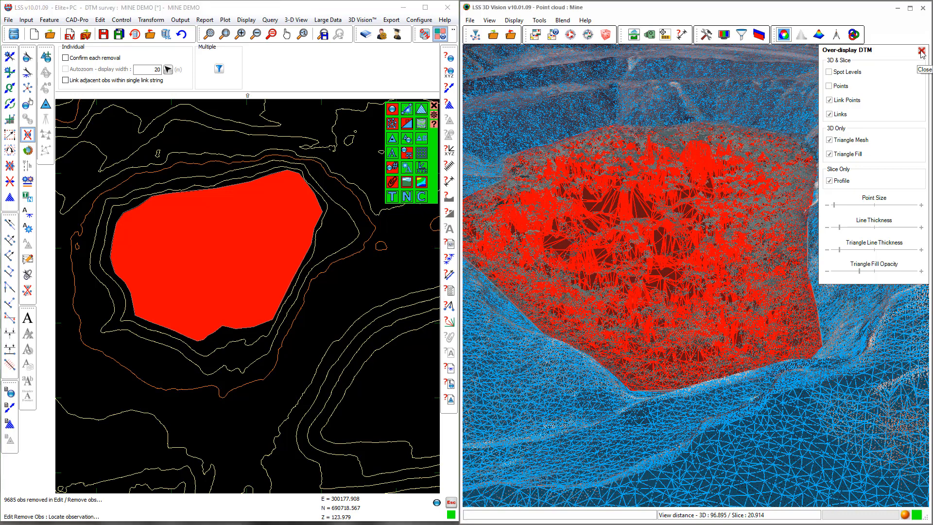
click(103, 34)
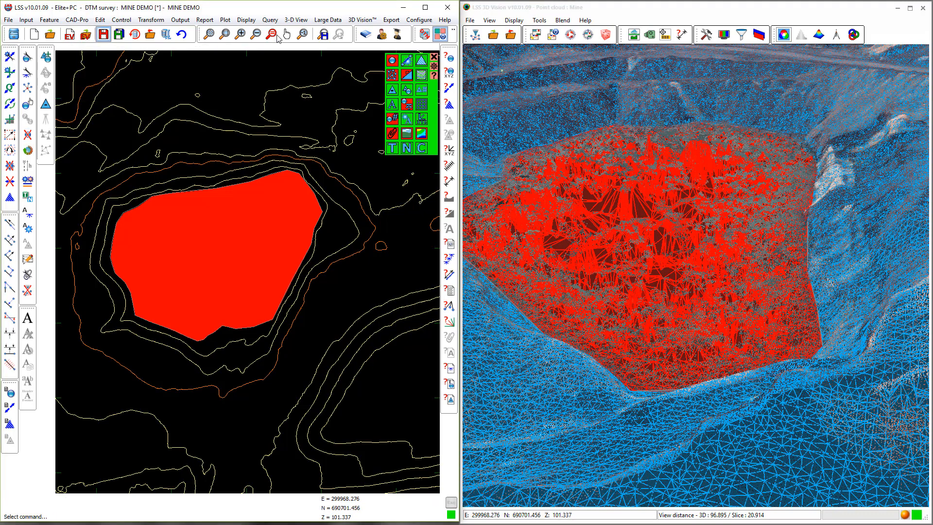
click(536, 39)
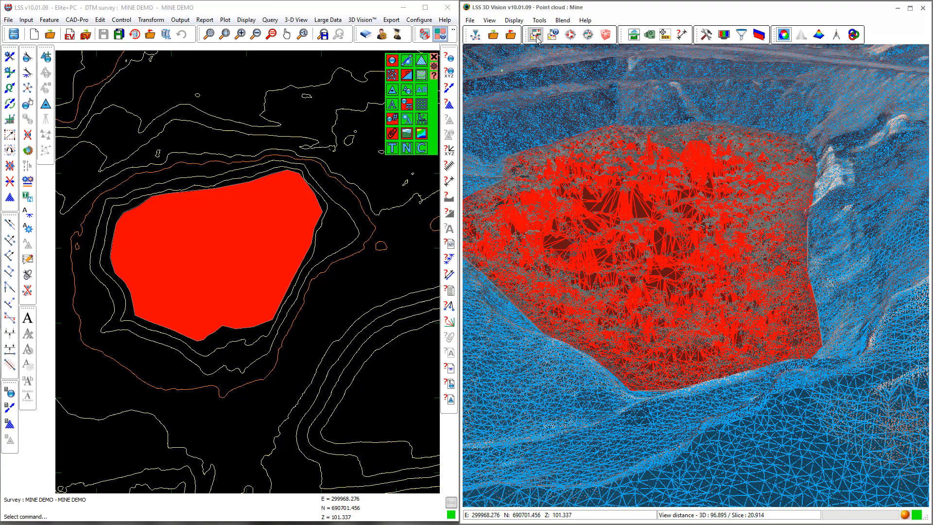
click(536, 36)
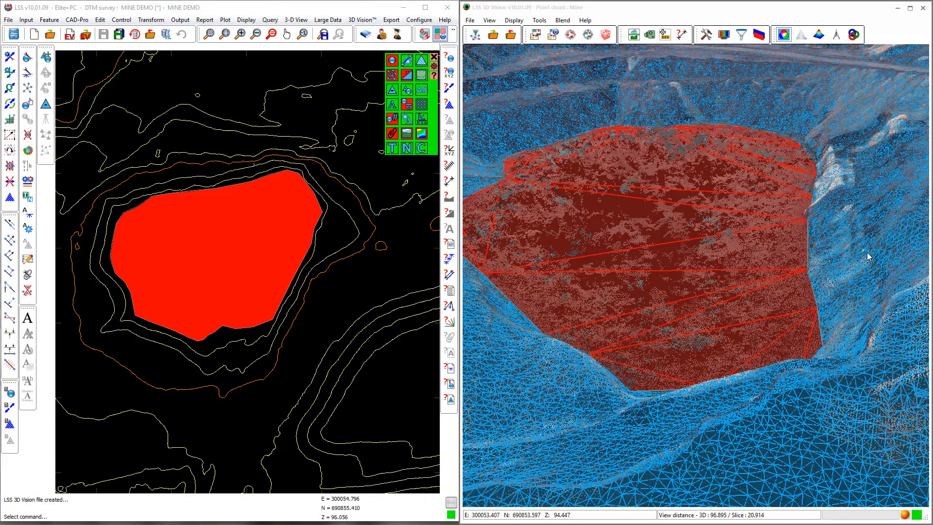
mouse_move(822, 276)
mouse_down()
mouse_move(800, 262)
mouse_move(810, 211)
mouse_move(843, 244)
mouse_move(857, 296)
mouse_move(821, 296)
mouse_move(801, 275)
mouse_move(768, 272)
mouse_up()
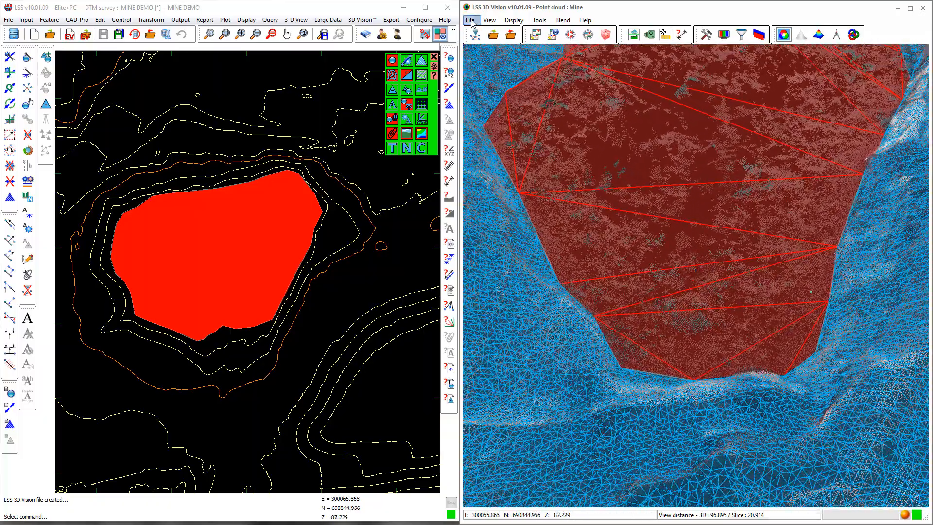
Step: Close the Mine point cloud and over-display the current survey on its own, viewed close up at the pond
click(470, 20)
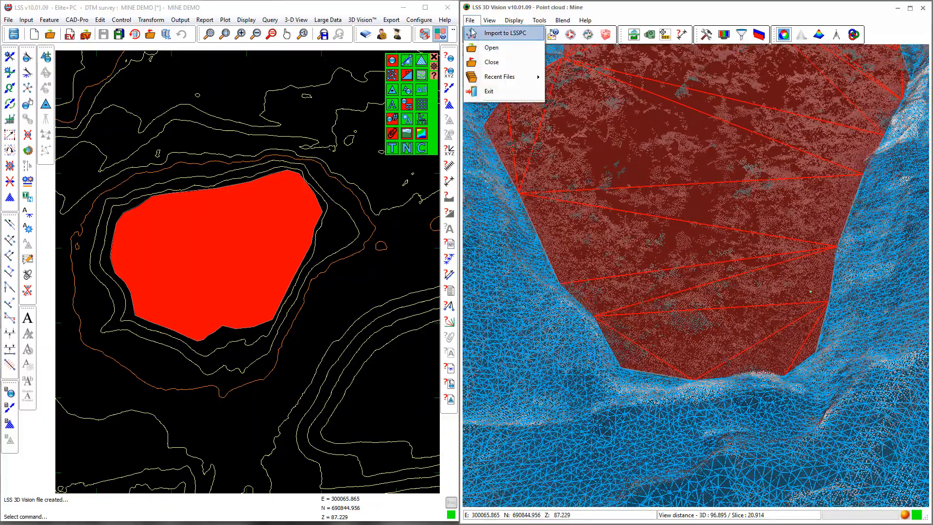
click(488, 62)
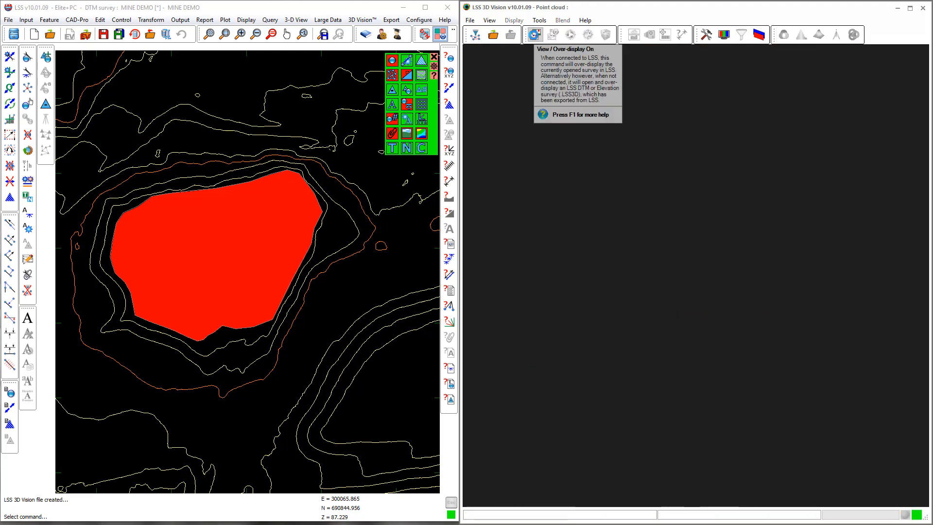
click(534, 34)
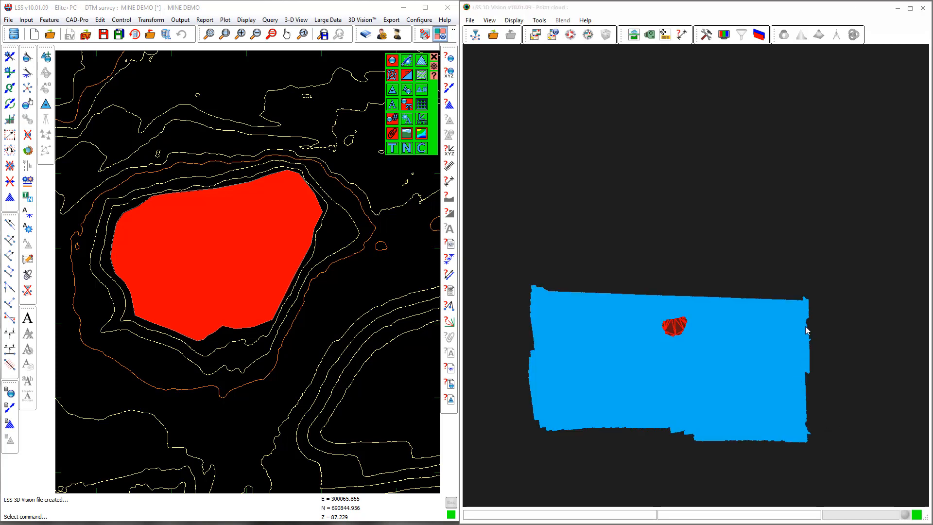
drag(678, 336, 689, 317)
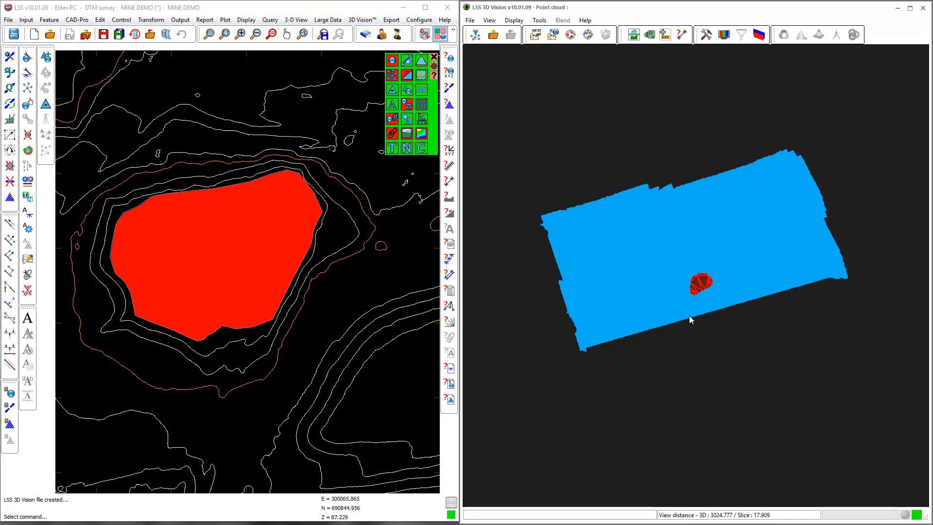
scroll(706, 294, up, 2)
scroll(706, 294, up, 5)
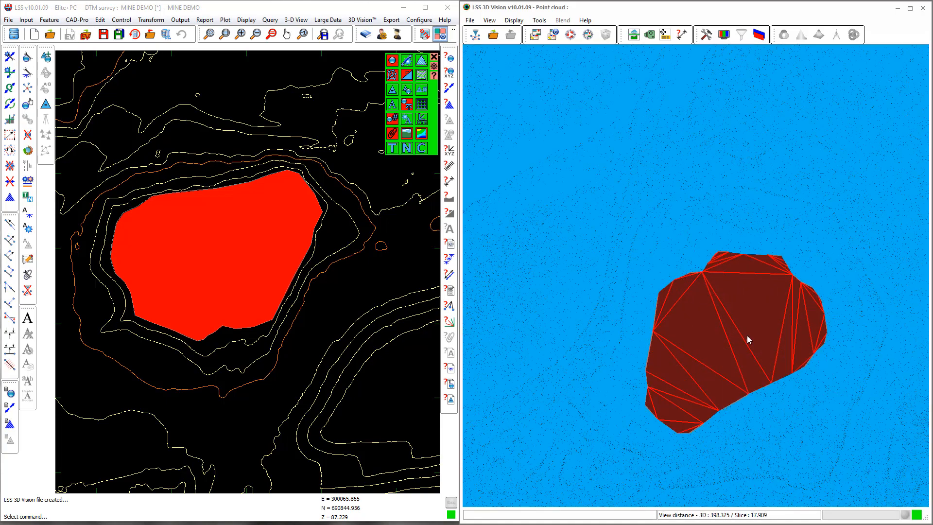
drag(748, 320, 757, 296)
scroll(757, 331, up, 3)
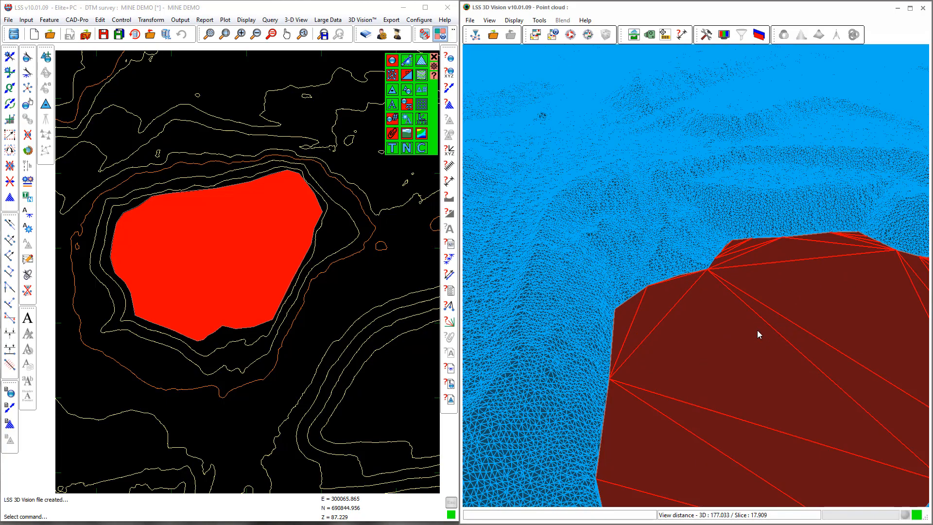
Step: Examine the pond's triangulated surface and its edges in 3D from several angles
drag(757, 331, 880, 324)
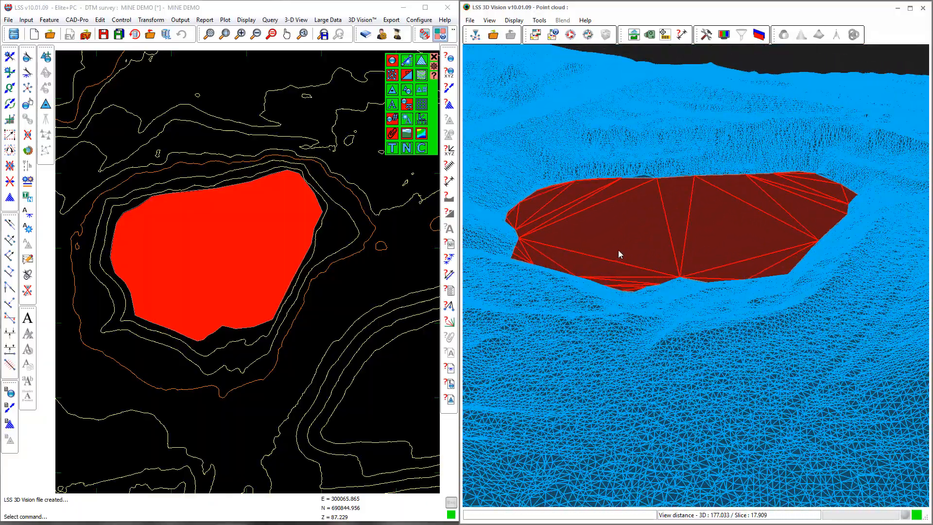
drag(788, 327, 801, 335)
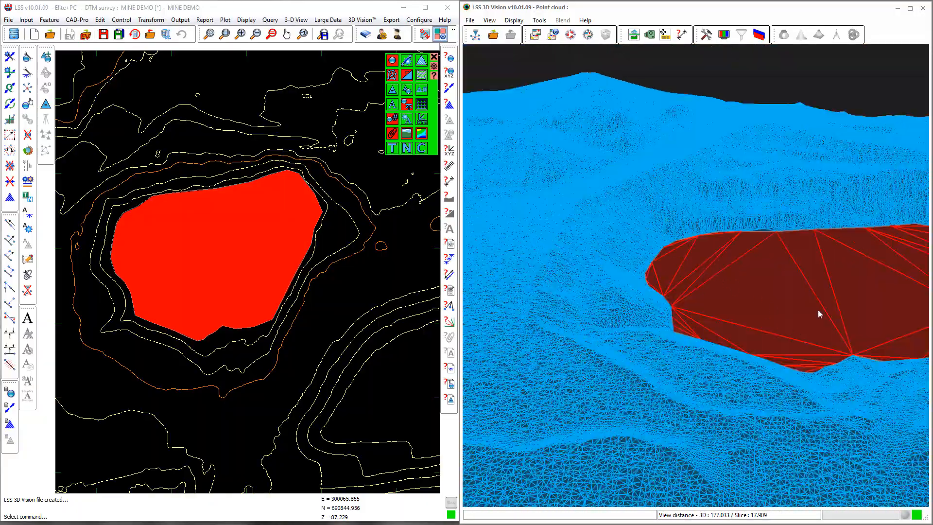
scroll(844, 302, up, 5)
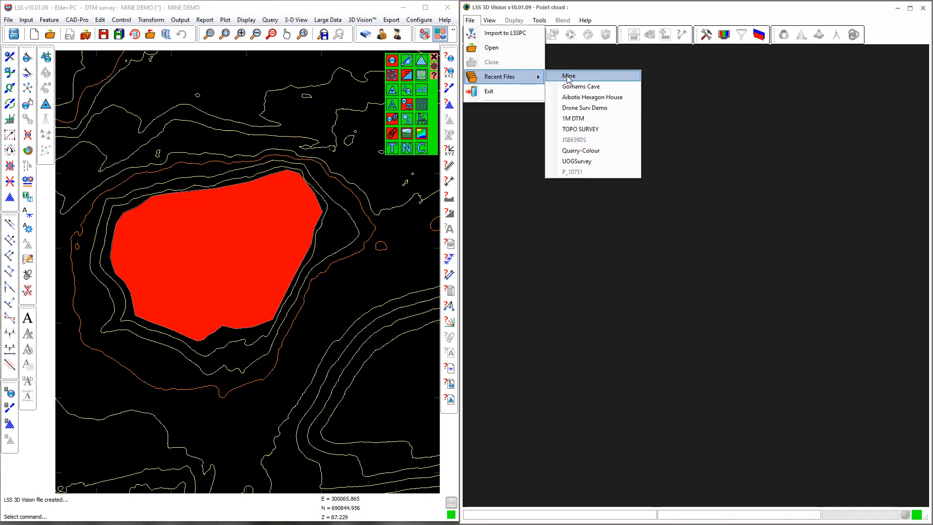
Step: Reopen the recent Mine point cloud and bring the pale stockpile beside the pond into close view
click(567, 74)
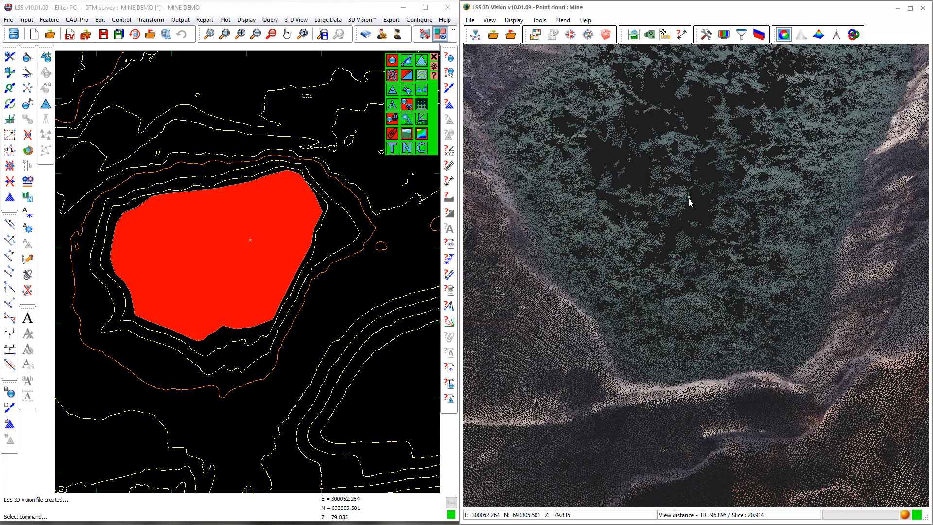
scroll(689, 200, down, 10)
scroll(681, 189, down, 2)
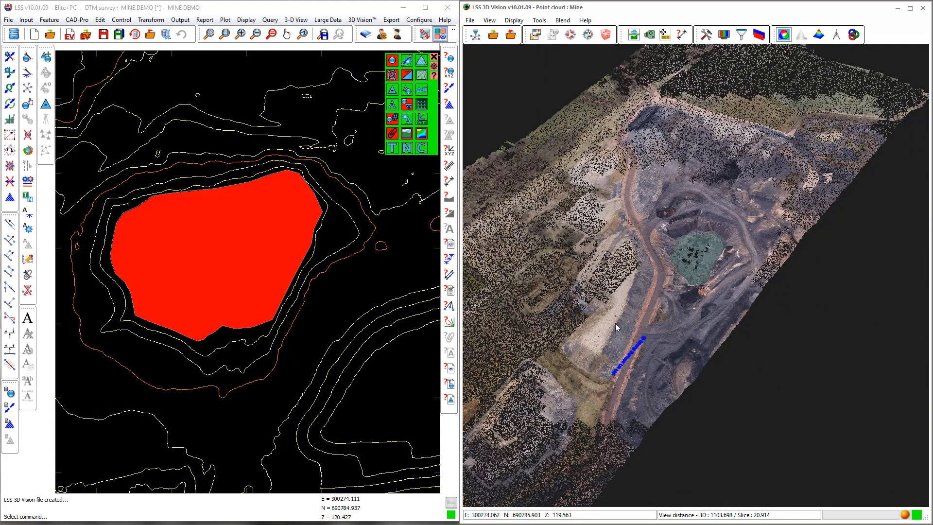
drag(637, 298, 640, 210)
scroll(632, 306, up, 8)
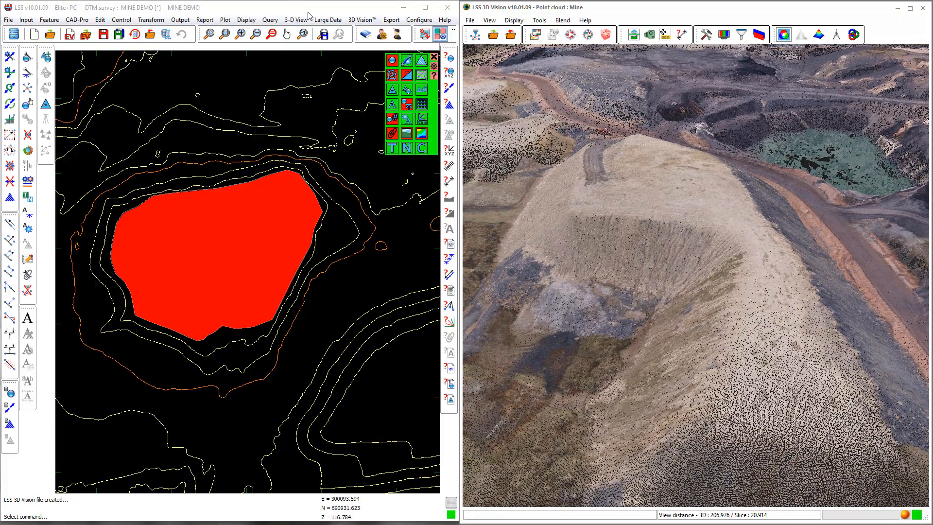
Step: Window-zoom the plan view onto the stockpile contours just east of the pond
click(285, 213)
scroll(265, 252, down, 5)
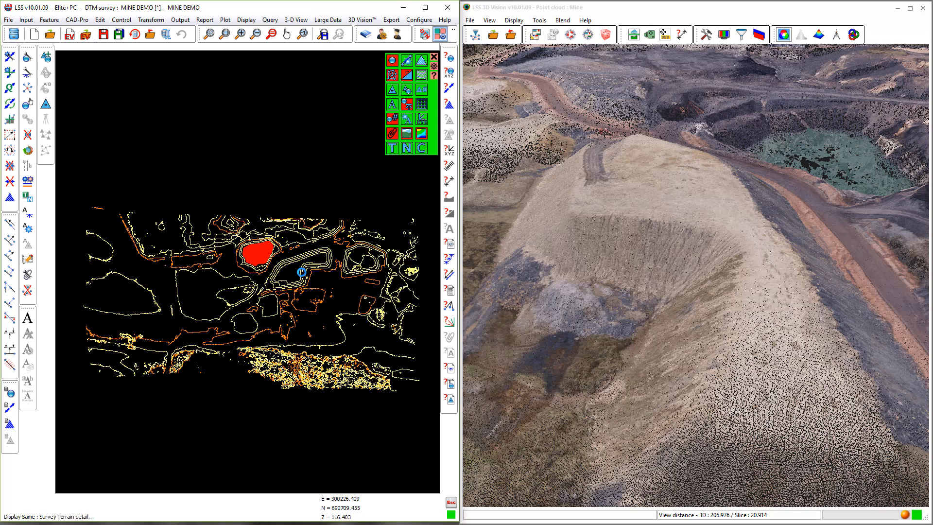
click(225, 37)
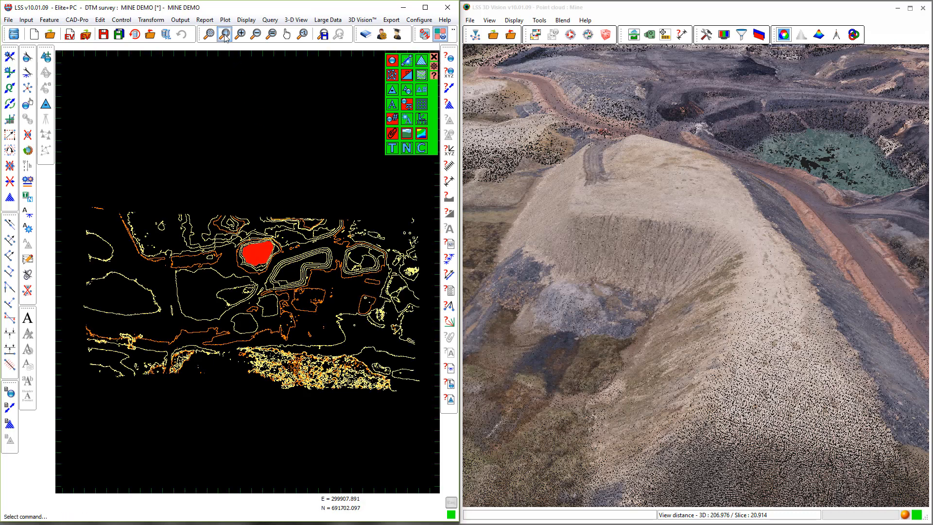
click(253, 296)
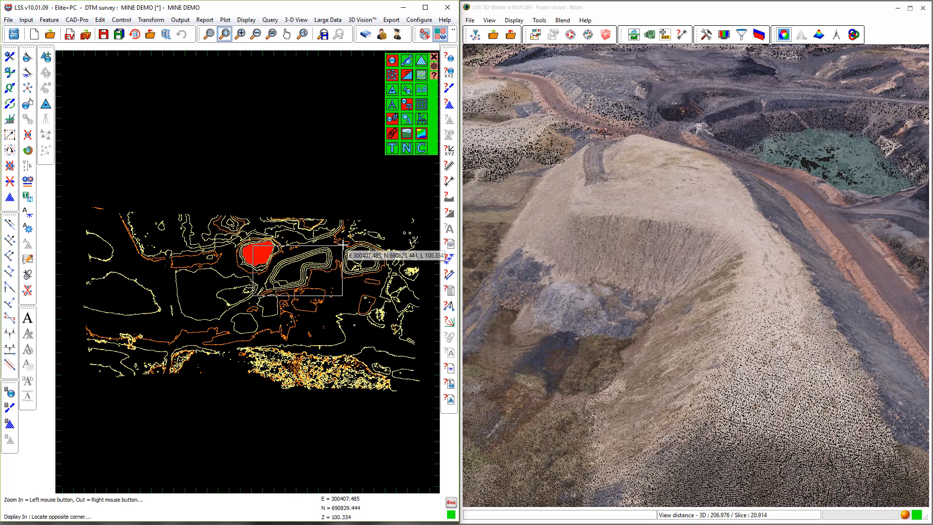
click(344, 242)
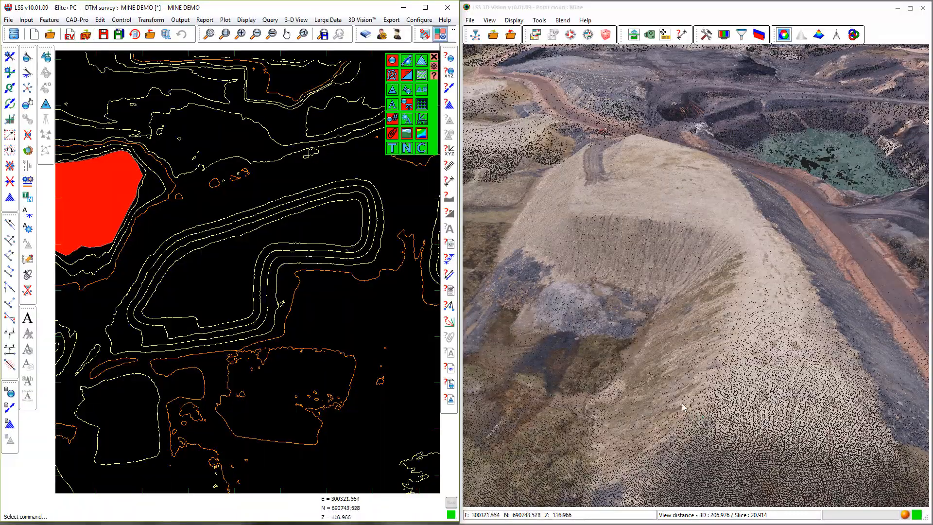
Step: Digitise a TB - Top of bank link feature from the point cloud along the lower outer edge of the stockpile ramp
mouse_move(672, 280)
mouse_down()
mouse_move(704, 285)
mouse_move(607, 290)
mouse_move(824, 328)
mouse_move(584, 329)
mouse_move(603, 323)
mouse_move(623, 322)
mouse_move(644, 343)
mouse_move(588, 346)
mouse_move(633, 354)
mouse_move(645, 318)
mouse_up()
mouse_move(653, 374)
mouse_down()
mouse_move(639, 392)
mouse_move(657, 346)
mouse_up()
scroll(639, 394, up, 1)
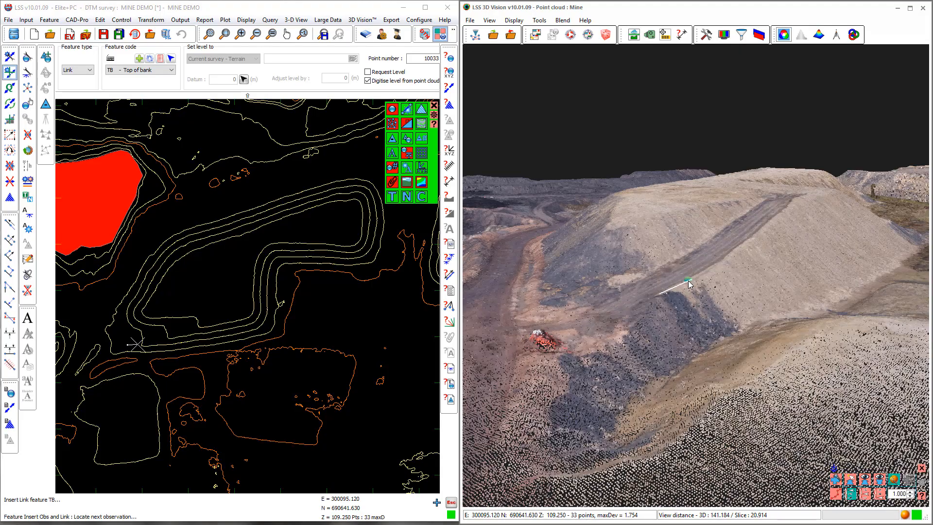
click(699, 276)
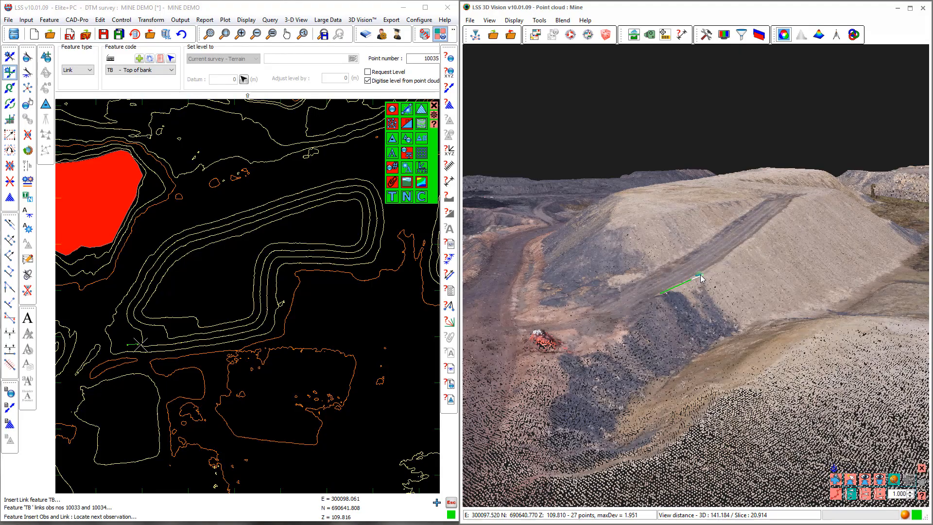
click(714, 269)
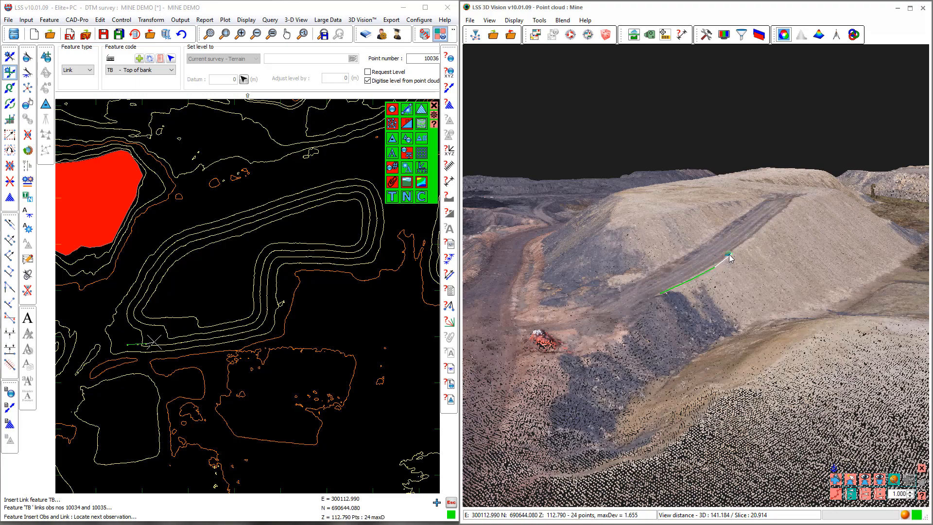
scroll(741, 247, up, 5)
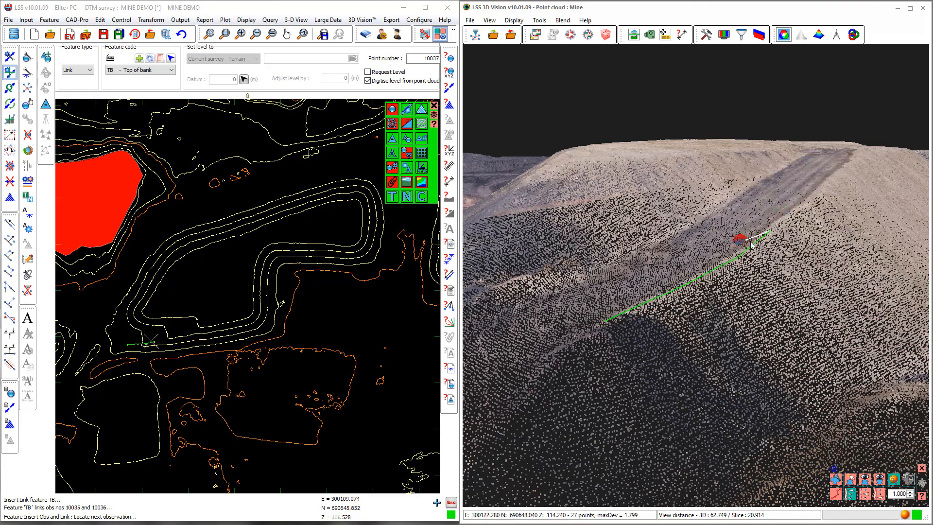
Step: Continue the top-of-bank link up the ramp's outer edge to the ramp head and end the feature
scroll(704, 272, up, 5)
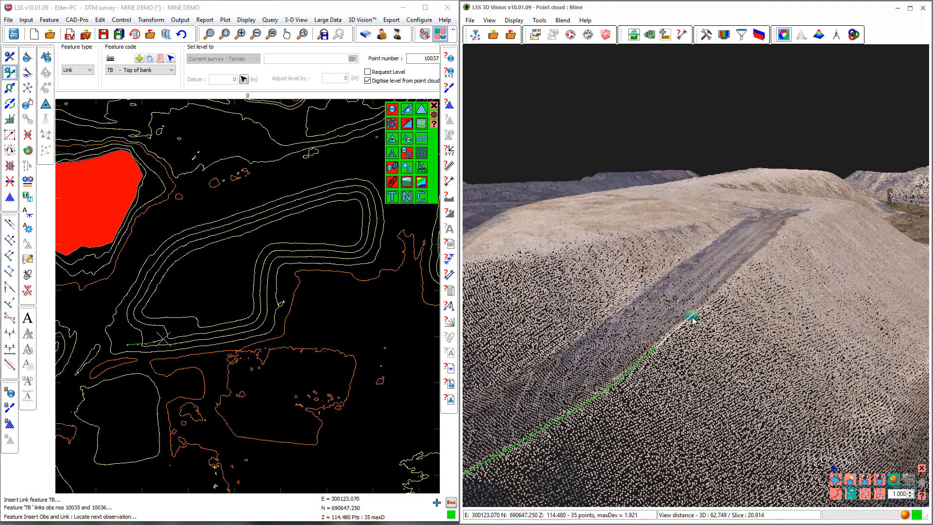
click(694, 315)
click(734, 275)
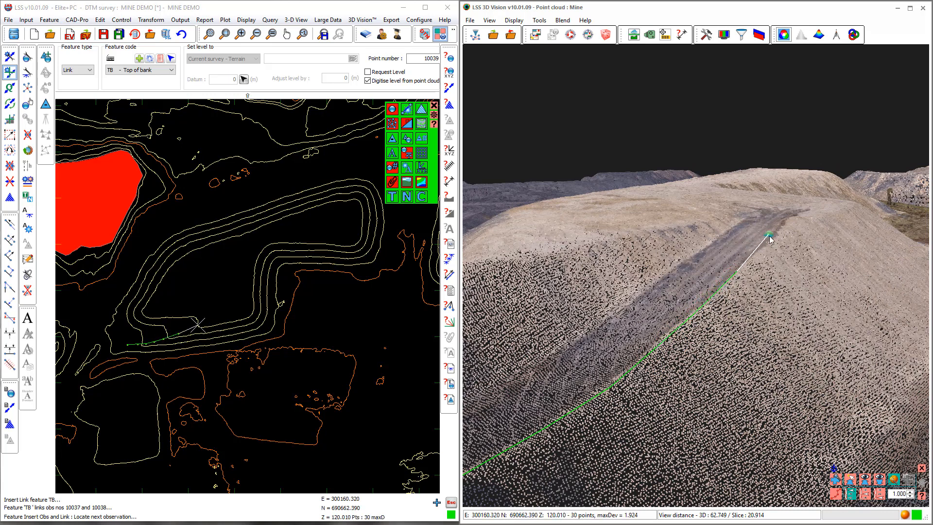
click(771, 242)
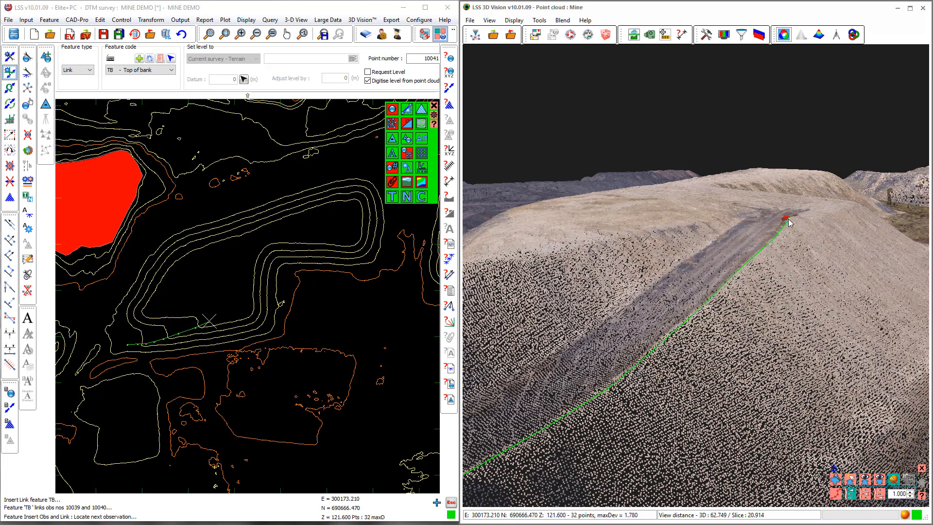
click(798, 218)
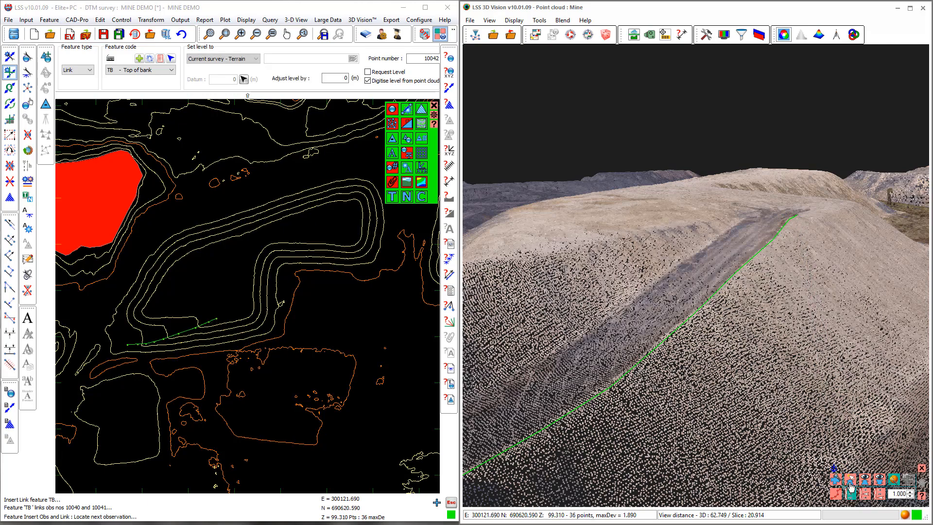
mouse_move(836, 248)
middle_down()
mouse_move(778, 256)
mouse_move(559, 357)
middle_up()
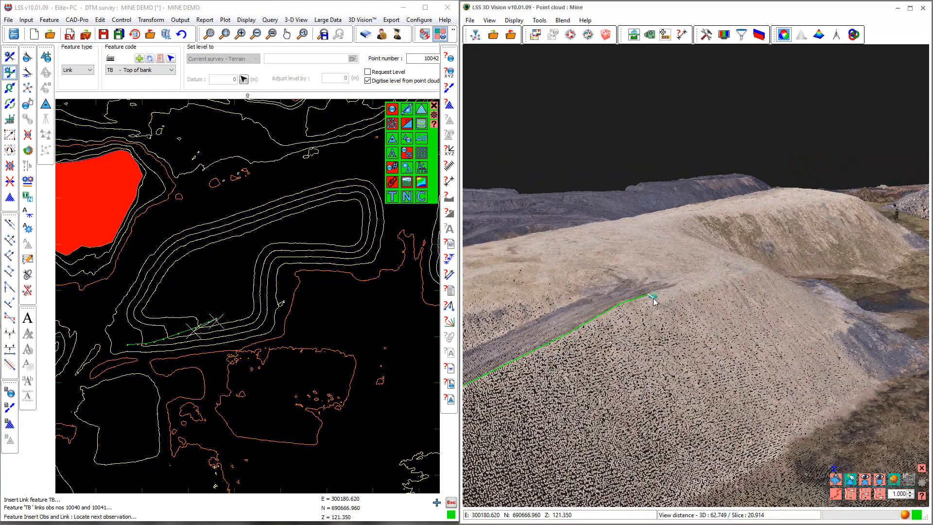
key(Escape)
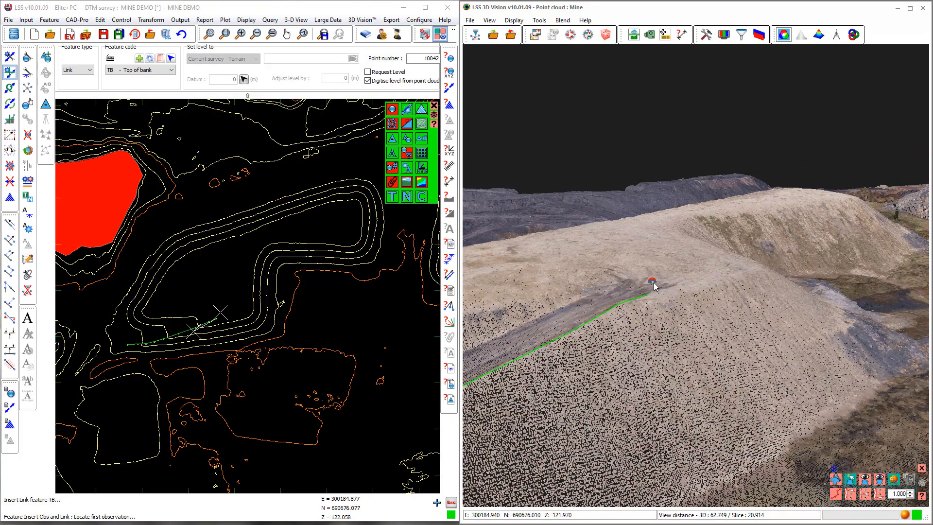
Step: Digitise a second TB link feature from the ramp head around the stockpile crest's outer corner towards the gully, and end it
click(685, 296)
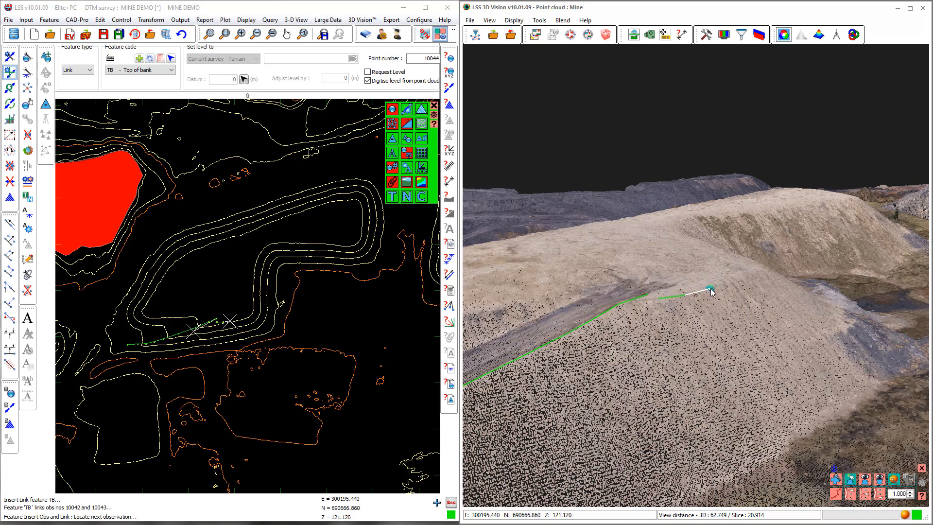
middle_click(759, 272)
scroll(718, 281, up, 3)
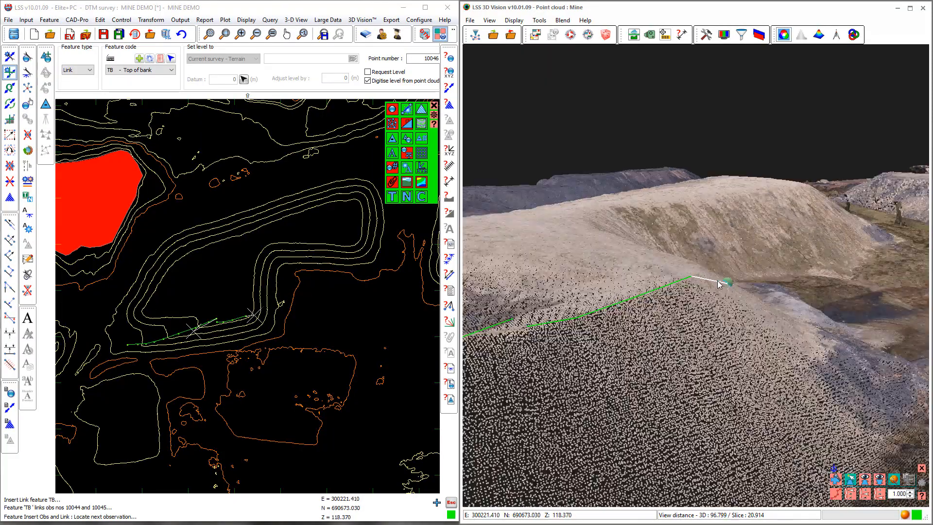
middle_drag(718, 281, 673, 303)
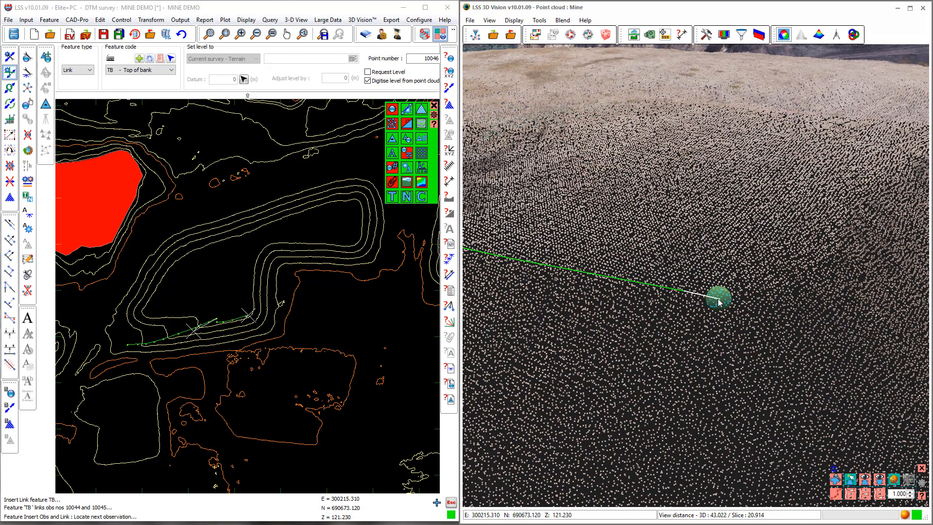
click(719, 298)
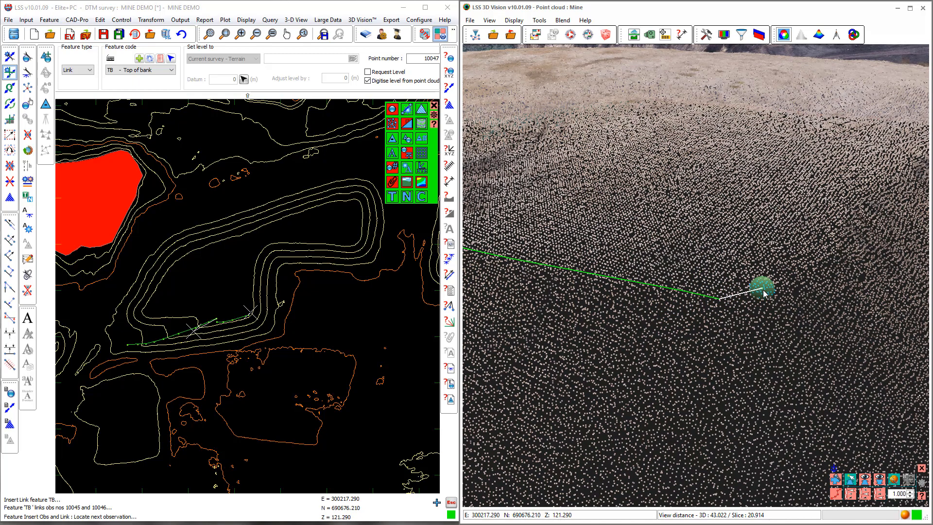
click(823, 244)
scroll(823, 239, down, 5)
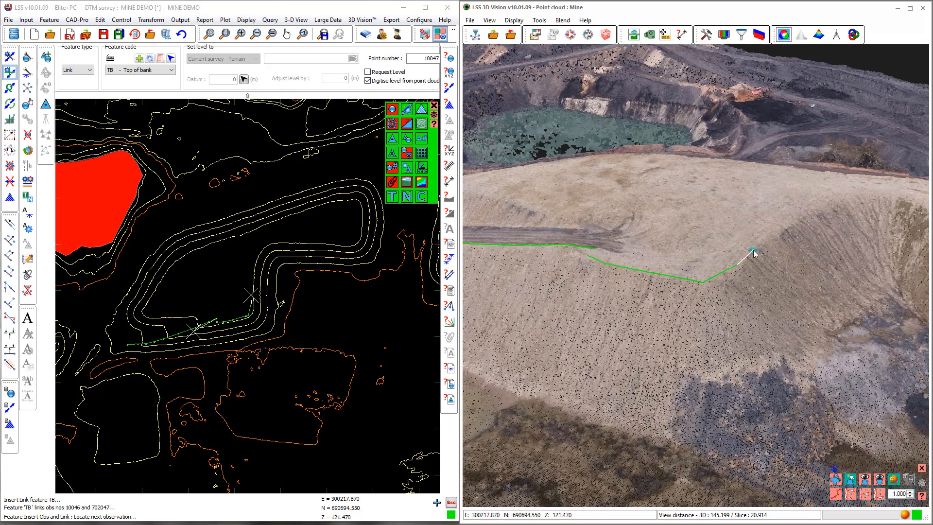
click(795, 218)
key(Escape)
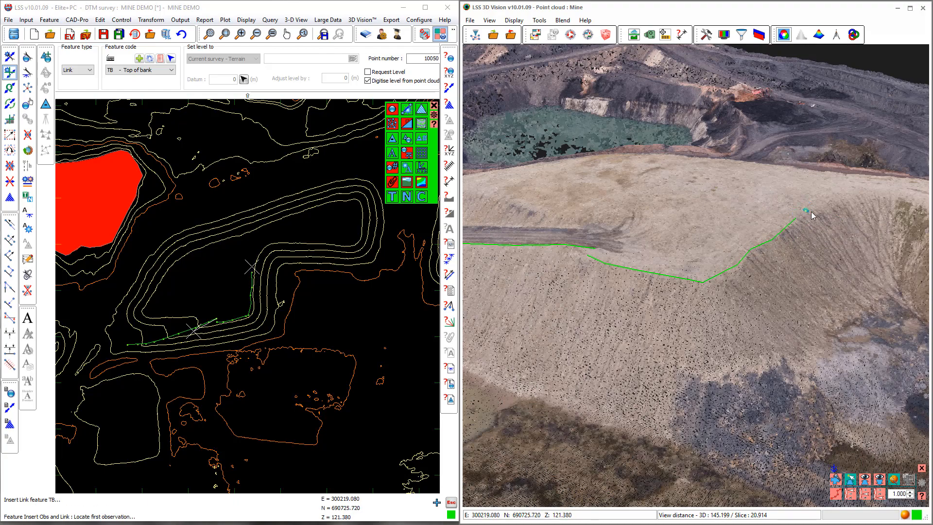
Step: Digitise a short separate TB link segment on the stockpile crest beyond the gully and end it
middle_drag(850, 228, 696, 301)
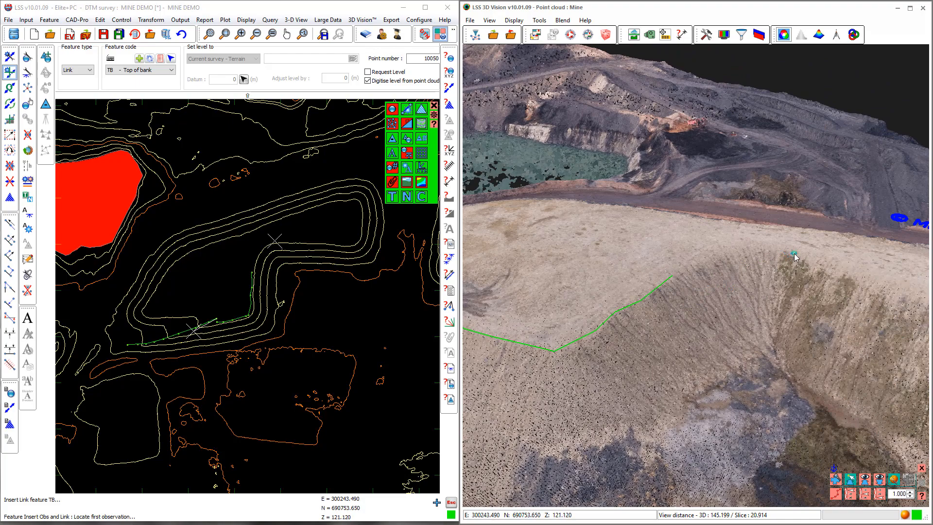
click(848, 268)
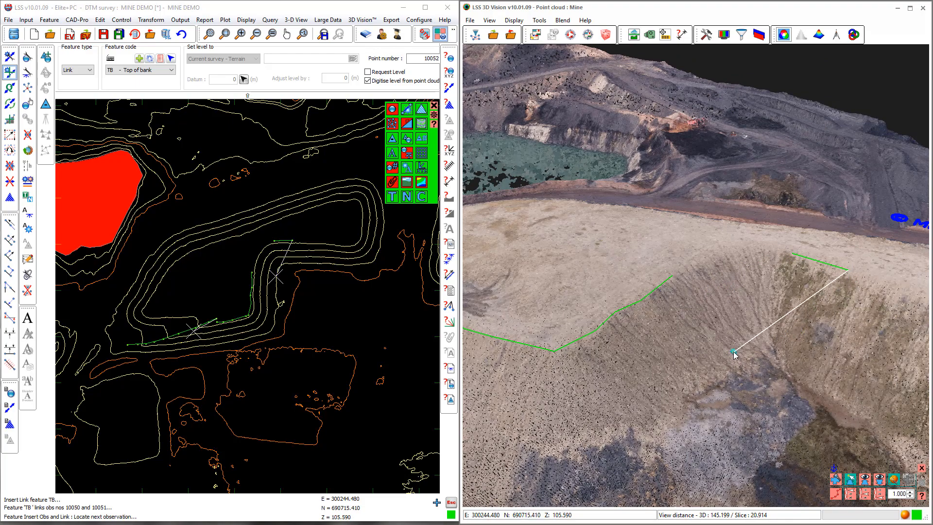
key(Escape)
Step: Examine the digitised stockpile edges and the shape of the separate small flat-topped mound from different angles in the point cloud
middle_drag(650, 337, 815, 417)
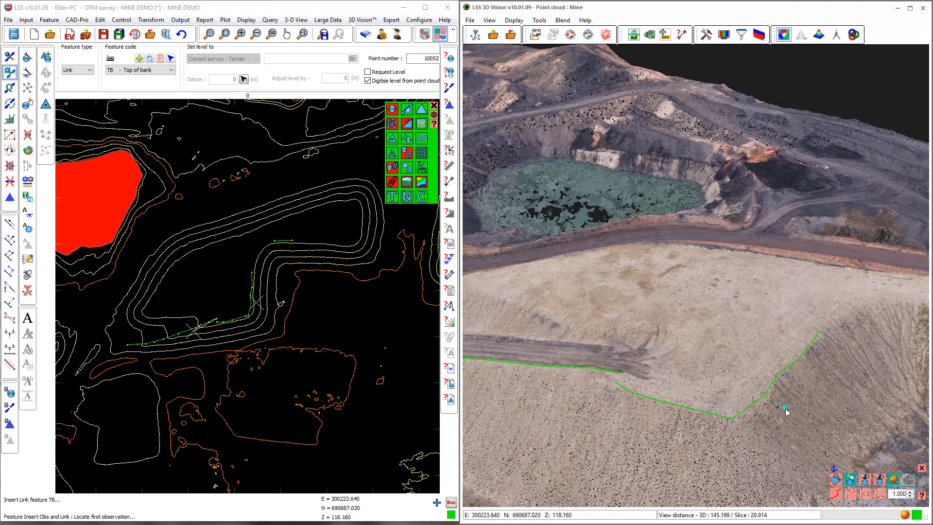
scroll(787, 412, down, 5)
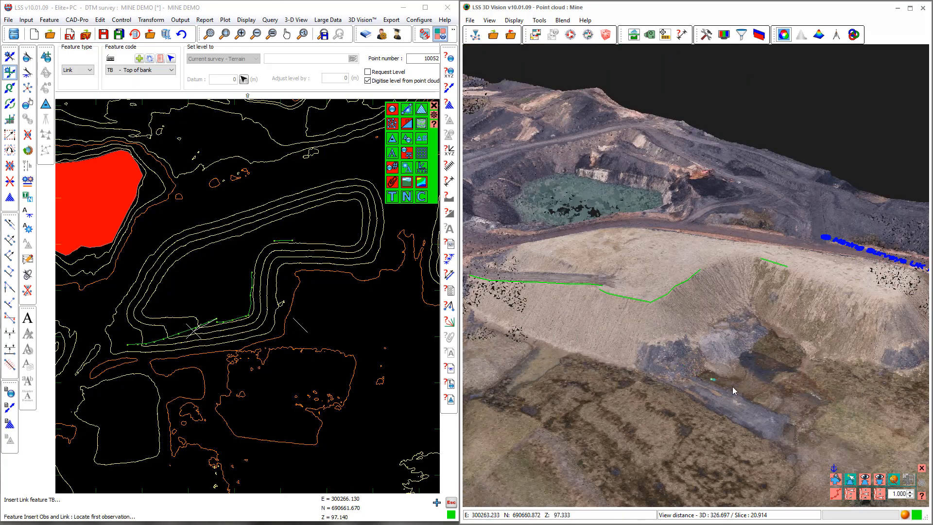
scroll(716, 390, down, 3)
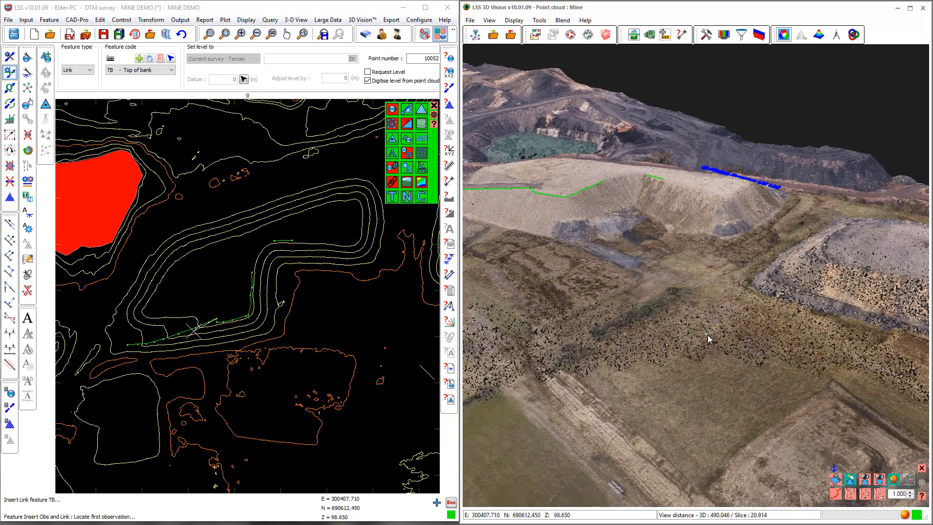
middle_drag(783, 363, 718, 288)
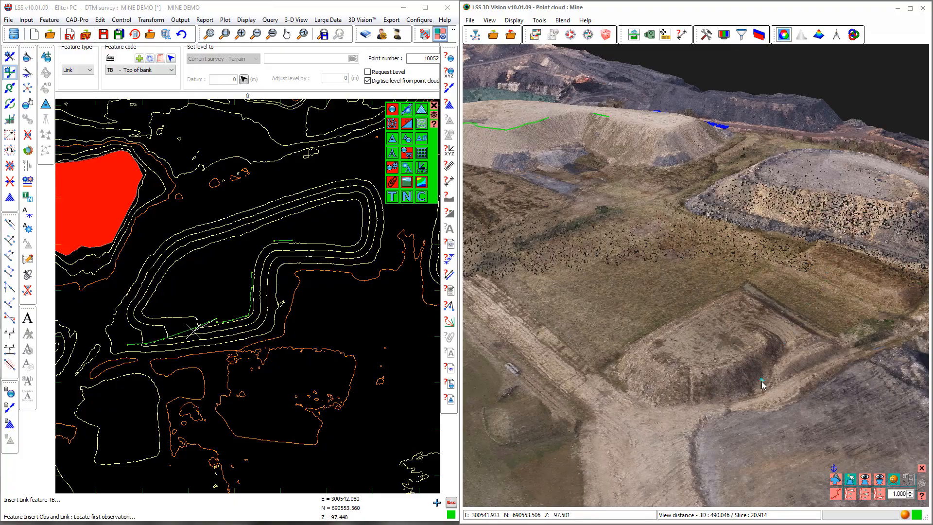
scroll(732, 393, up, 3)
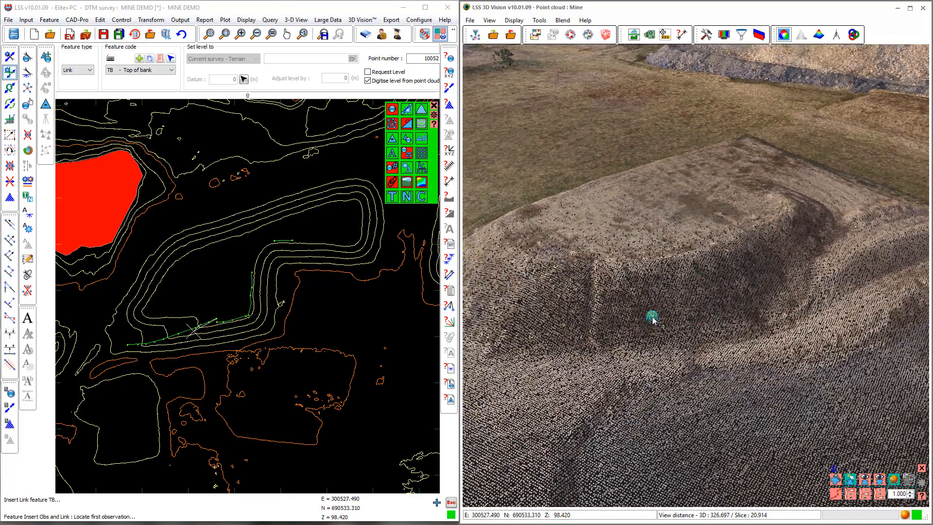
scroll(667, 285, up, 6)
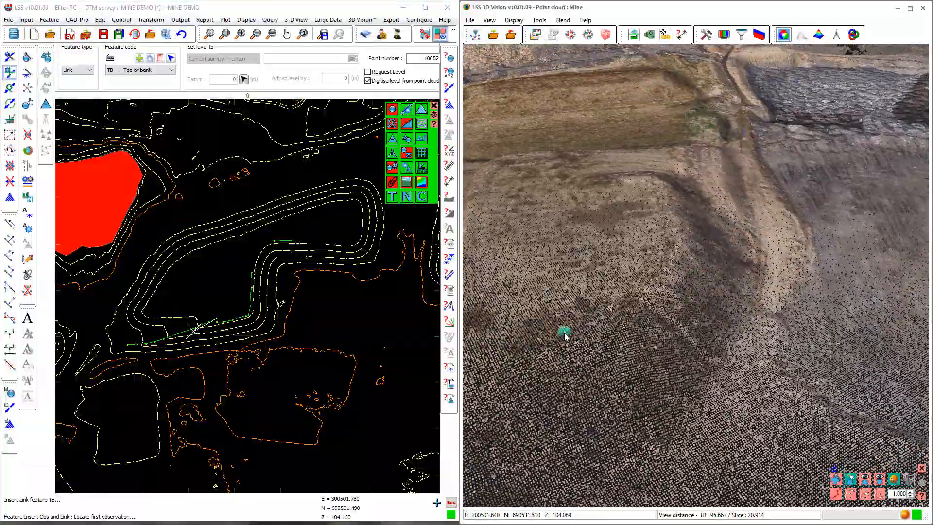
drag(565, 333, 697, 332)
mouse_move(697, 332)
right_down()
mouse_move(740, 333)
mouse_move(654, 337)
right_up()
scroll(654, 335, down, 2)
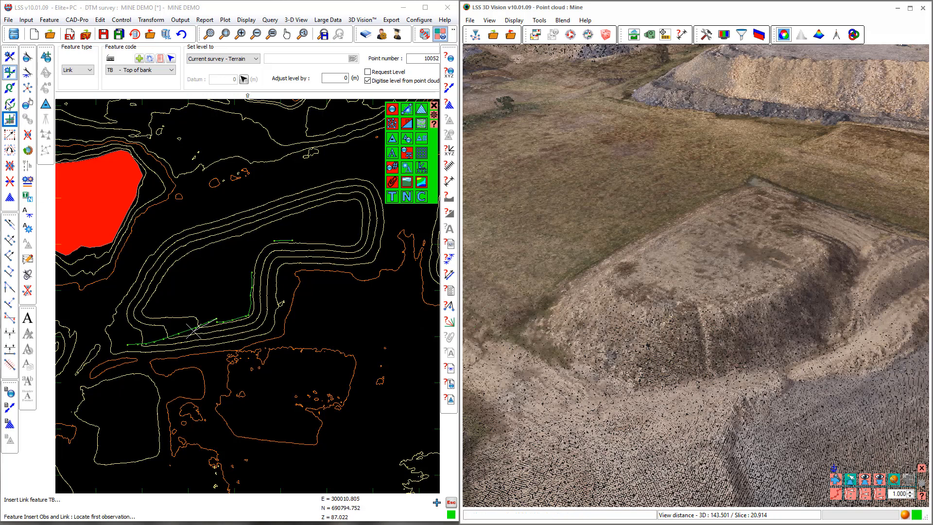
Step: Digitise a BB - Bottom of Bank link around the foot of the small flat-topped mound in the point cloud and end the feature
click(124, 71)
key(b)
key(b)
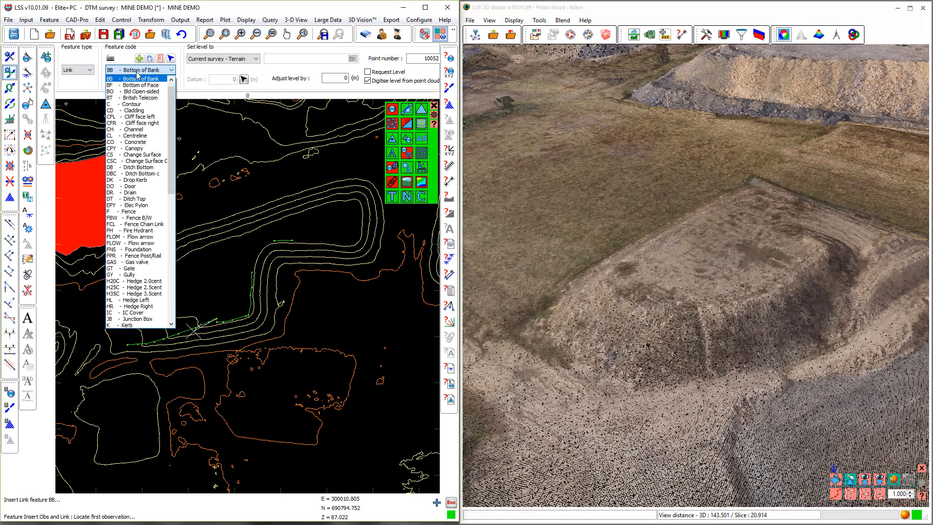
click(578, 367)
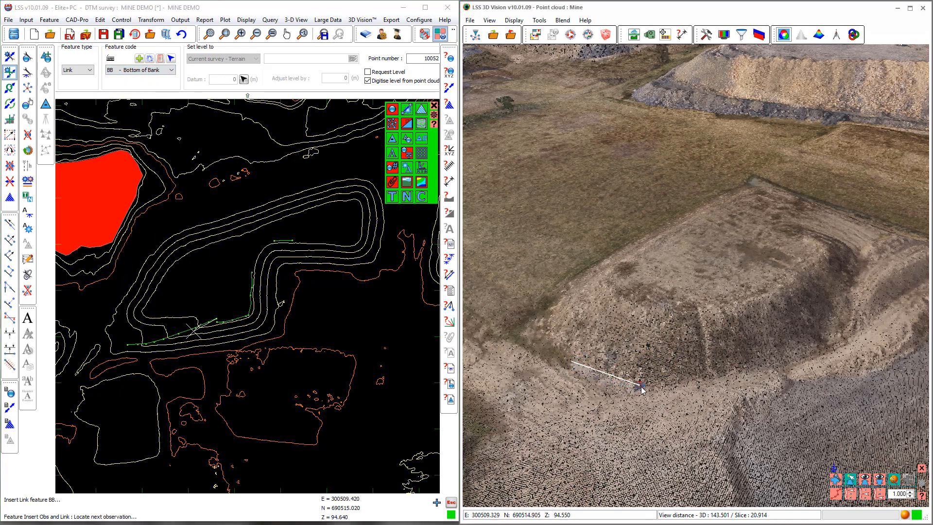
click(619, 384)
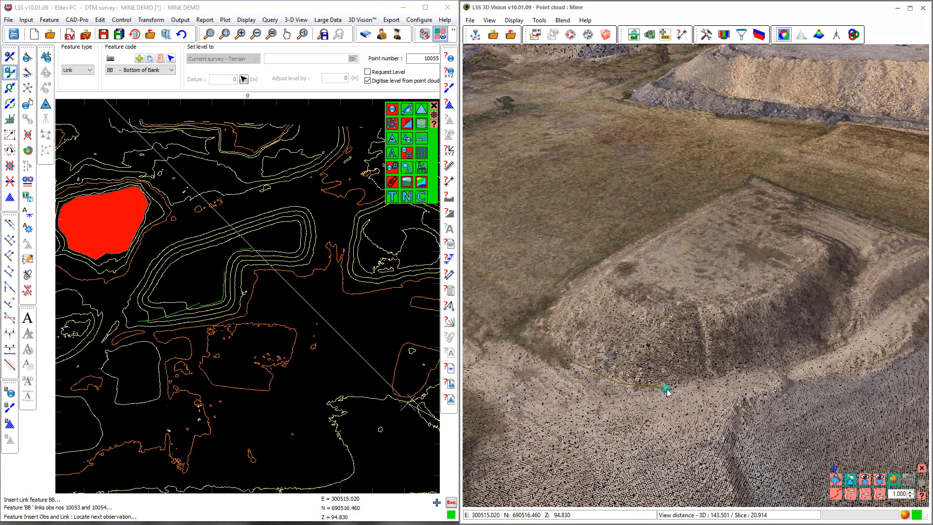
click(727, 383)
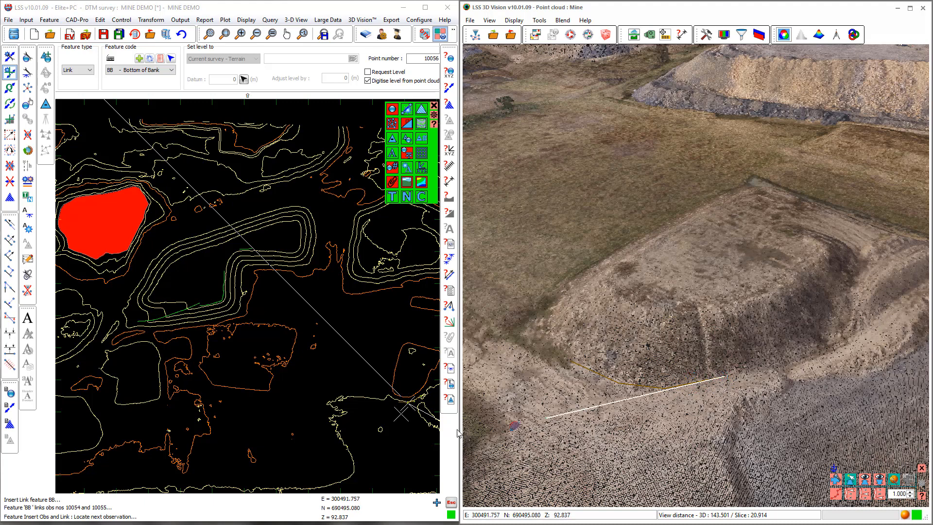
middle_drag(388, 403, 268, 339)
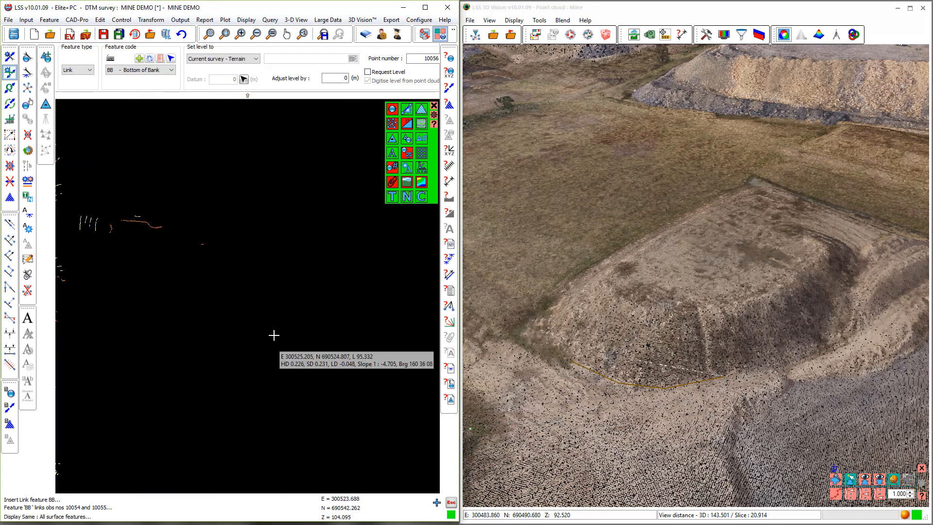
key(Escape)
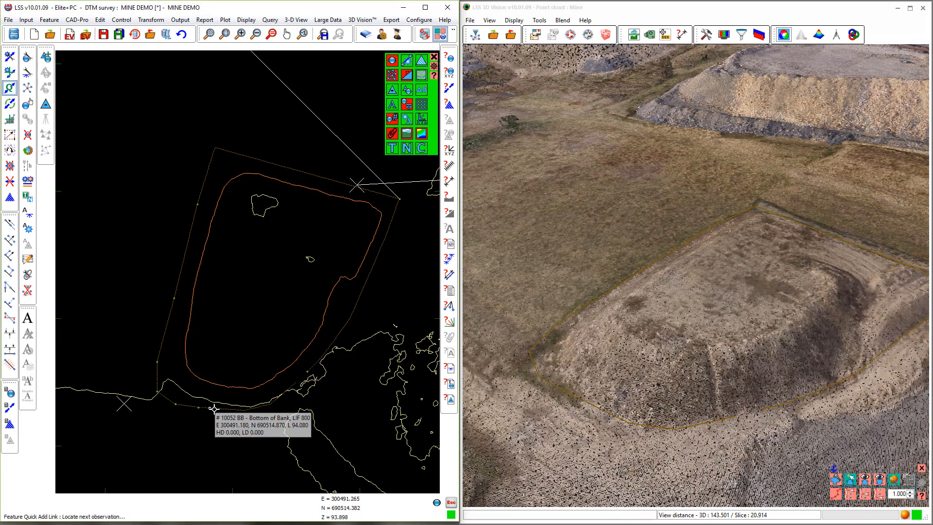
Step: Add a quick link across the gap near the mound's lower corner to close the bottom-of-bank outline
key(Escape)
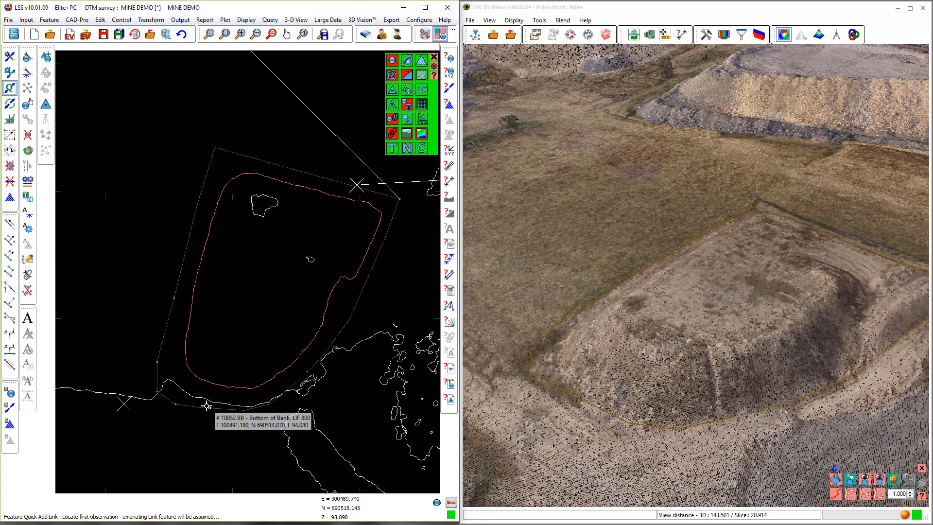
click(298, 383)
click(308, 373)
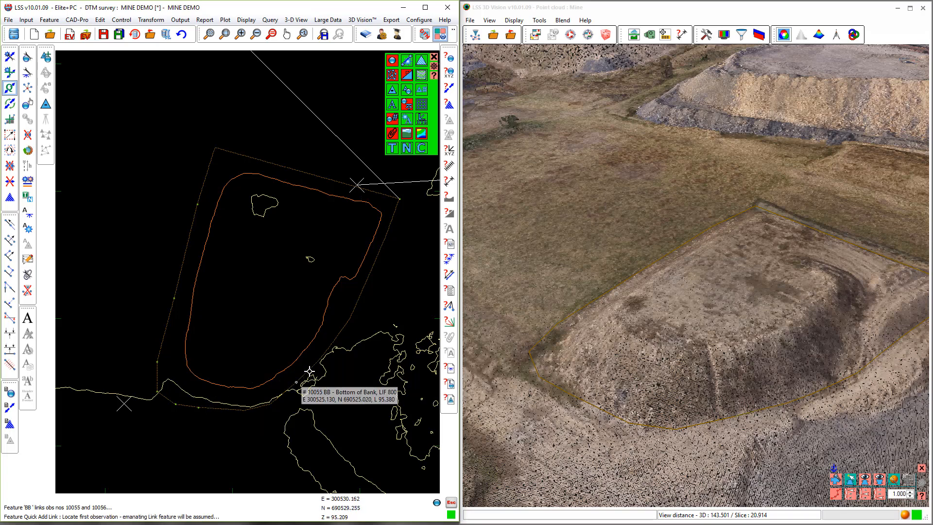
Step: Add an A2 - Area 2 surface feature inside the mound's closed outline using the Enclosure method
click(10, 198)
click(178, 73)
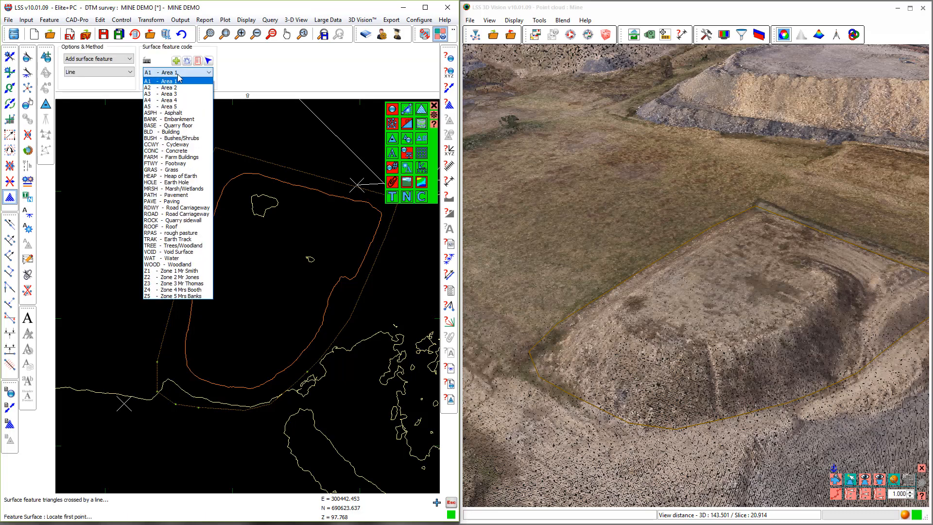
click(174, 88)
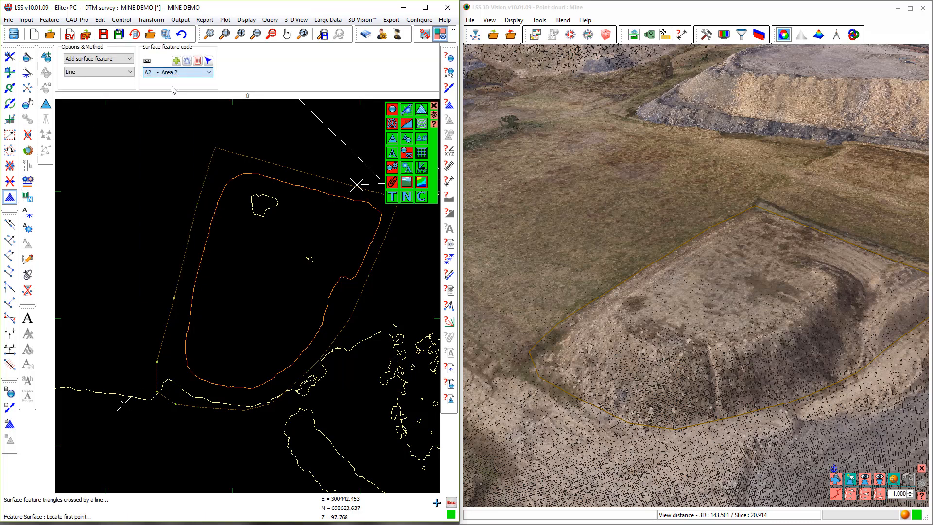
click(111, 73)
click(92, 90)
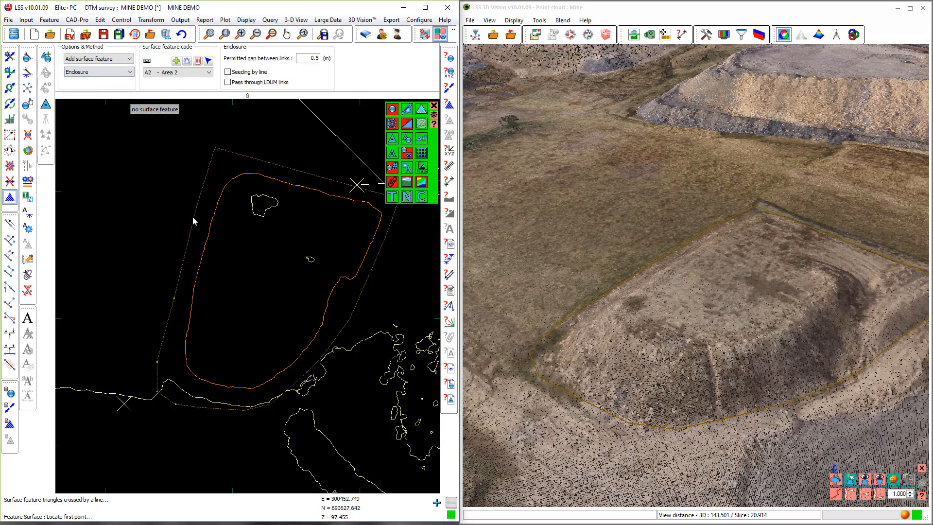
click(259, 289)
click(214, 280)
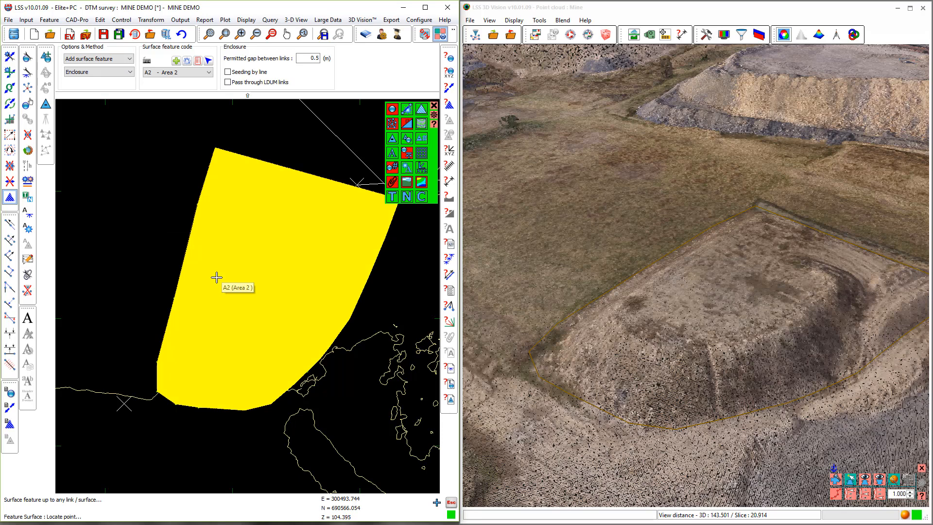
Step: Display the survey's terrain points over the Area 2 surface to examine the existing point density
click(393, 110)
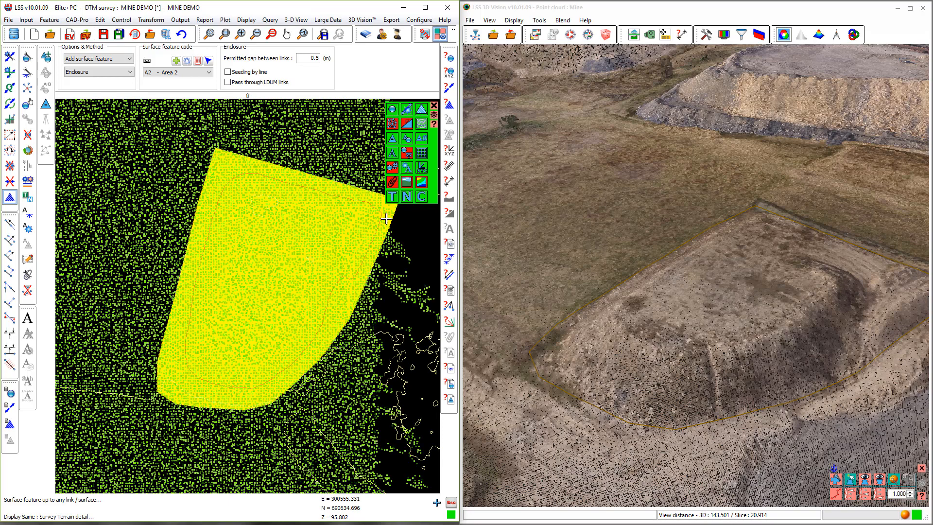
scroll(302, 264, up, 1)
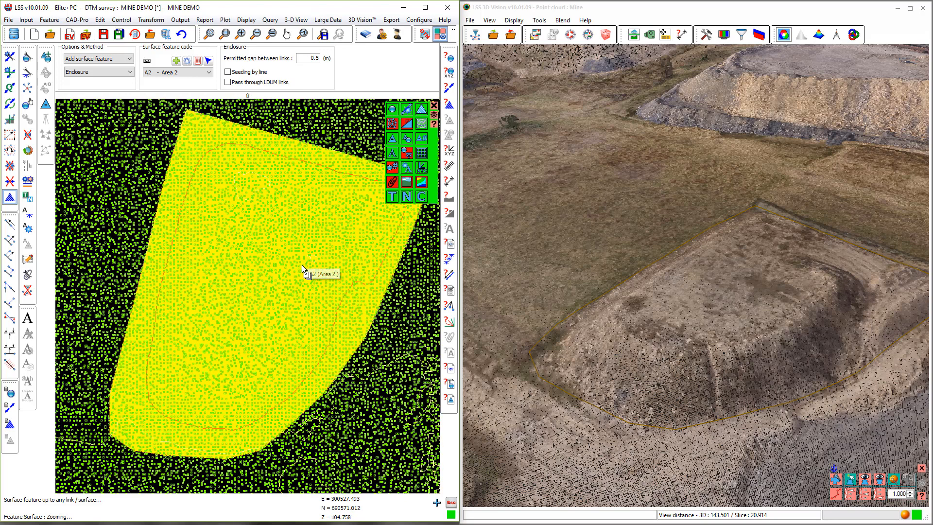
scroll(302, 263, up, 1)
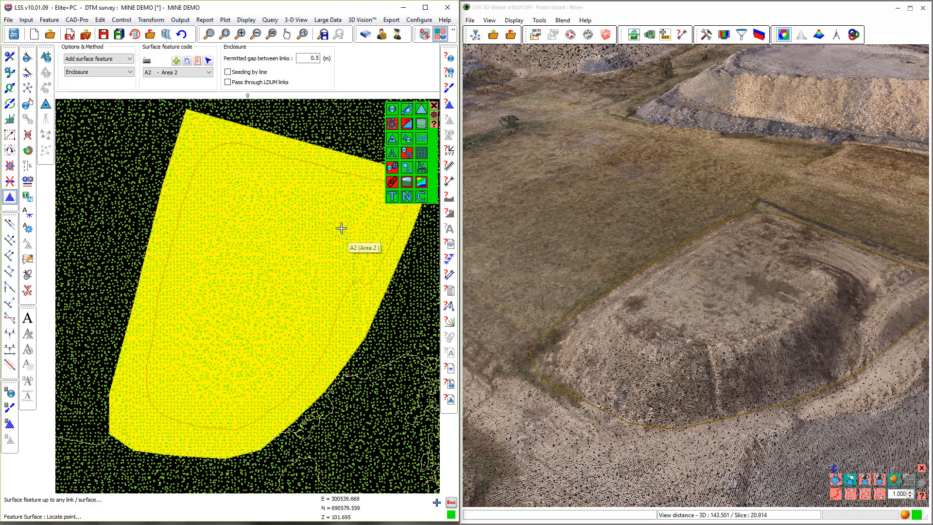
Step: Set up a 3D Vision terrain extraction with a 0.25 m grid interval, limited to the A2 - Area 2 surface
click(362, 20)
click(372, 59)
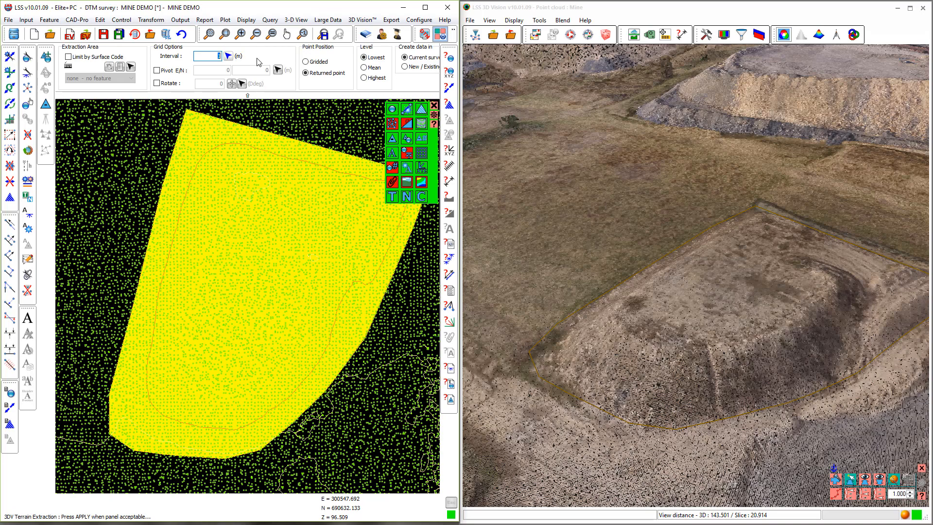
text(.25)
click(68, 57)
click(130, 67)
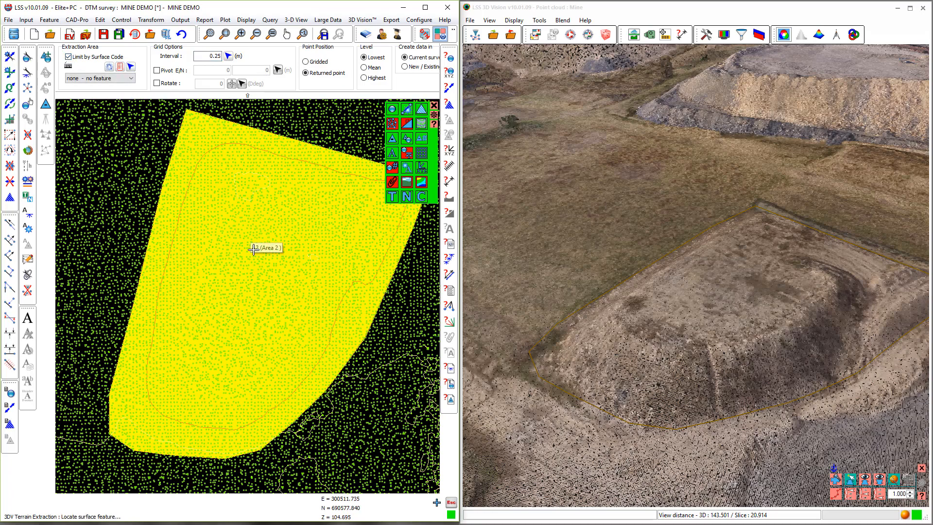
click(254, 251)
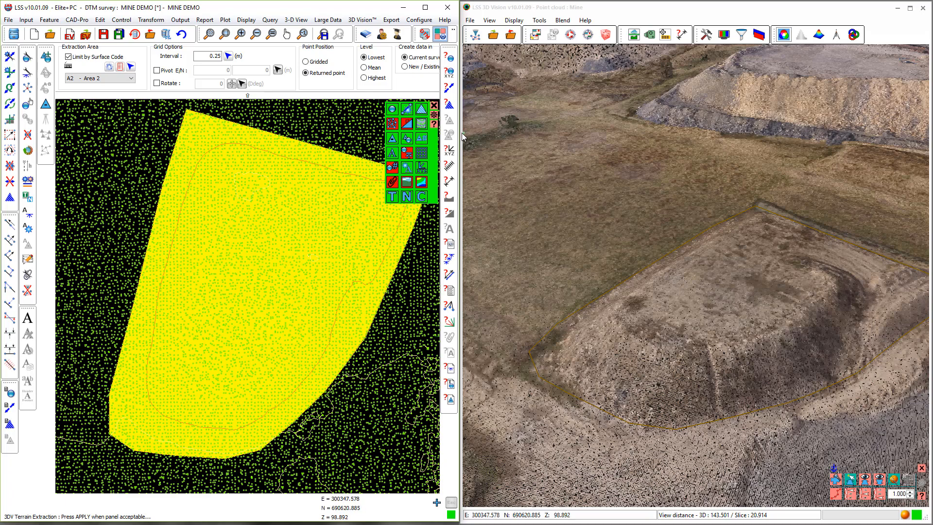
Step: Apply the terrain extraction to the current survey and check the added points inside the mound
drag(459, 152, 515, 152)
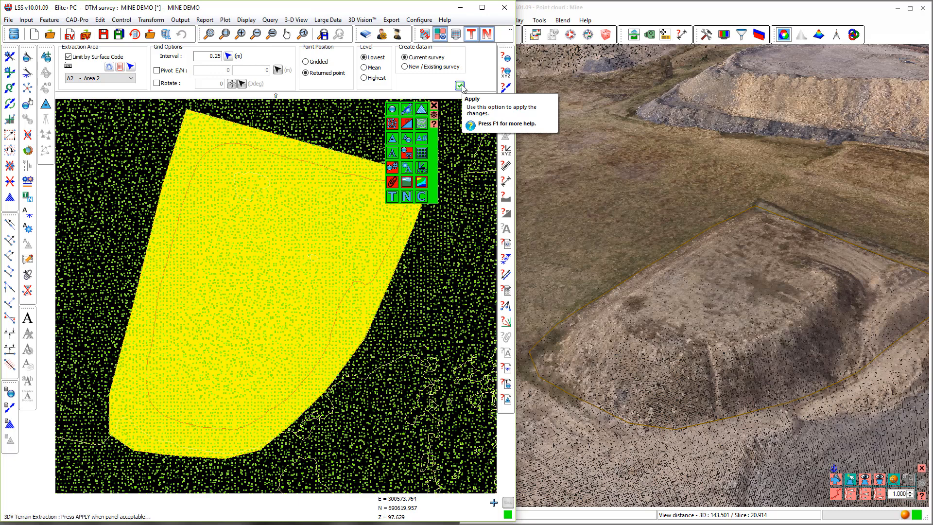
click(460, 86)
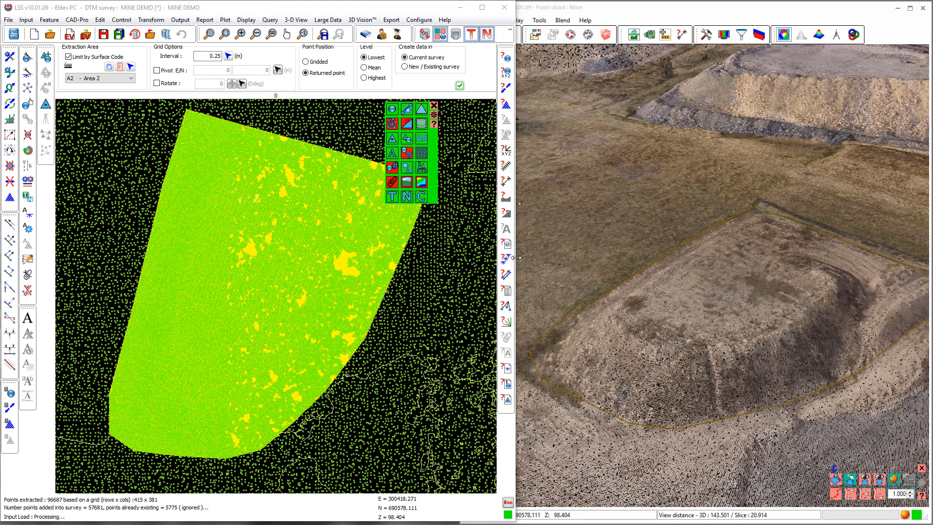
drag(516, 258, 458, 257)
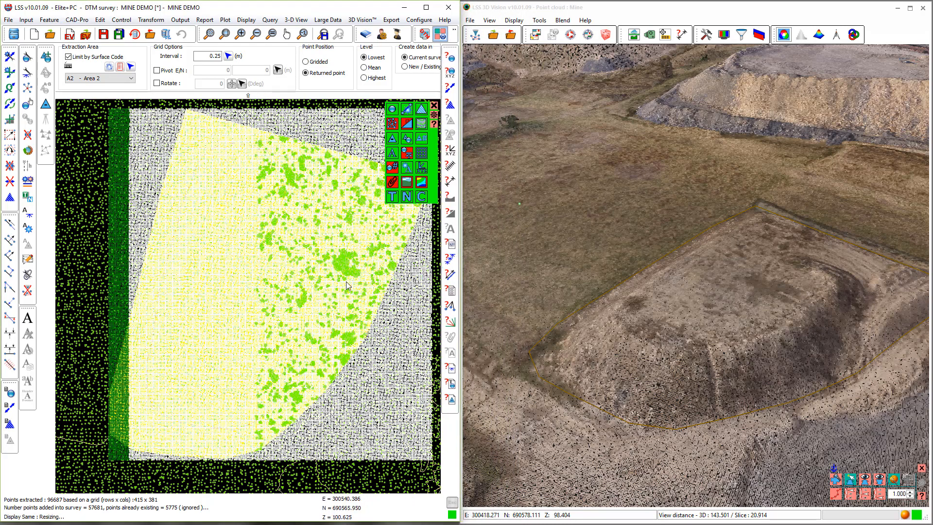
key(Escape)
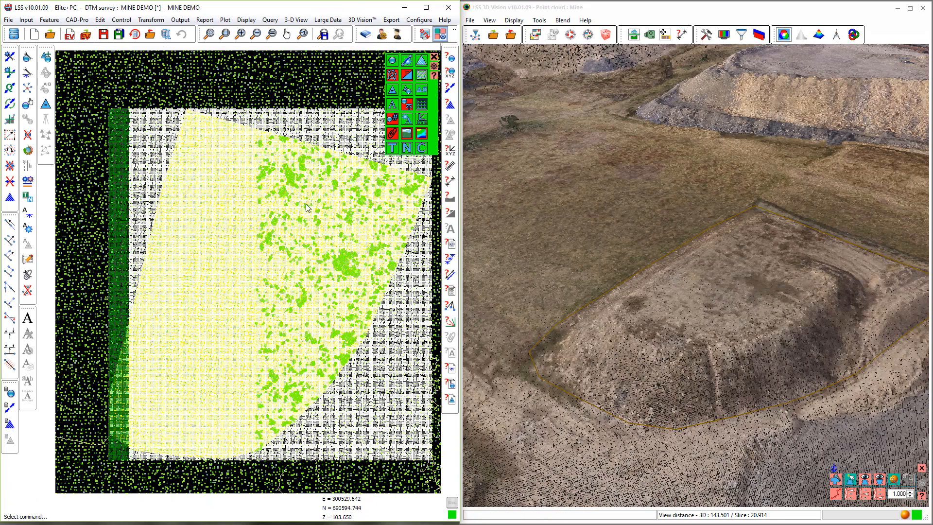
scroll(302, 222, up, 4)
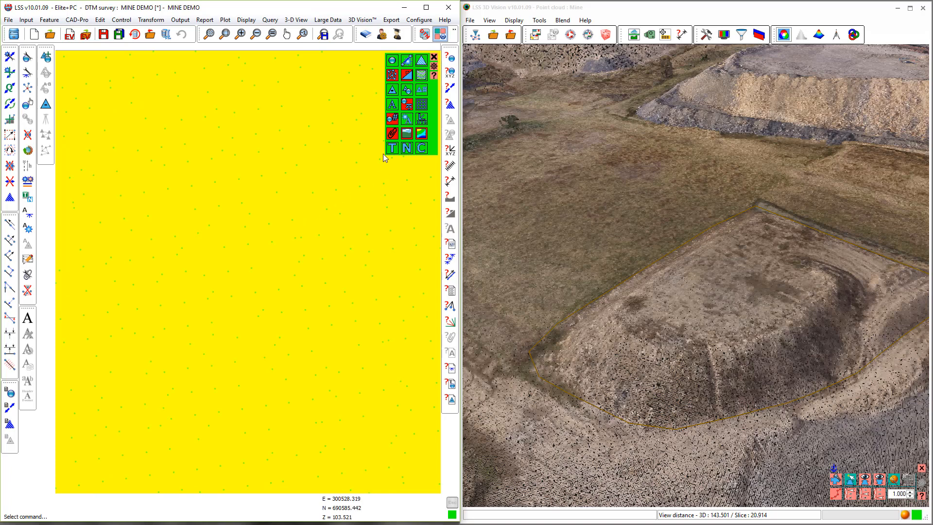
click(421, 61)
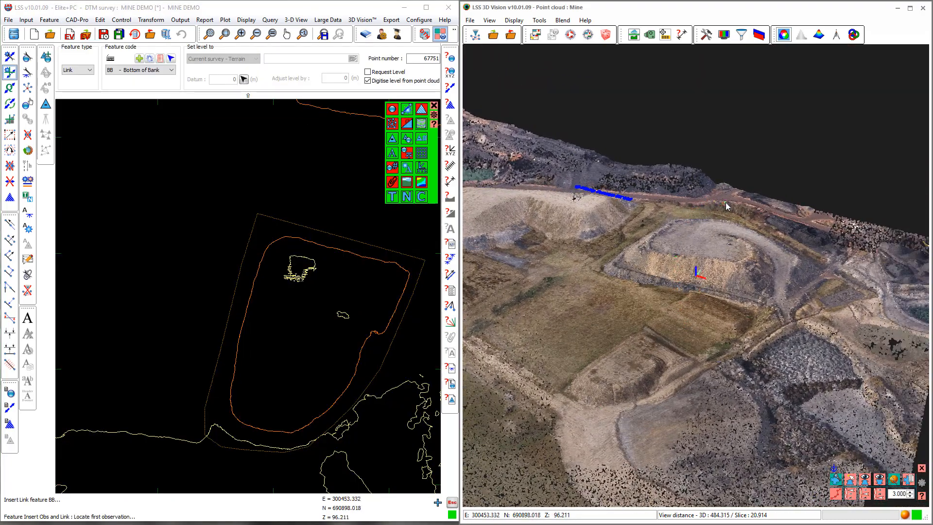
Step: Digitise a BB link with edge detection along the large flat-topped stockpile's crest and around its rounded corner, and end it
scroll(714, 265, down, 2)
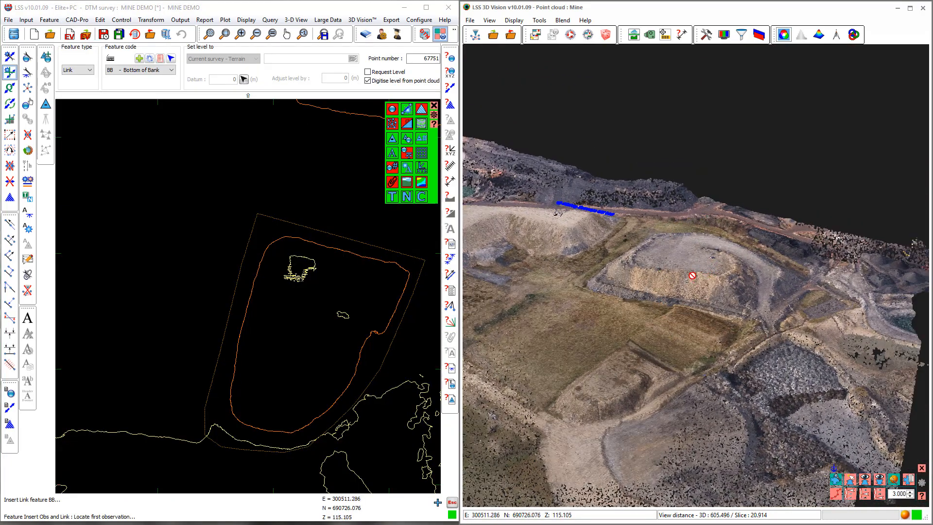
scroll(613, 294, up, 5)
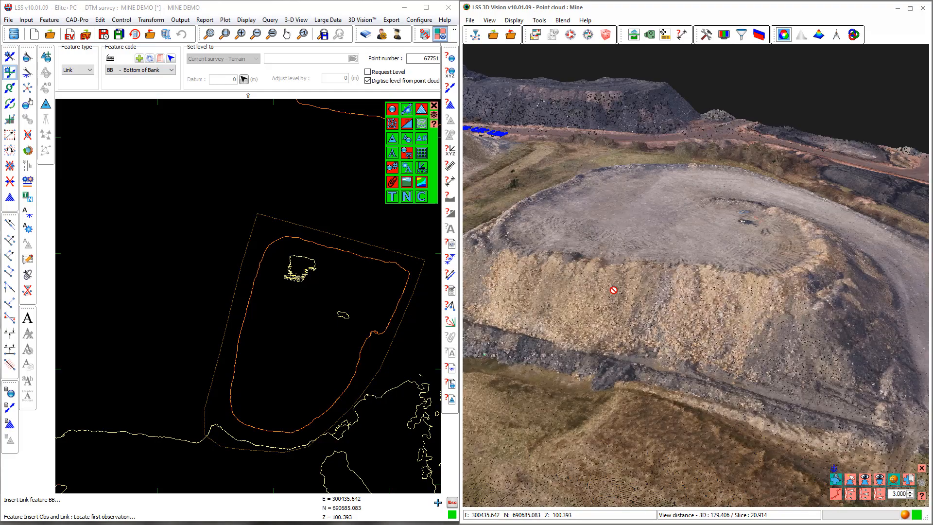
scroll(613, 291, up, 3)
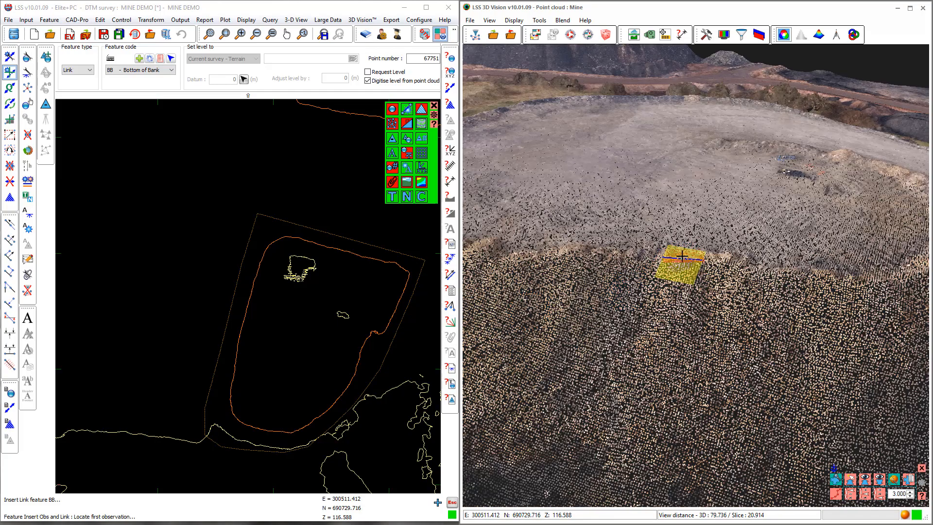
click(683, 257)
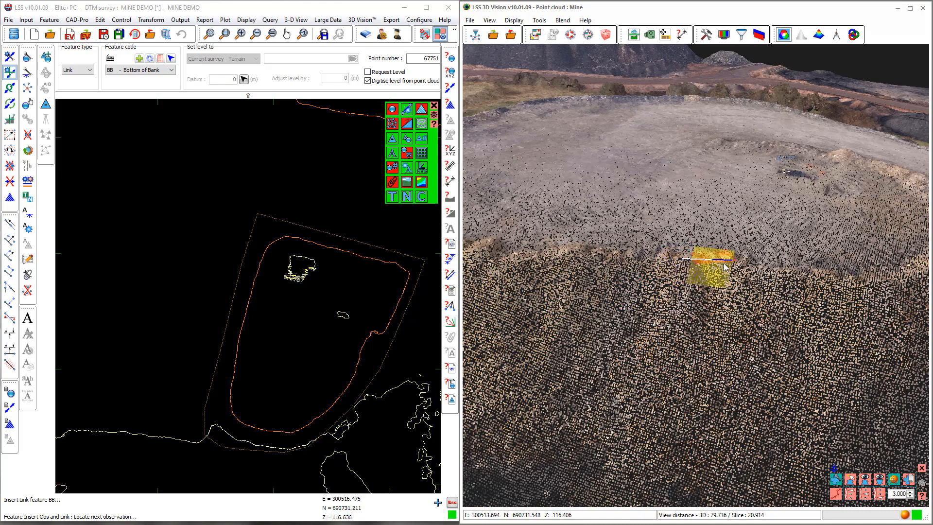
click(745, 265)
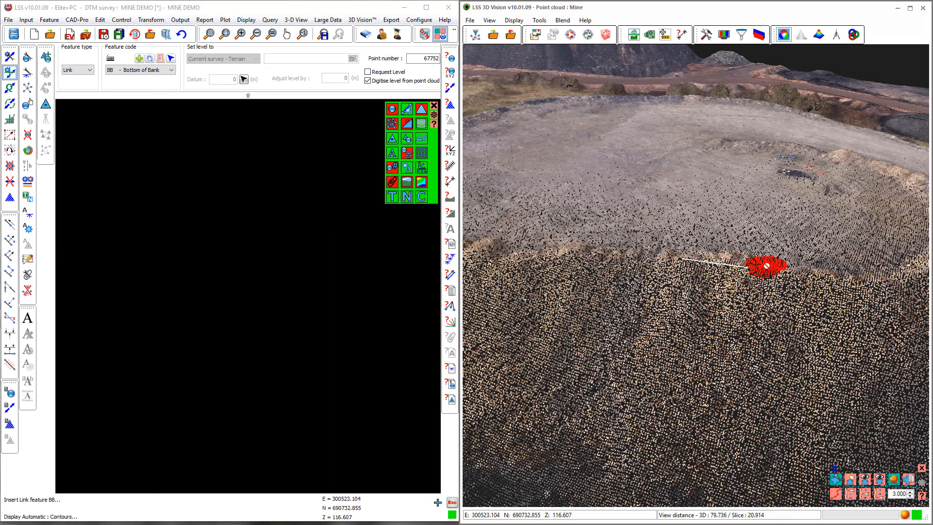
click(793, 271)
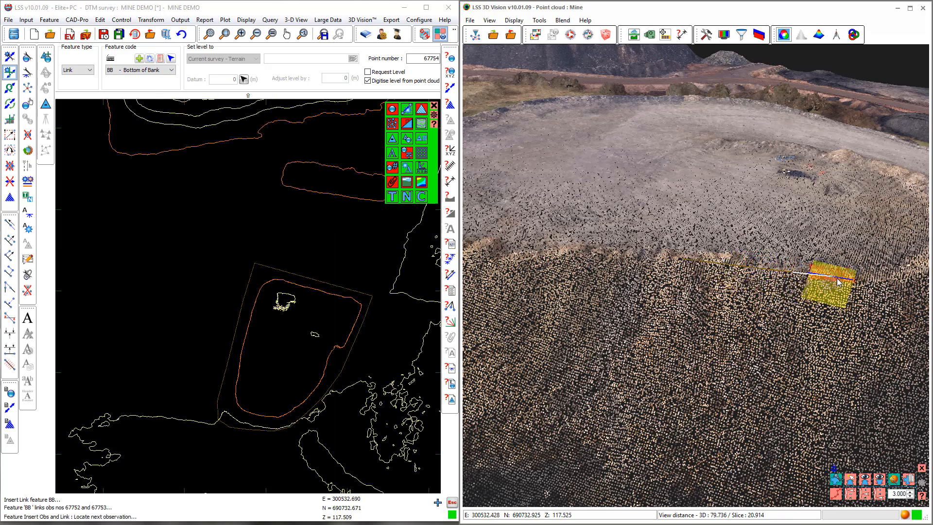
click(853, 281)
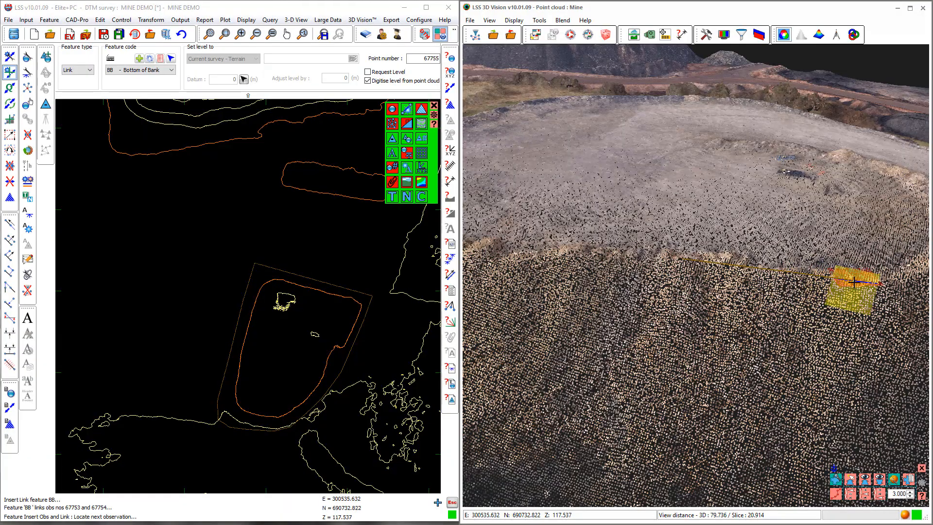
mouse_move(851, 284)
middle_down()
mouse_move(703, 289)
mouse_move(664, 283)
mouse_move(649, 268)
mouse_move(673, 282)
middle_up()
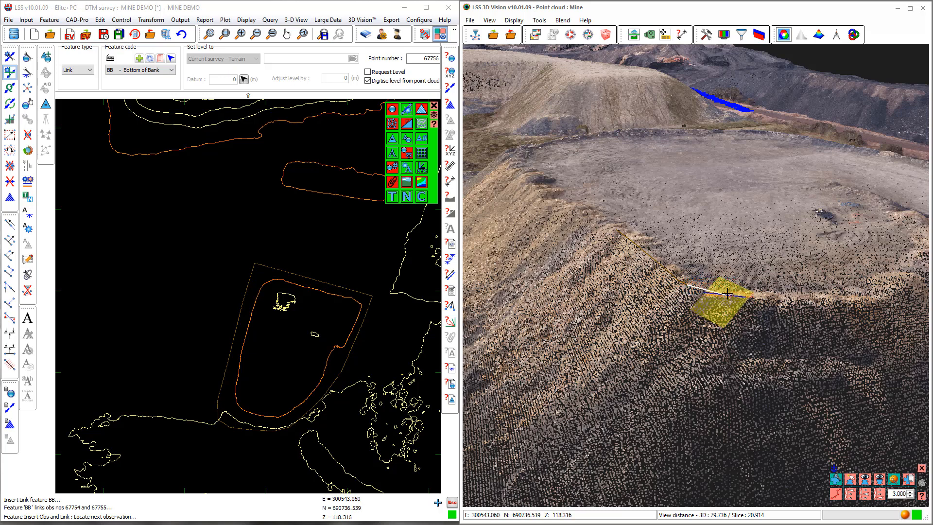
click(800, 300)
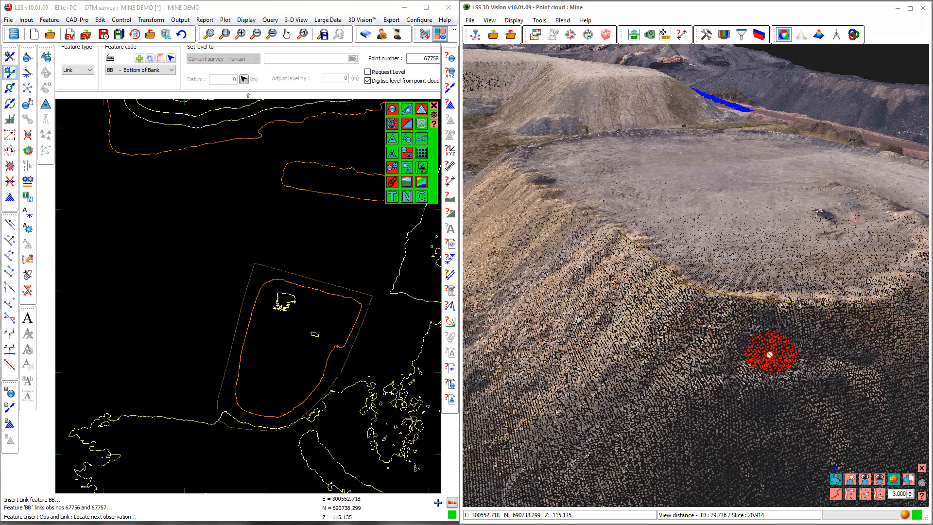
key(Escape)
key(Escape)
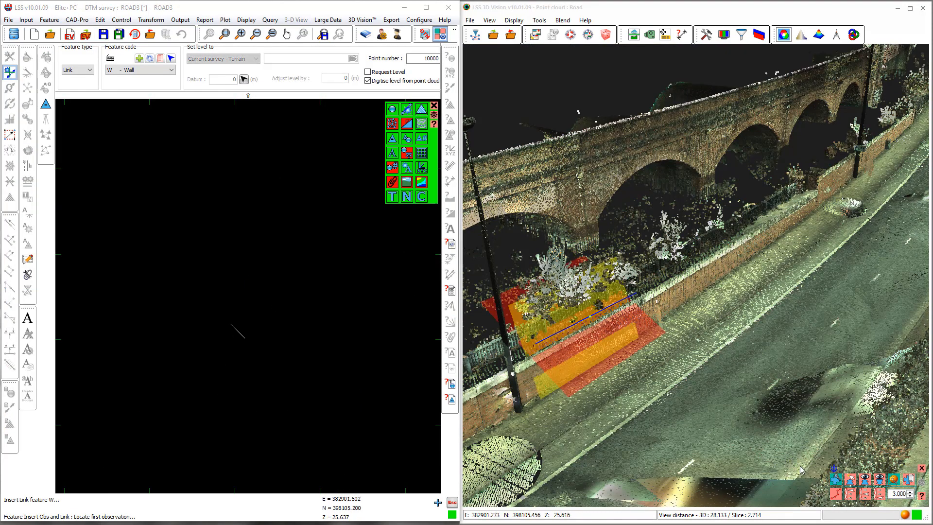
Step: Set the searchsphere size to 0.500 and digitise the first stretch of a Wall link along the brick wall's base from beside the near lamp post
click(835, 480)
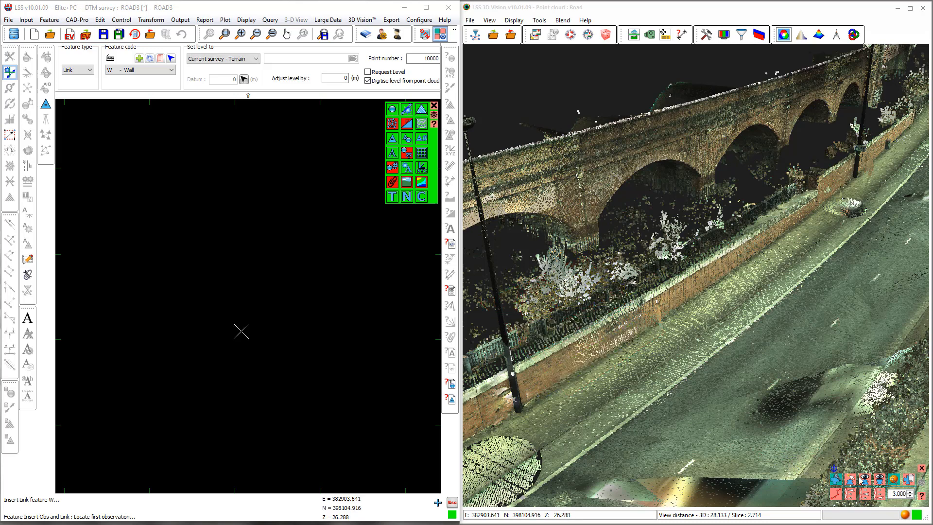
double_click(899, 494)
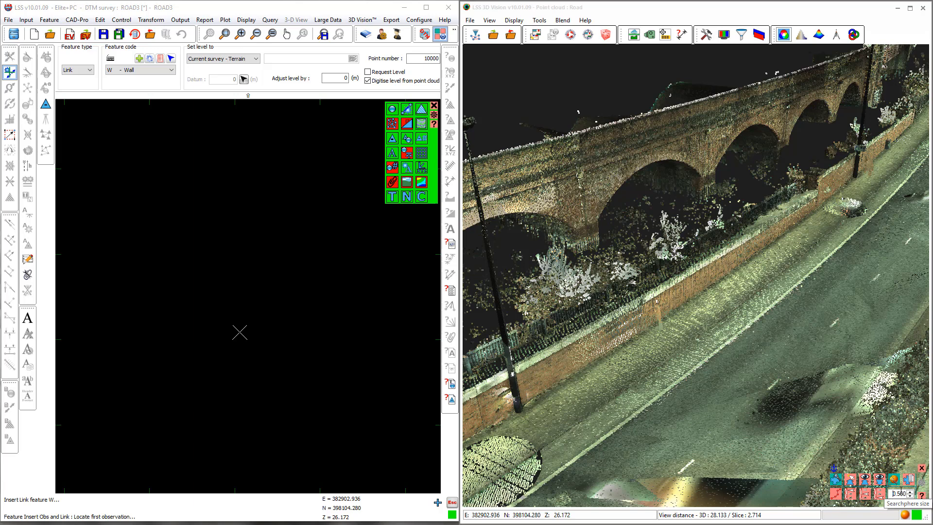
click(540, 393)
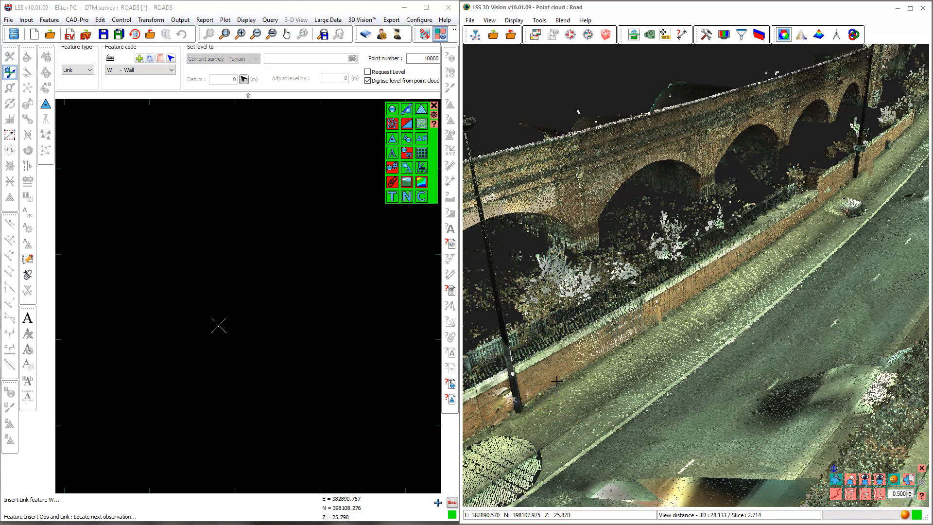
click(579, 368)
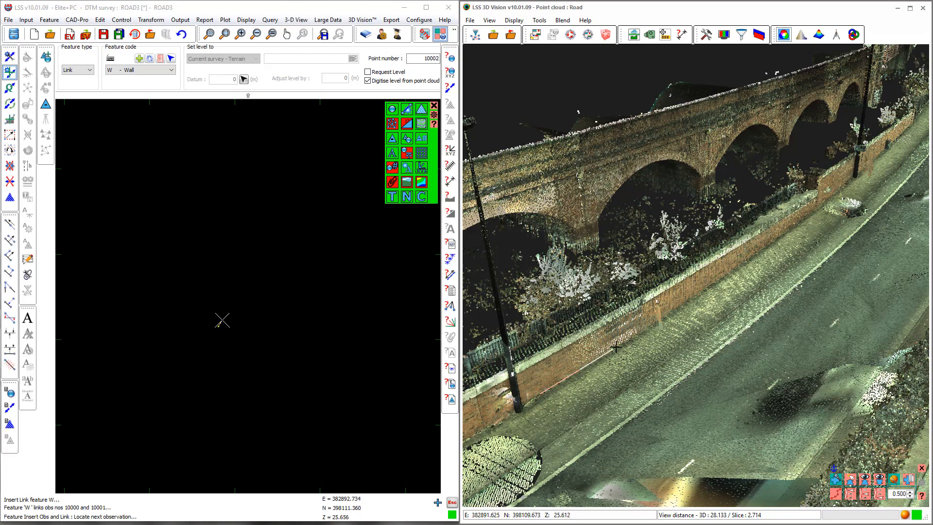
click(678, 304)
Step: Continue the Wall link along the wall base up to the step where the higher wall section begins, and end it
scroll(707, 284, up, 7)
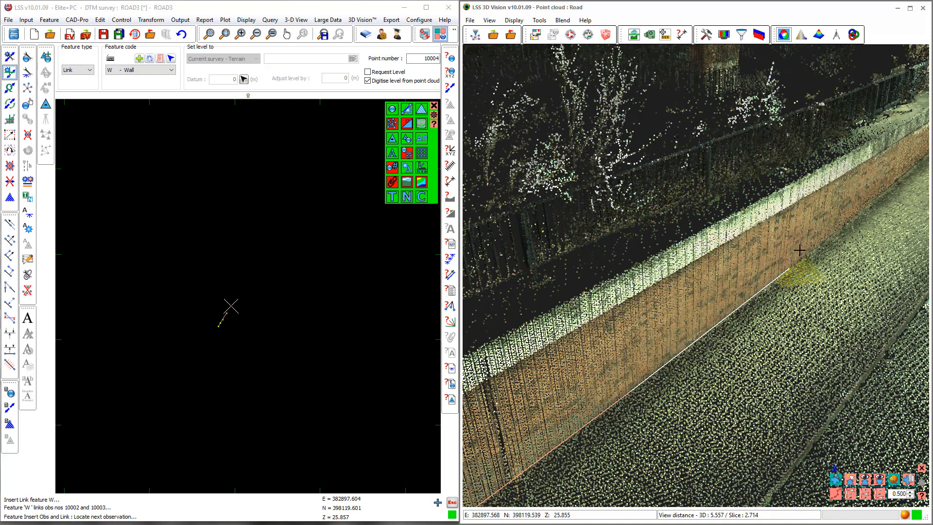
middle_drag(826, 229, 567, 391)
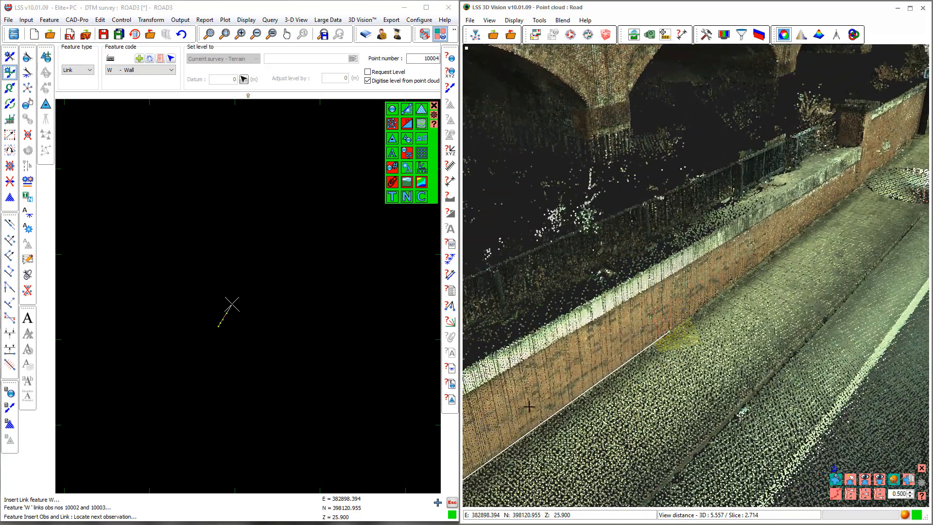
click(694, 296)
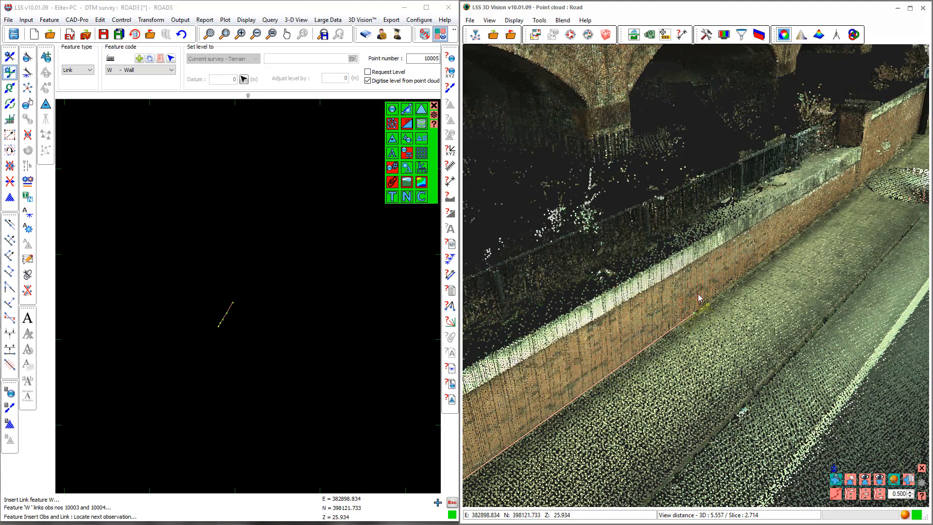
click(816, 211)
middle_drag(816, 211, 646, 389)
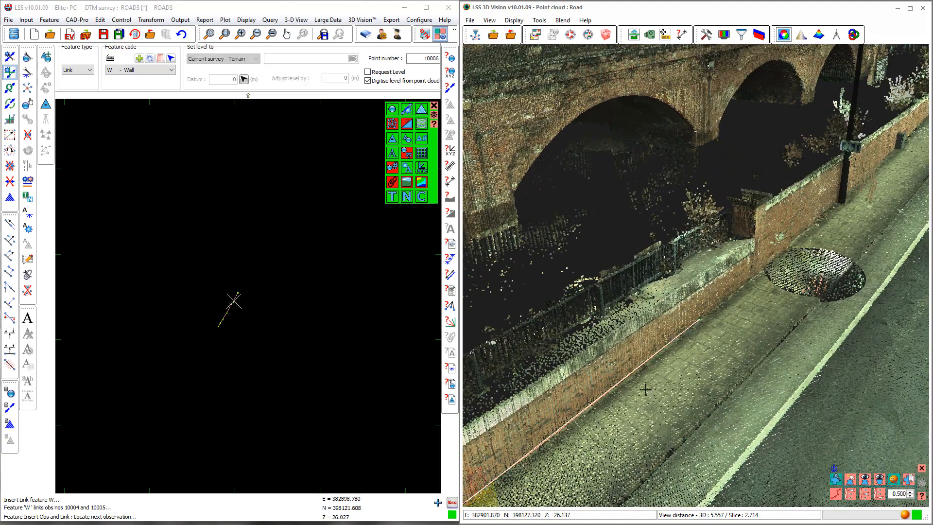
click(747, 274)
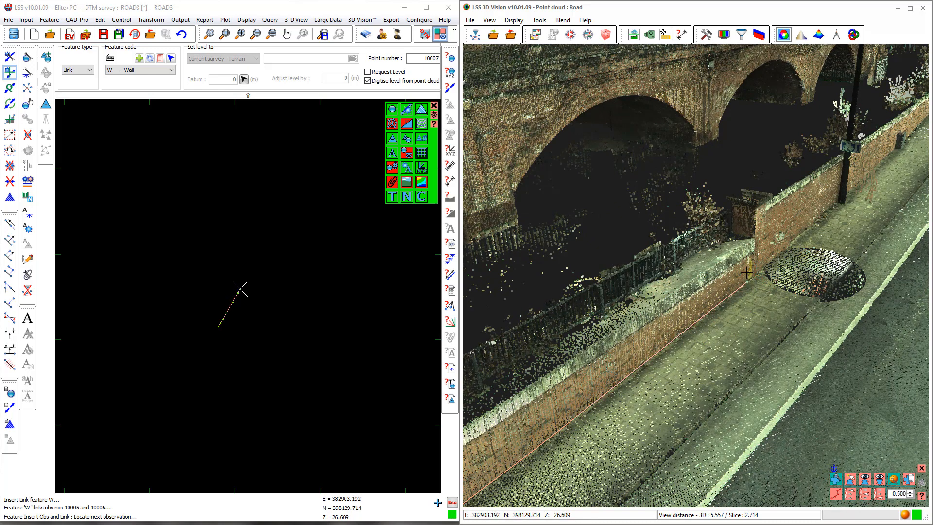
right_click(793, 304)
Step: Turn on edge streaming for the next wall section, using the Wall preset and the Between 2 Points method
middle_drag(650, 388, 550, 426)
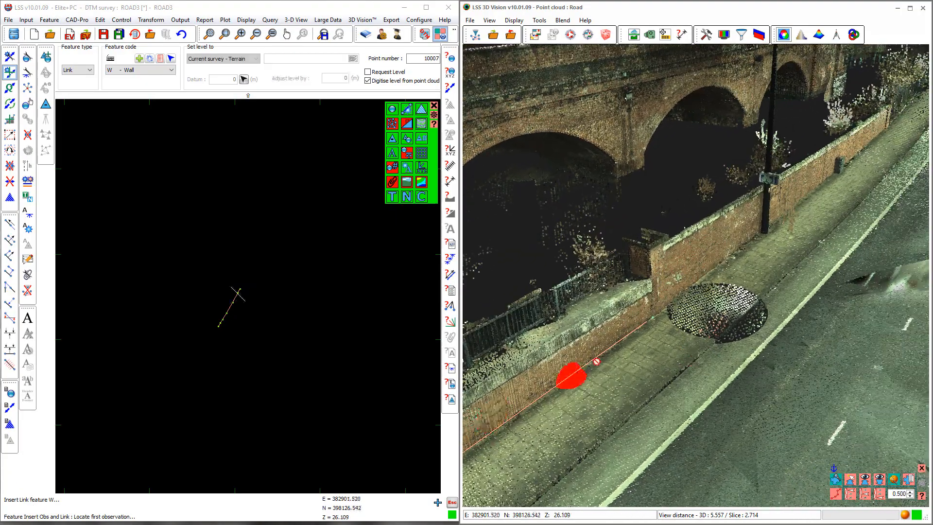
middle_click(781, 227)
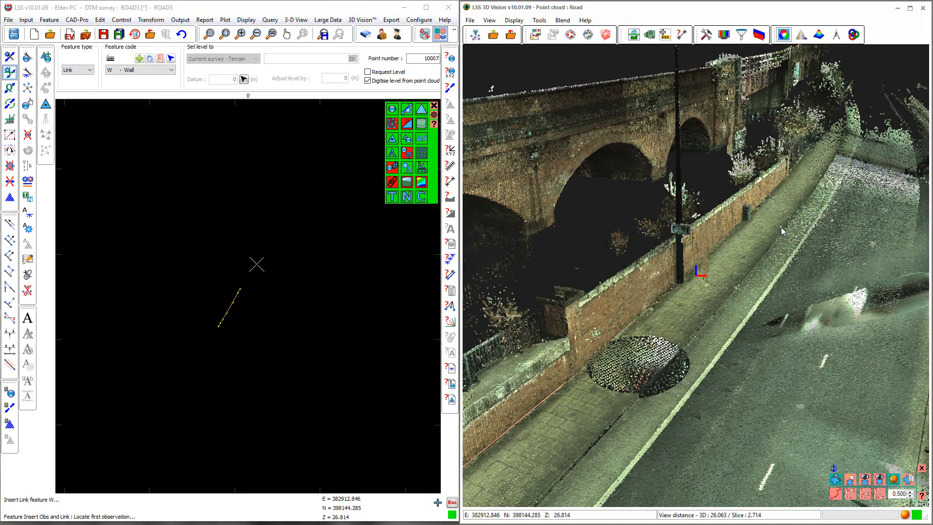
mouse_move(741, 256)
mouse_down()
mouse_move(711, 261)
mouse_move(719, 280)
mouse_move(707, 298)
mouse_up()
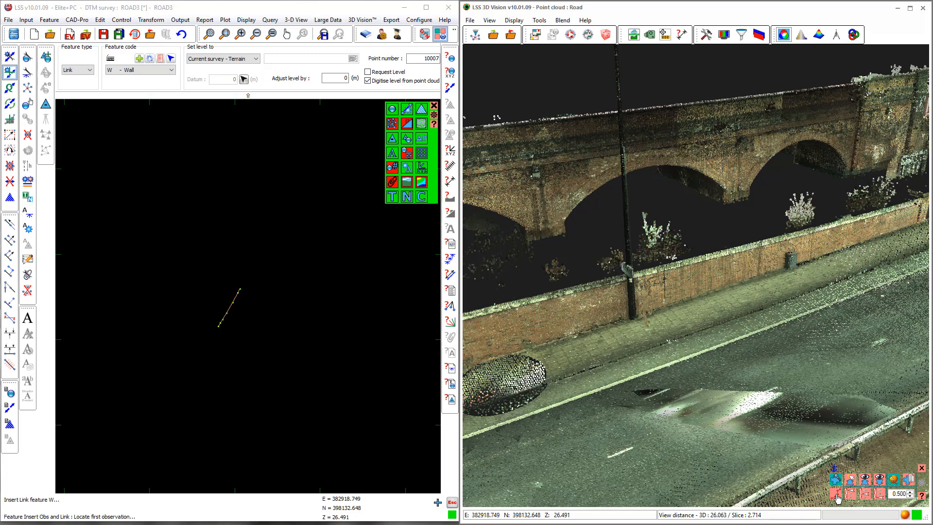
click(836, 495)
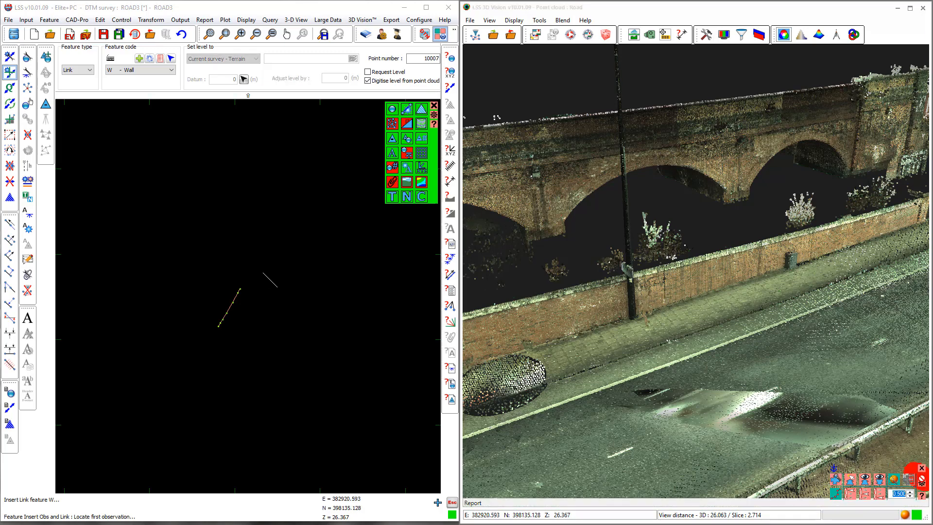
click(923, 486)
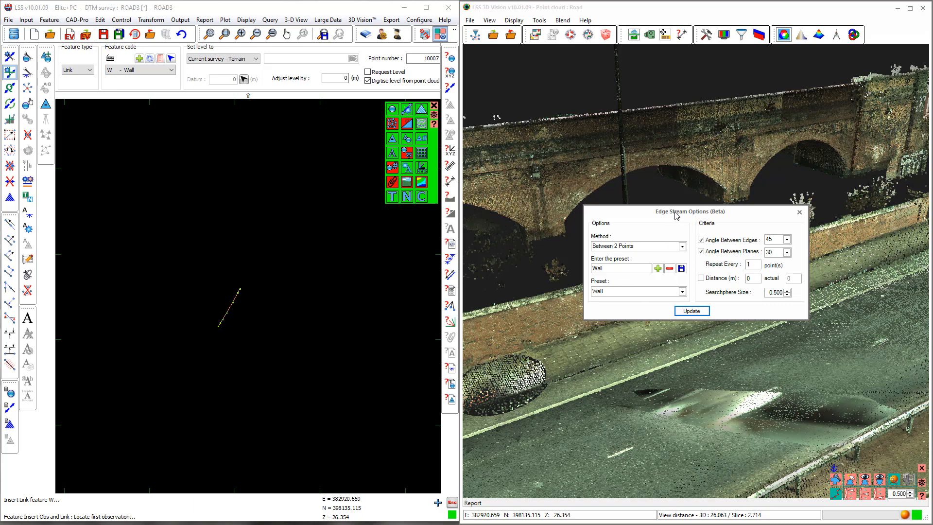
drag(676, 216, 629, 123)
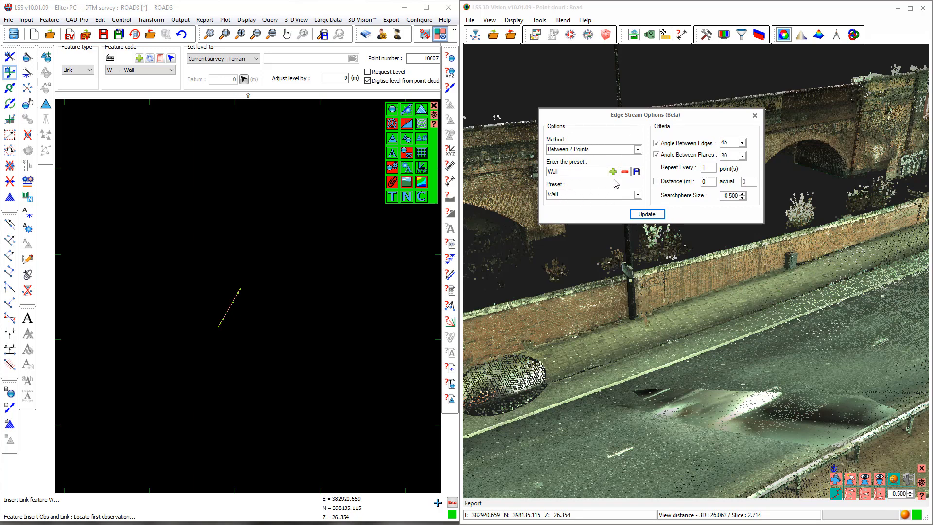
click(637, 196)
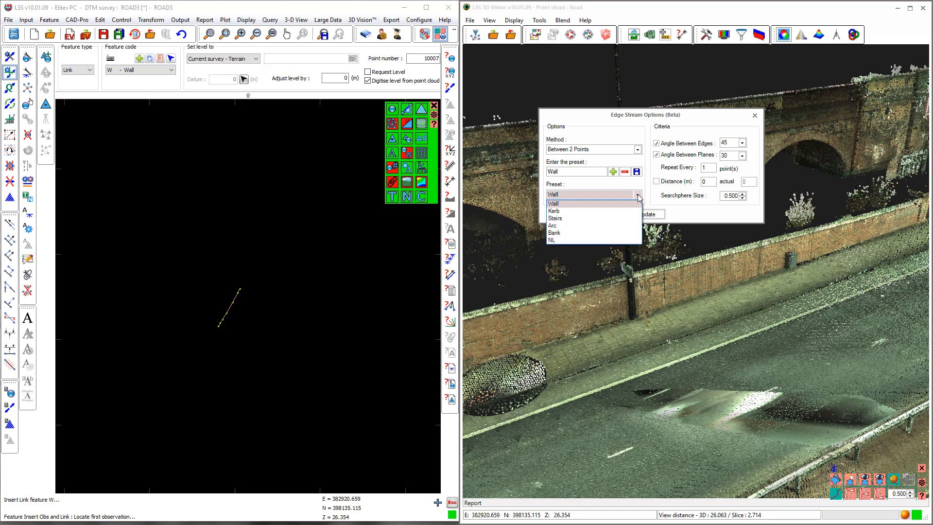
click(639, 196)
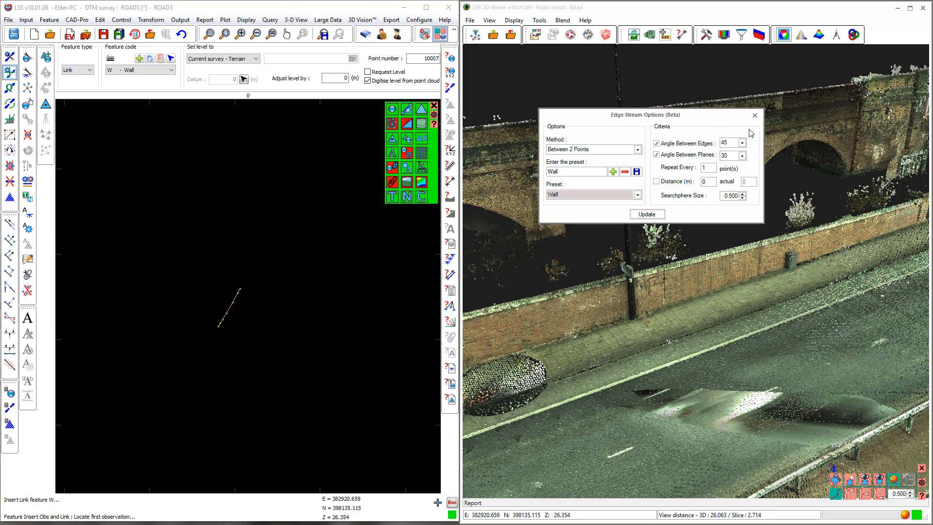
click(646, 214)
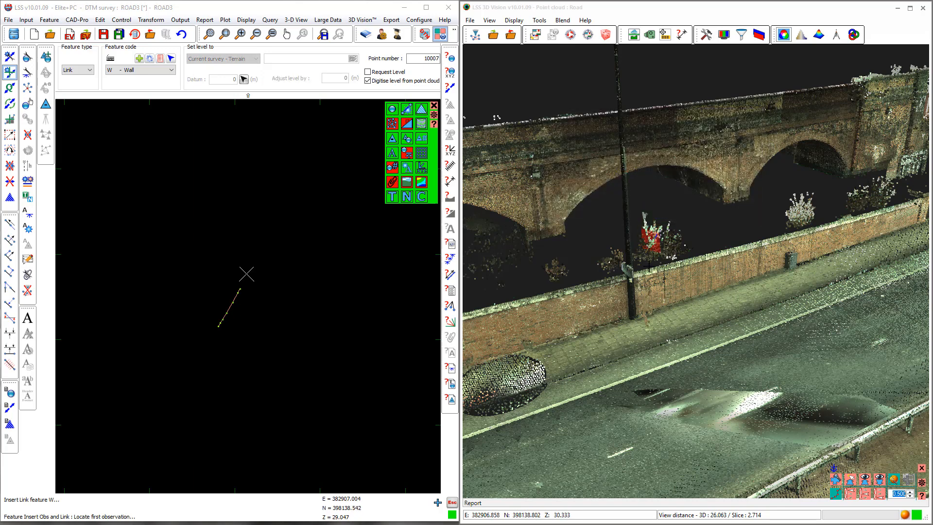
Step: Stream a Wall link along the wall base from just beyond the second lamp post towards the roadside cabinet, and try extending it past the cabinet
click(683, 302)
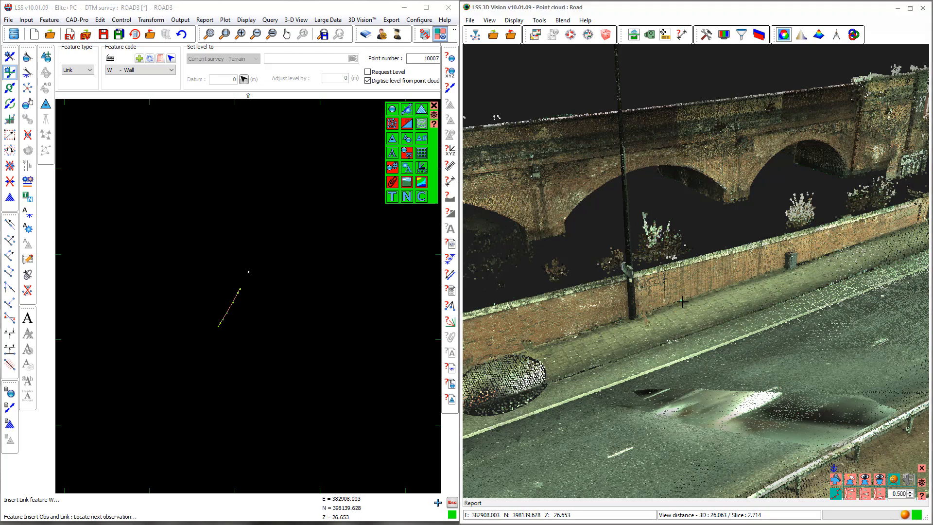
click(771, 273)
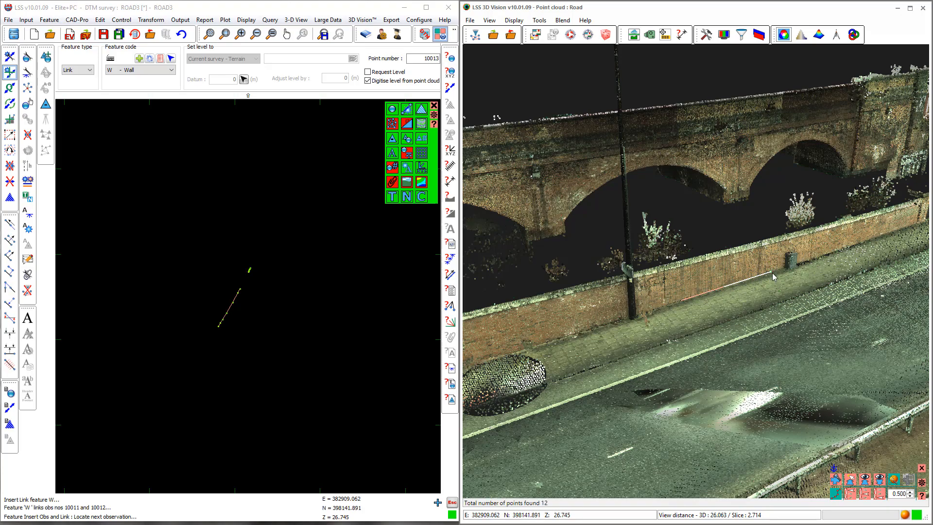
scroll(772, 273, up, 5)
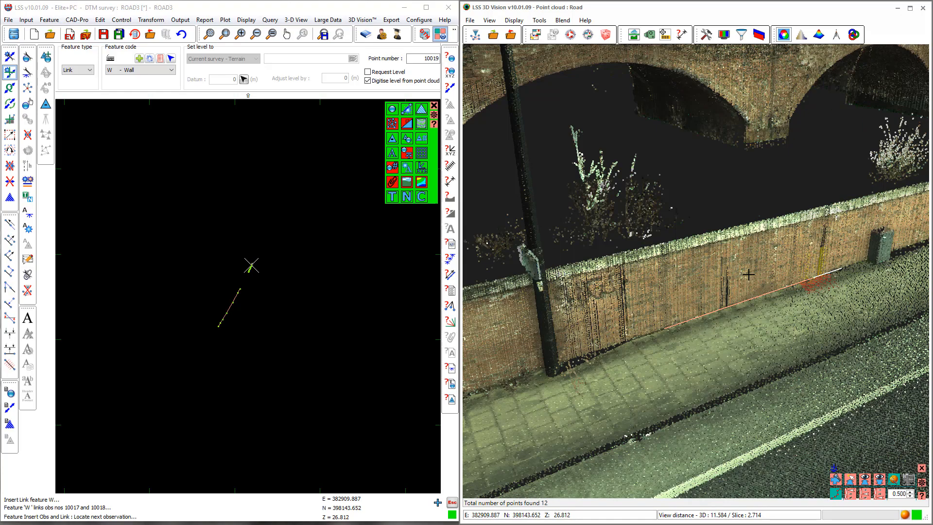
middle_drag(768, 315, 625, 291)
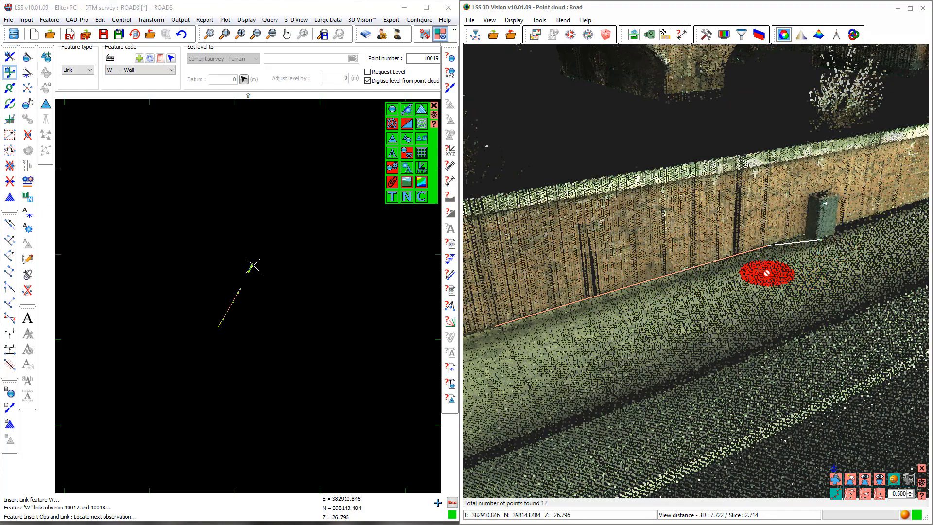
middle_drag(833, 229, 659, 307)
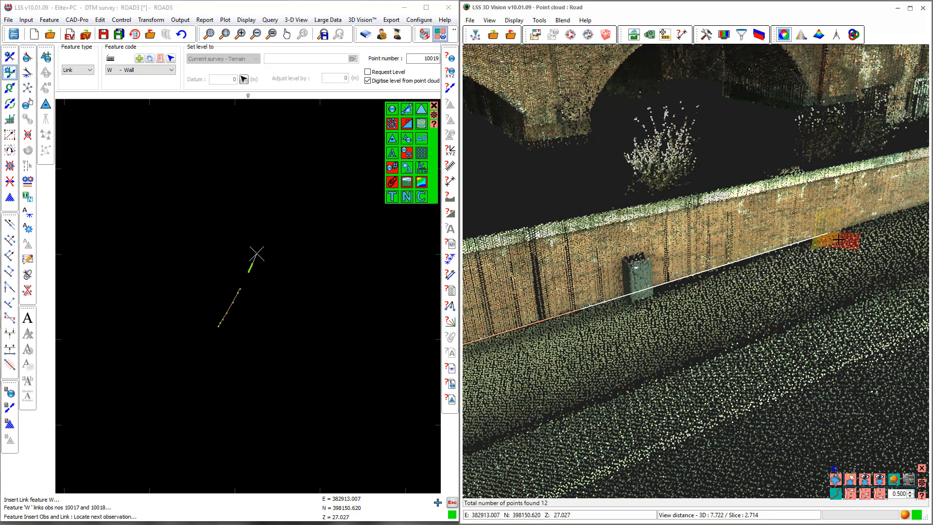
click(839, 240)
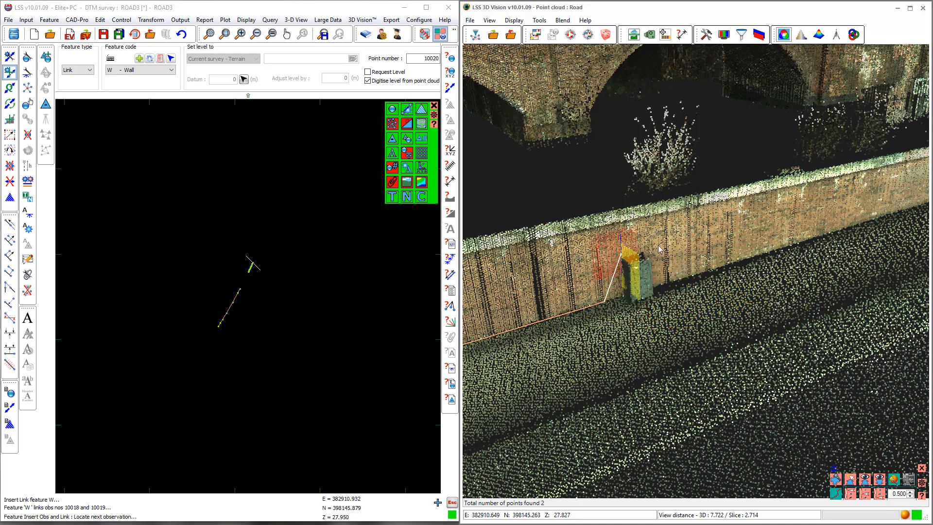
Step: Check the edge stream options, try again to pick the link's edge beside the cabinet, and end the link
click(923, 484)
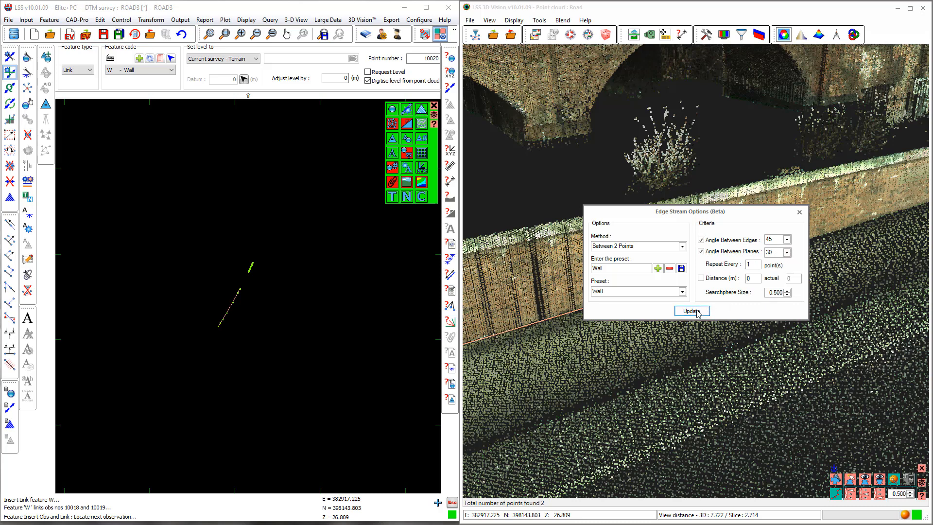
click(800, 213)
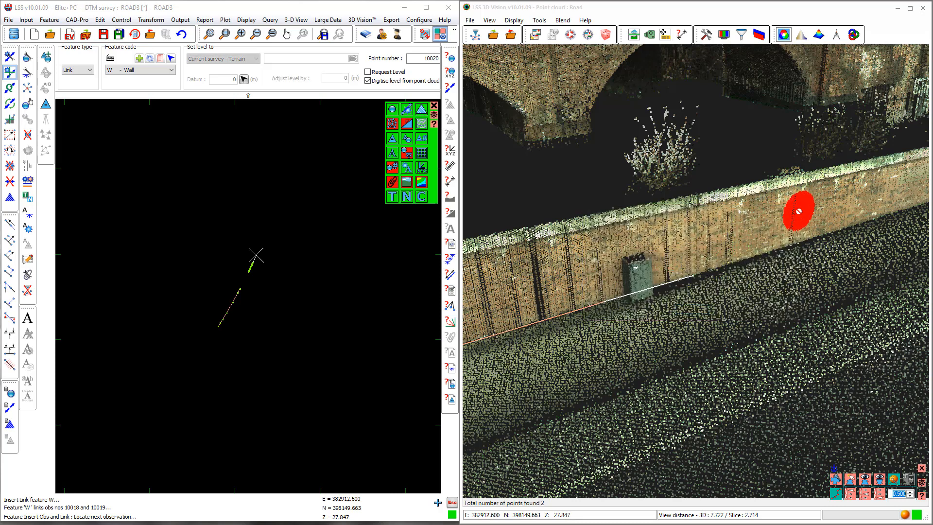
click(622, 297)
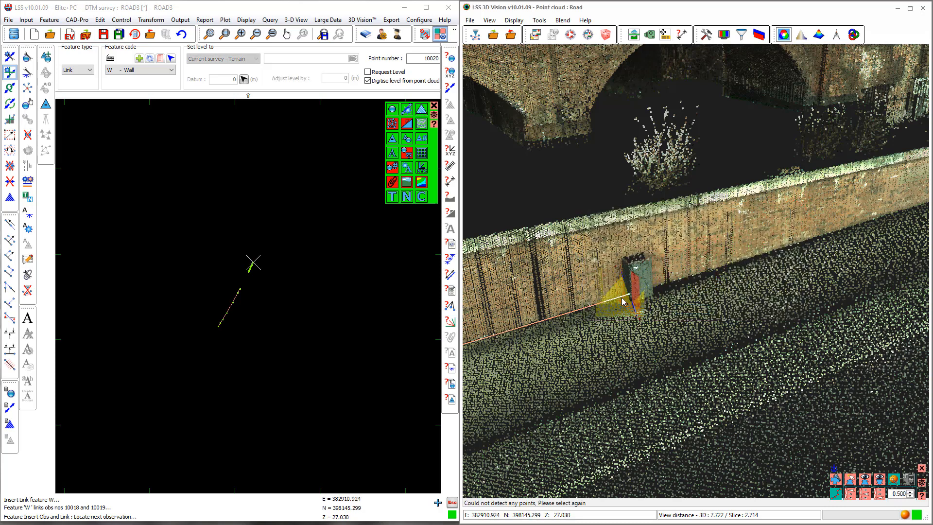
click(620, 298)
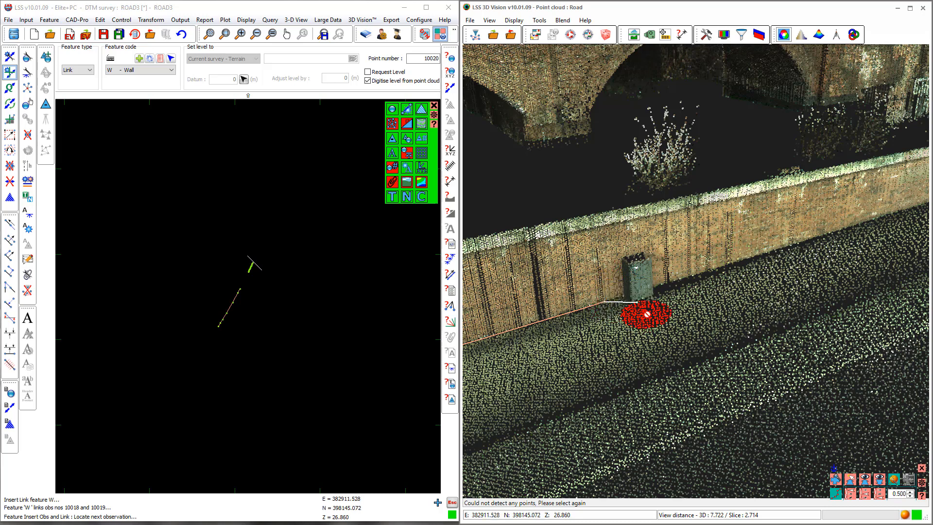
key(Escape)
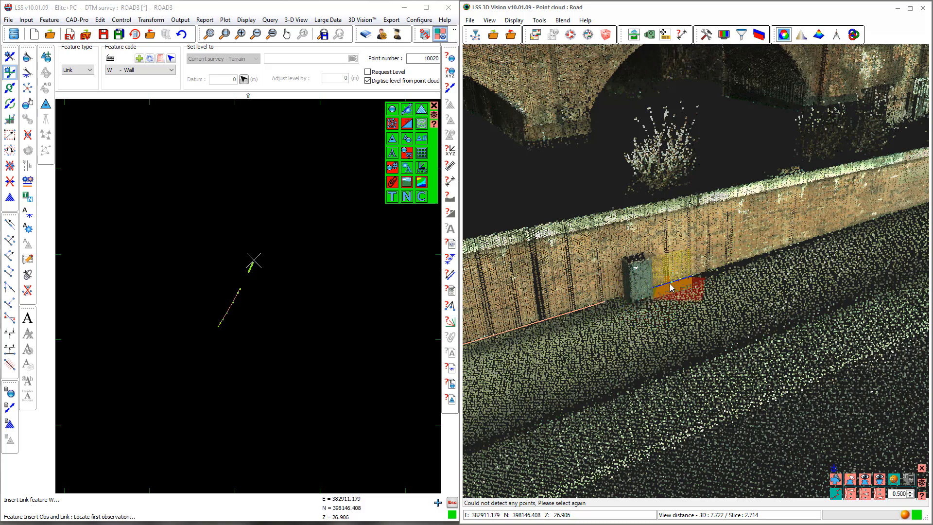
Step: Stream a separate Wall link along the wall base from just past the cabinet to the pier at the wall's far end
click(670, 283)
middle_drag(780, 283, 550, 364)
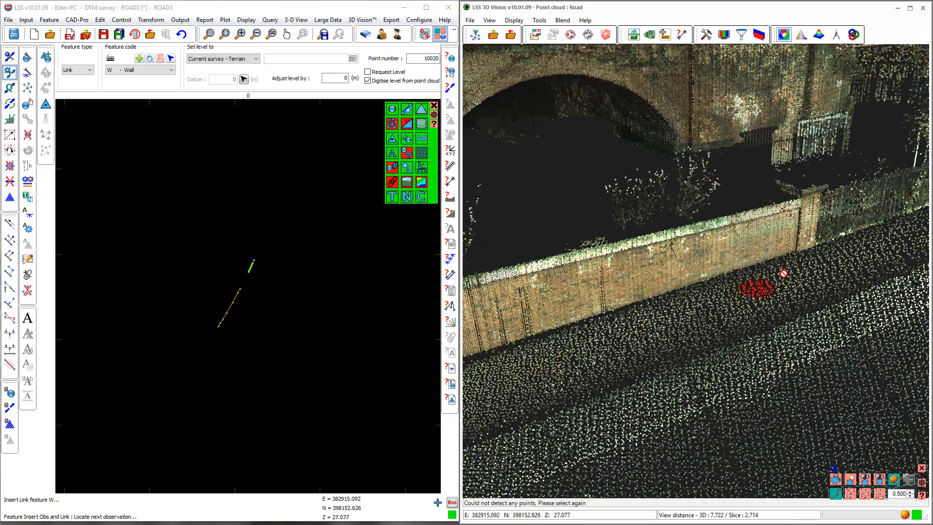
click(825, 253)
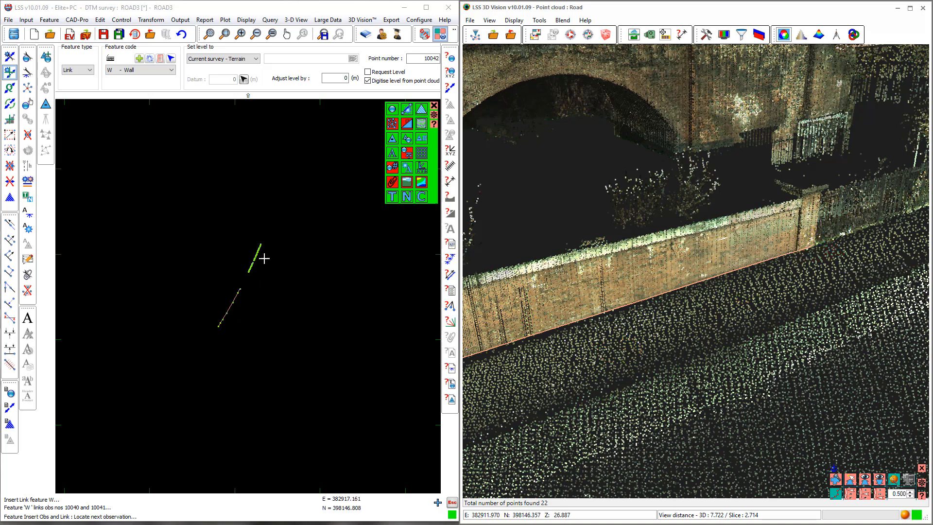
Step: Query the distance between neighbouring points on the streamed Wall link in plan to check their spacing
scroll(252, 254, up, 5)
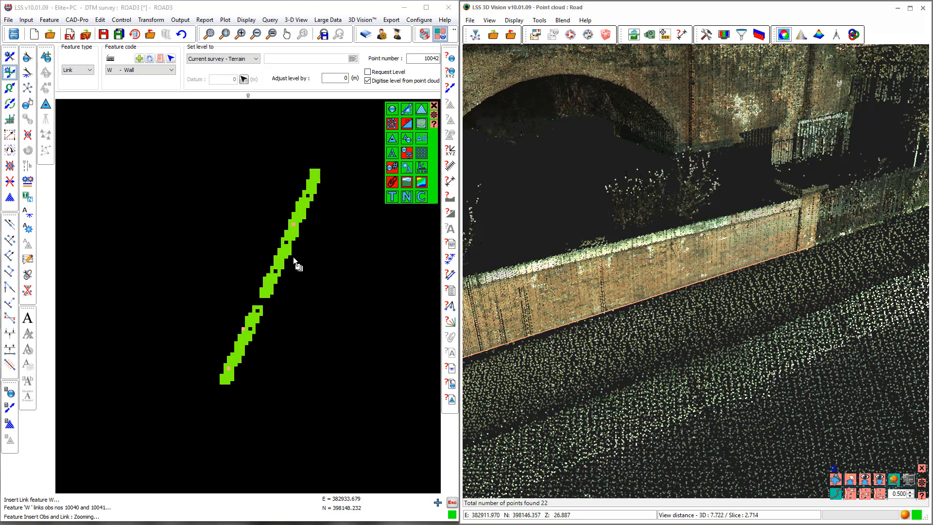
scroll(317, 259, down, 4)
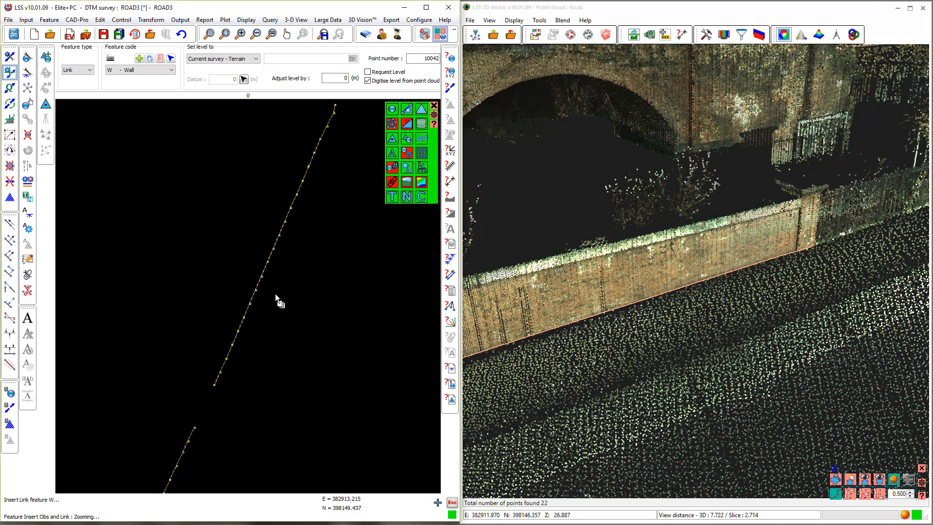
click(450, 182)
click(220, 317)
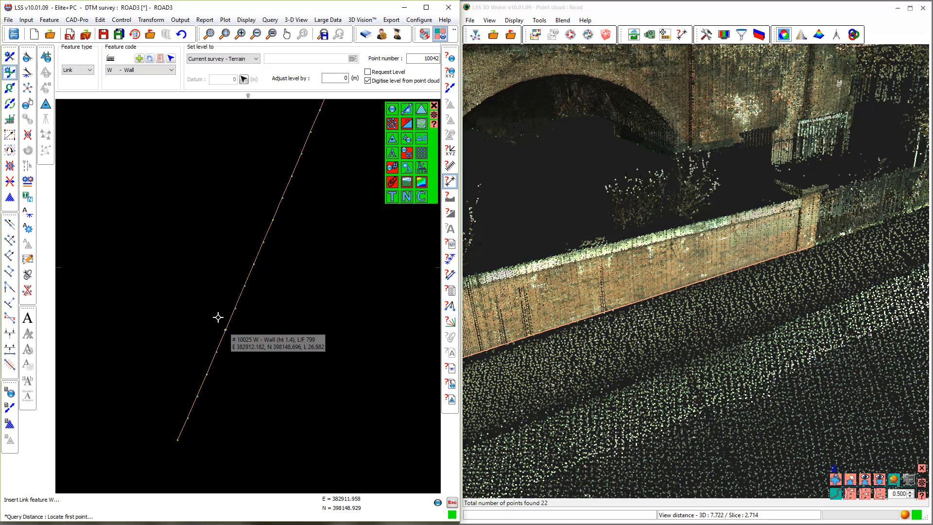
click(245, 286)
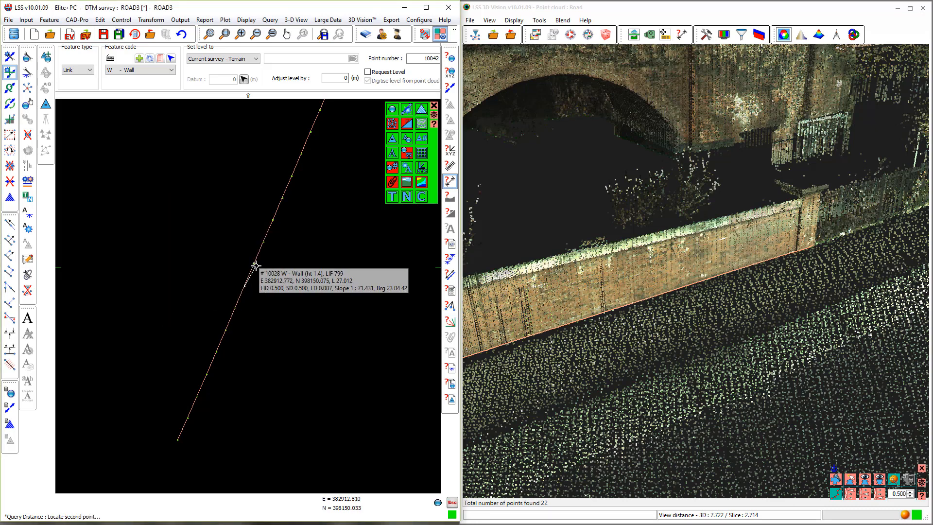
Step: Finish the spacing query, and stream a Wall link between two points along the brick wall's base beside the road sign
click(255, 266)
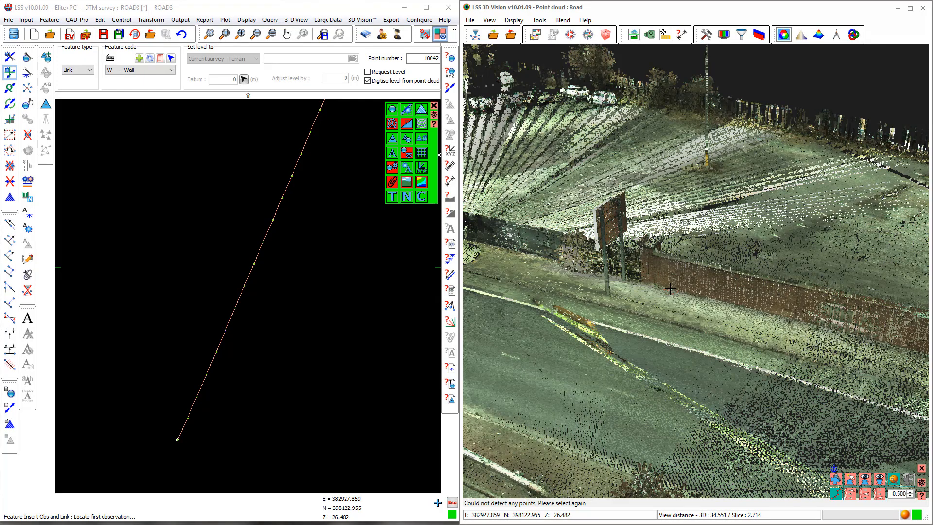
click(670, 288)
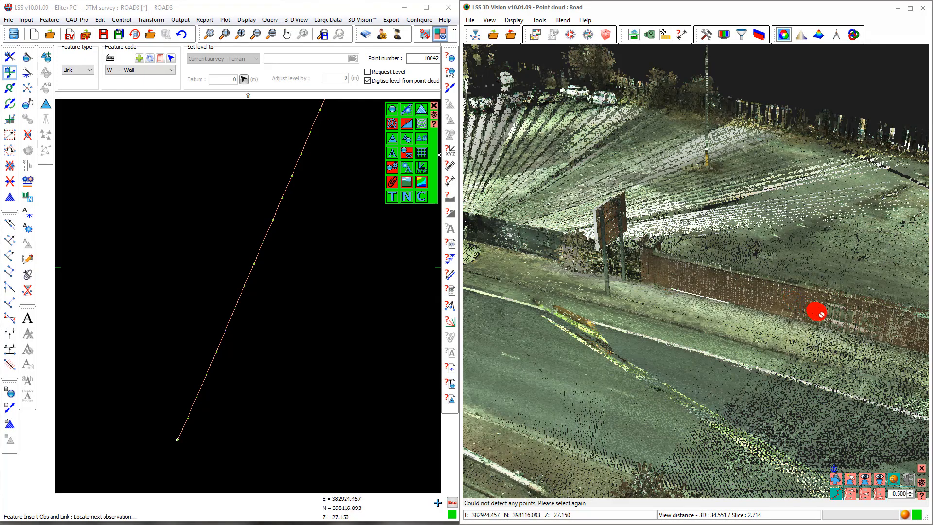
click(899, 344)
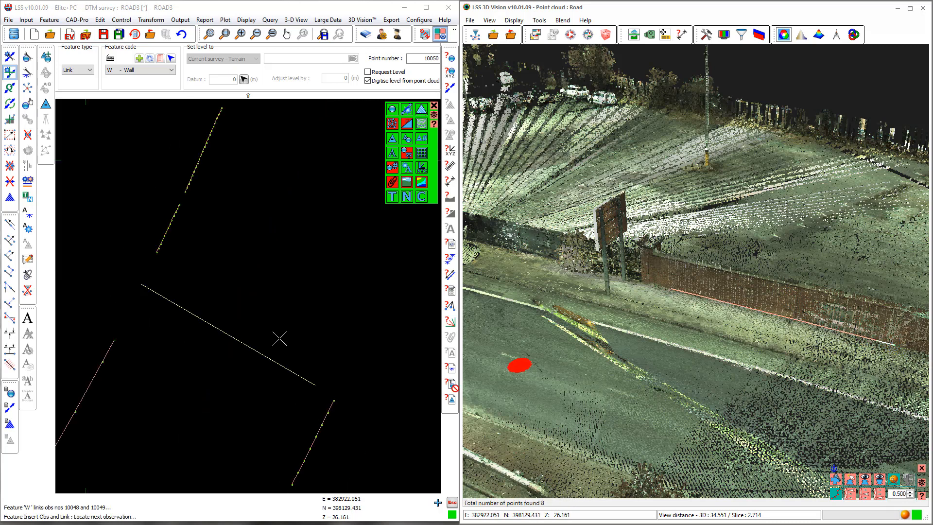
middle_drag(377, 398, 406, 267)
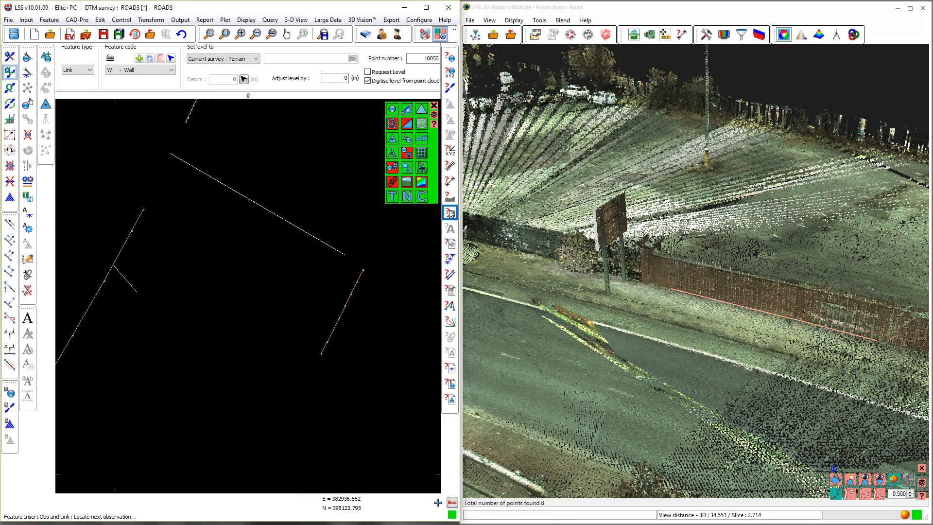
key(Escape)
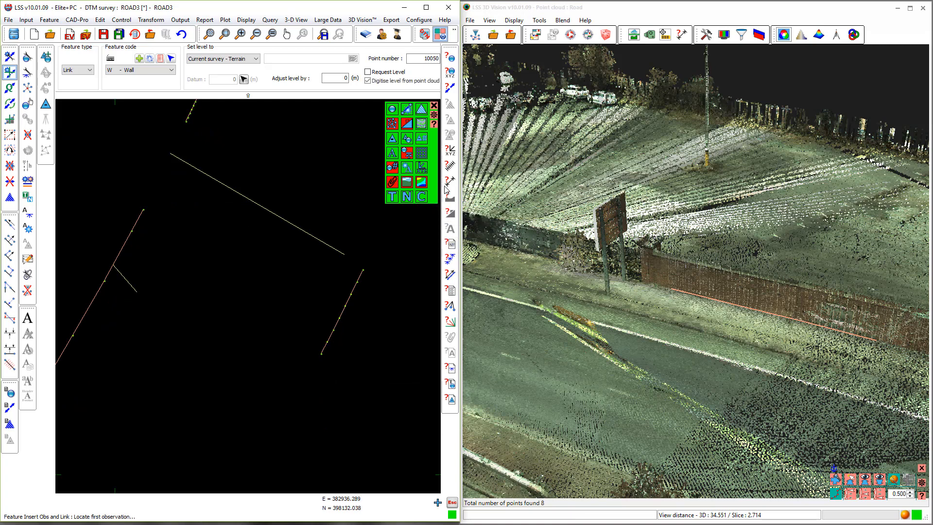
Step: Query the observation-to-observation distance between the first two neighbouring points of the newly streamed Wall link in plan
click(450, 183)
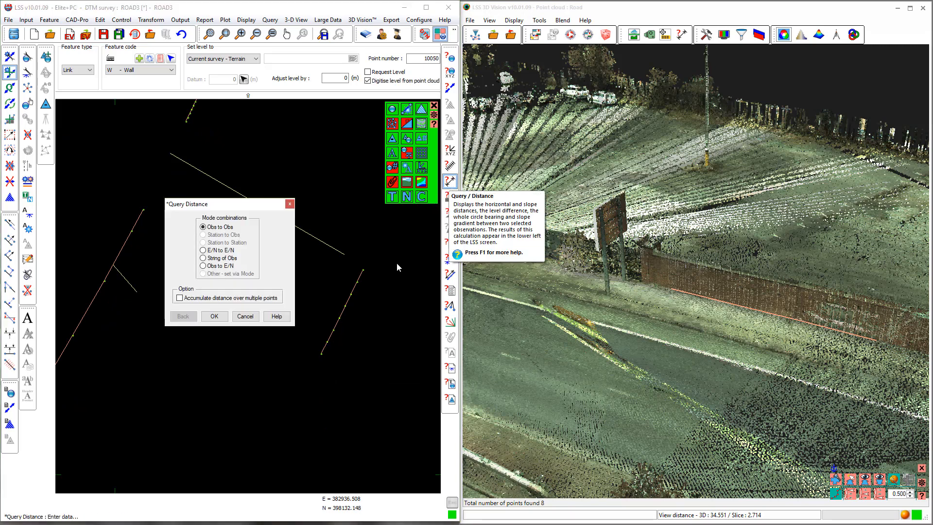
click(215, 317)
click(359, 270)
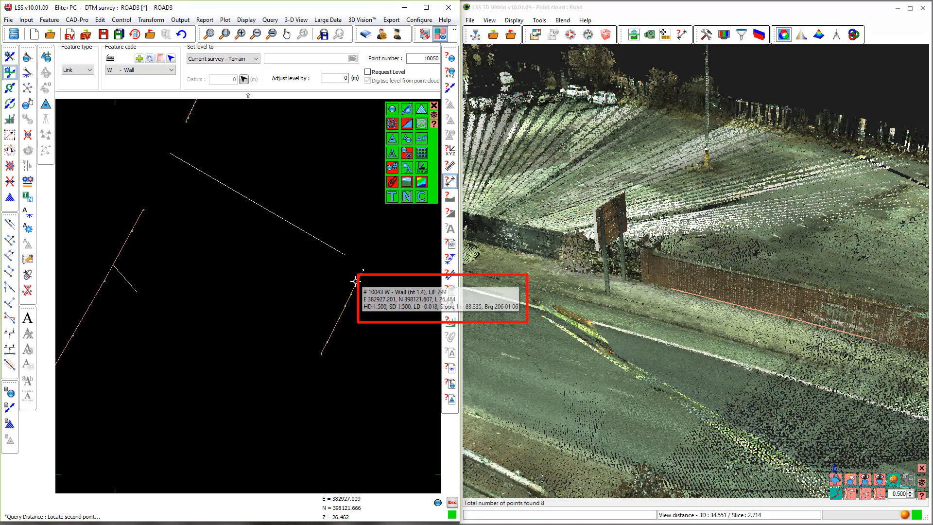
click(356, 281)
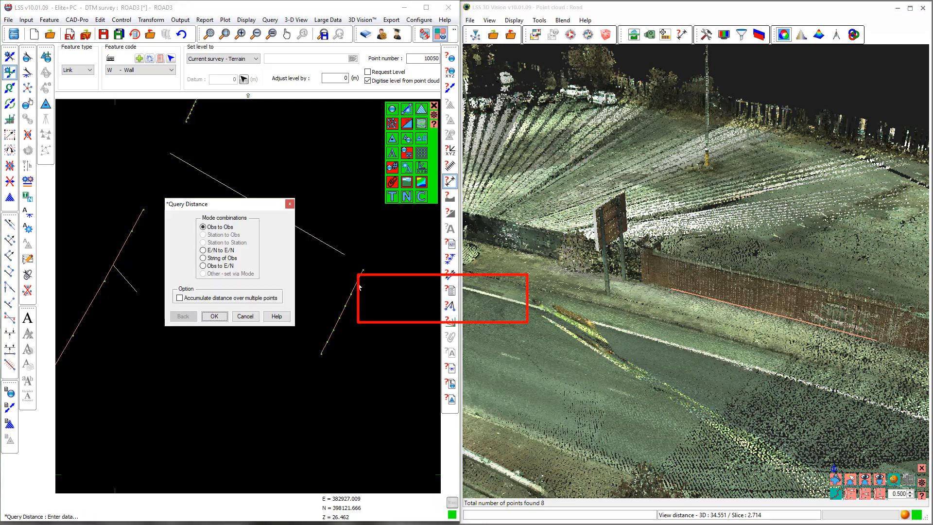
click(246, 316)
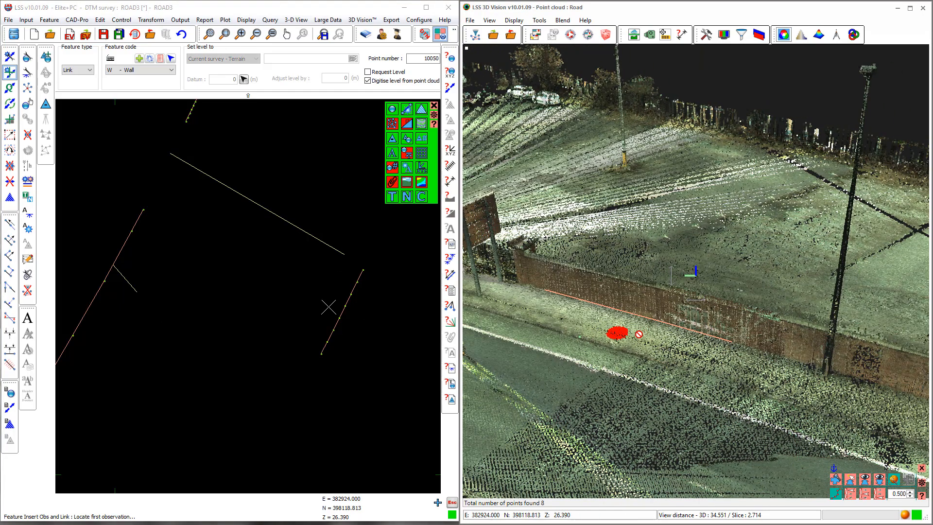
Step: Enable the Distance criterion in the edge stream options and set it to 2 m
middle_drag(639, 334, 637, 335)
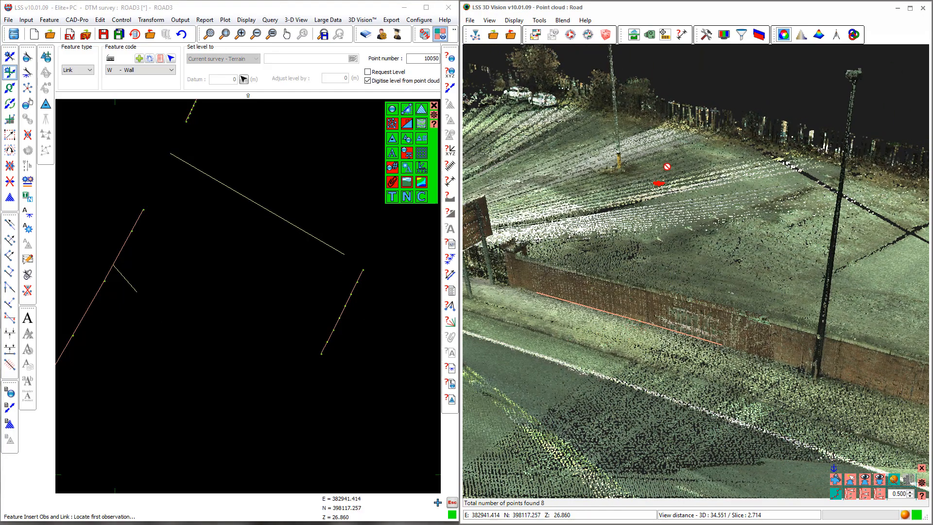
click(921, 482)
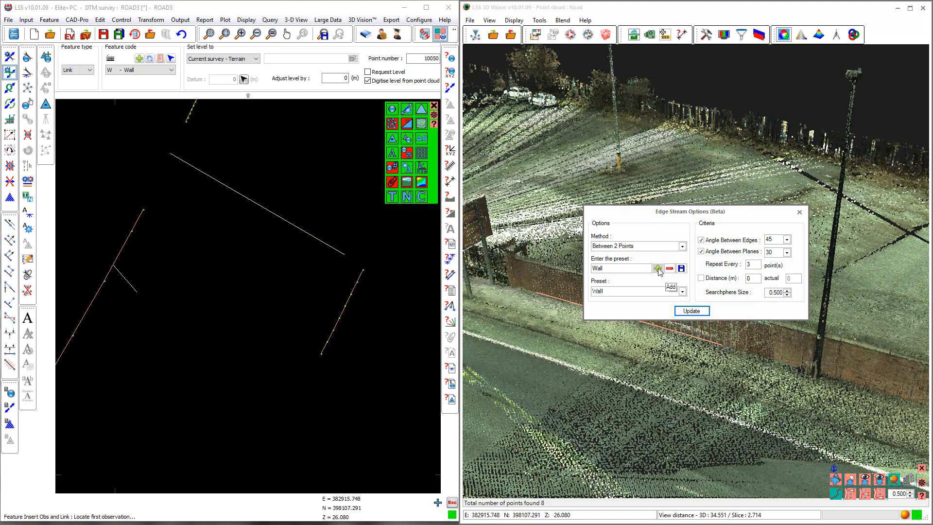
click(702, 278)
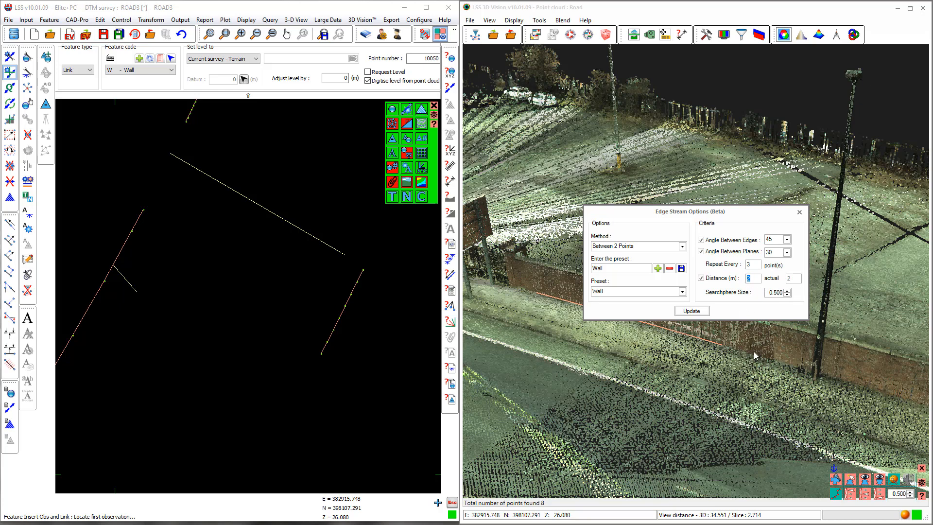
click(691, 310)
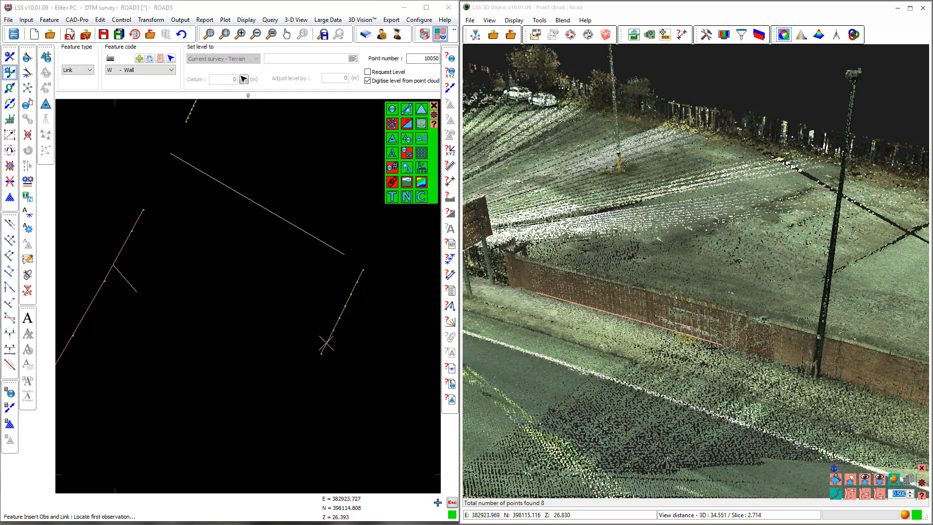
Step: Stream a short Wall link along the wall base between the previous link and the lamp post, and end it
click(753, 352)
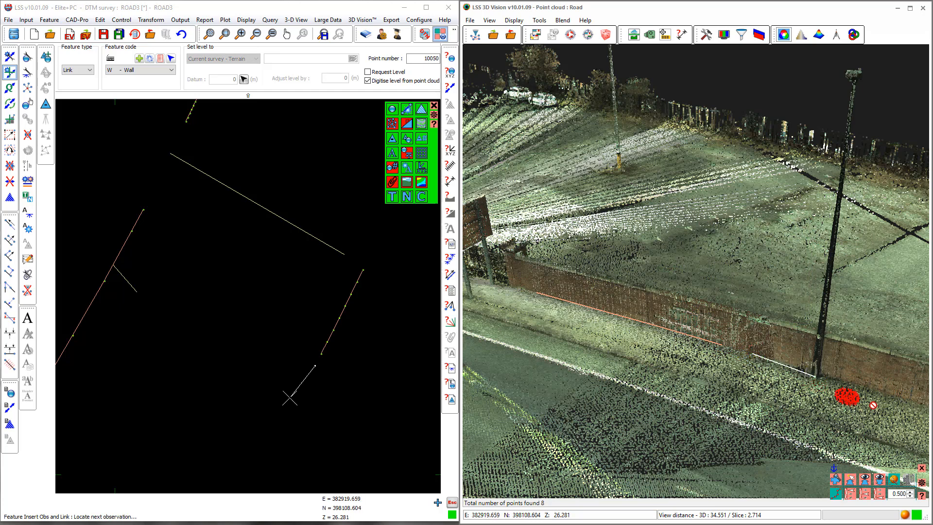
click(785, 363)
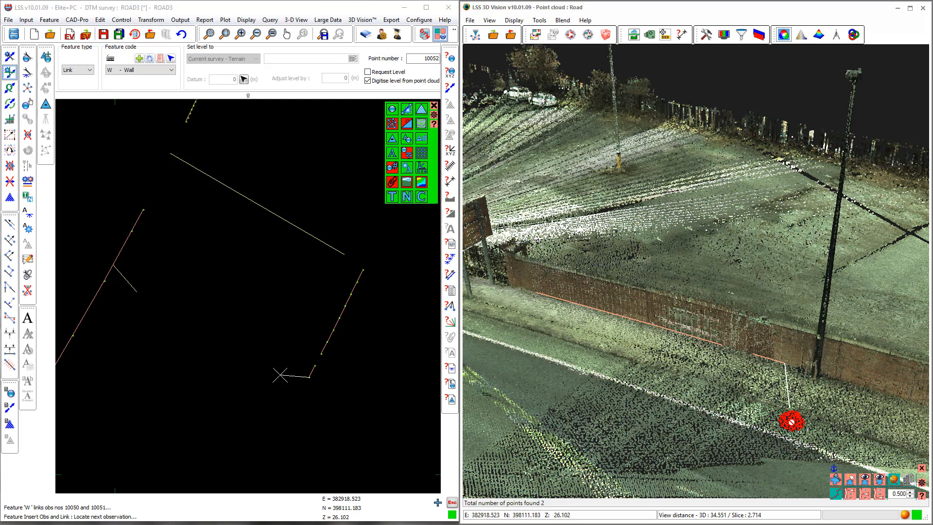
key(Escape)
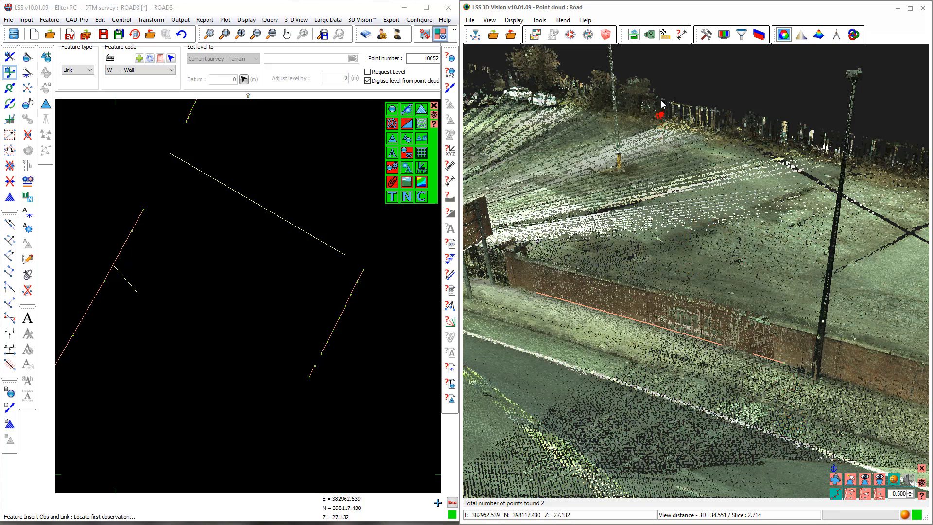
Step: Change the edge stream method from Between 2 Points to One Point and Direction
click(922, 482)
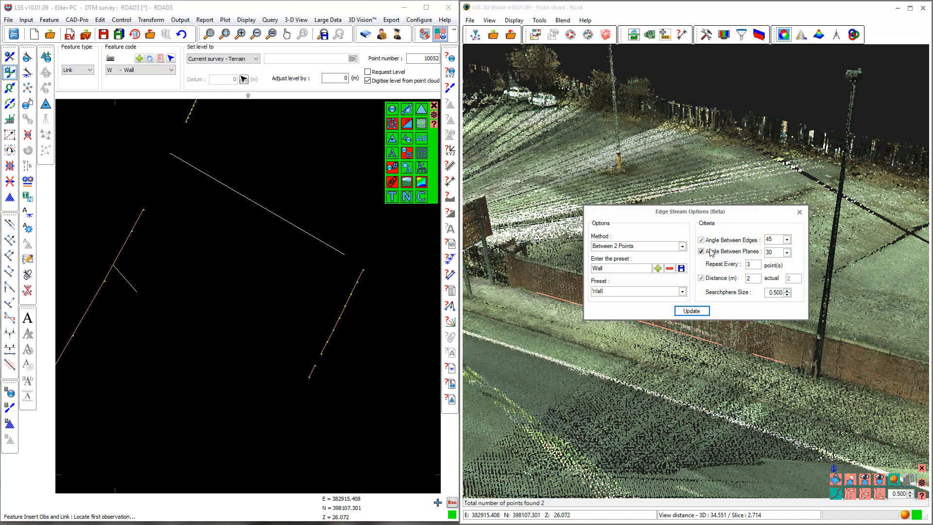
click(682, 247)
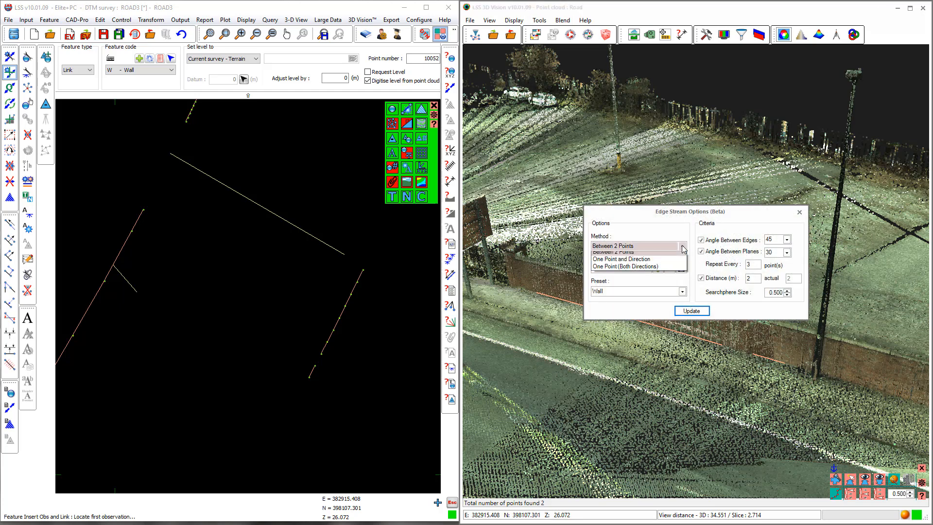
click(636, 263)
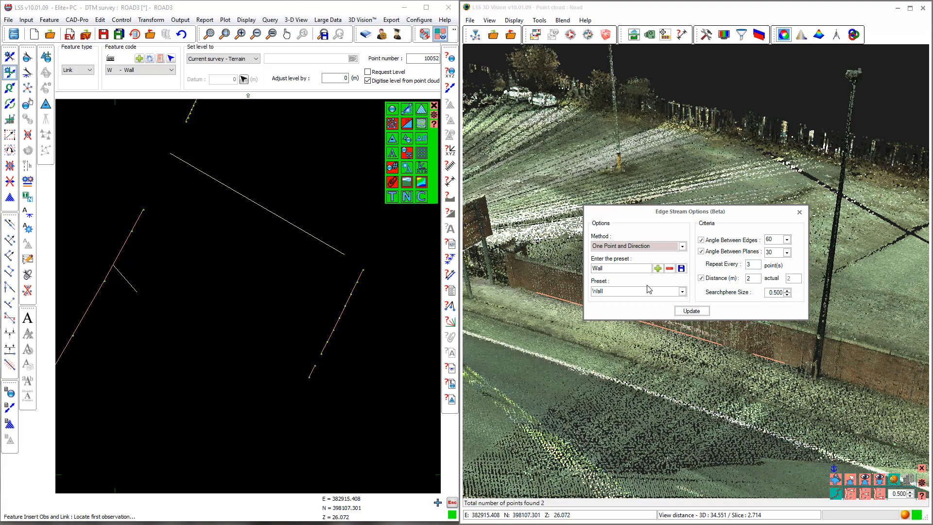
click(691, 311)
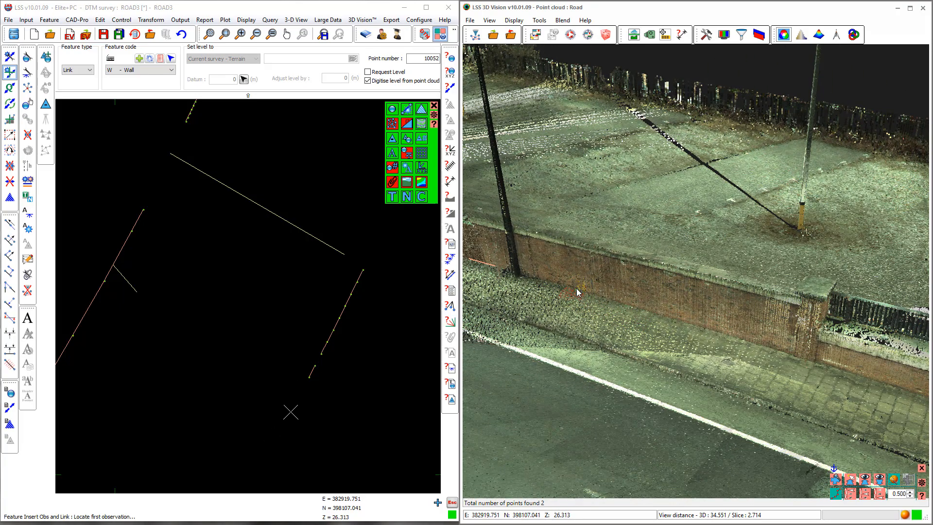
Step: Stream a Wall link from a point on the wall base just past the lamp post towards the pier, and extend it once
click(576, 289)
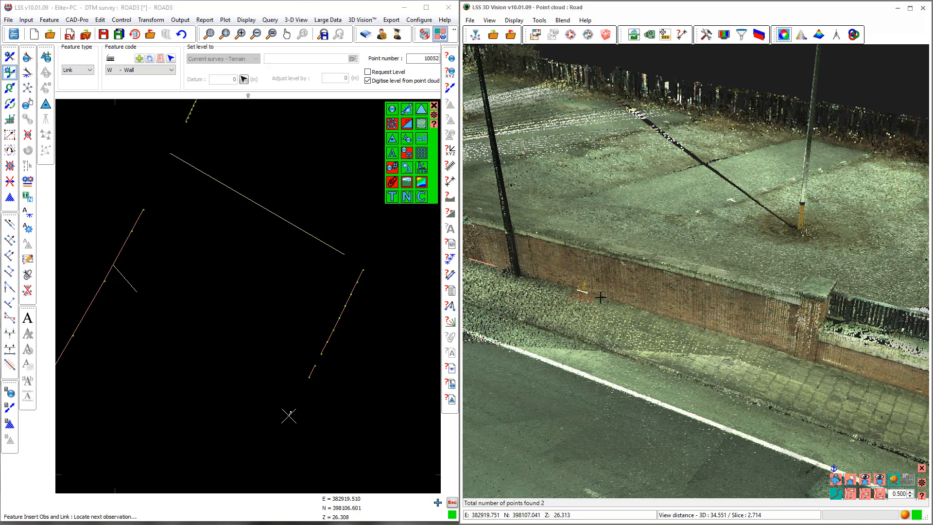
click(628, 302)
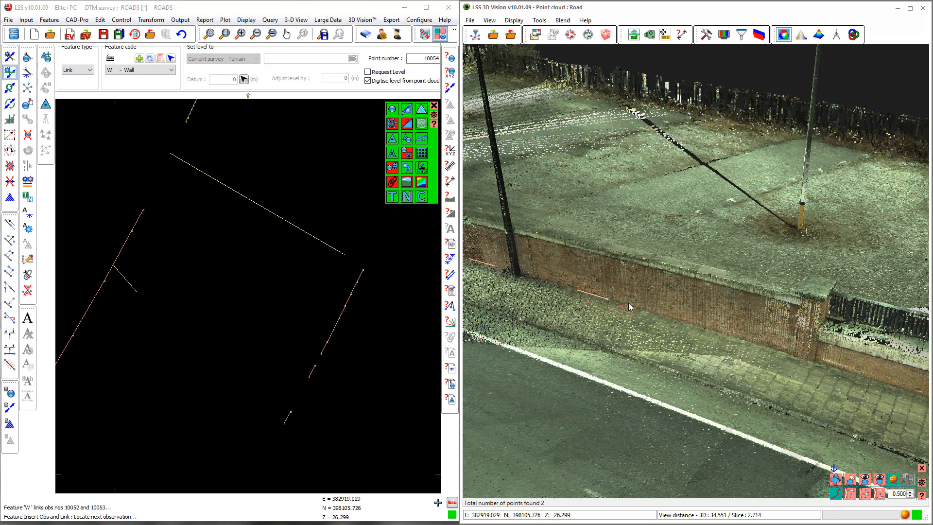
click(656, 317)
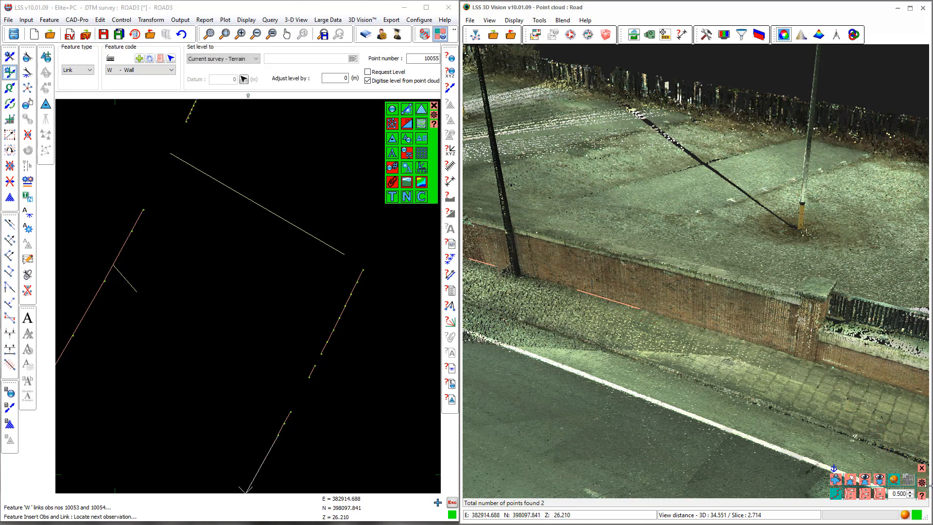
Step: Turn off the edge stream distance limit, stream the Wall link on along the wall base past the pier, and end it at the next lamp post
click(922, 483)
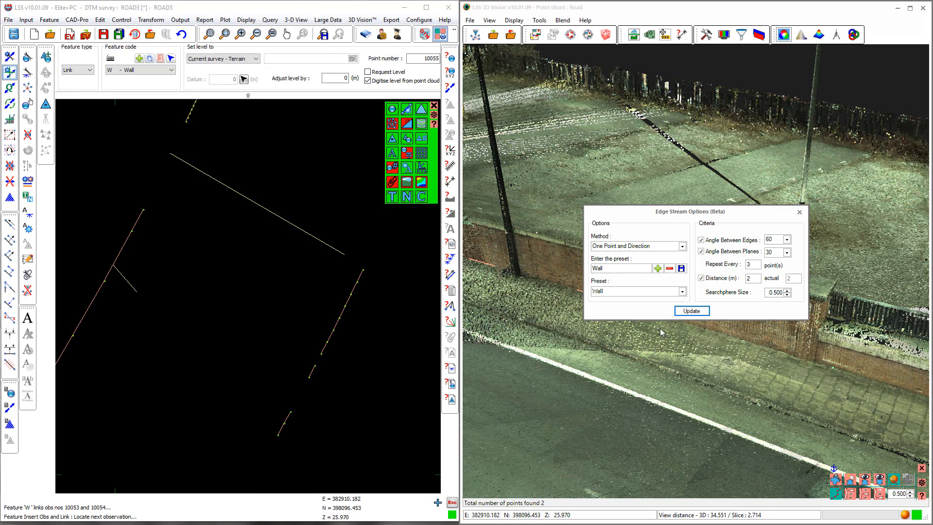
click(701, 279)
click(691, 312)
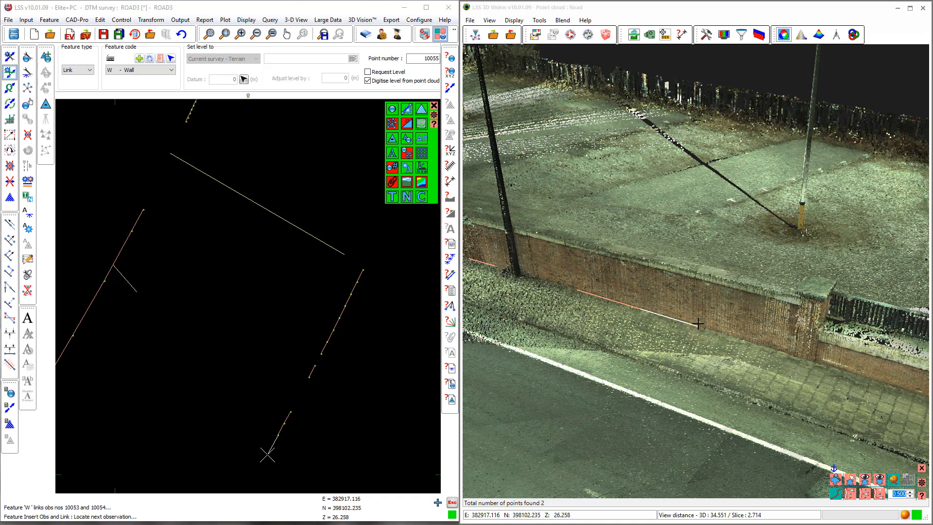
click(698, 323)
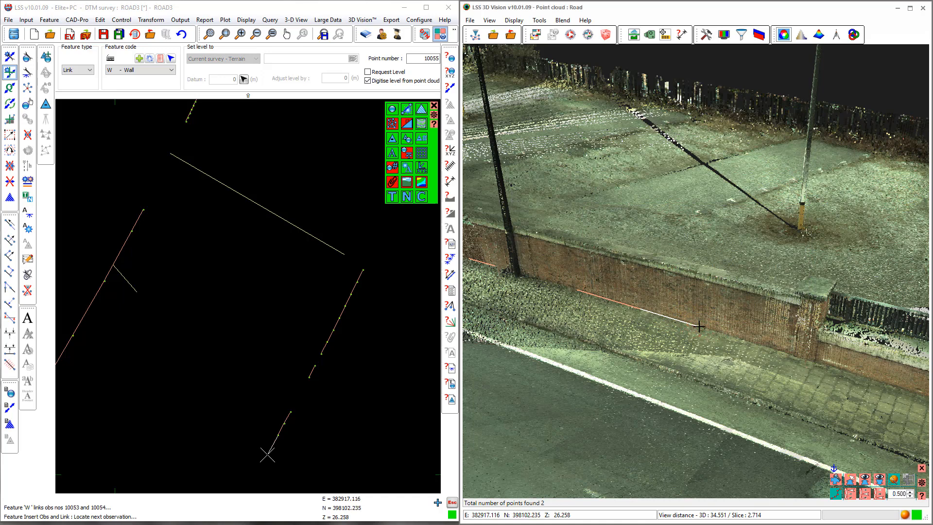
click(703, 340)
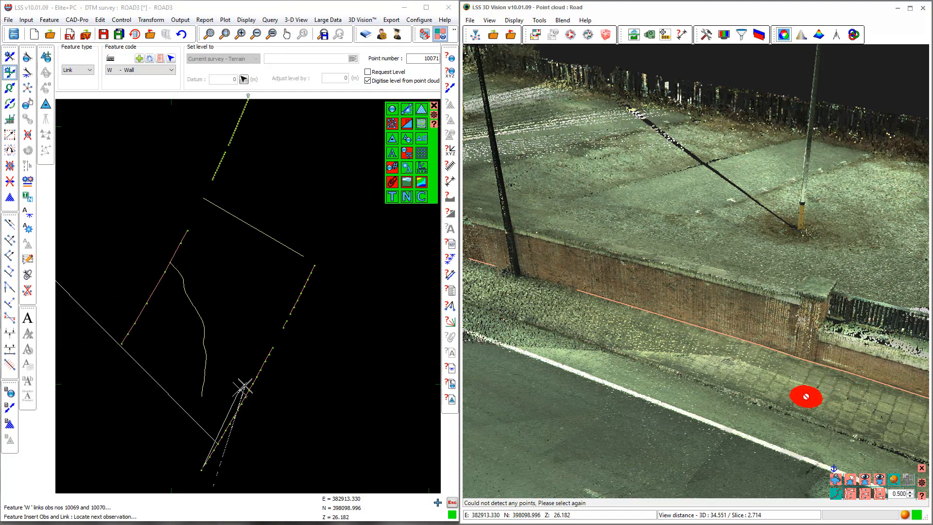
middle_drag(801, 394, 735, 357)
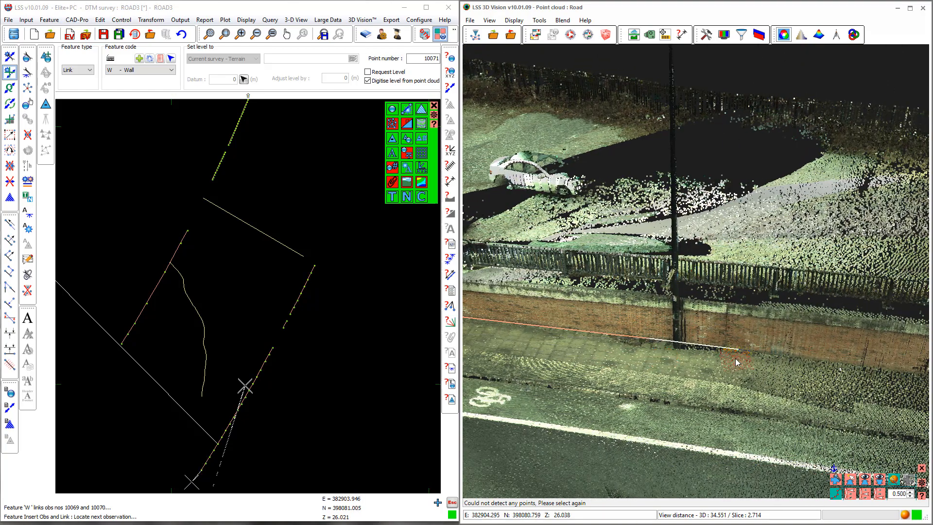
click(702, 367)
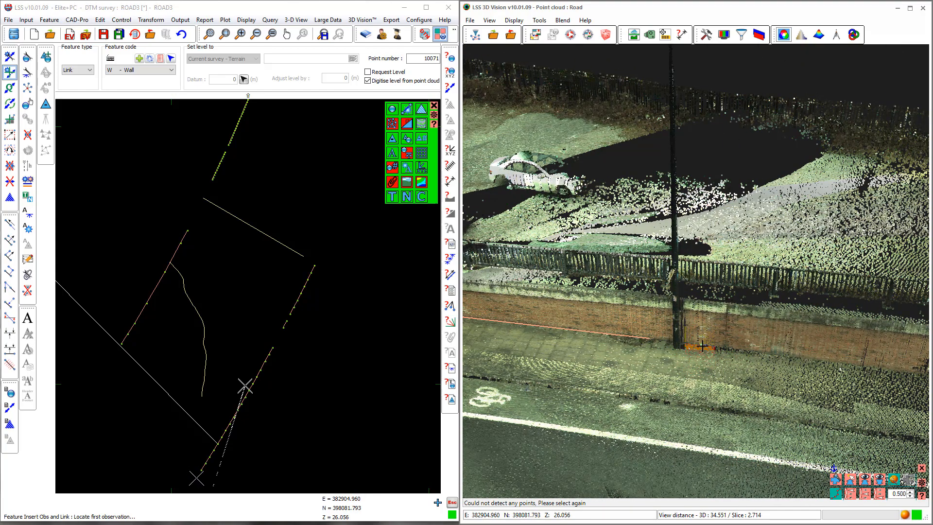
Step: Set the edge stream method to One Point (Both Directions) and stream a Wall link from one point on the wall base past the lamp post
click(922, 482)
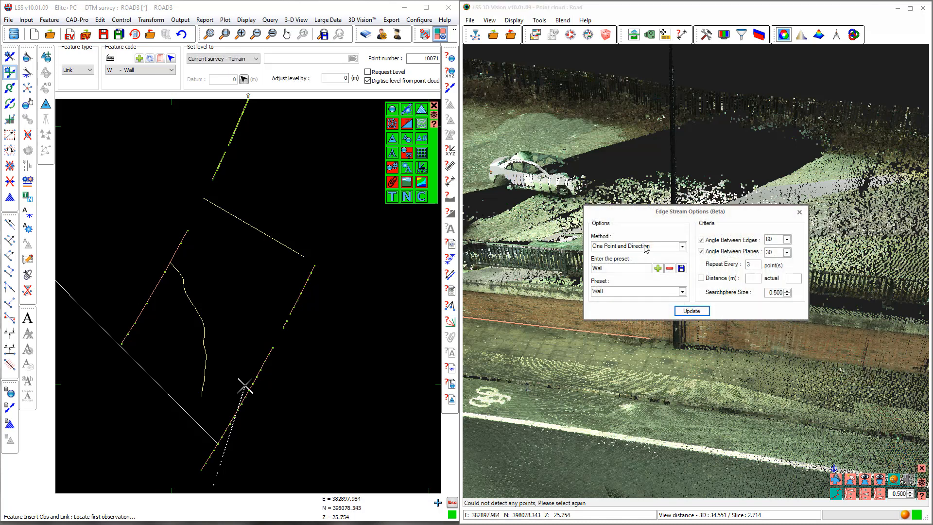
click(646, 247)
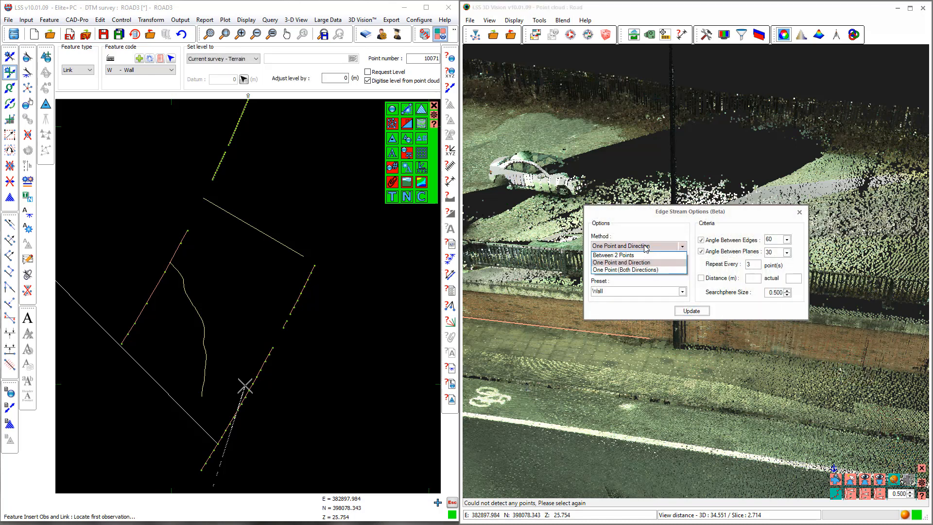
click(634, 270)
click(684, 311)
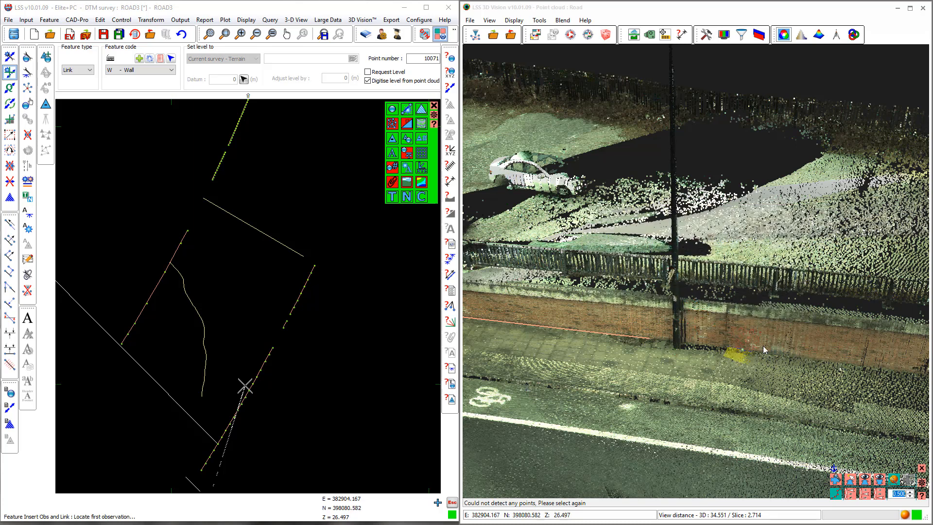
click(846, 362)
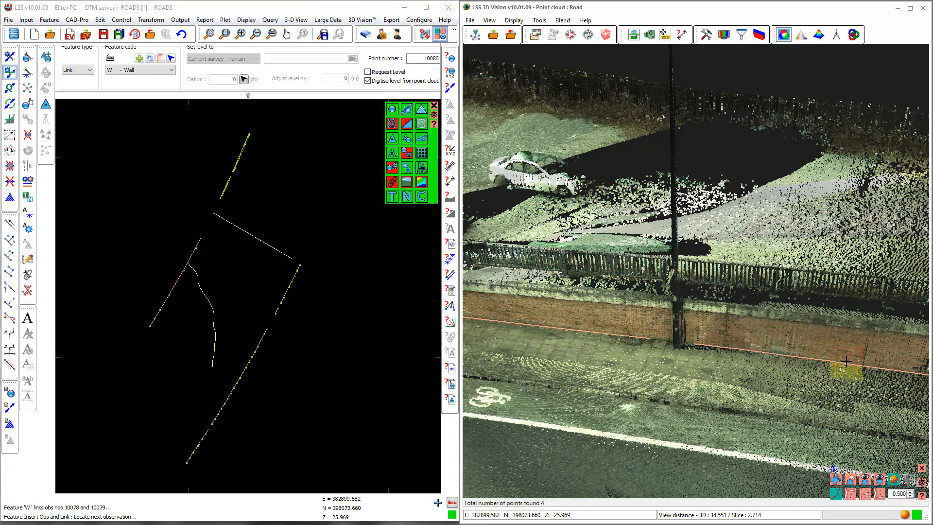
mouse_move(825, 379)
mouse_down()
mouse_move(856, 381)
mouse_move(610, 367)
mouse_move(641, 360)
mouse_up()
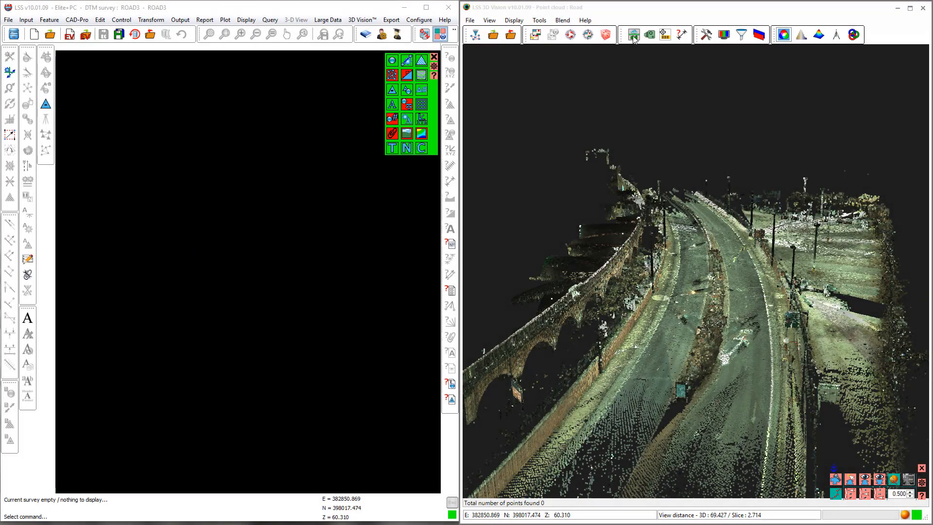
Step: Show the 3D and slice viewports together and centre the slice on the wall at the car-park side of the road
click(634, 35)
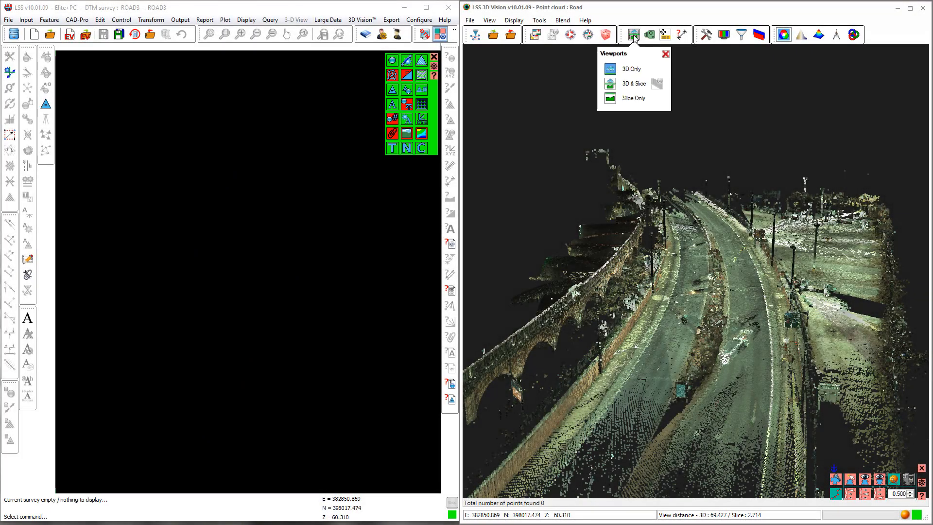
click(610, 84)
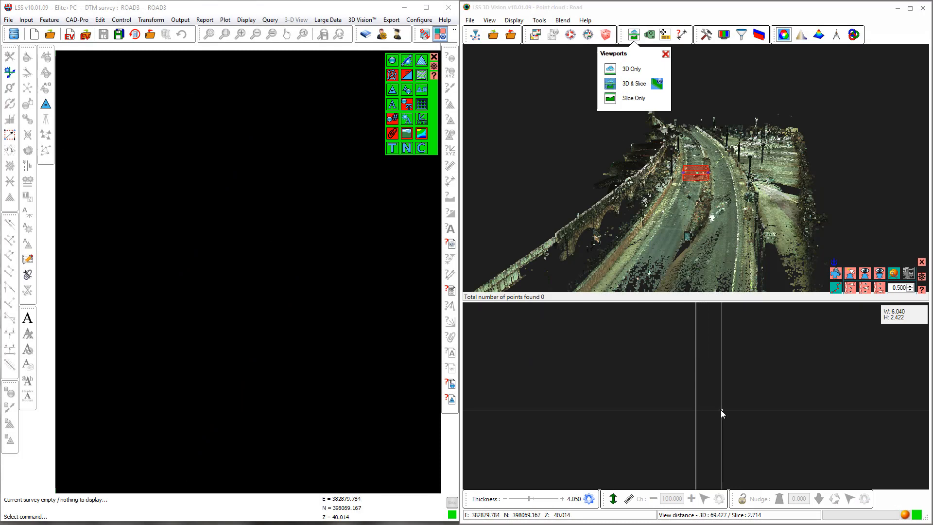
scroll(703, 405, down, 10)
scroll(709, 406, up, 8)
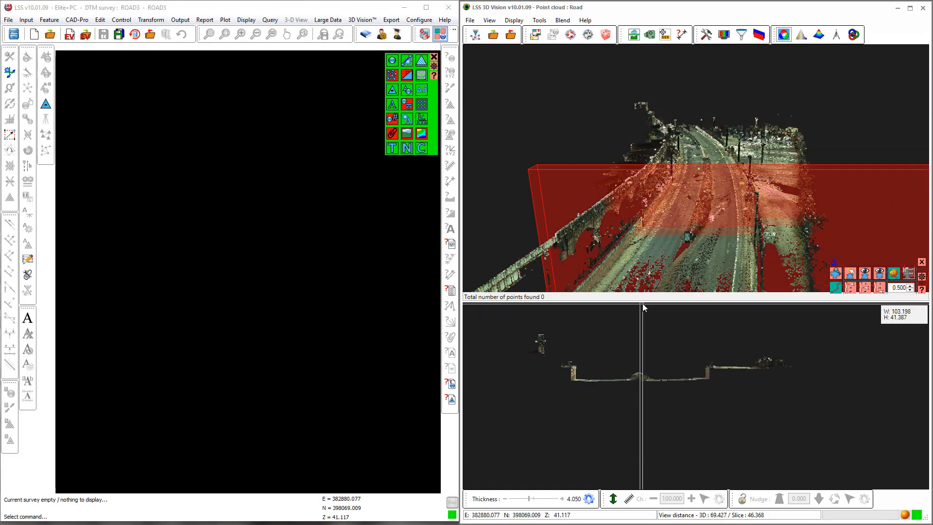
scroll(558, 384, up, 10)
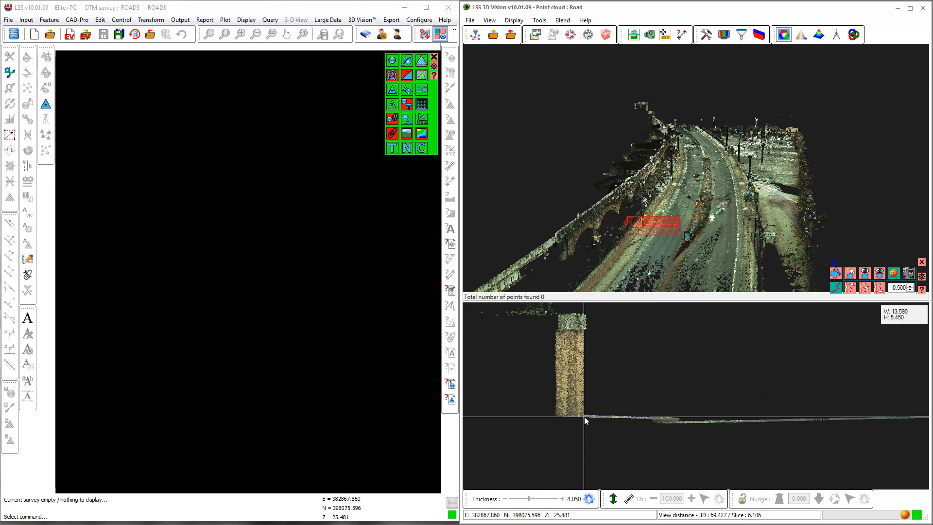
middle_drag(797, 418, 664, 409)
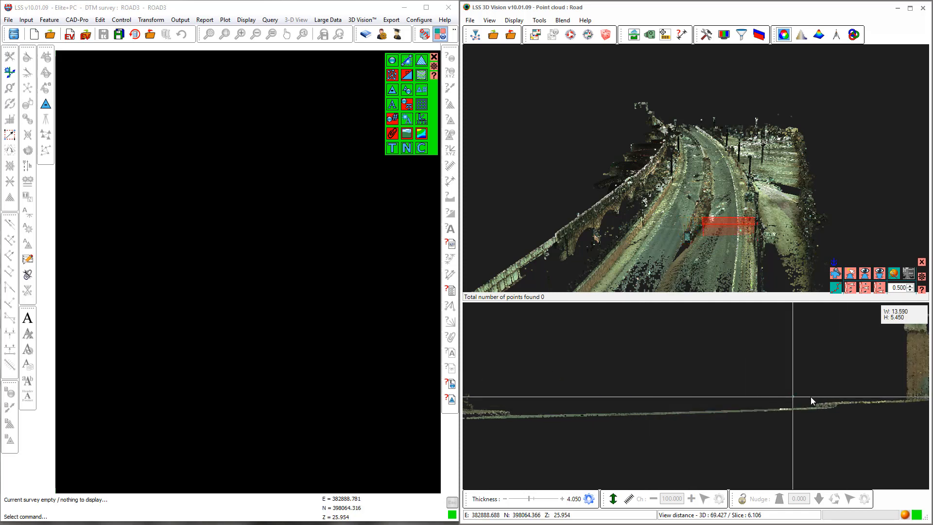
middle_drag(818, 398, 704, 413)
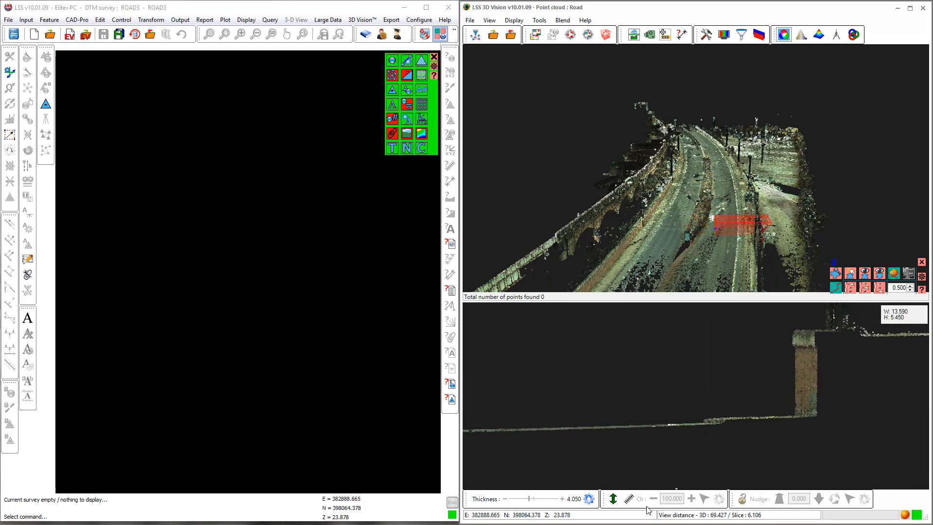
Step: Lock the slice and nudge it away along the road in 0.1 increments to an offset of -3.100
click(742, 499)
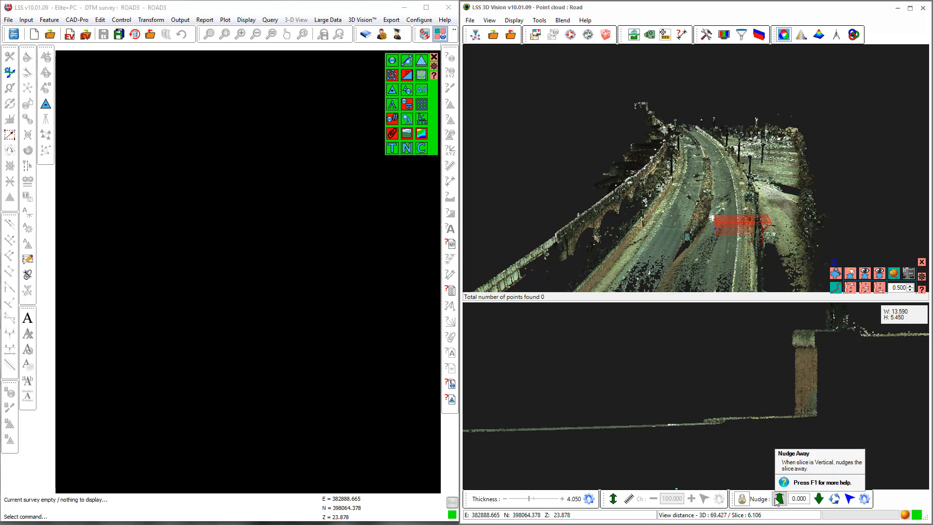
click(777, 499)
click(776, 500)
click(776, 500)
click(776, 500)
click(775, 499)
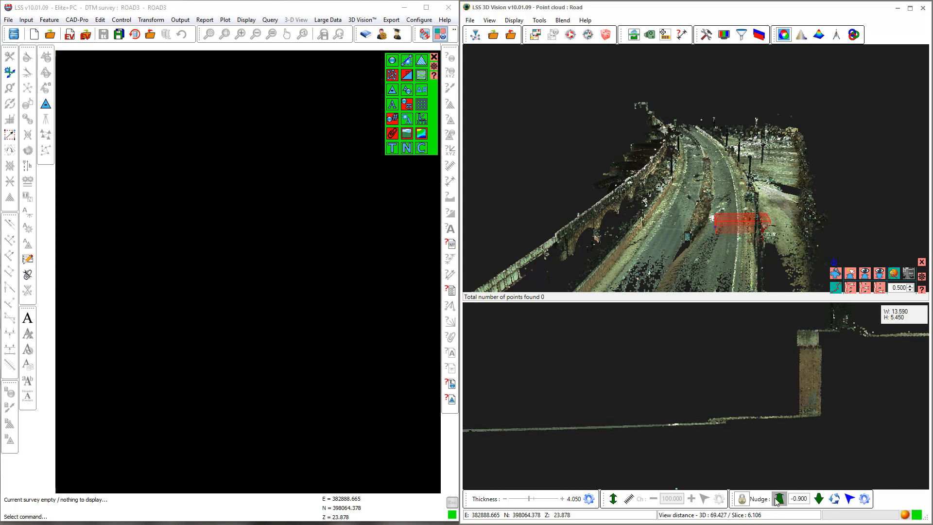
click(775, 499)
click(776, 499)
click(776, 500)
click(776, 499)
click(777, 500)
click(776, 500)
click(777, 499)
click(776, 499)
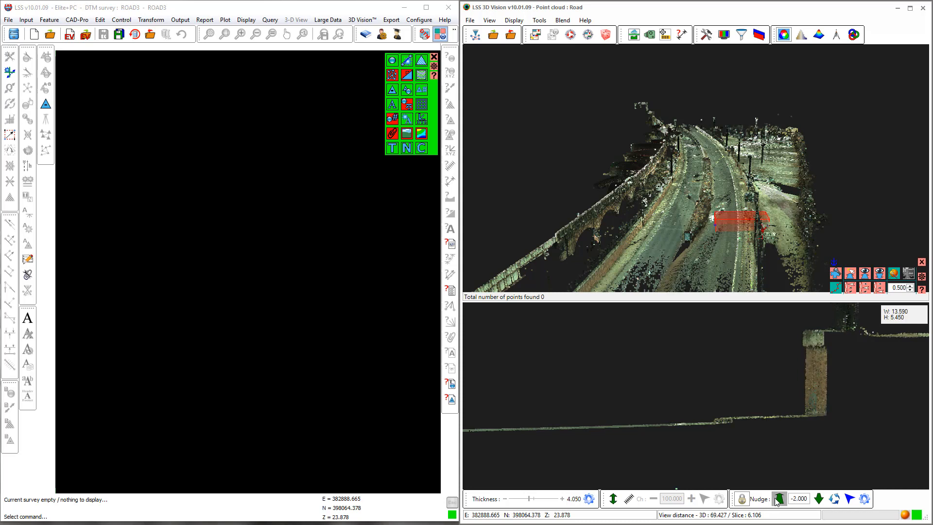
click(777, 499)
click(777, 500)
click(776, 500)
click(777, 500)
click(776, 499)
click(777, 499)
click(777, 499)
click(776, 499)
click(777, 500)
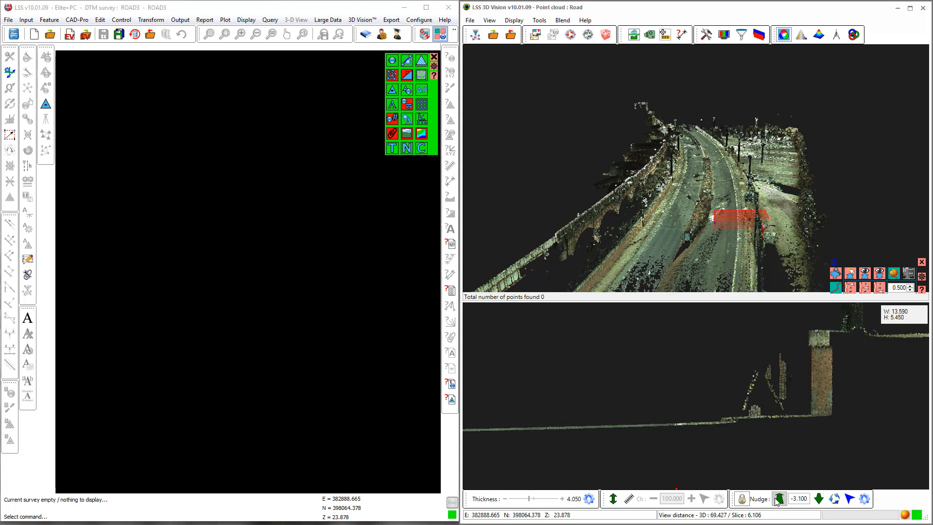
Step: Set the nudge increment to 3 and nudge the slice further away to an offset of -24.100
click(864, 500)
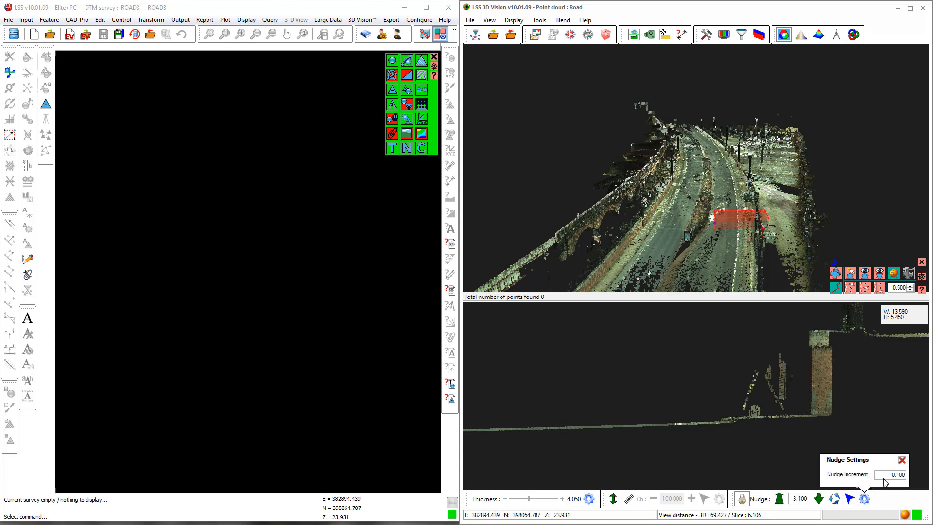
click(898, 475)
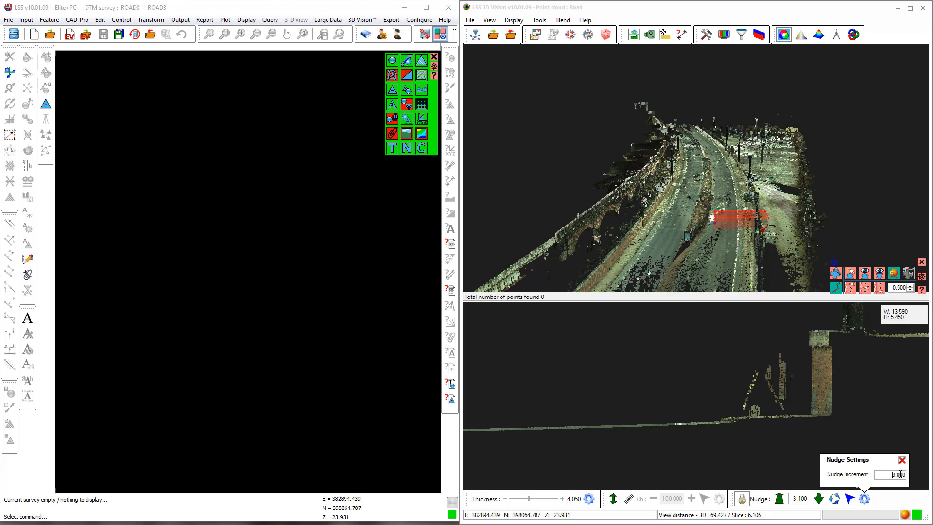
click(779, 500)
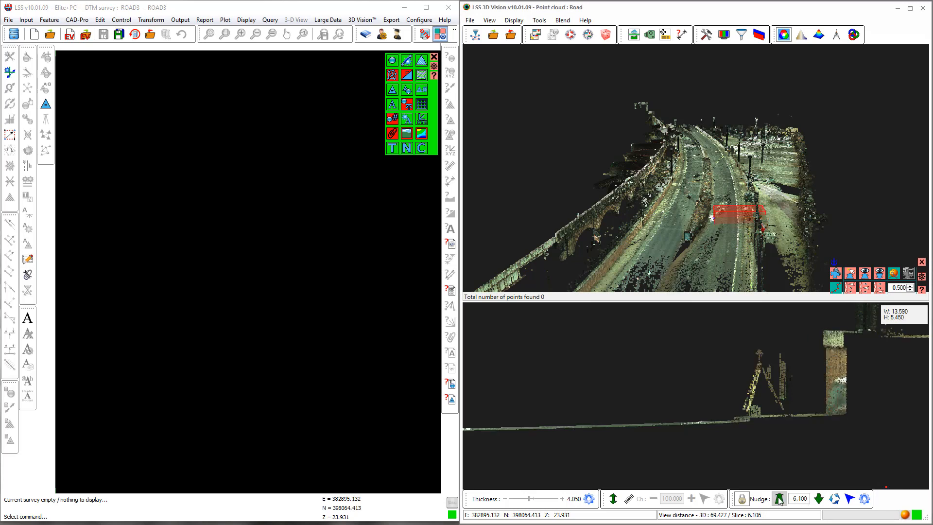
click(779, 500)
click(778, 500)
click(779, 499)
click(779, 500)
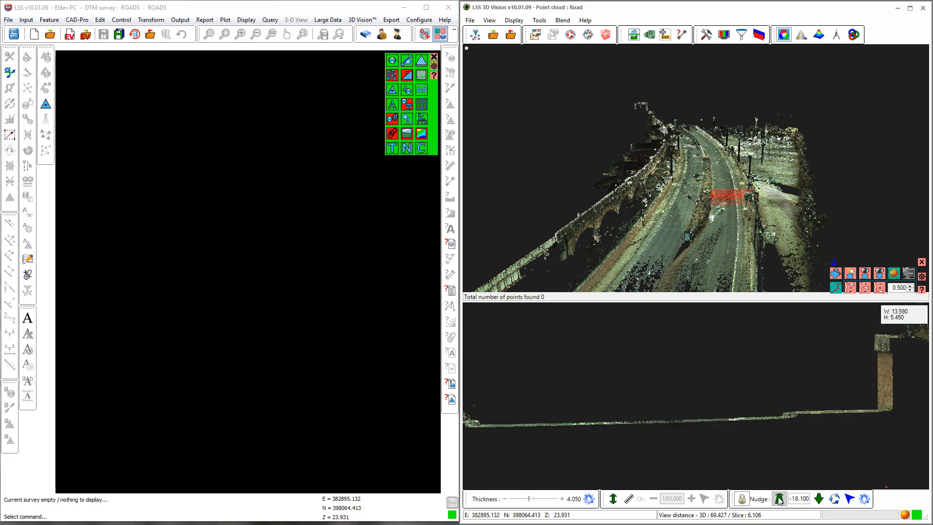
click(779, 499)
click(779, 500)
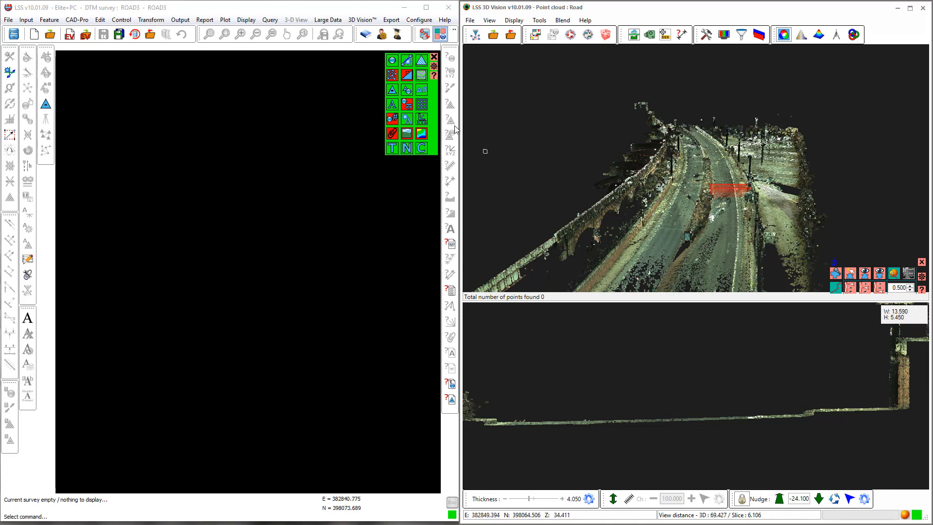
Step: Start a new section position file named "road multi feature" using the line method and accept the proposed display centre and width
scroll(688, 234, down, 2)
scroll(688, 231, down, 2)
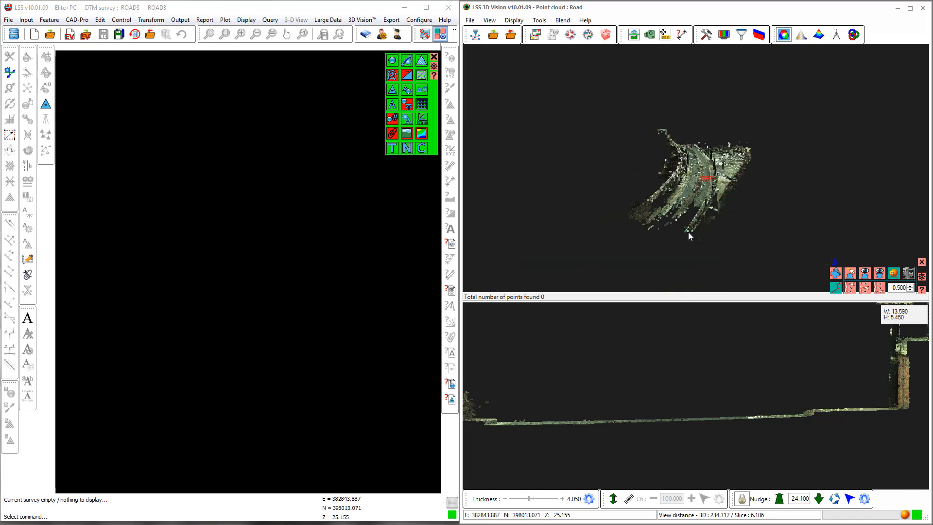
scroll(680, 235, down, 2)
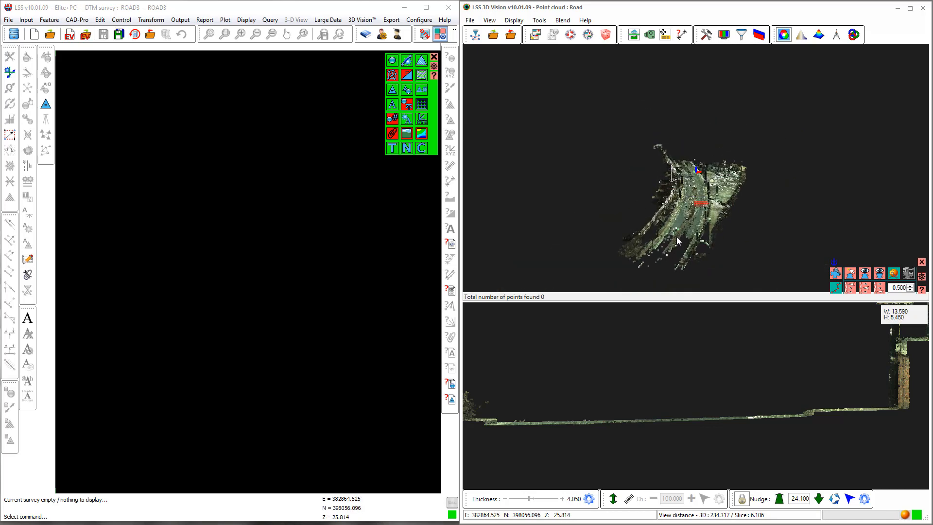
scroll(676, 237, up, 1)
scroll(684, 228, up, 1)
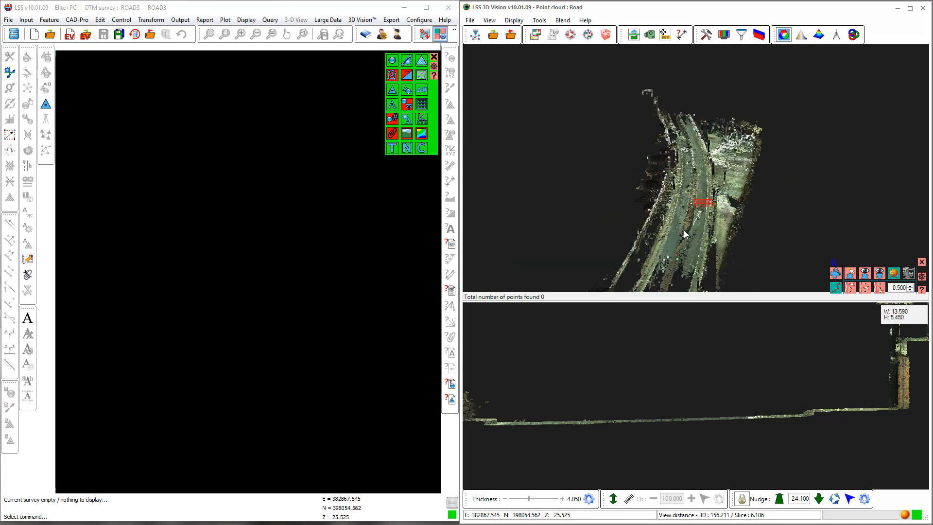
drag(666, 257, 664, 263)
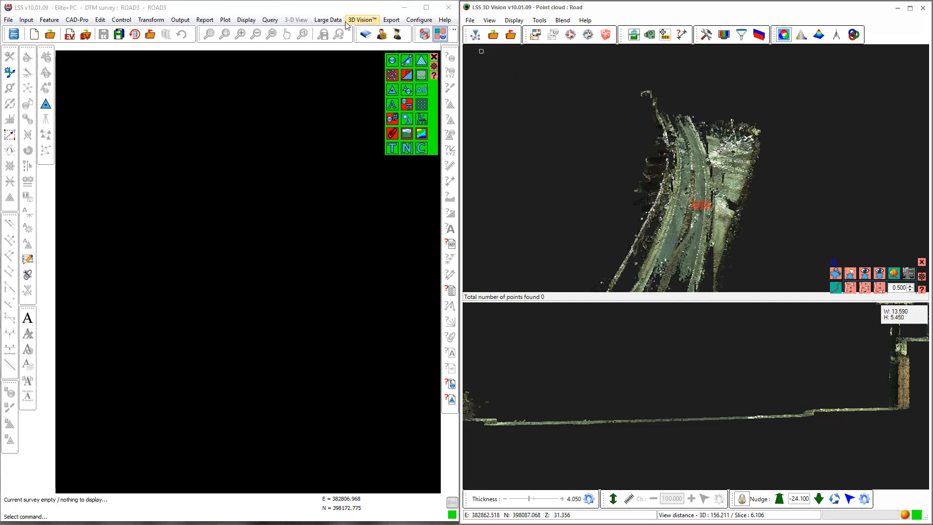
click(419, 19)
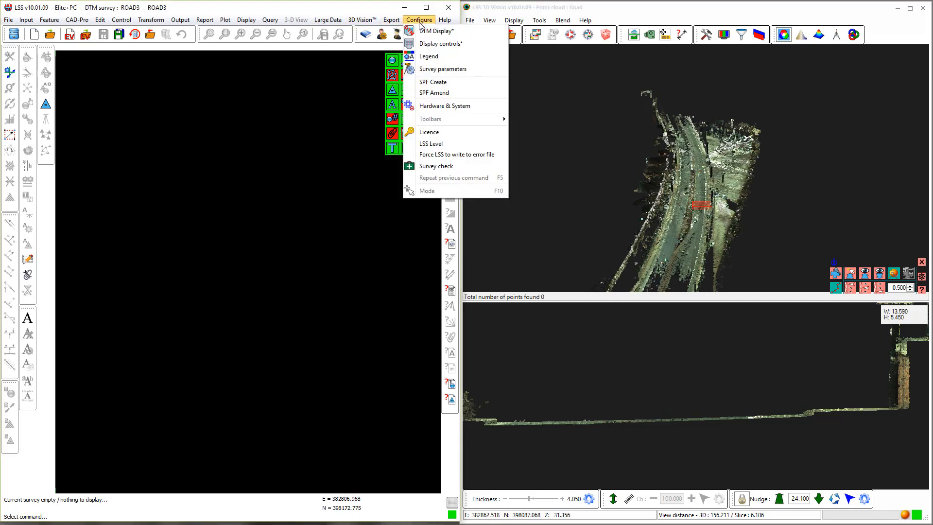
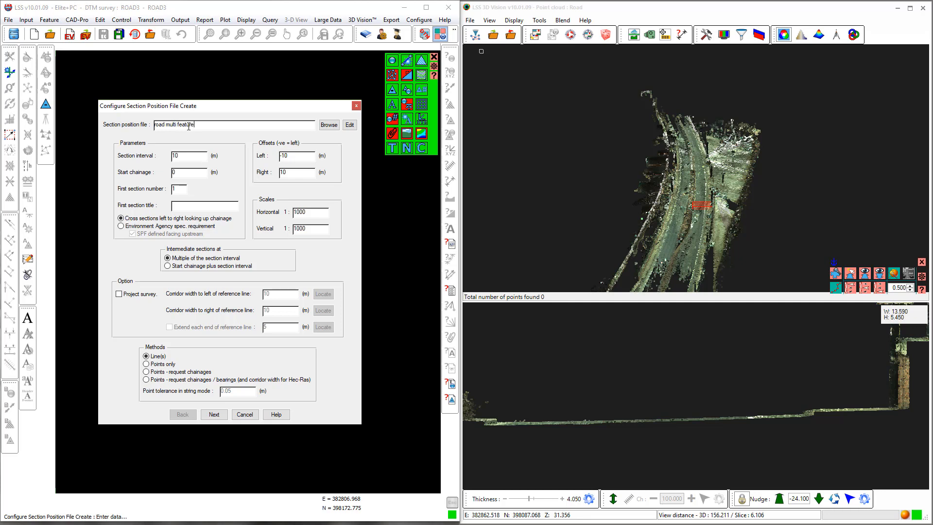
key(Return)
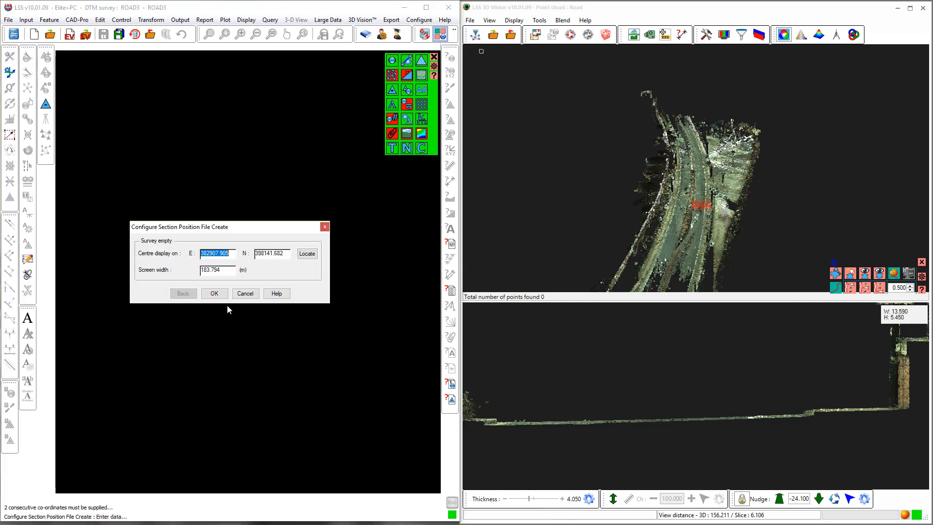
click(215, 293)
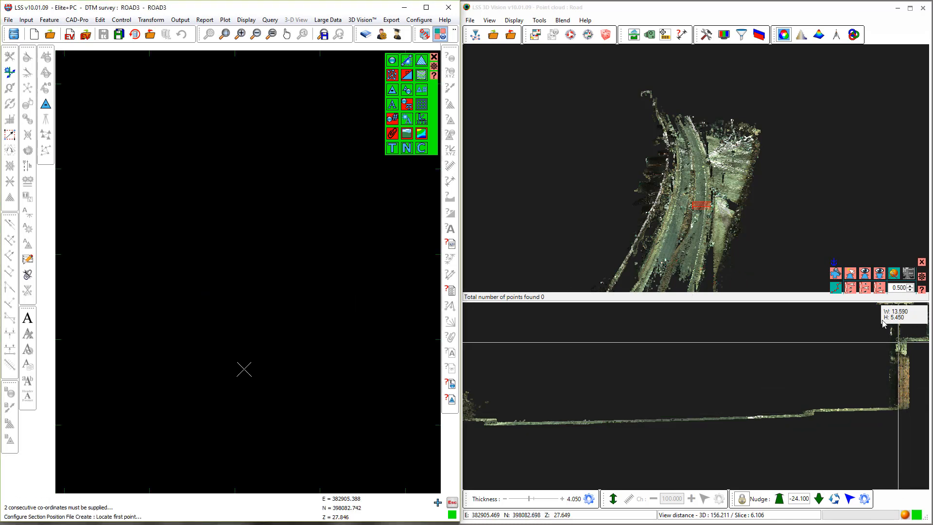
Step: Digitise the section reference line through points along the central reservation in the point cloud, and end and save the section position file
click(851, 275)
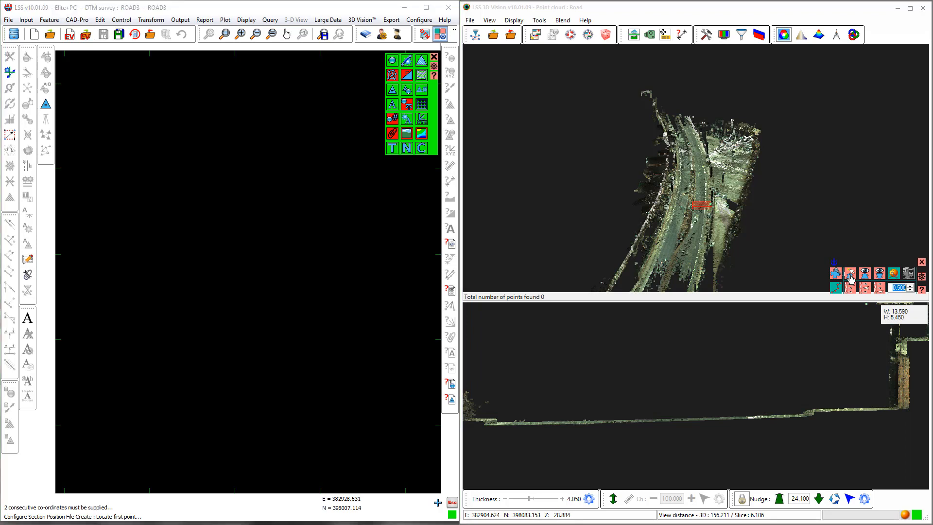
click(673, 262)
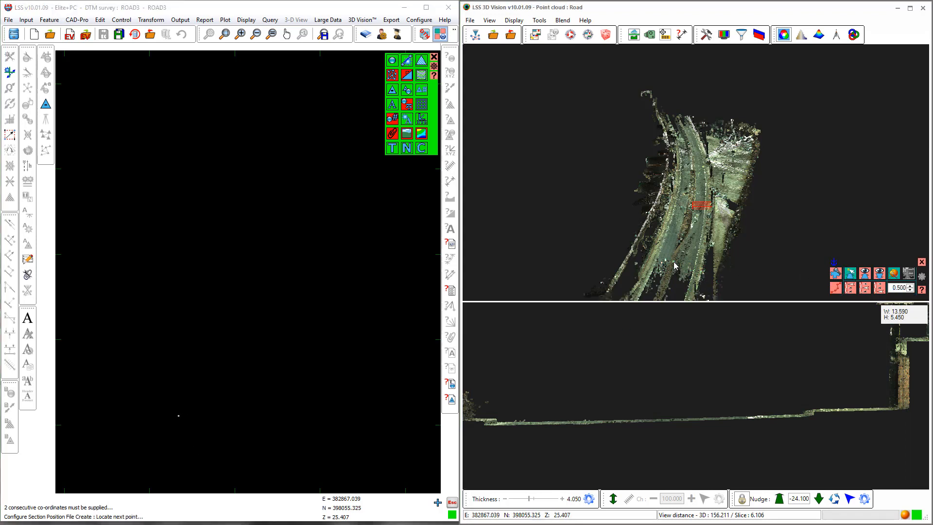
click(686, 225)
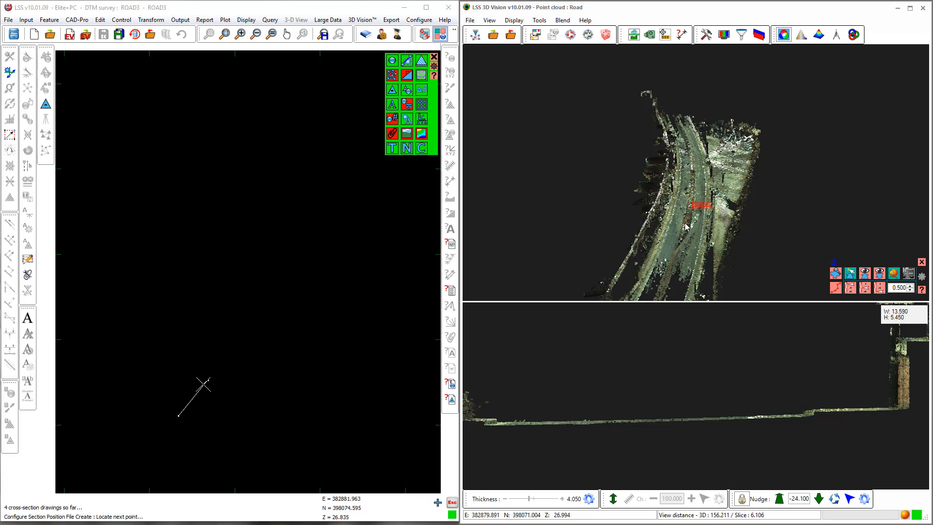
click(693, 194)
click(692, 165)
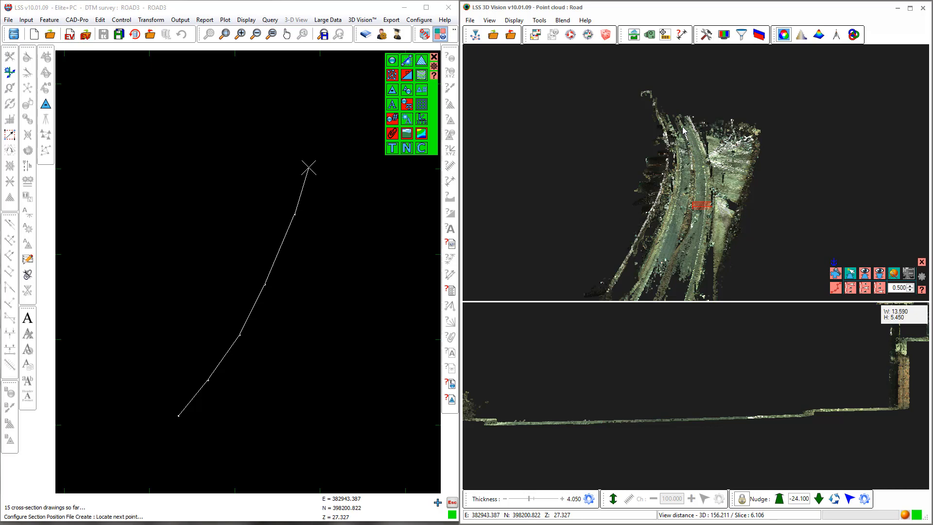
key(Escape)
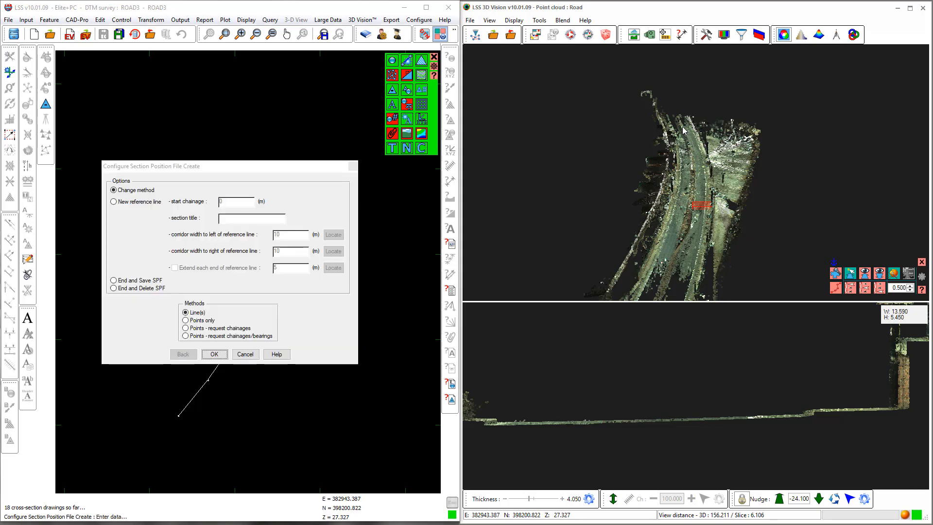
click(126, 281)
click(218, 354)
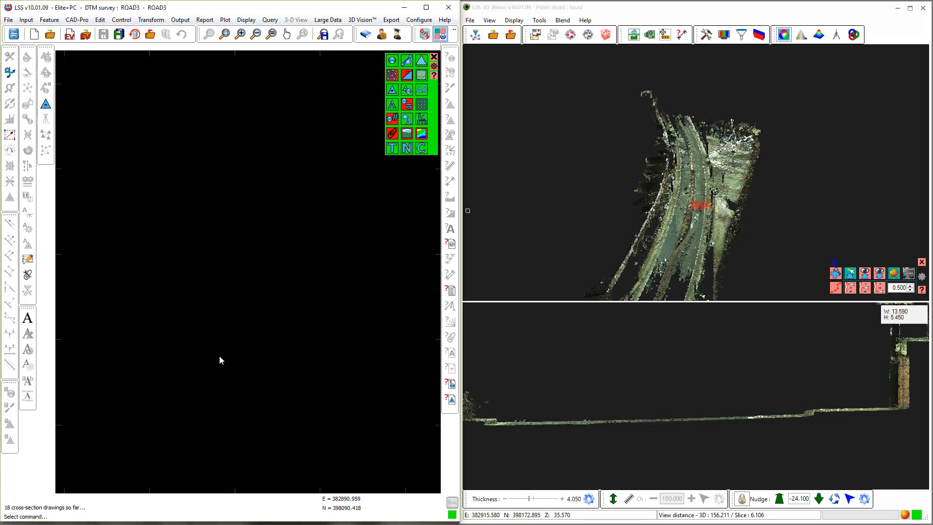
Step: Show the 3D and slice viewports together, load ROAD MULTI FEATURE.SPF to control the slice, and frame the cross-section at chainage 0.000
click(633, 34)
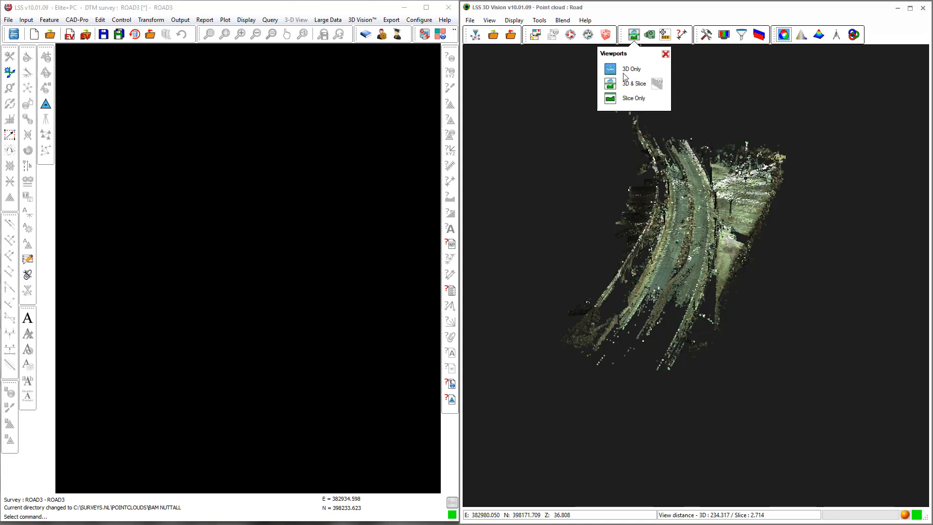
click(611, 85)
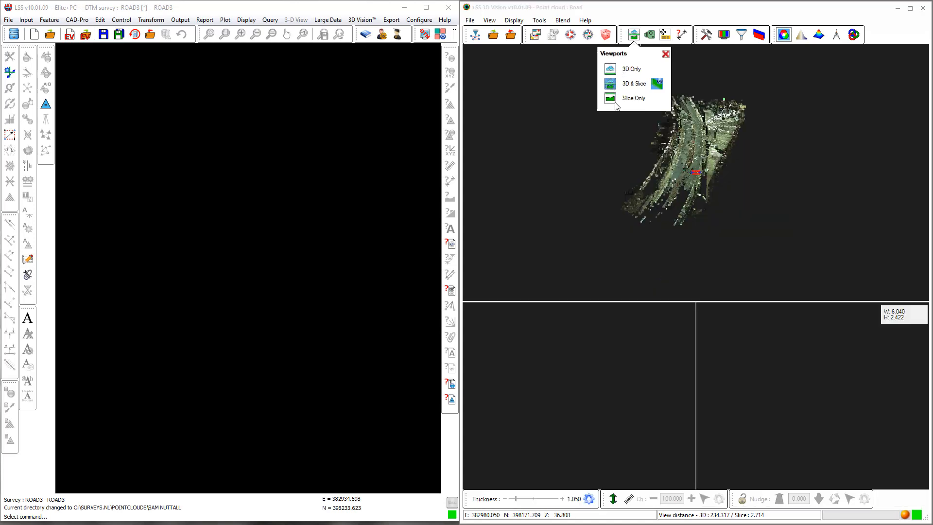
click(629, 500)
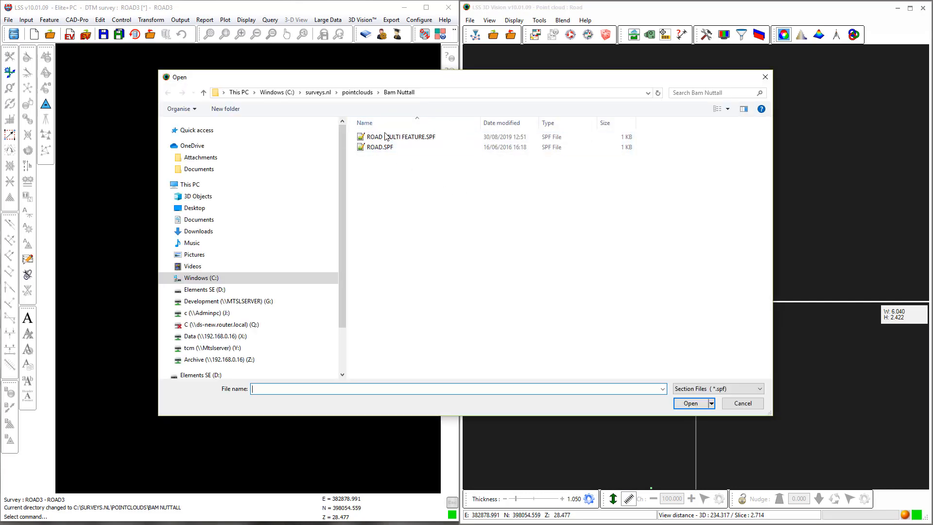
double_click(385, 136)
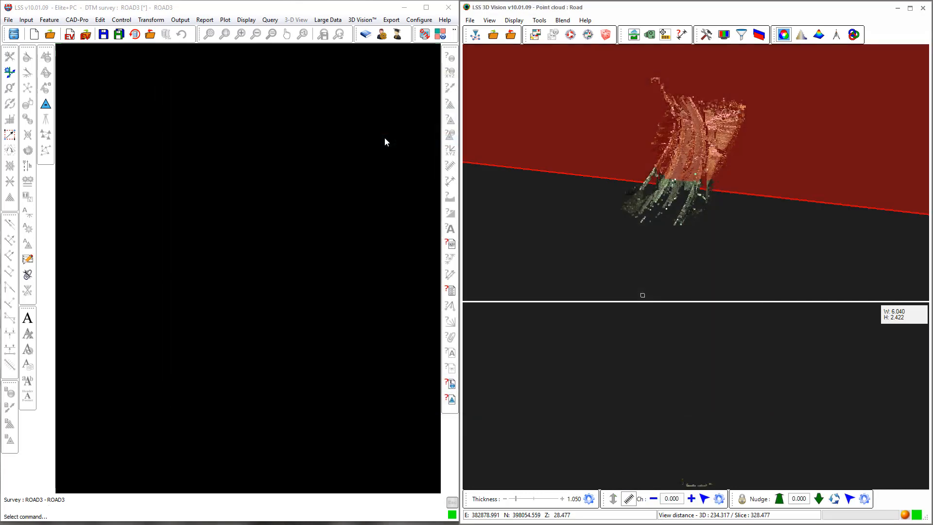
middle_drag(701, 444, 667, 338)
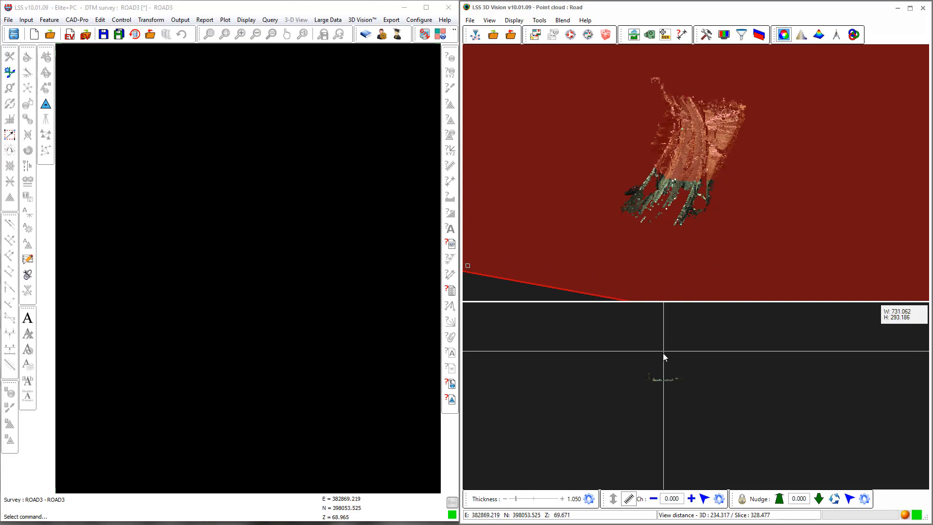
scroll(664, 381, up, 5)
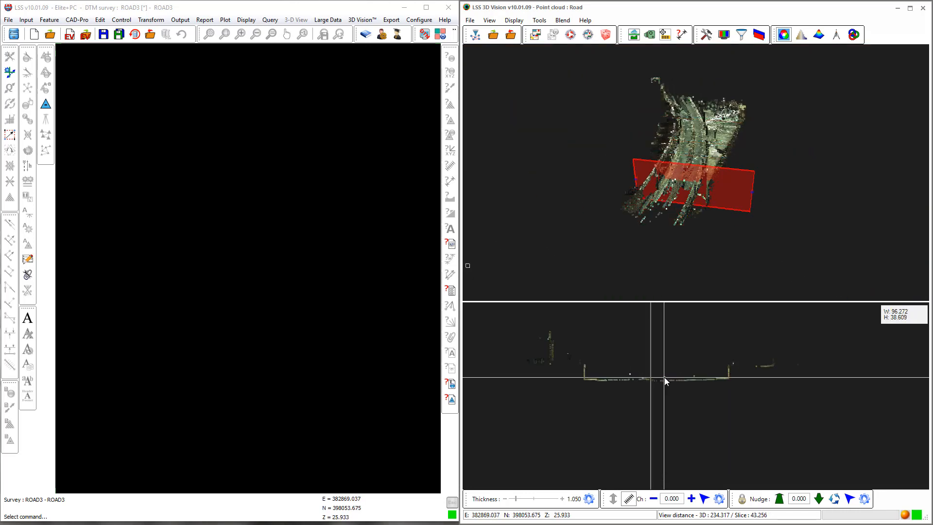
Step: Step the slice forward along the road in 10.000 chainage increments to examine the cross-sections, and return to chainage 0.000
scroll(664, 381, up, 3)
middle_drag(665, 381, 691, 389)
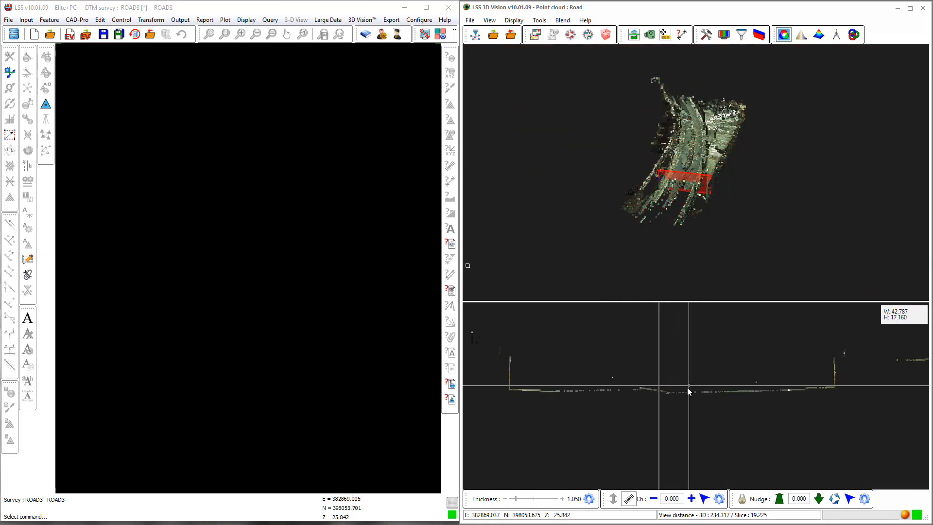
click(691, 499)
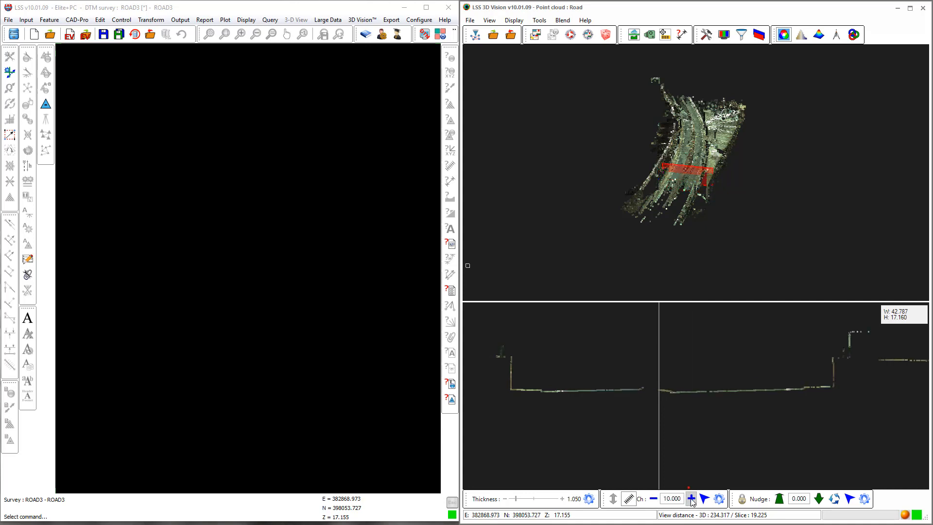
click(691, 500)
click(691, 500)
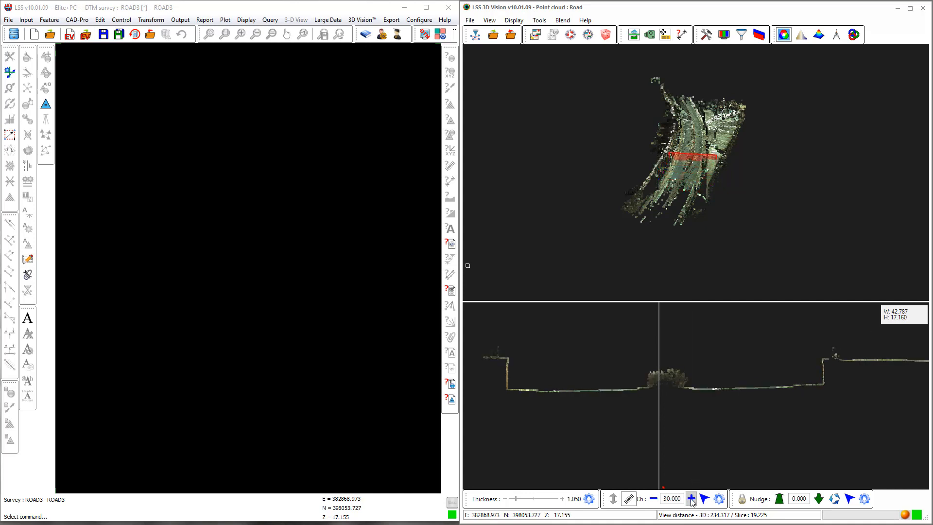
click(691, 500)
click(653, 499)
click(654, 499)
click(653, 499)
click(654, 499)
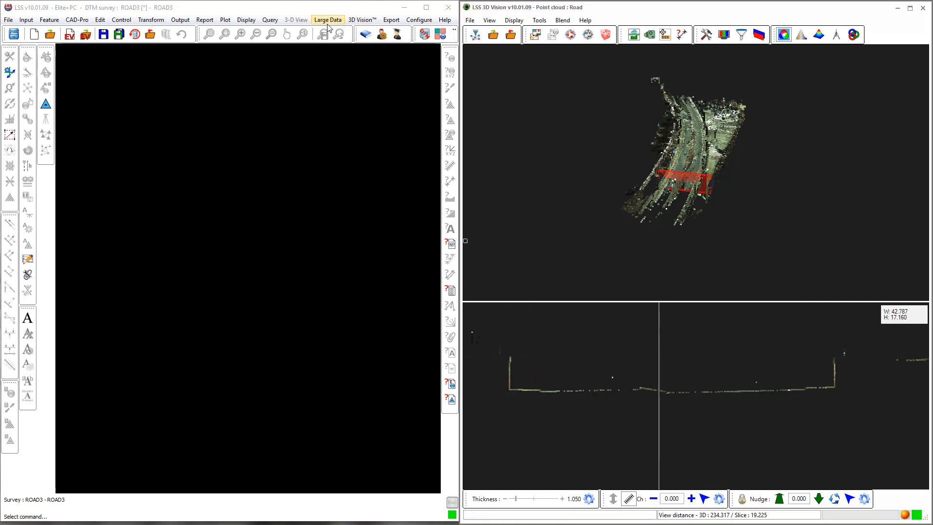
Step: Start Link - Multi-Feature in LSS, add the W (Wall) code and delete KBOT and KTOP from the feature sequence
click(359, 22)
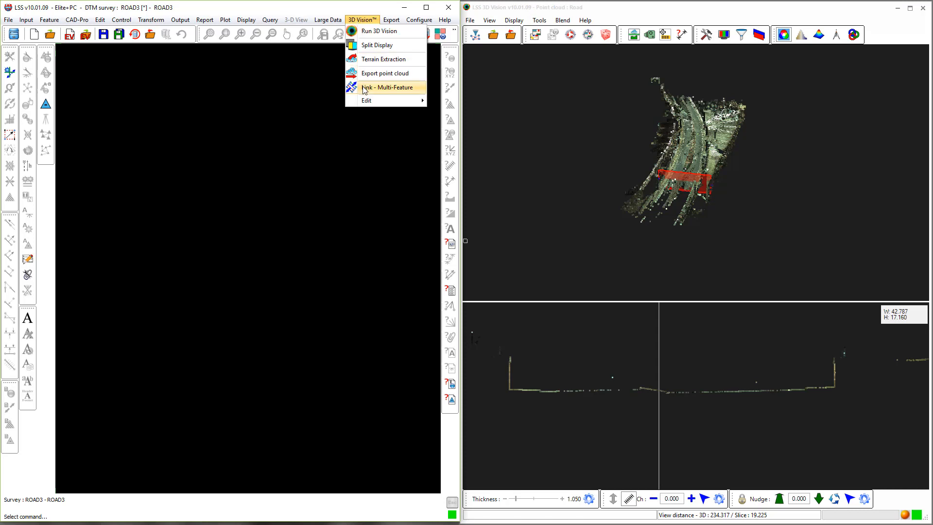
click(384, 88)
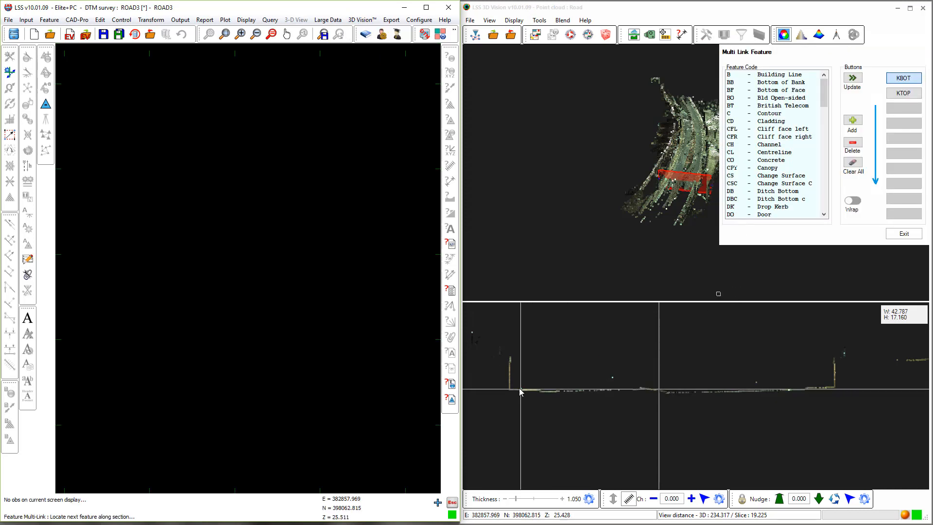
drag(824, 93, 824, 193)
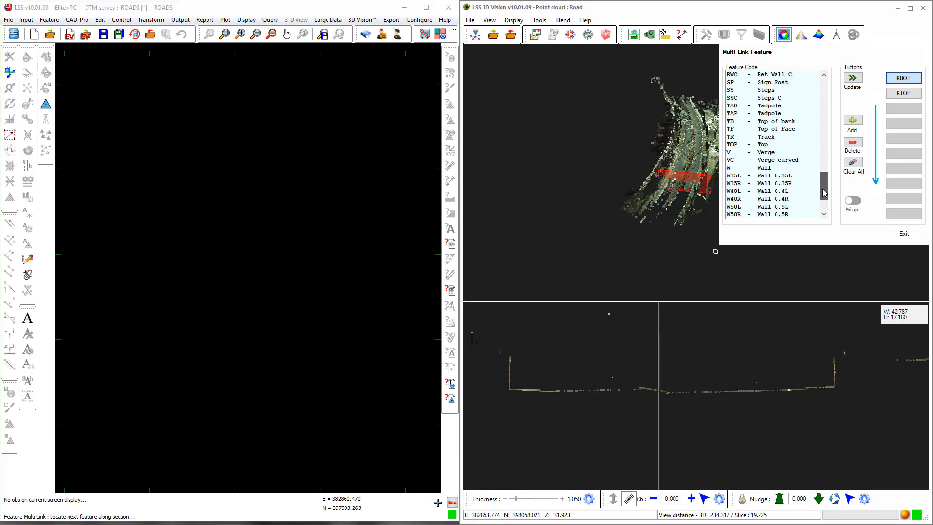
double_click(766, 168)
click(853, 142)
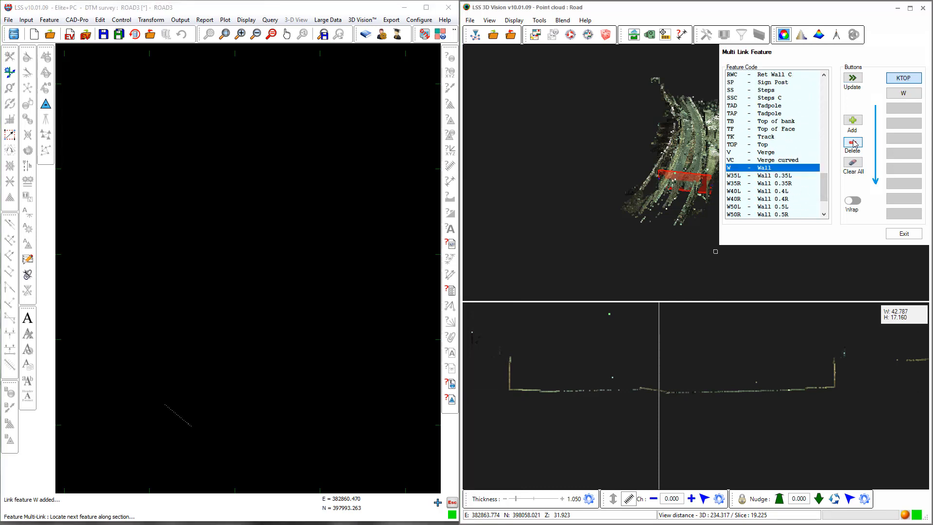
click(853, 142)
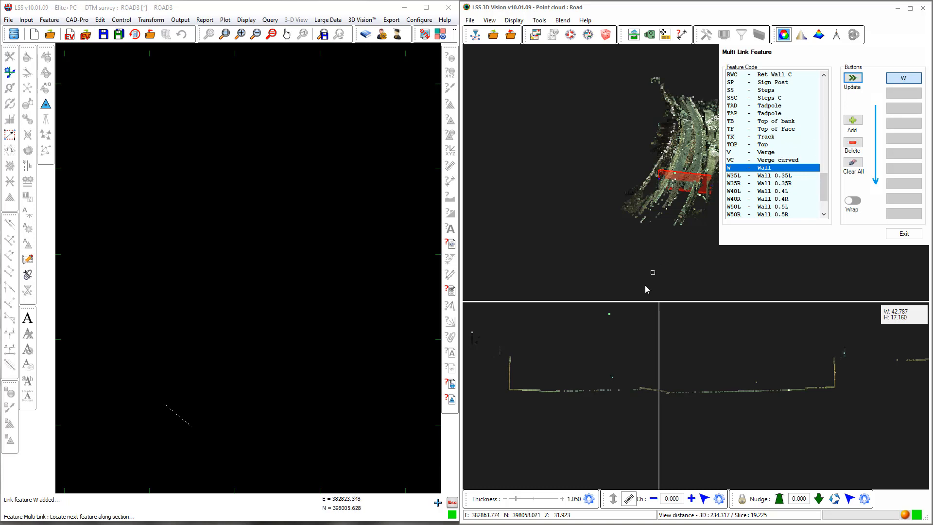
Step: Inspect the kerb profile in the slice and append the TOP (Top) and K (Kerb) codes to the feature sequence
scroll(537, 394, up, 3)
scroll(540, 395, up, 7)
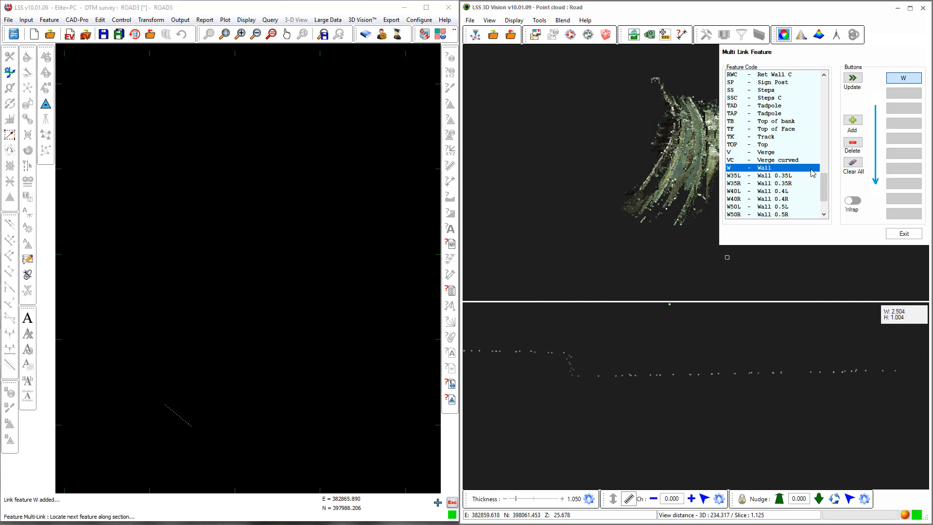
click(764, 145)
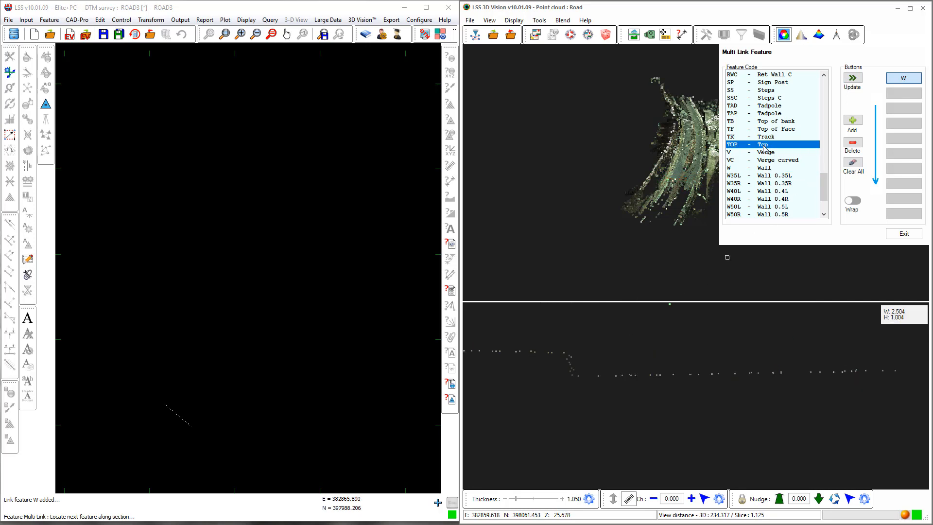
click(854, 82)
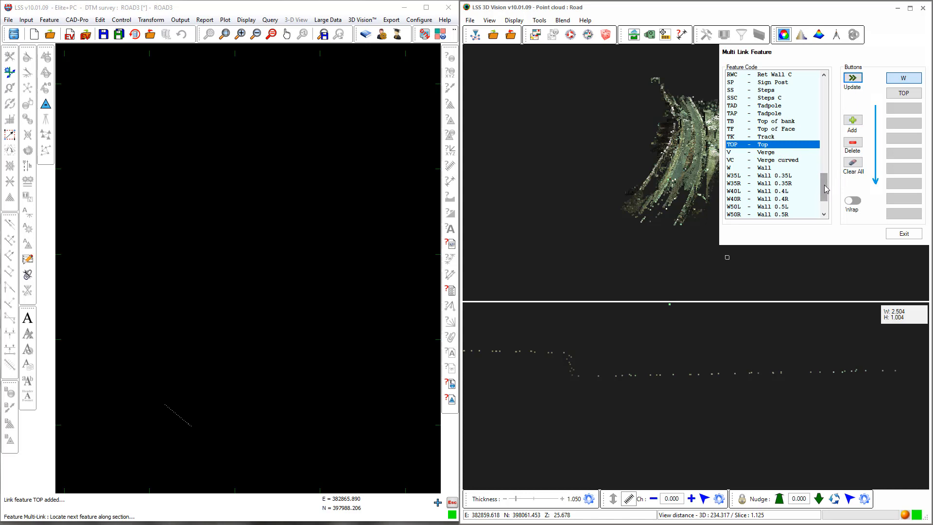
drag(825, 189, 827, 141)
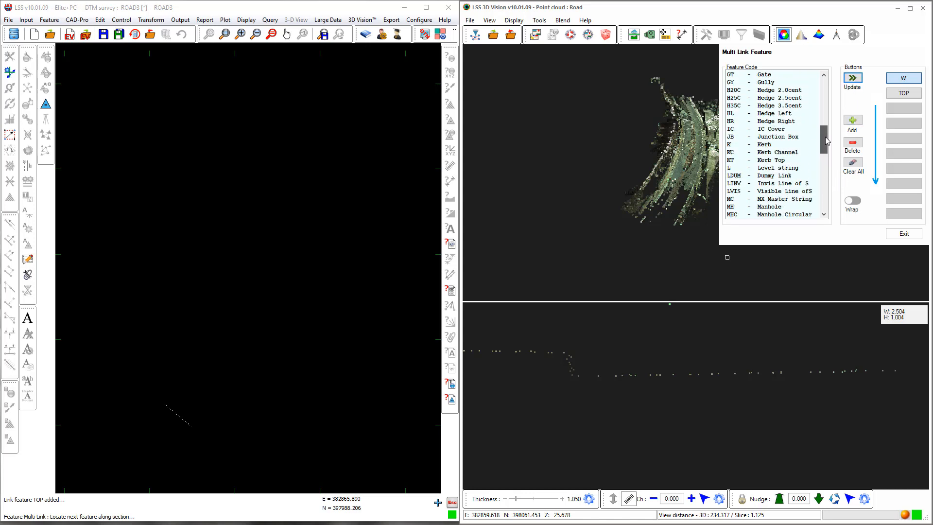
click(767, 146)
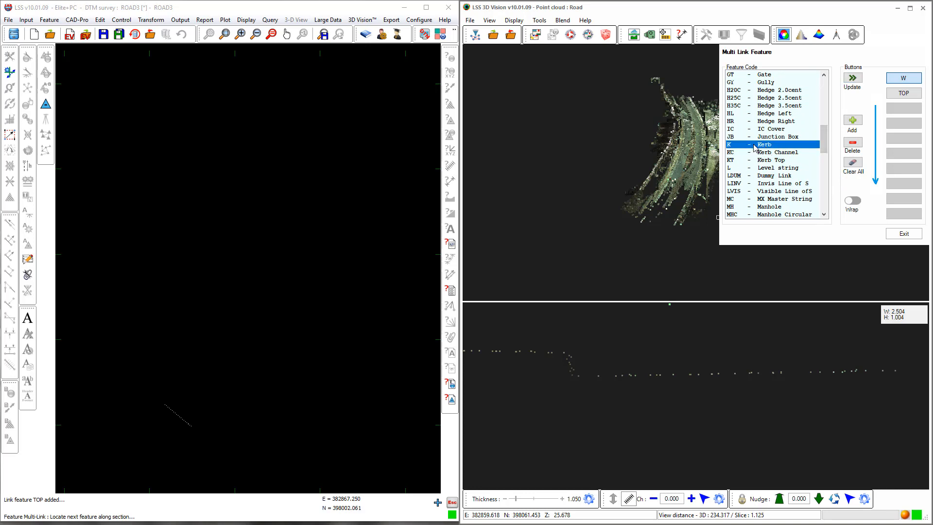
click(851, 78)
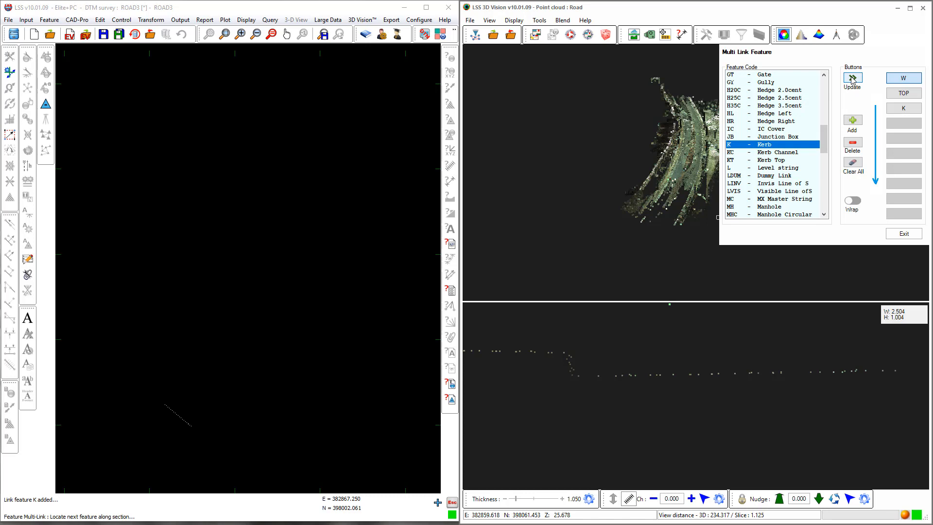
Step: Append the CL (Centreline) code and a second K (Kerb) code to the feature sequence
drag(830, 140, 830, 97)
click(773, 116)
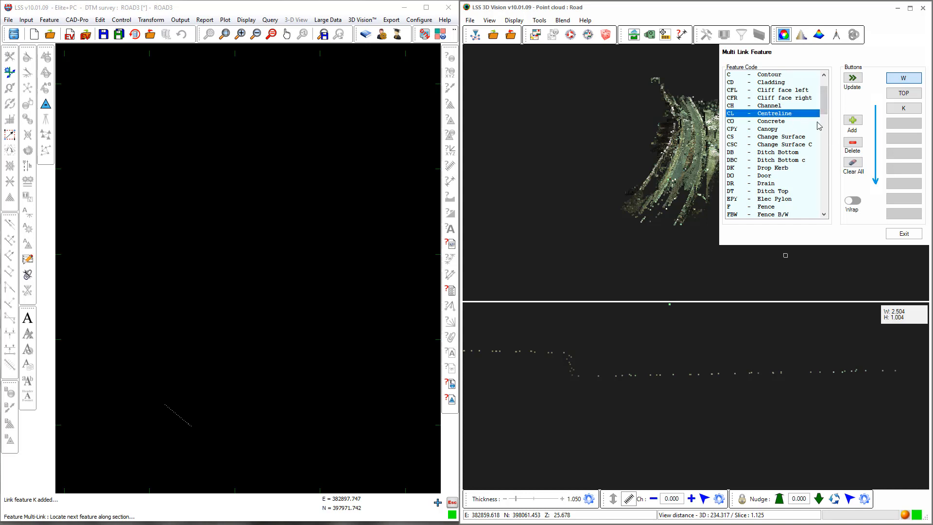
click(853, 79)
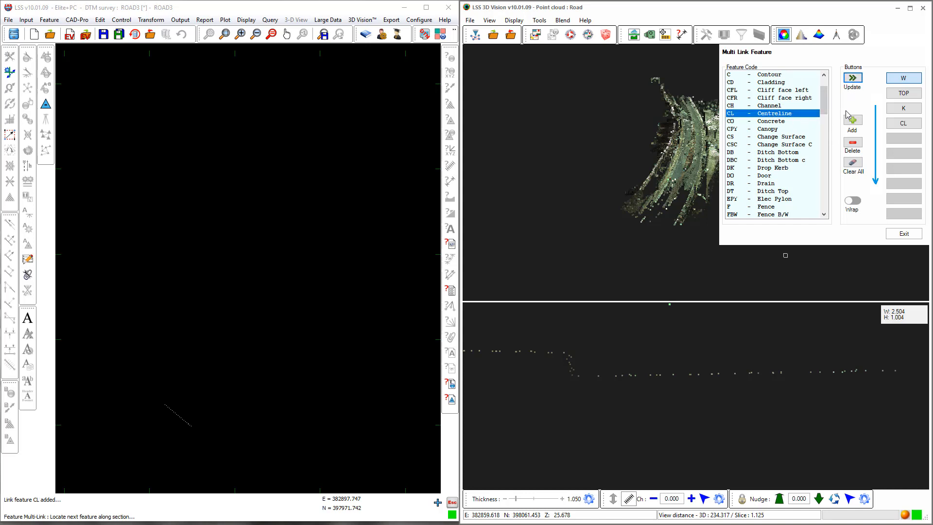
drag(829, 113, 821, 151)
click(774, 166)
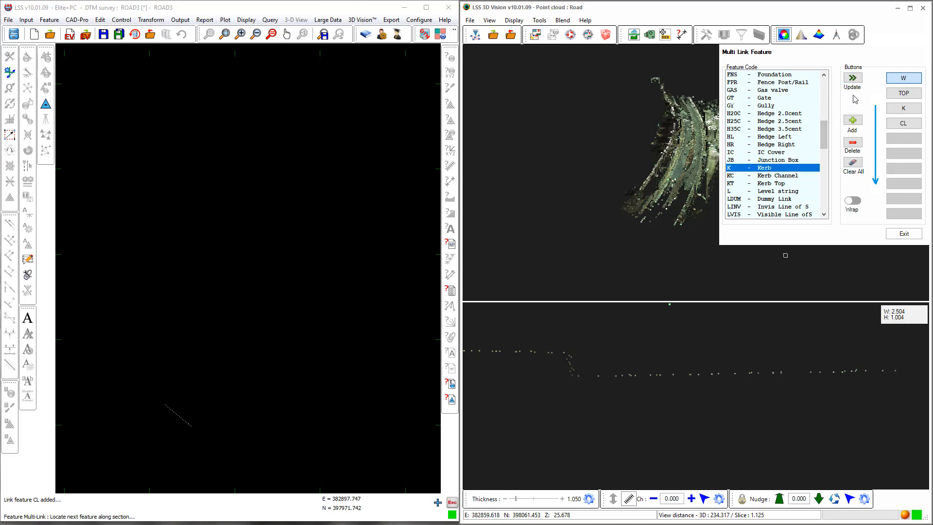
click(852, 78)
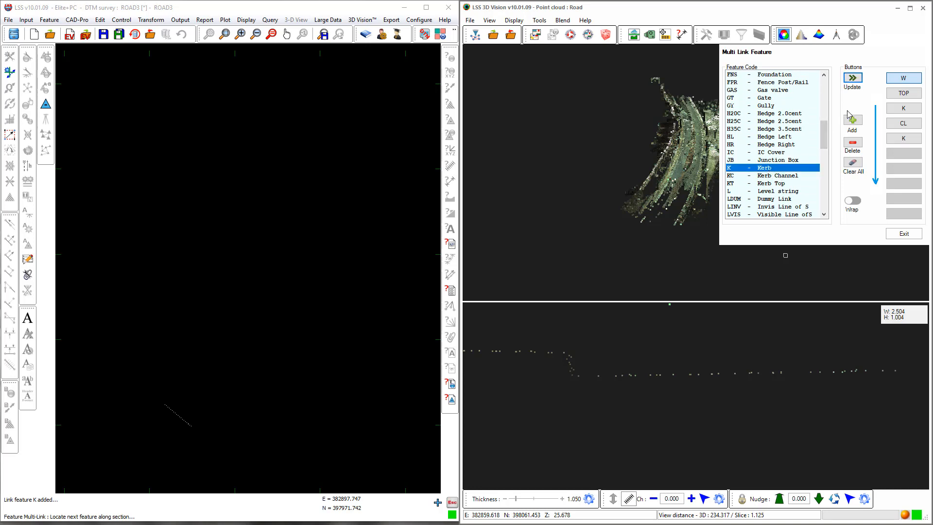
Step: Append a second TOP and a second W code to complete the feature sequence, and turn on Wrap
drag(819, 137, 825, 180)
click(768, 192)
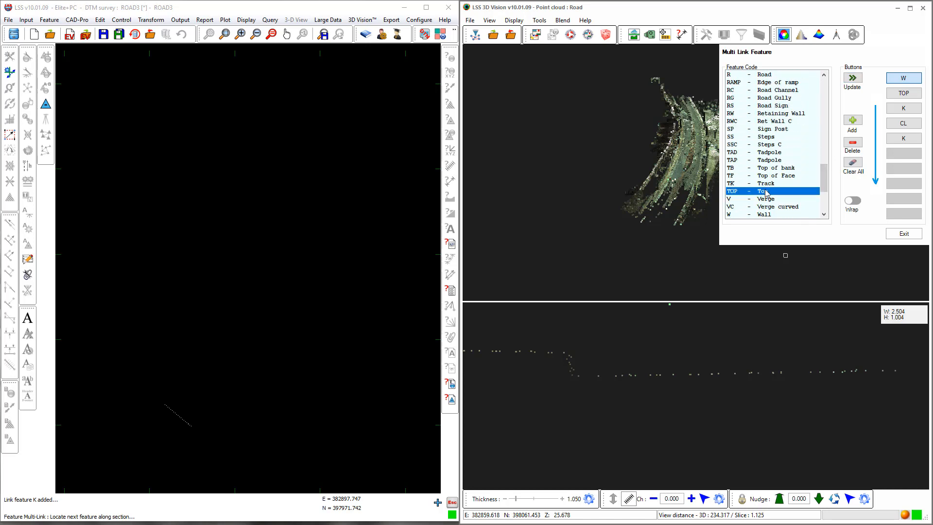
click(852, 81)
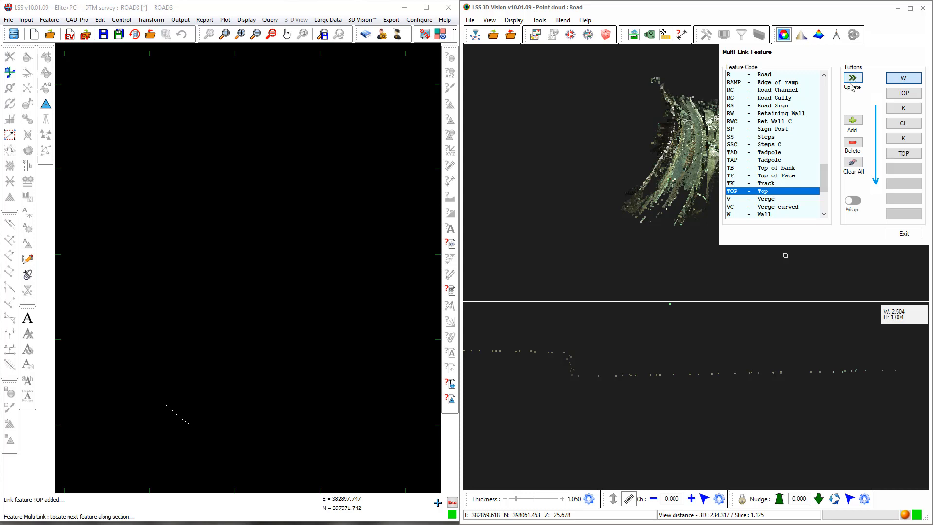
drag(824, 174, 826, 190)
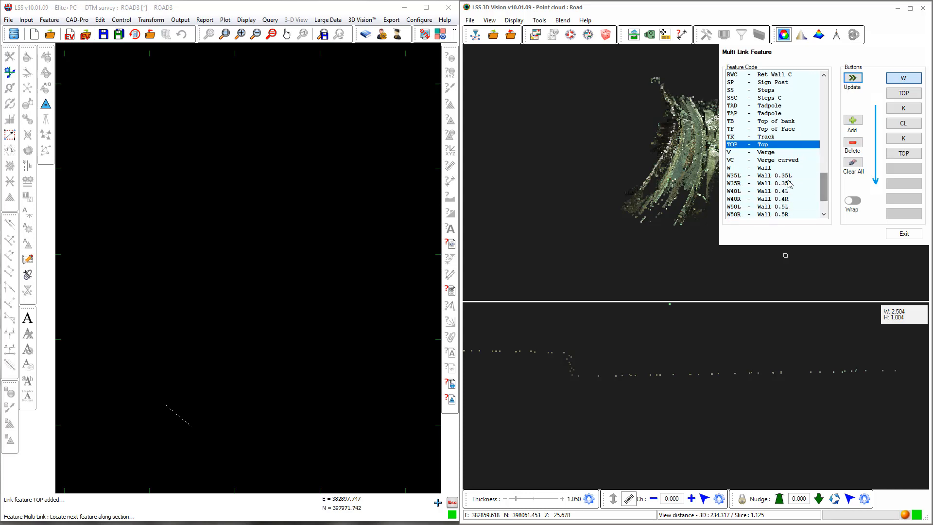
click(787, 167)
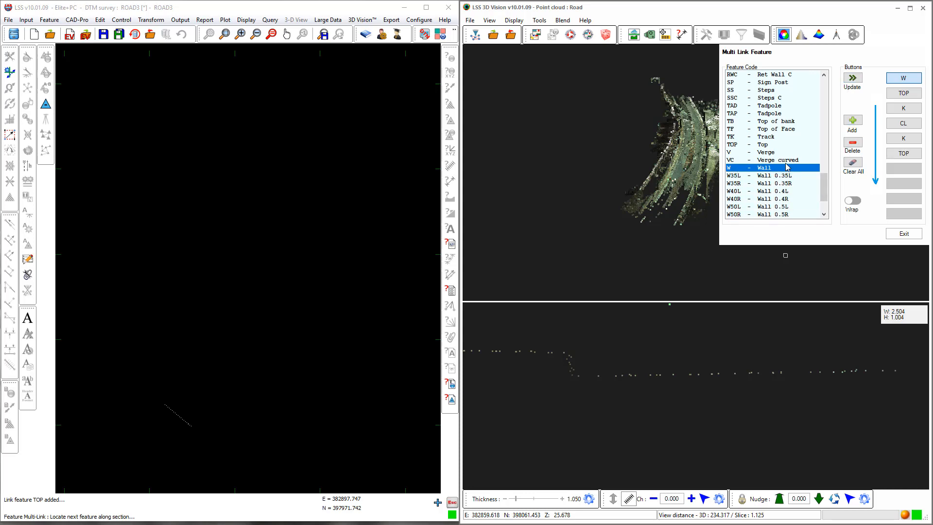
click(853, 78)
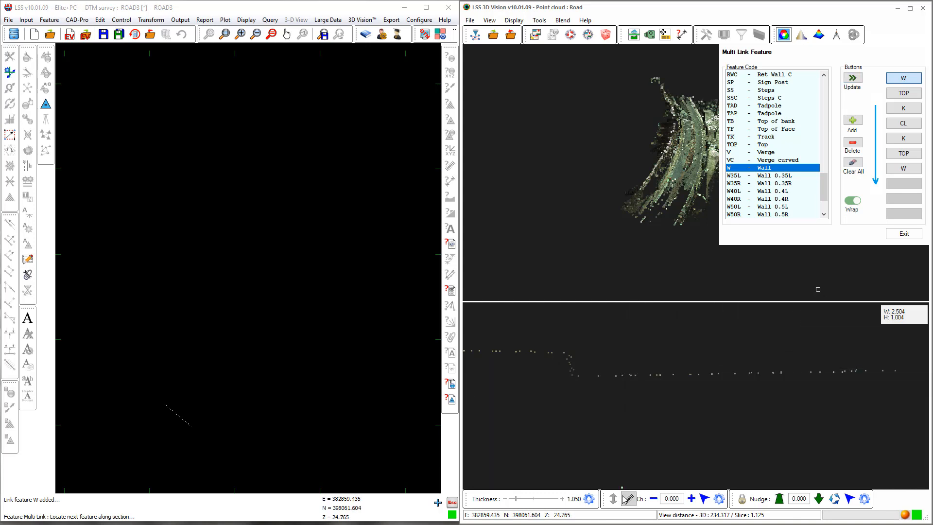
Step: Digitise the W, TOP and K points at chainage 0.000 on the wall base, kerb top and kerb bottom left of the centreline
scroll(654, 407, down, 5)
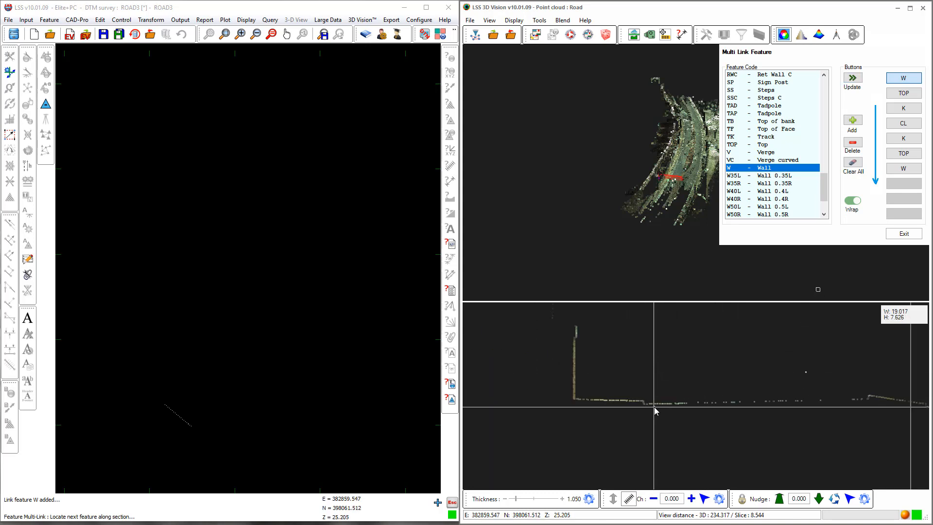
middle_drag(634, 412, 653, 403)
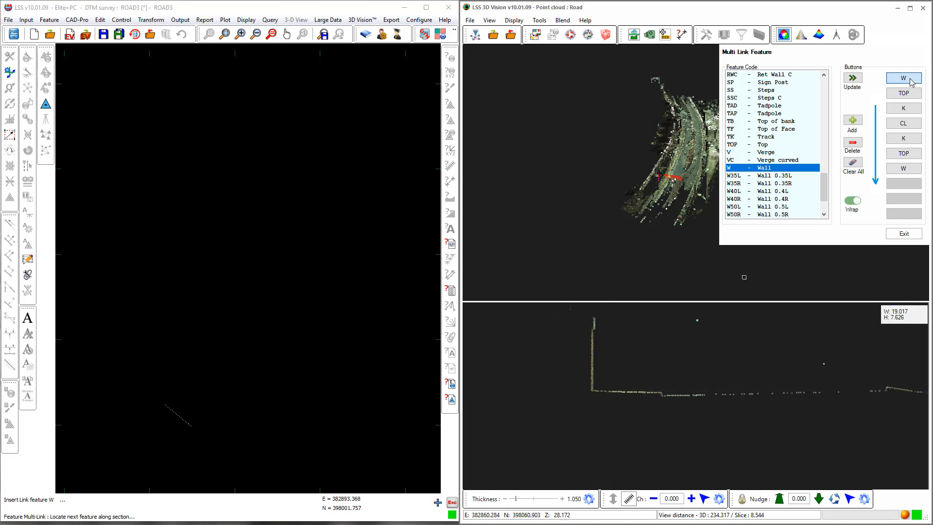
click(594, 390)
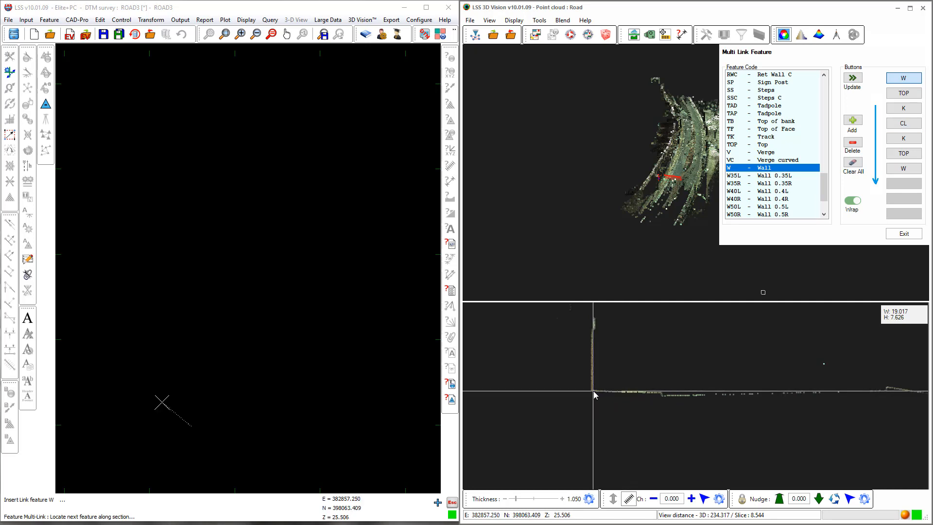
click(660, 393)
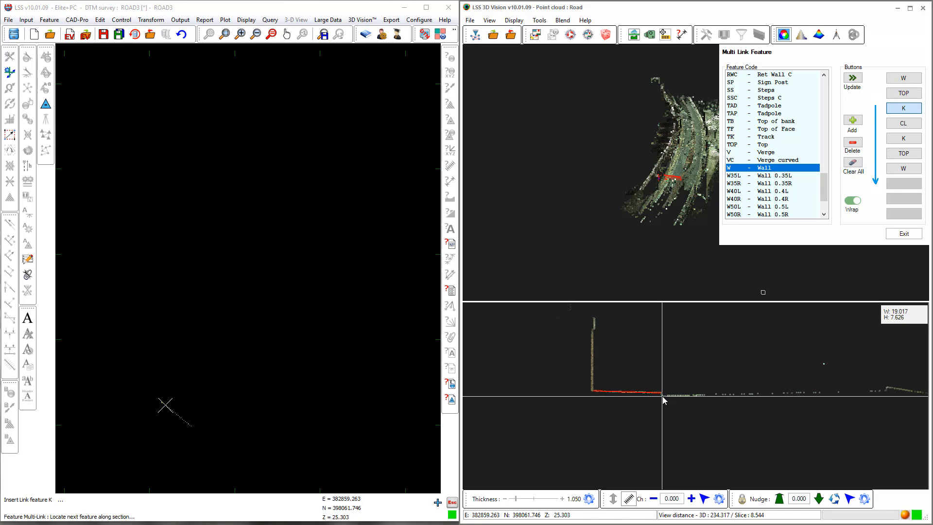
click(662, 395)
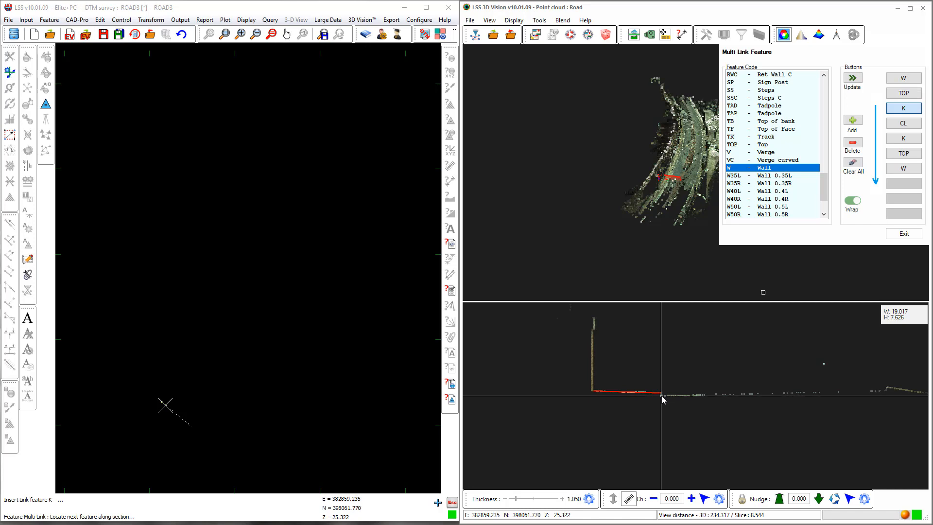
Step: Digitise the CL point and the K, TOP and W points on the opposite side of the road, and advance the slice to chainage 10.000
middle_drag(833, 418, 600, 417)
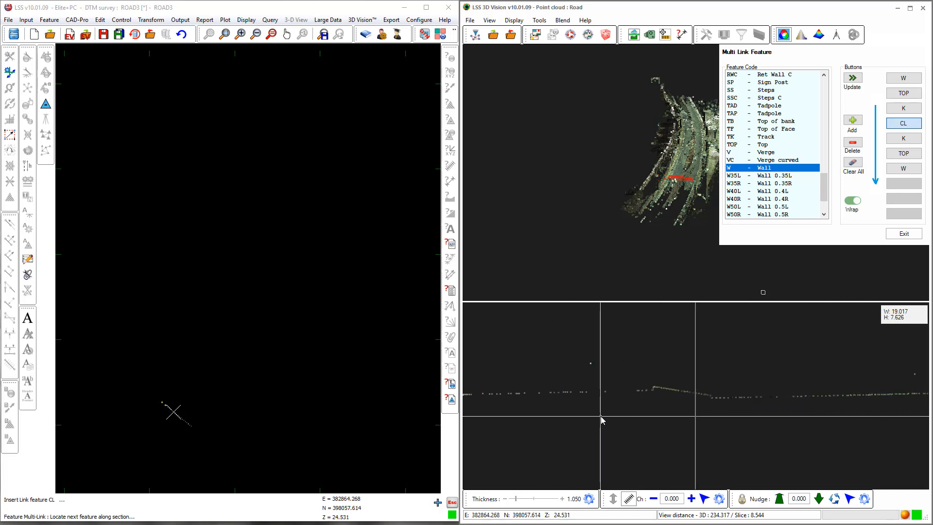
click(654, 389)
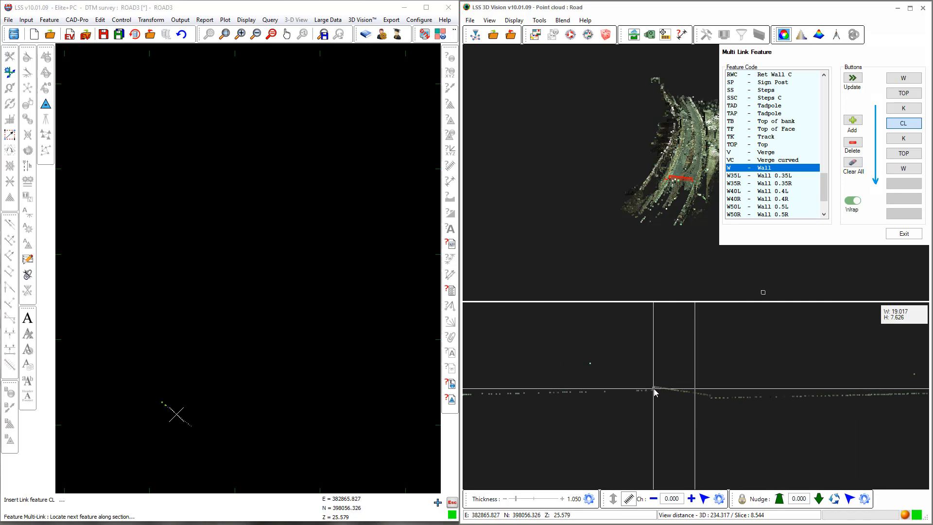
middle_drag(846, 408, 541, 407)
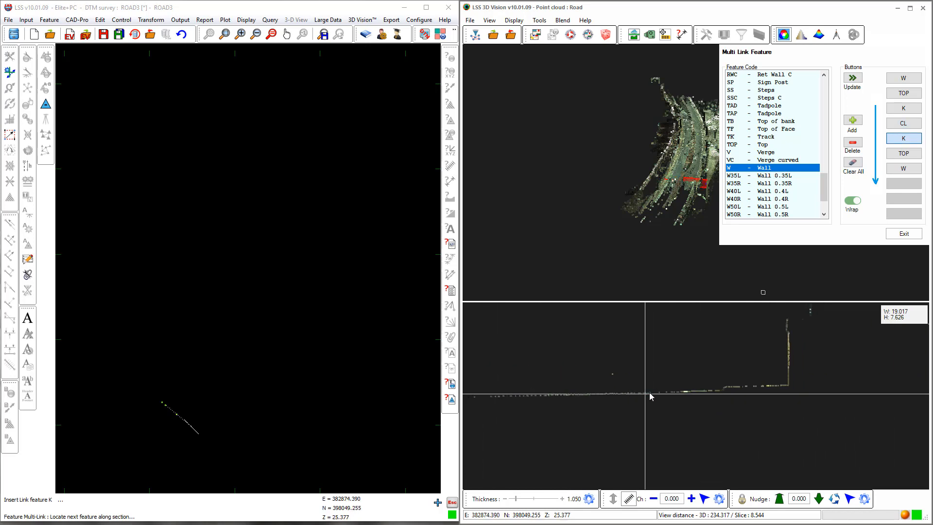
click(722, 390)
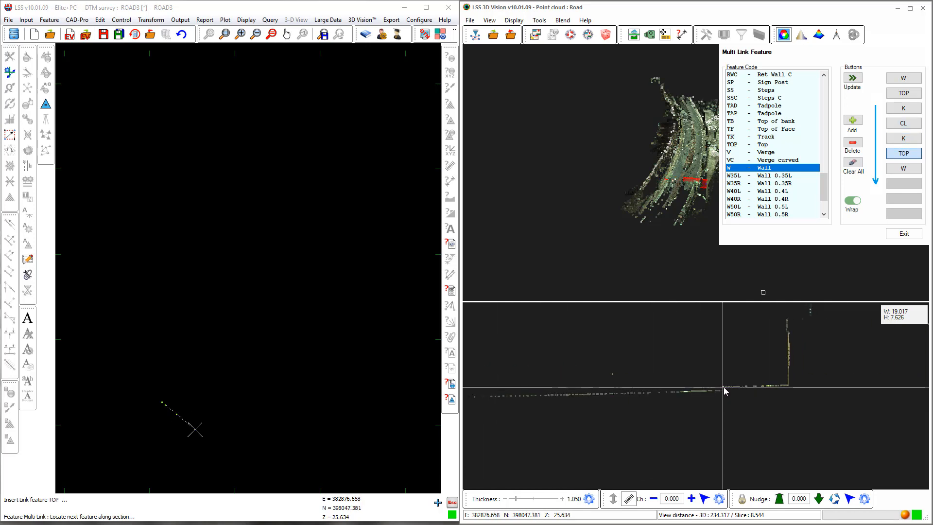
click(724, 386)
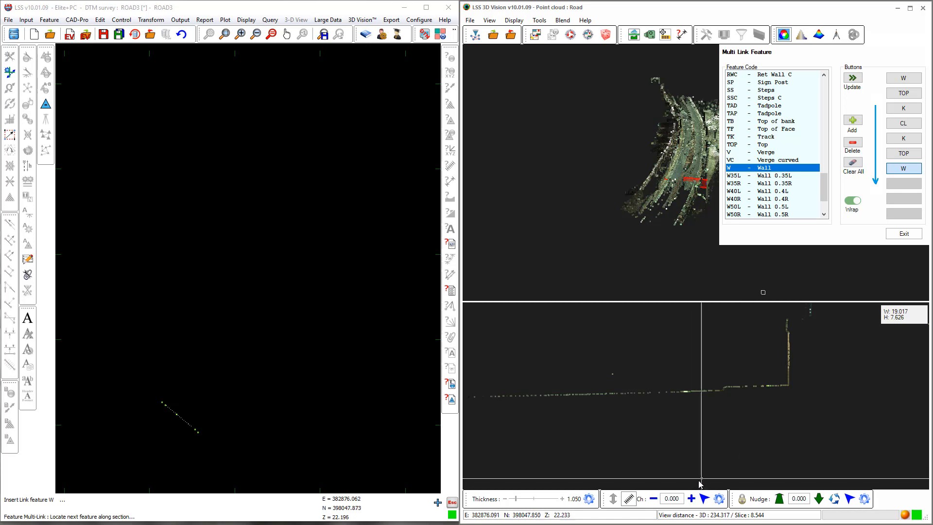
click(691, 499)
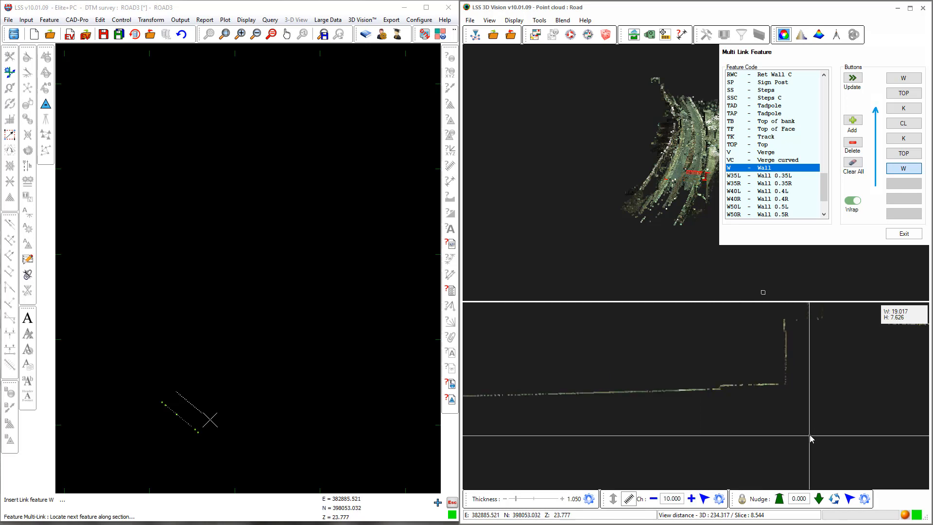
Step: Digitise the W, TOP, K and CL points at chainage 10.000, from the wall base across the kerb to the centreline
click(786, 387)
click(720, 385)
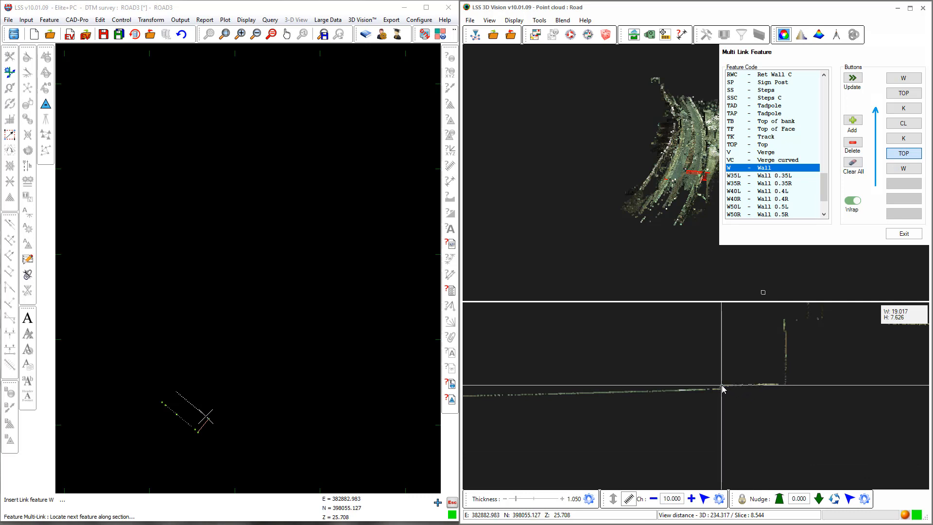
click(719, 388)
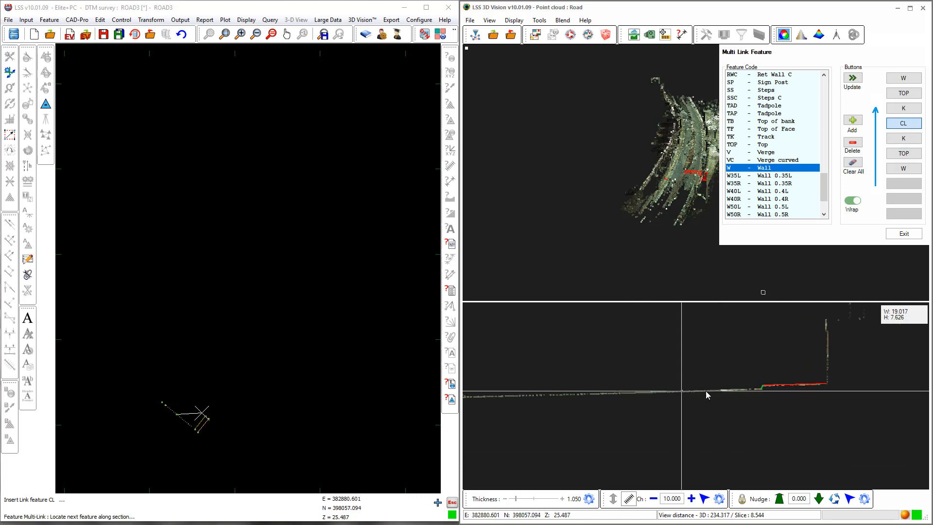
click(592, 388)
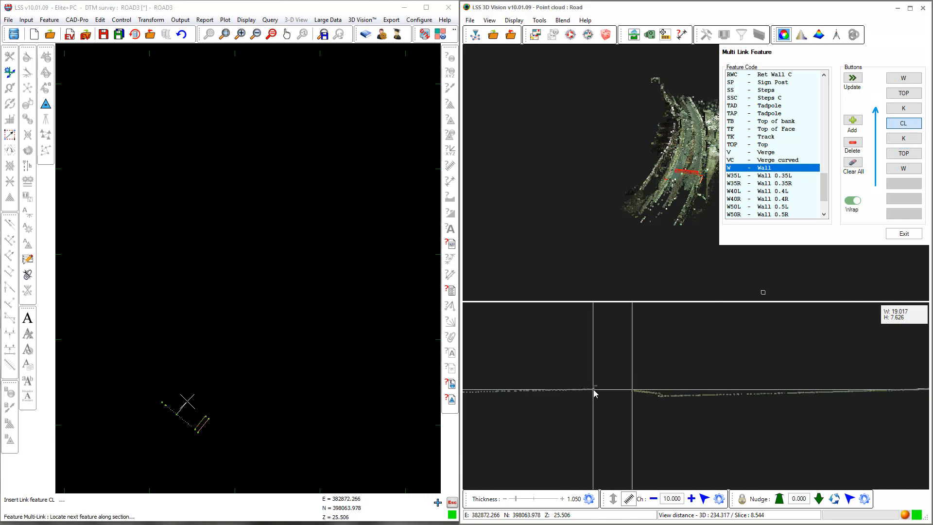
Step: Digitise the K, TOP and W points on the opposite side of the road, and advance the slice to chainage 20.000
middle_drag(575, 406, 881, 407)
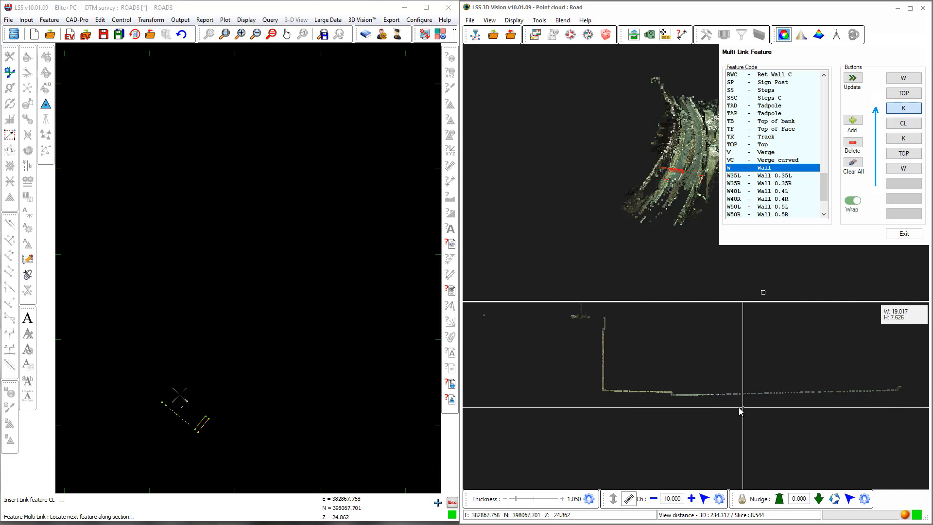
click(674, 395)
click(671, 391)
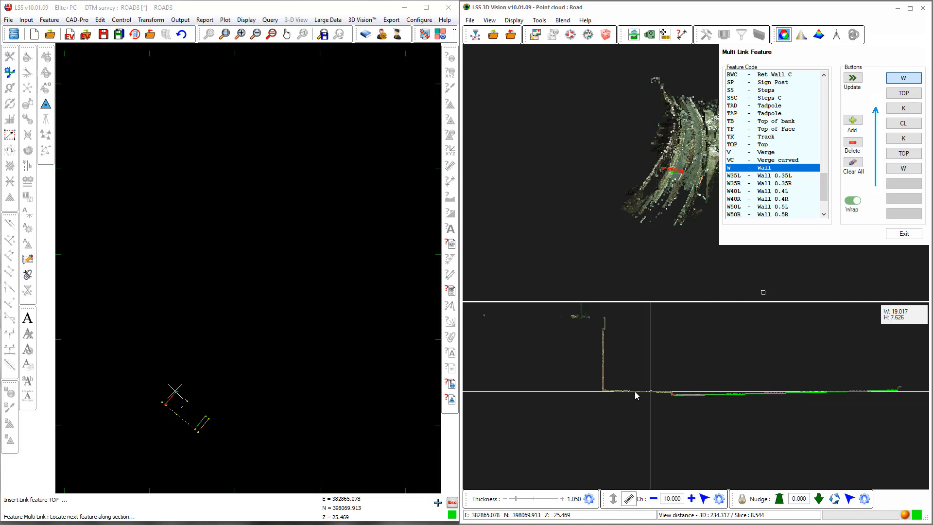
click(604, 389)
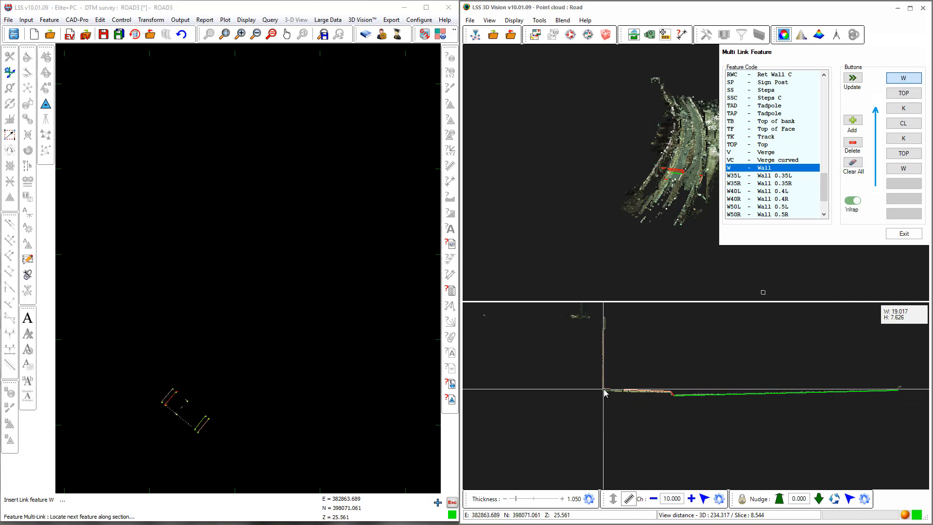
click(691, 498)
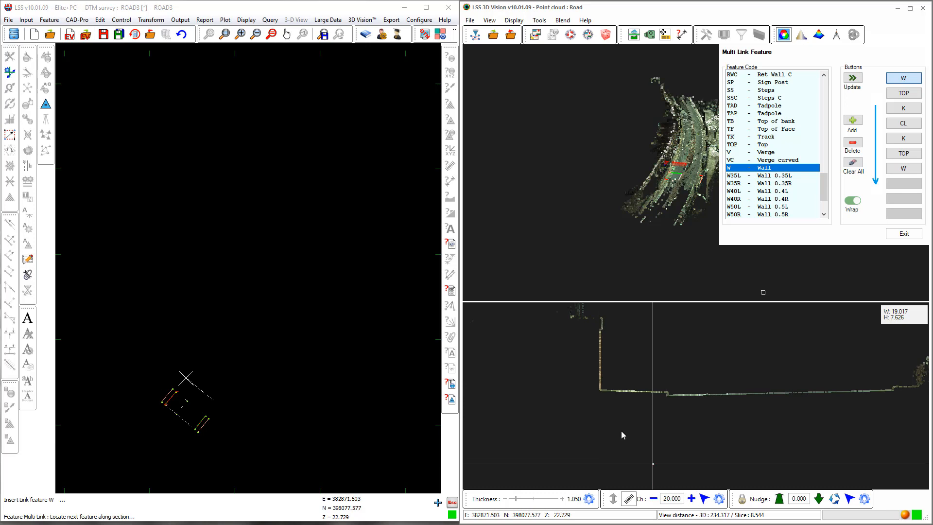
Step: Digitise the W, TOP, K and CL points at chainage 20.000, working back from the last wall to the centreline
click(602, 390)
click(666, 395)
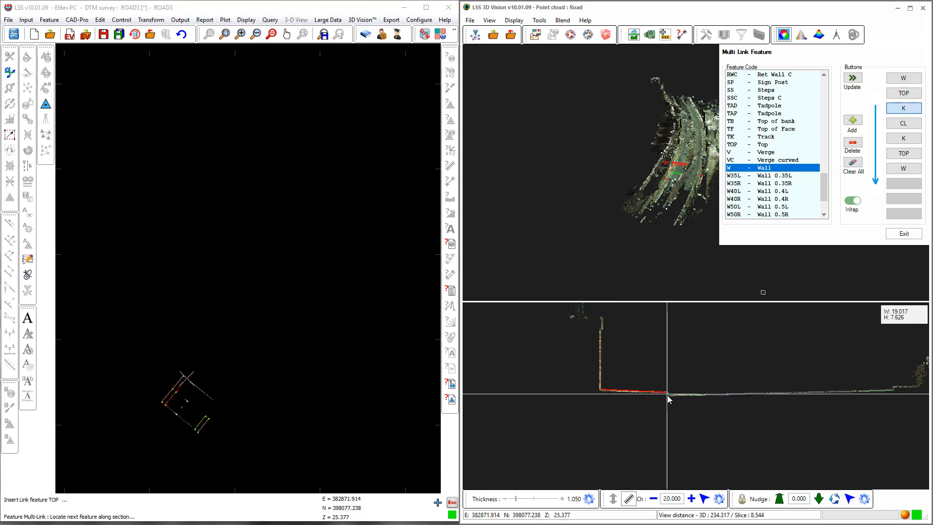
click(667, 395)
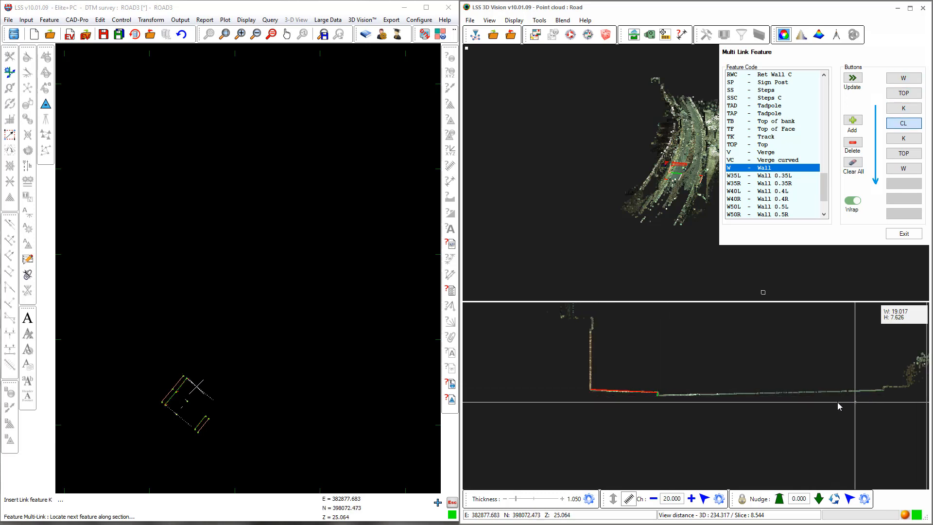
middle_drag(837, 401, 618, 406)
click(670, 386)
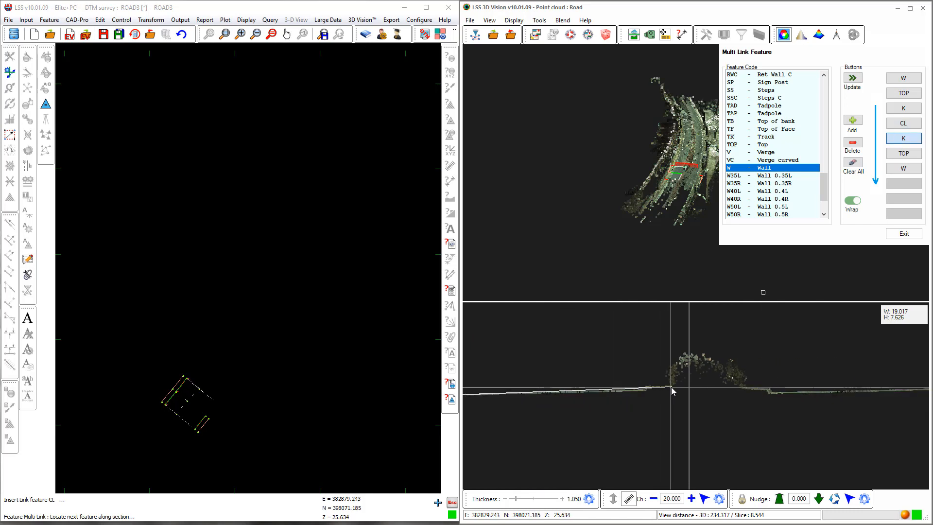
Step: Digitise the K, TOP and W points at the far kerb and wall base to complete chainage 20.000
middle_drag(844, 402, 541, 401)
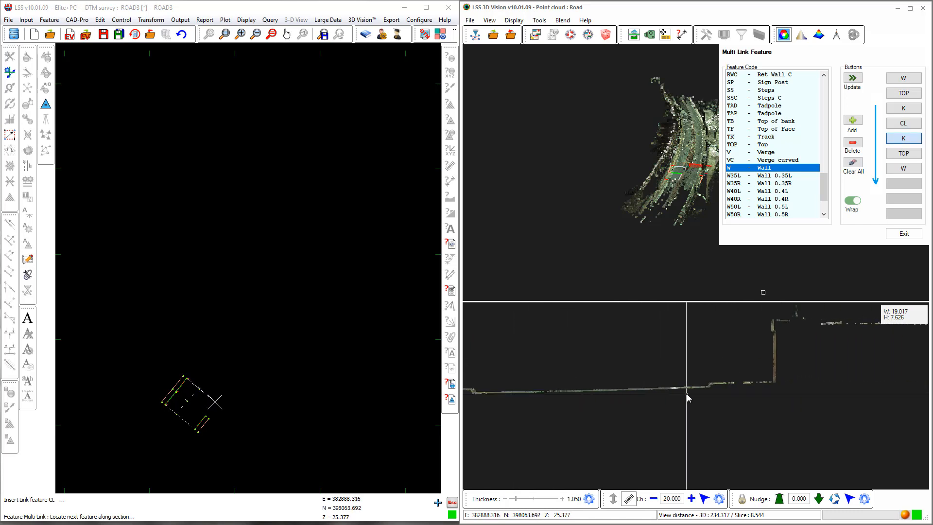
click(709, 387)
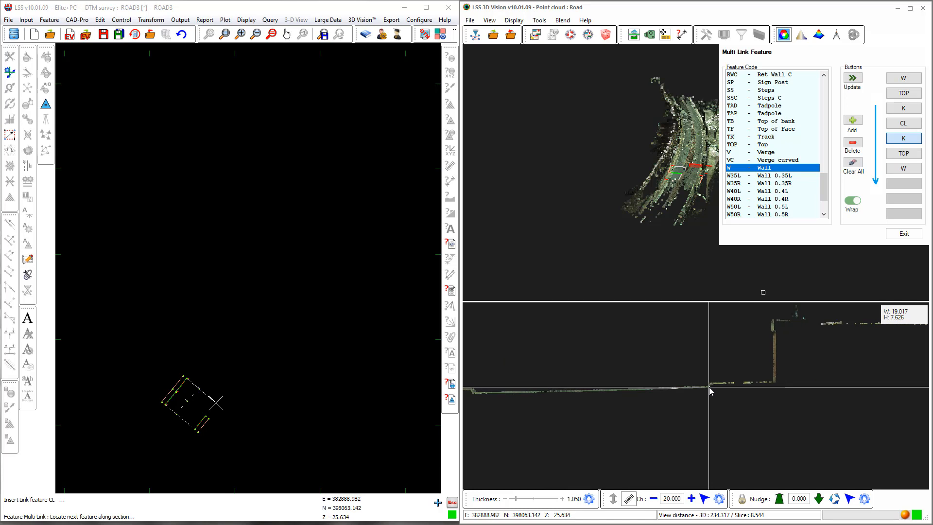
click(709, 383)
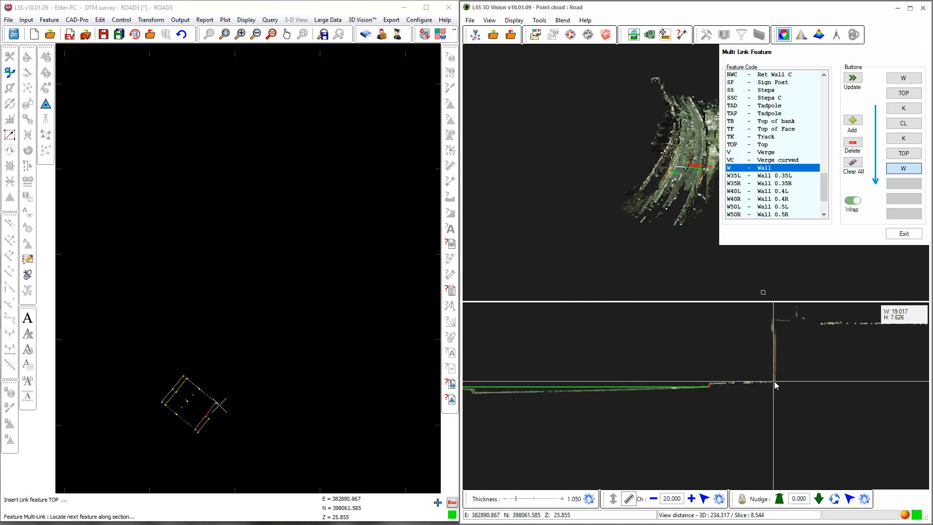
click(774, 382)
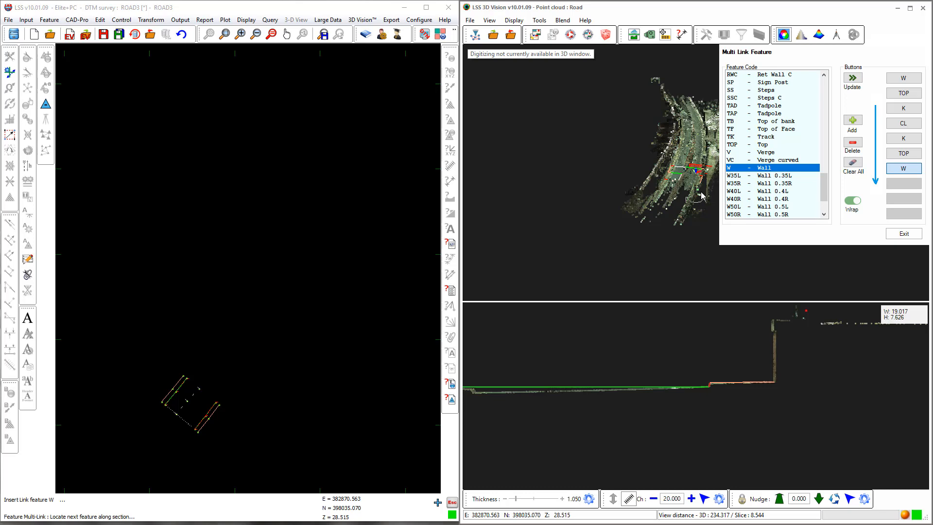
Step: Advance the slice to chainage 30.000 and digitise the W, TOP and K points at the first wall base and kerb
drag(701, 196, 656, 195)
middle_drag(680, 187, 612, 228)
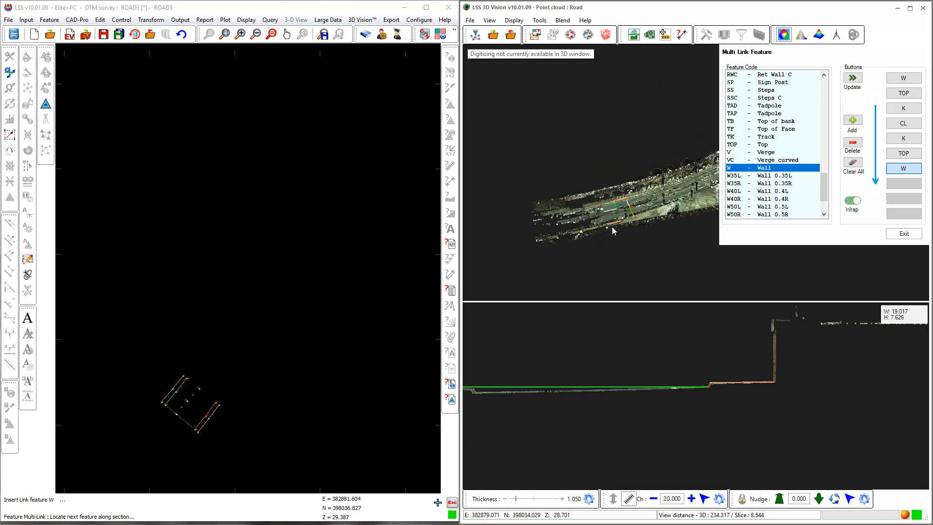
scroll(632, 218, down, 3)
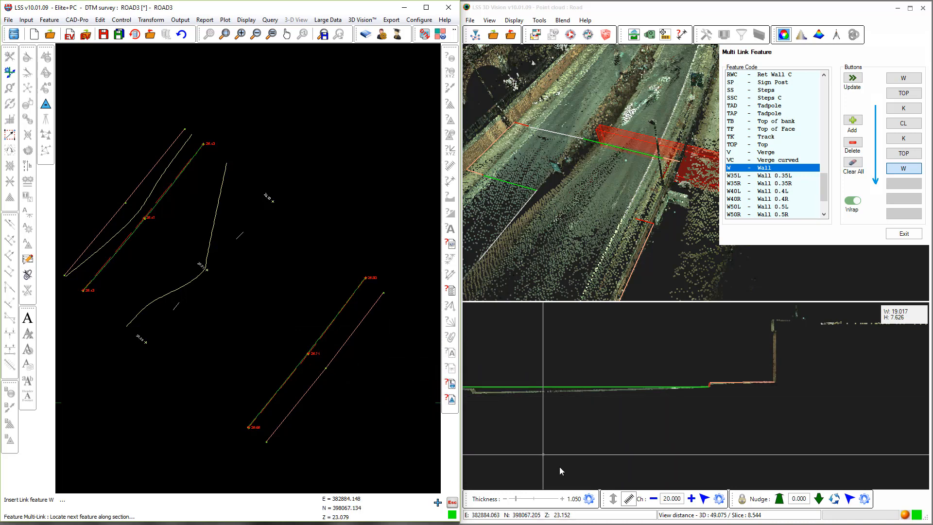
click(691, 499)
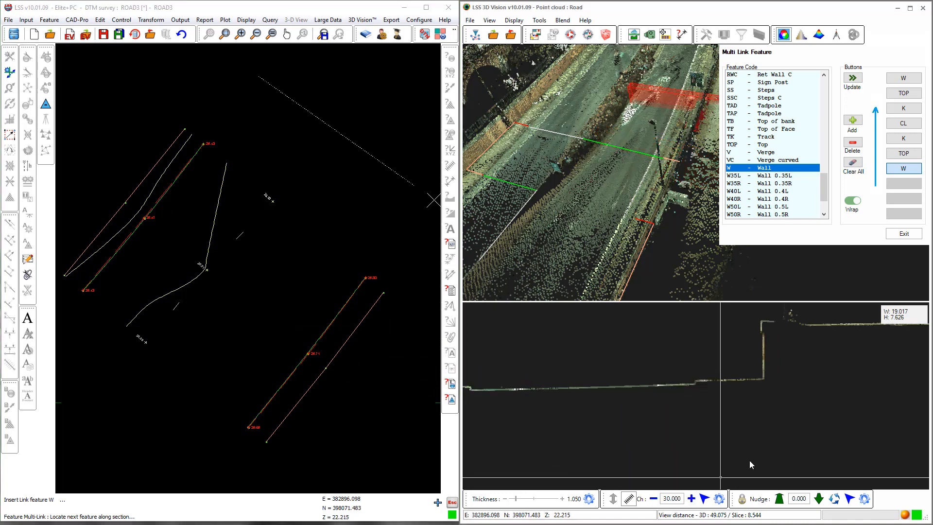
click(763, 377)
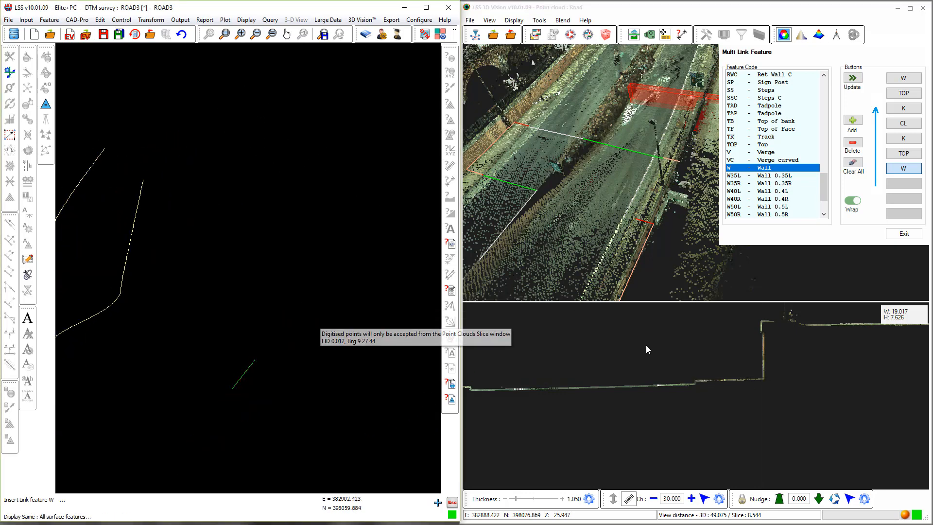
click(764, 381)
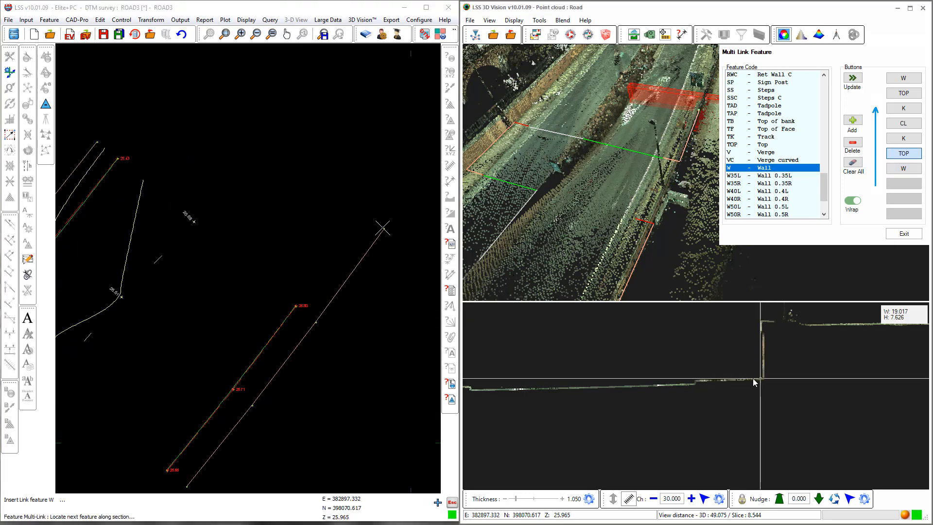
click(695, 385)
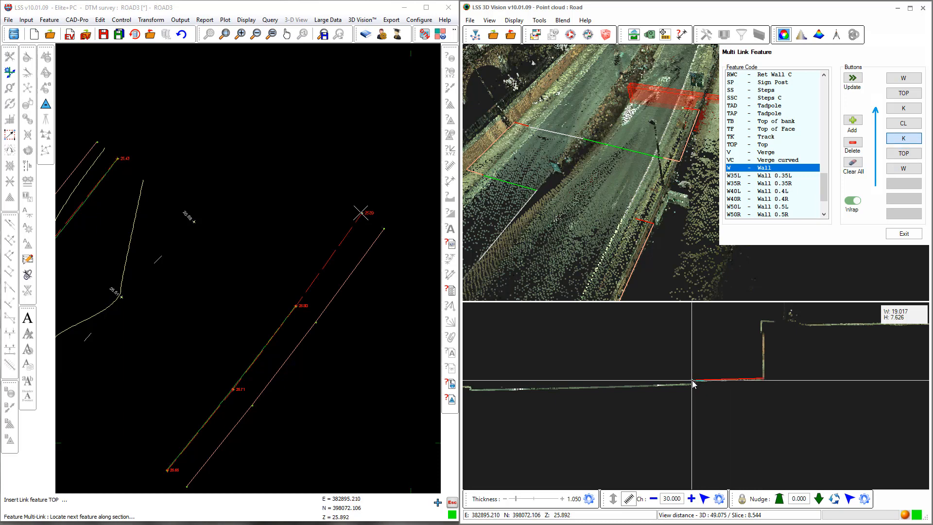
click(693, 383)
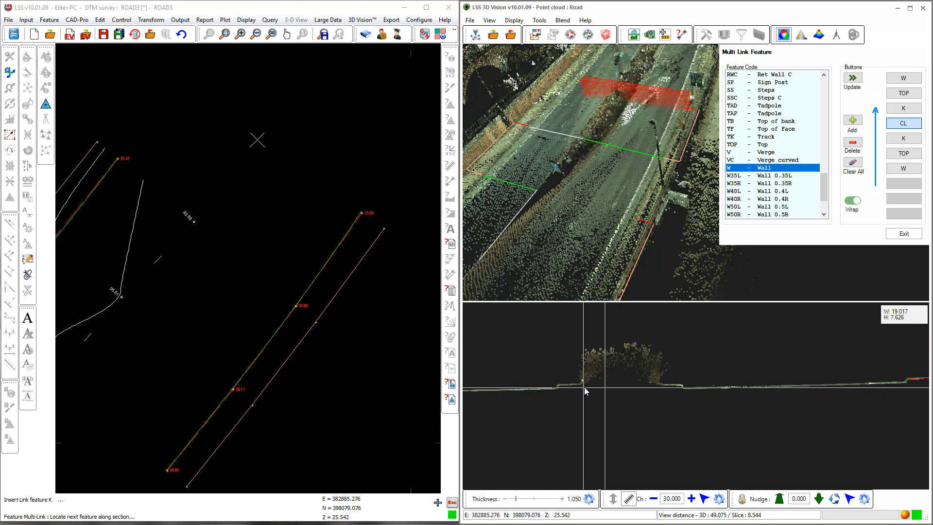
Step: Digitise the CL point and the opposite K, TOP and W points to complete chainage 30.000
click(585, 391)
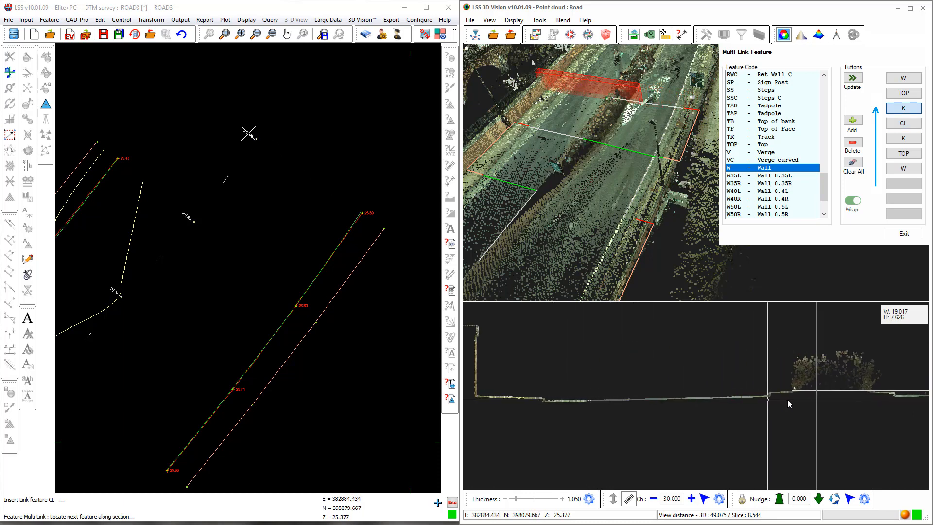
click(581, 401)
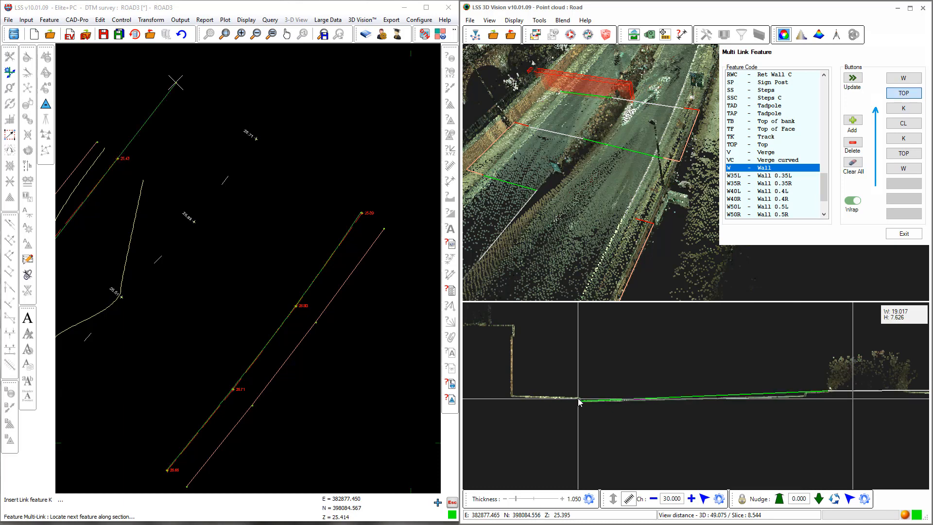
click(514, 398)
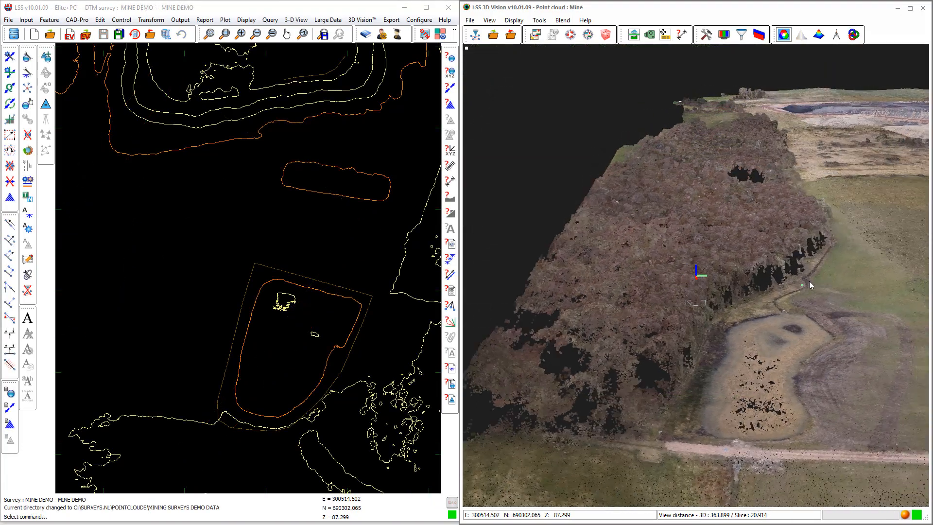
Step: Start the point cloud Remove command in Searchphere mode for the Mine cloud's woodland, and show the Searchphere controls
drag(809, 280, 664, 281)
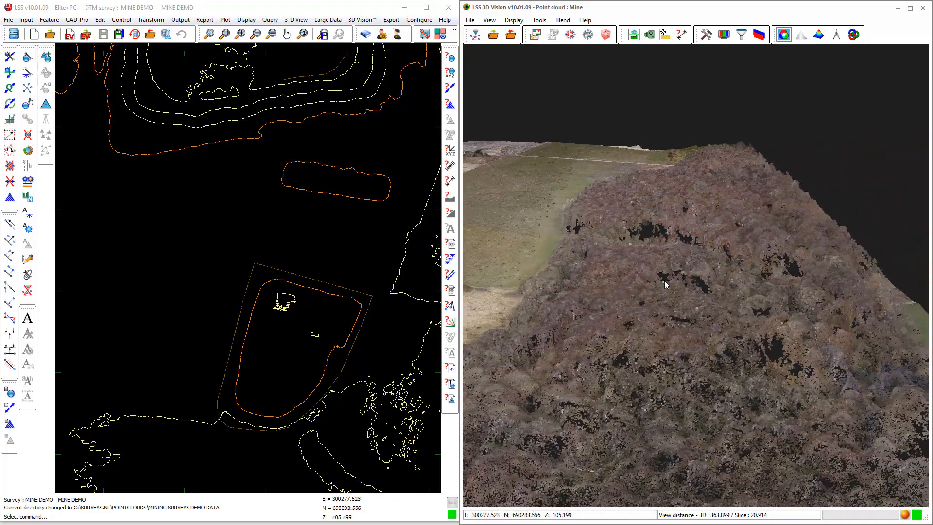
scroll(681, 292, down, 3)
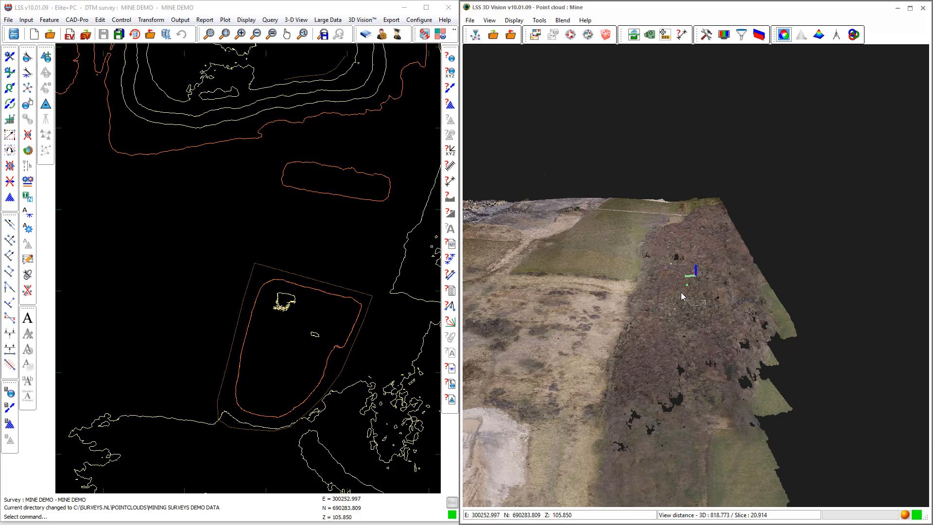
drag(683, 295, 683, 290)
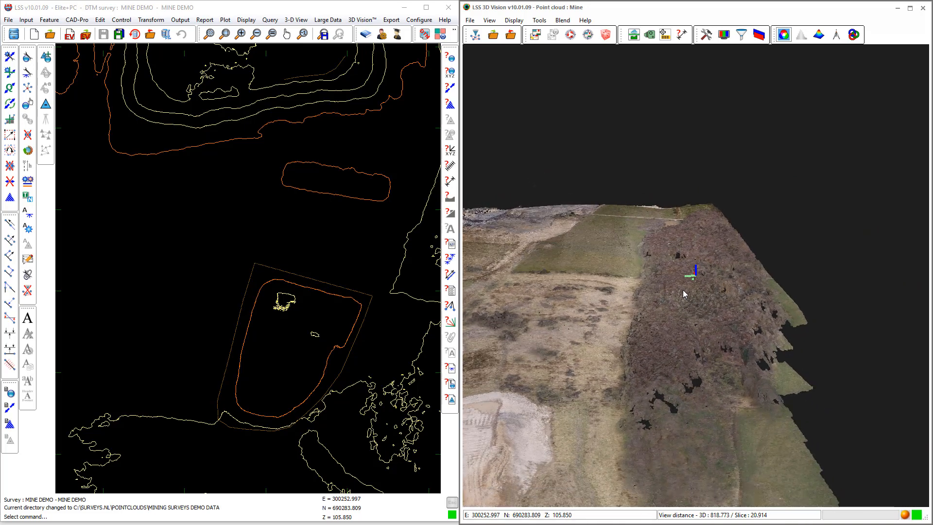
click(362, 20)
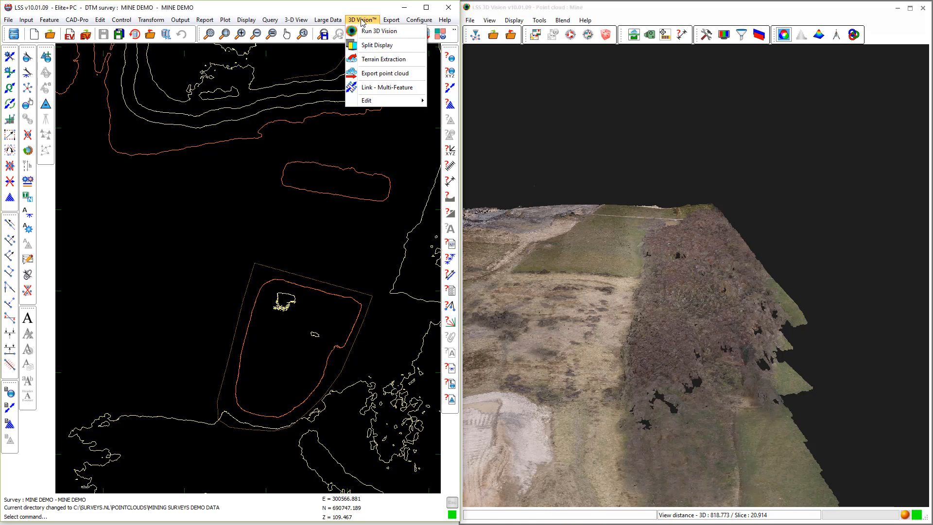
mouse_move(364, 101)
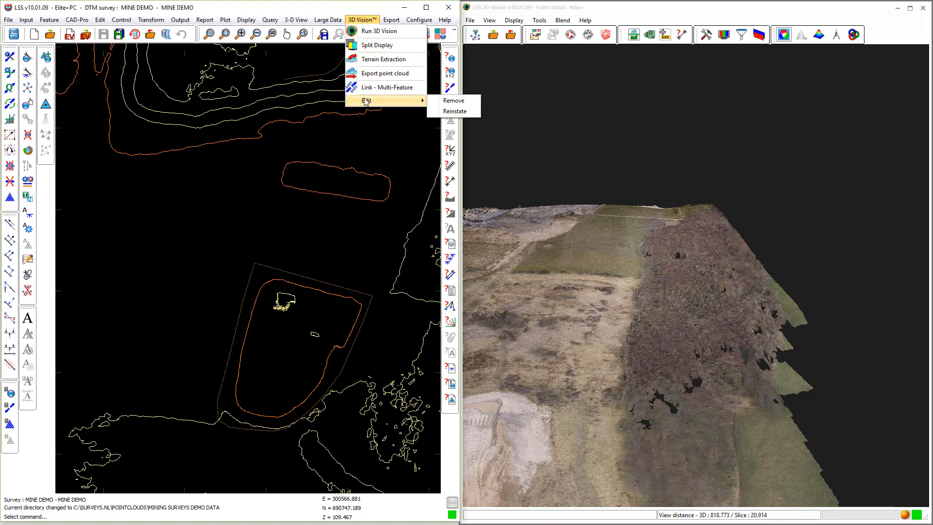
click(451, 101)
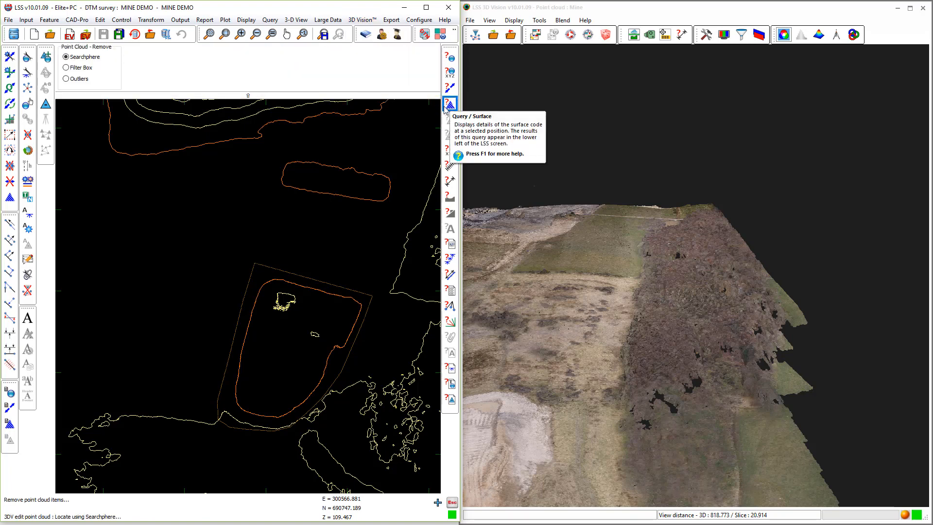
click(905, 516)
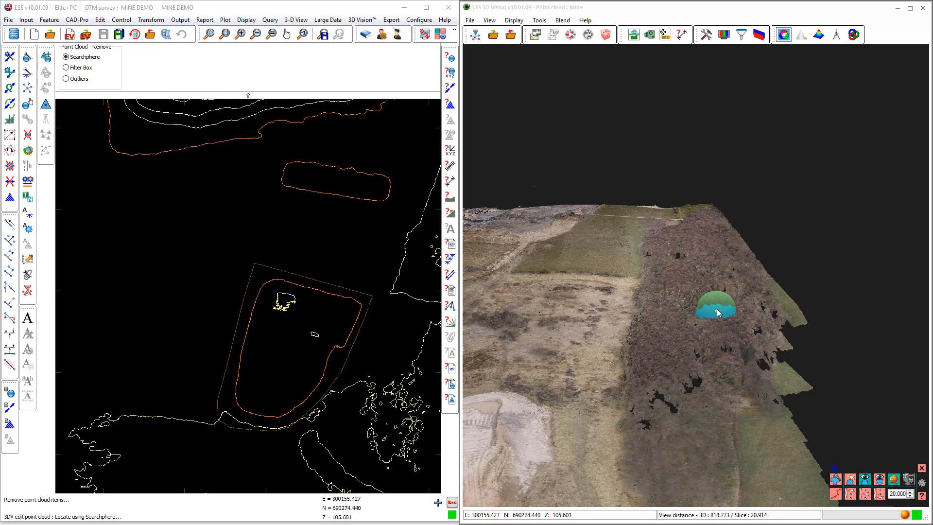
Step: Remove the woodland points inside the searchphere, accepting immediate saving and suppressing the warning for this session
drag(745, 318, 732, 334)
scroll(643, 309, up, 5)
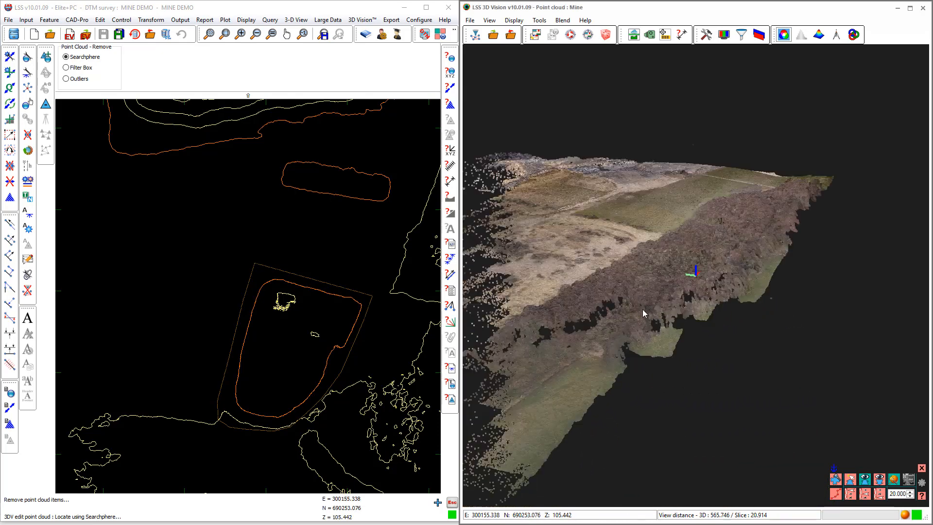
scroll(647, 295, up, 1)
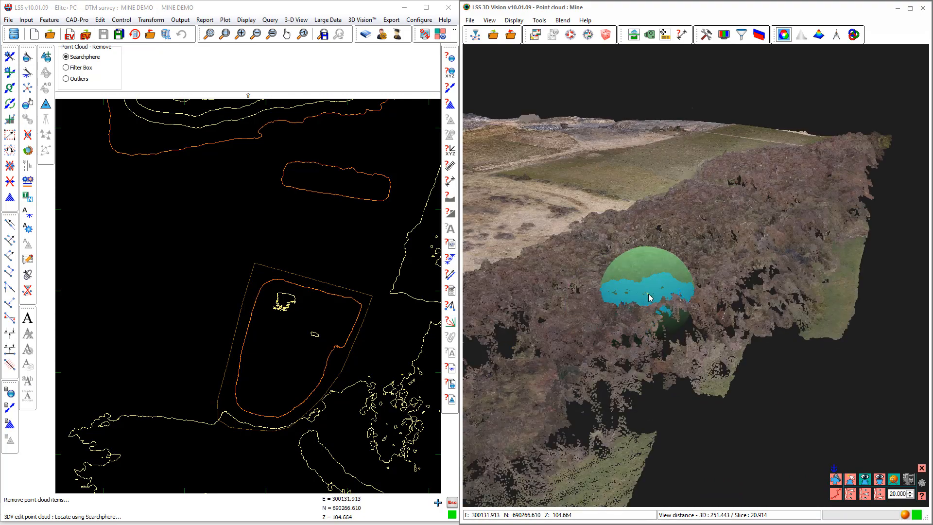
drag(648, 294, 669, 285)
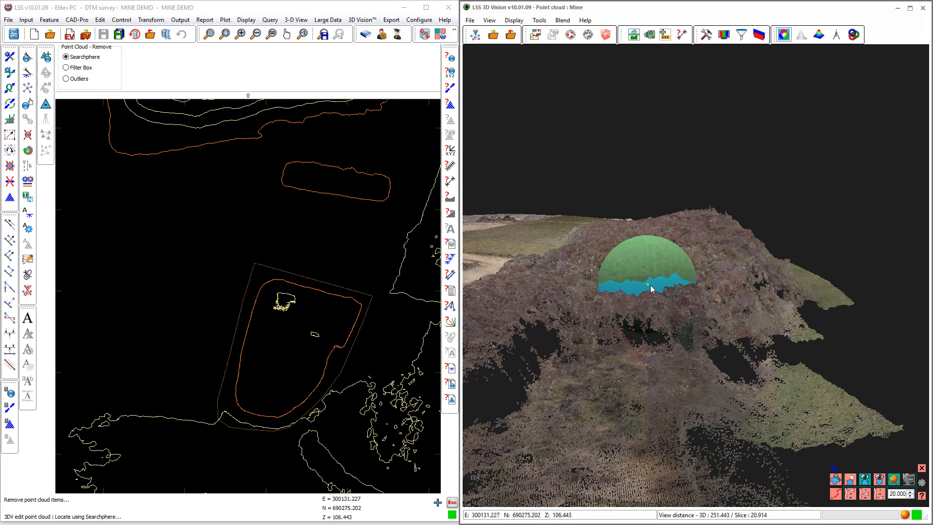
click(687, 303)
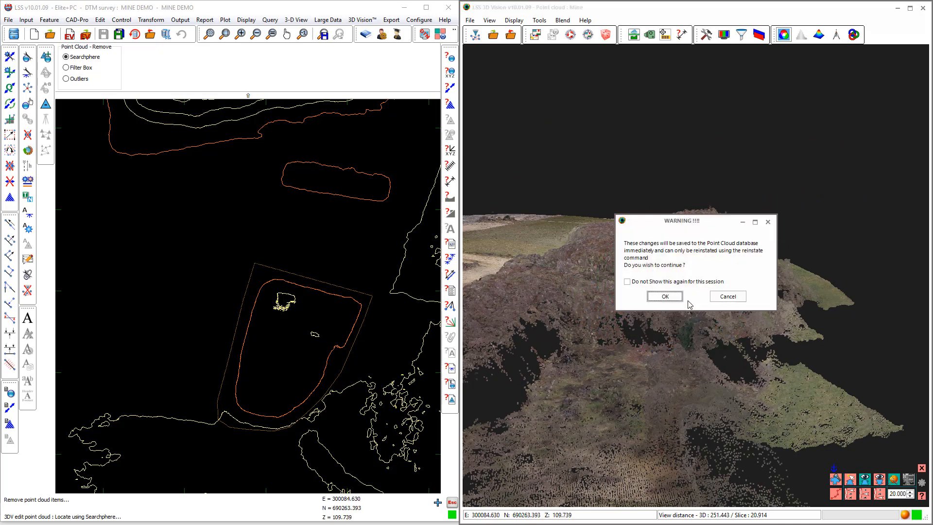
click(627, 282)
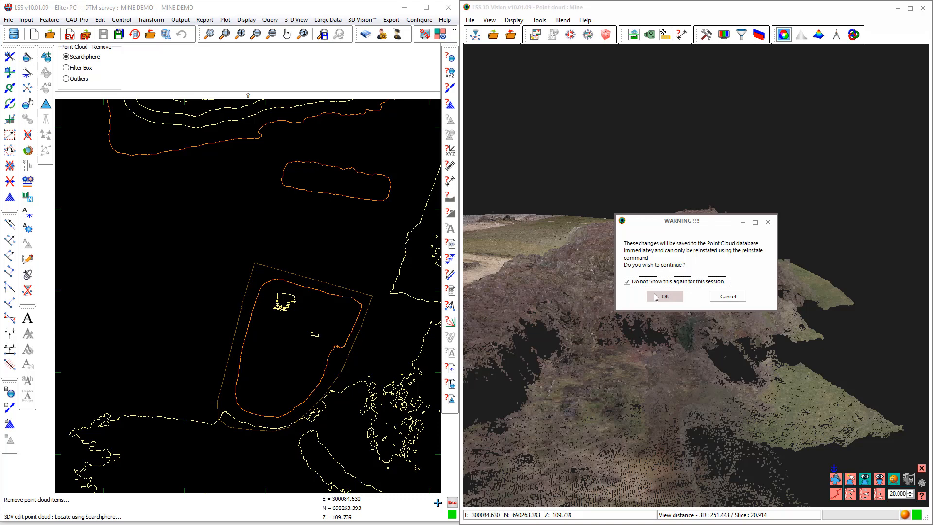
click(655, 297)
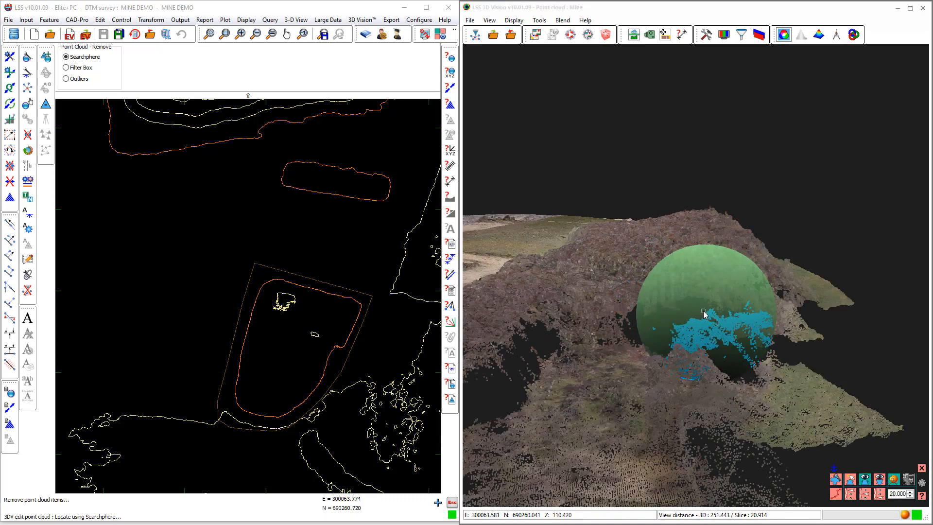
Step: Remove more adjoining woodland points with the searchphere and end the Remove command
click(703, 310)
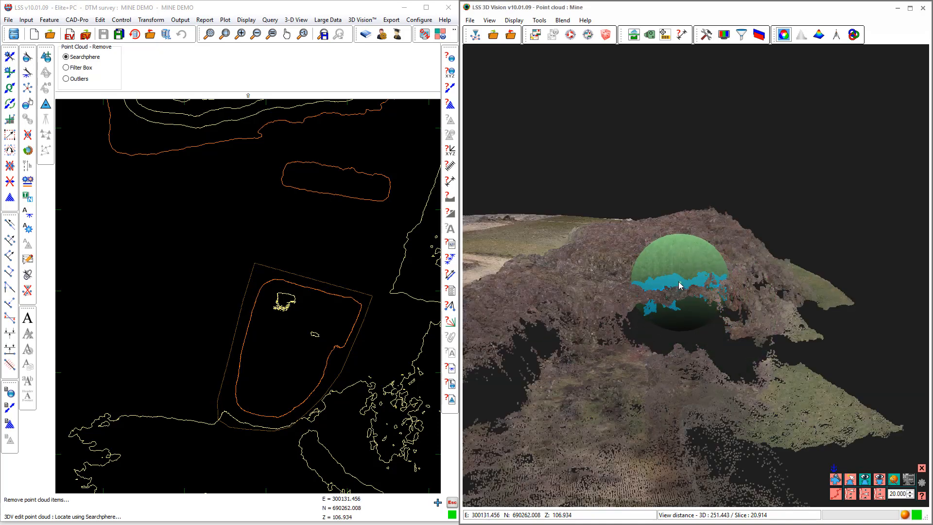
click(677, 286)
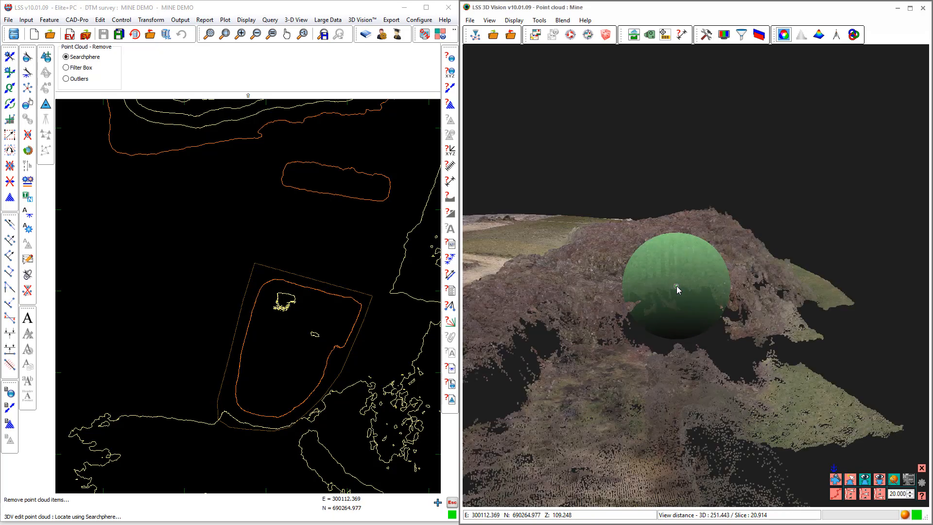
click(677, 284)
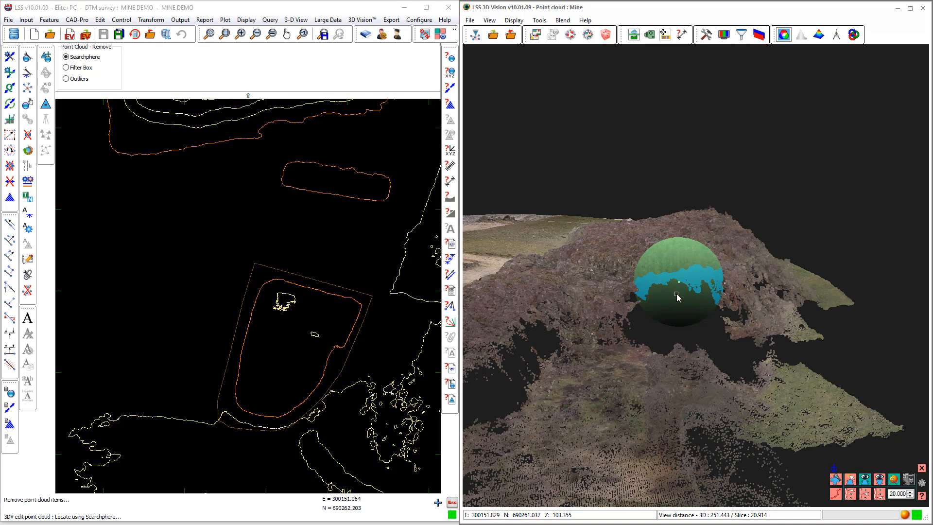
key(Escape)
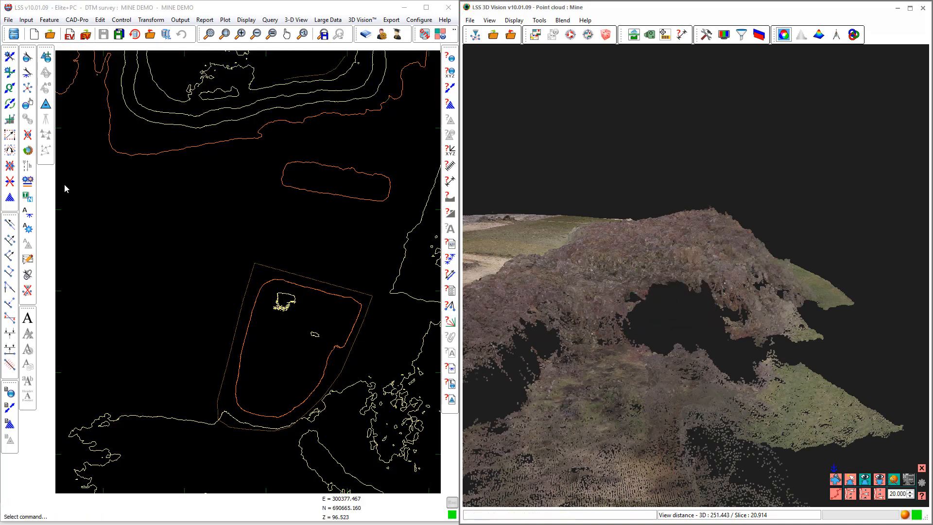
Step: Reinstate the removed woodland points with the point cloud Reinstate command in Searchphere mode
click(362, 20)
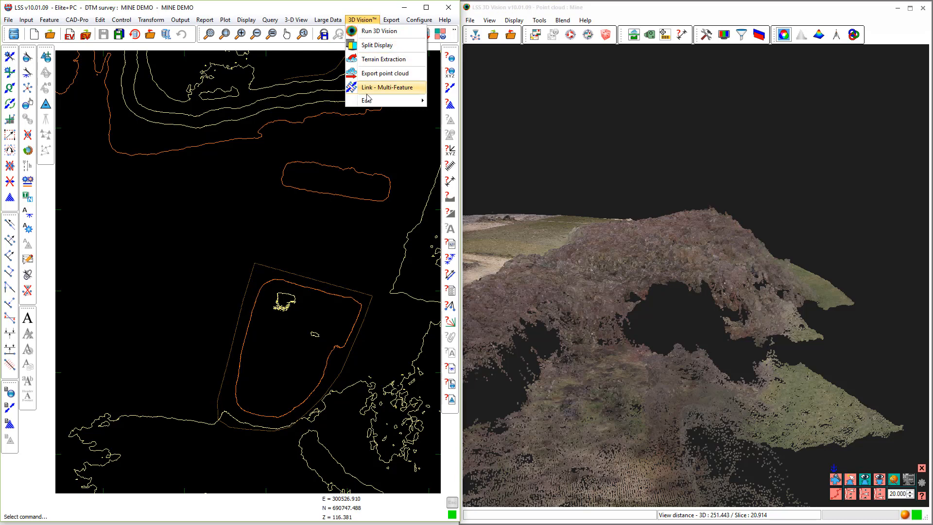
mouse_move(379, 100)
click(452, 111)
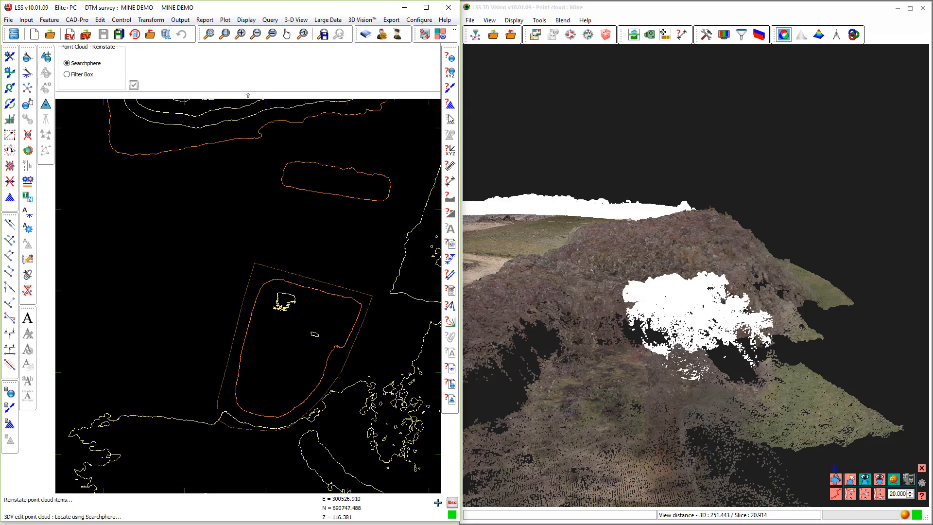
click(681, 313)
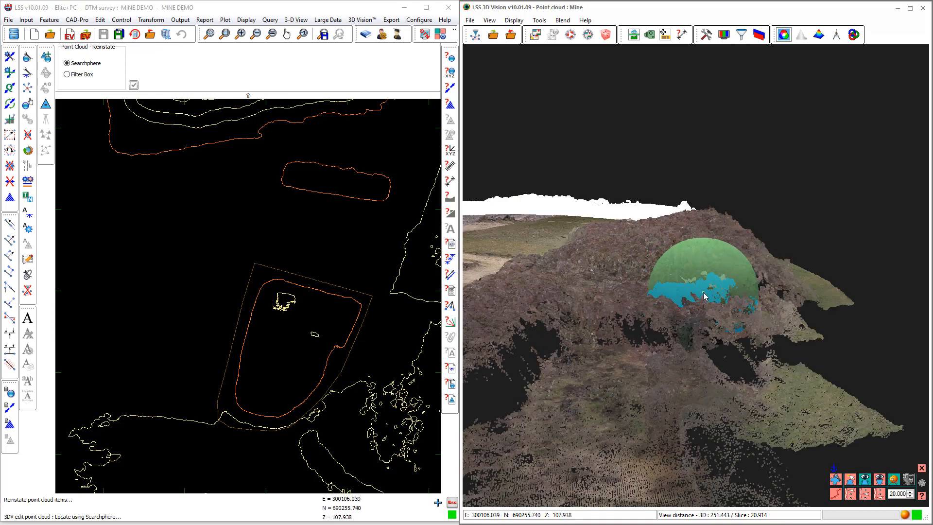
click(703, 280)
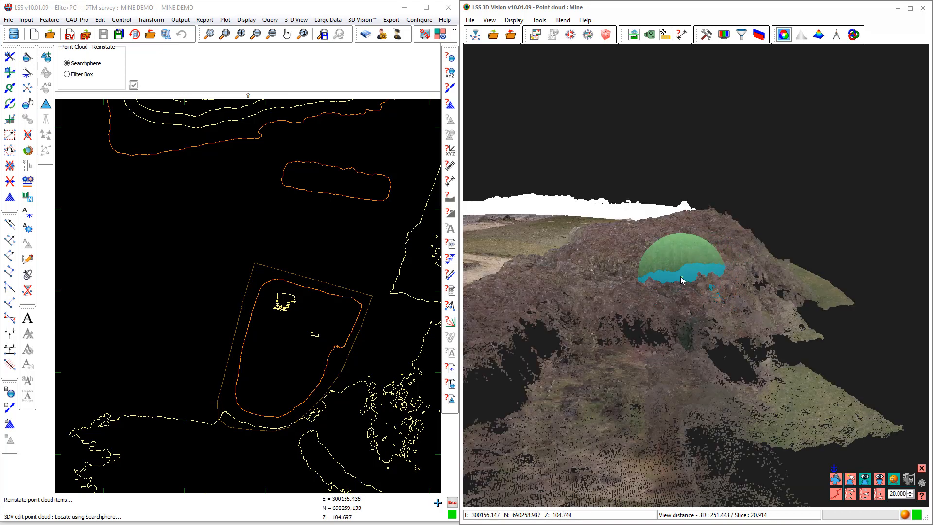
click(672, 272)
mouse_move(672, 271)
mouse_down()
mouse_move(655, 284)
mouse_move(587, 279)
mouse_move(675, 276)
mouse_up()
click(675, 276)
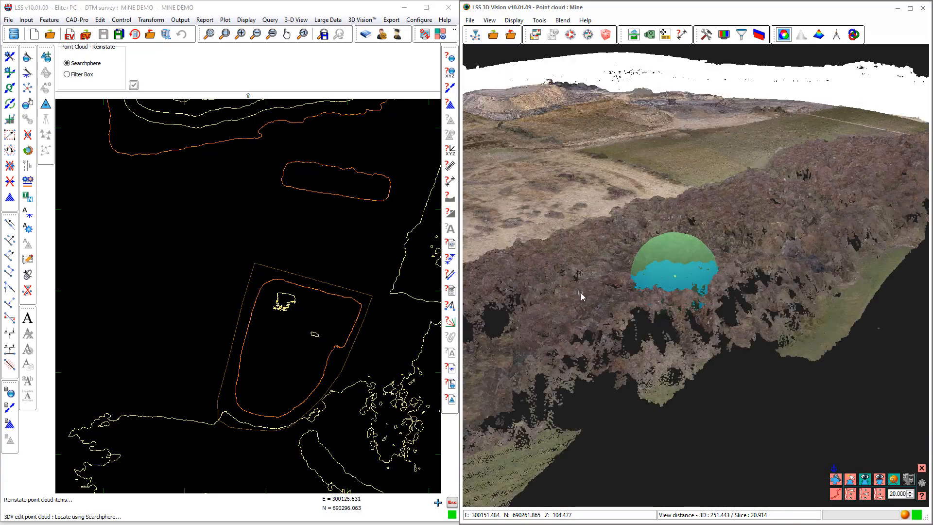
Step: Start the point cloud Remove command again and set its mode to Filter Box
drag(581, 292, 616, 291)
scroll(616, 293, down, 1)
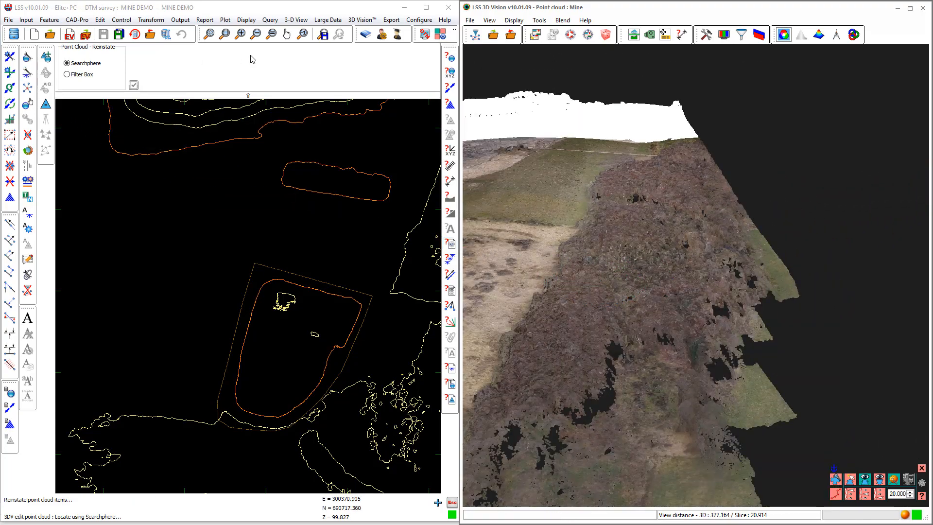
click(364, 20)
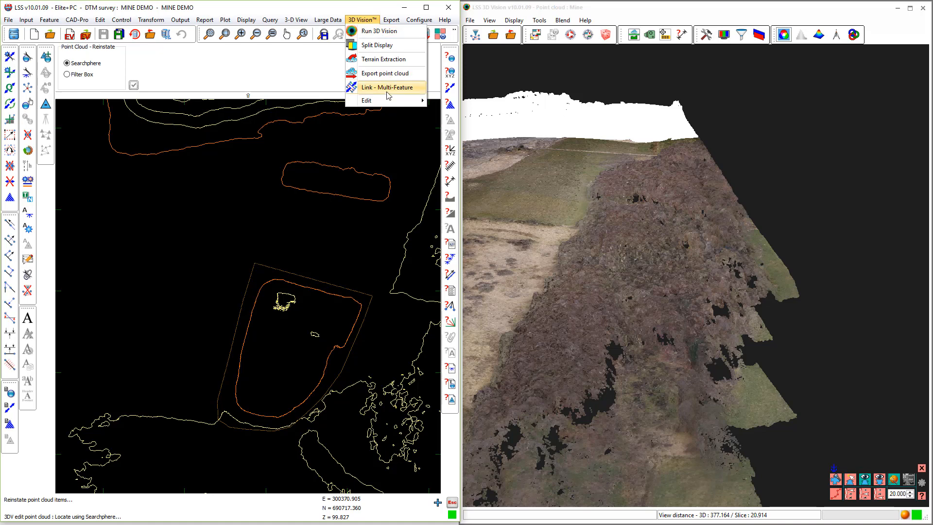
mouse_move(386, 100)
click(452, 101)
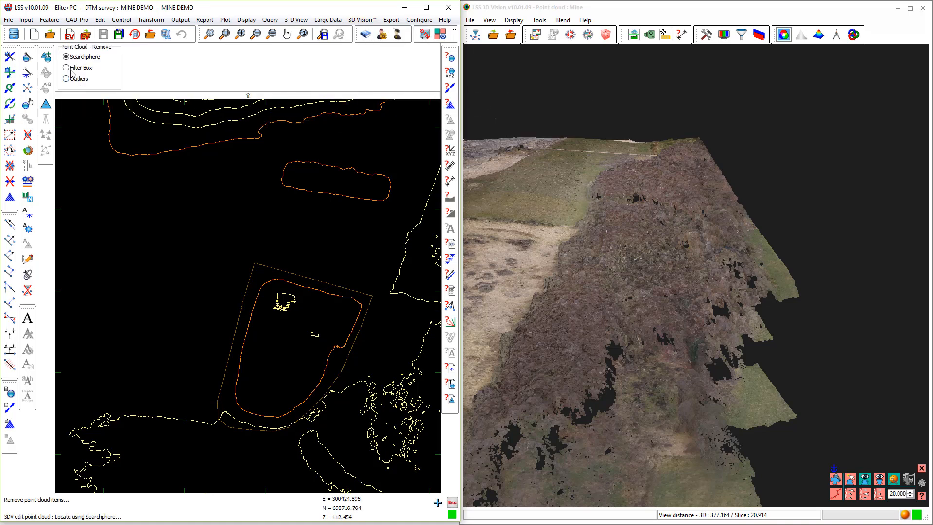
click(67, 68)
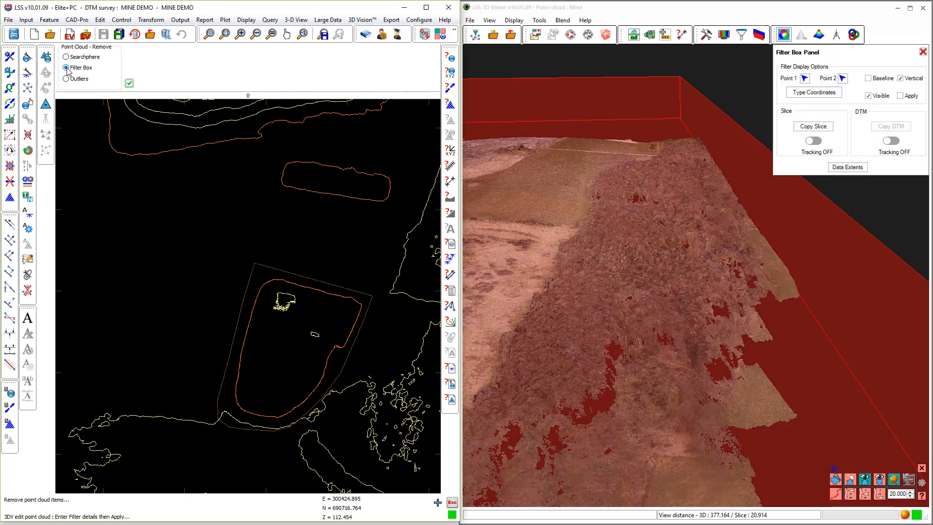
Step: Digitise Point 1 at the far end of the woodland and Point 2 at its near end to define the filter box
scroll(740, 266, down, 5)
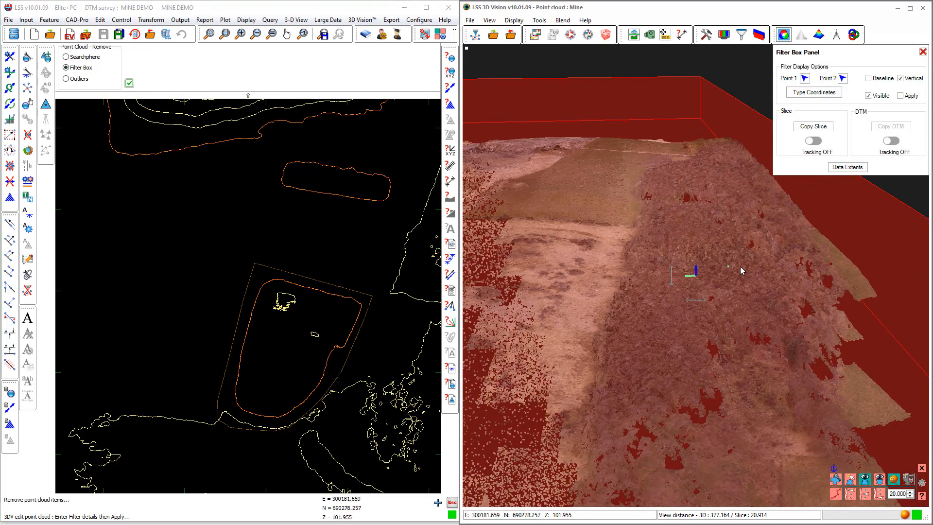
middle_drag(730, 246, 672, 293)
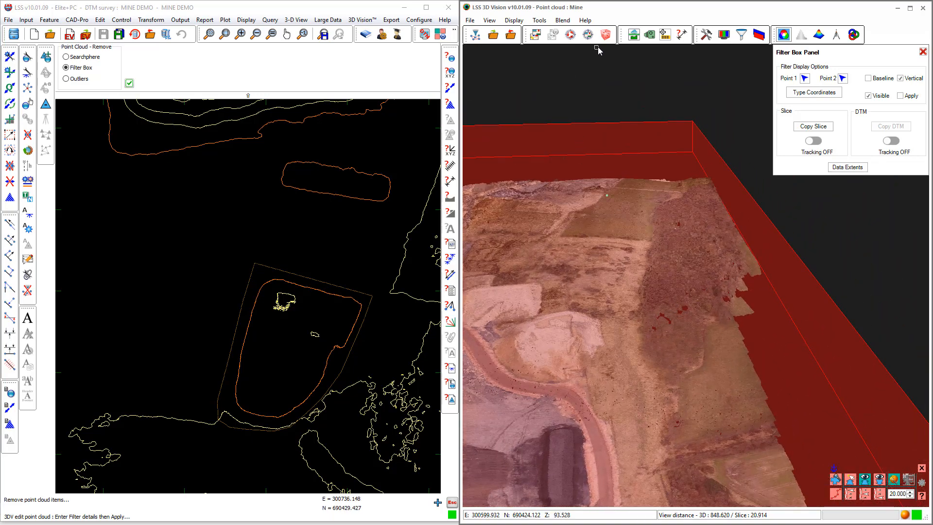
click(805, 80)
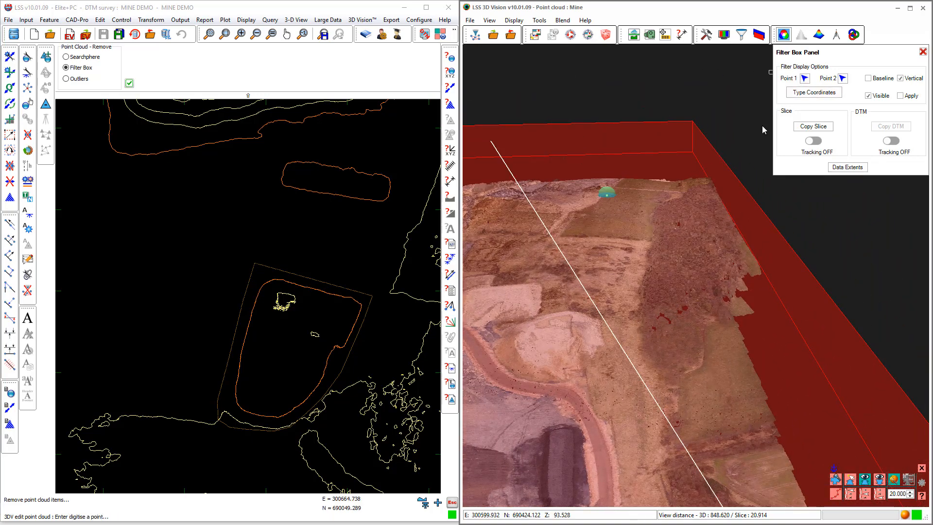
click(692, 181)
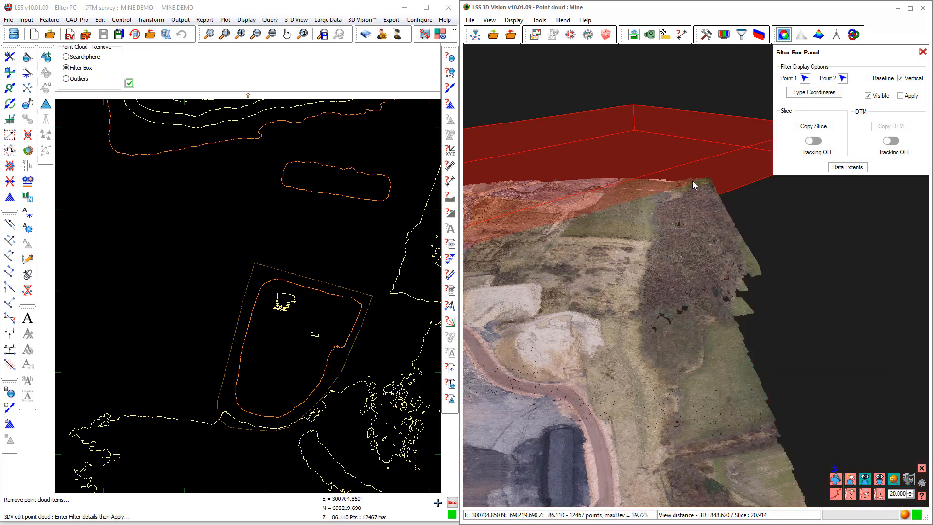
click(842, 79)
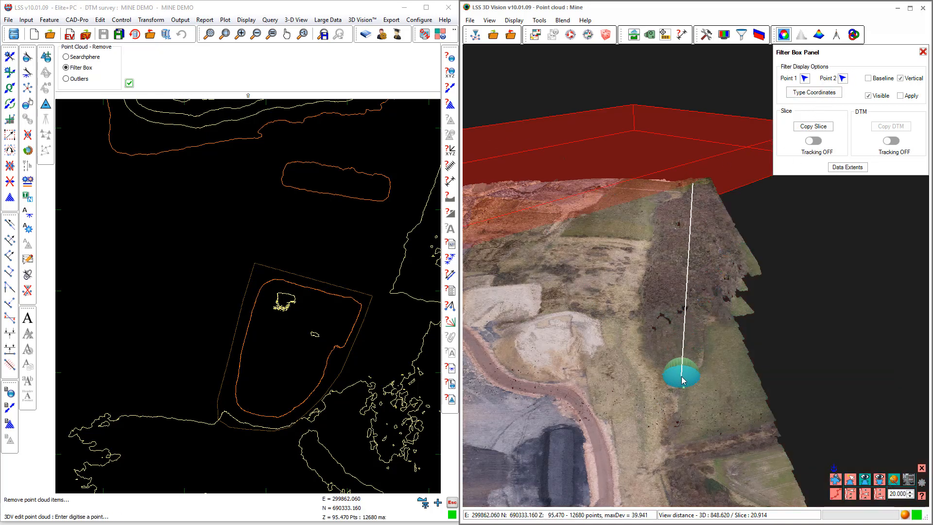
click(681, 376)
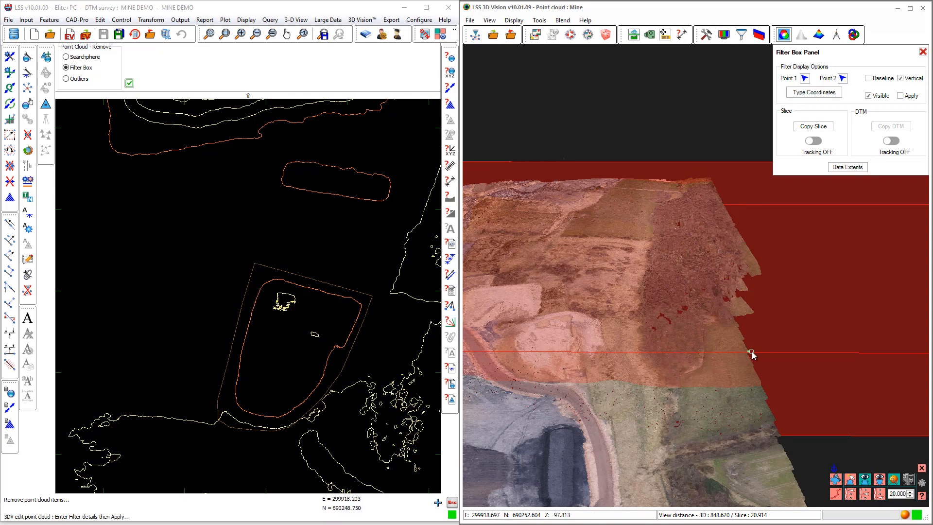
Step: Enable interactive filter box editing and pull both long sides inward to narrow the box around the woodland strip
drag(750, 351, 669, 328)
scroll(727, 344, down, 1)
scroll(669, 327, down, 1)
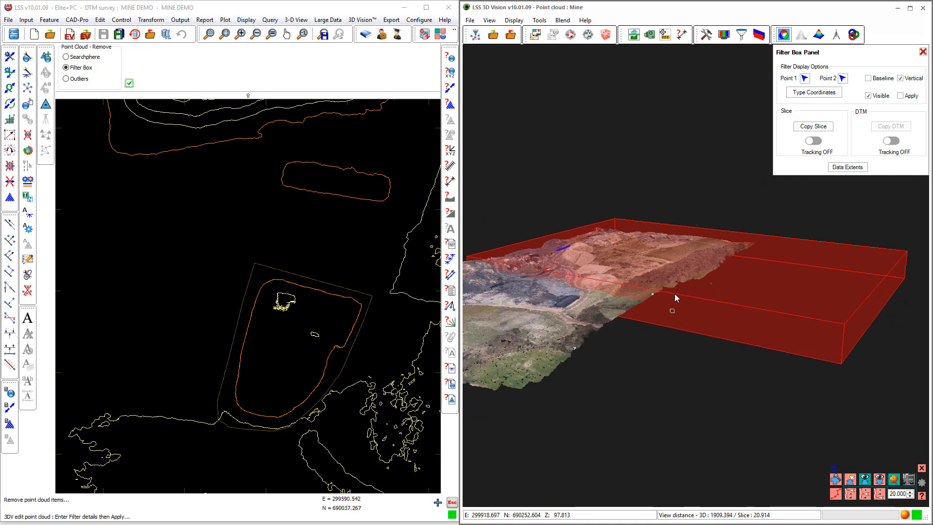
click(606, 35)
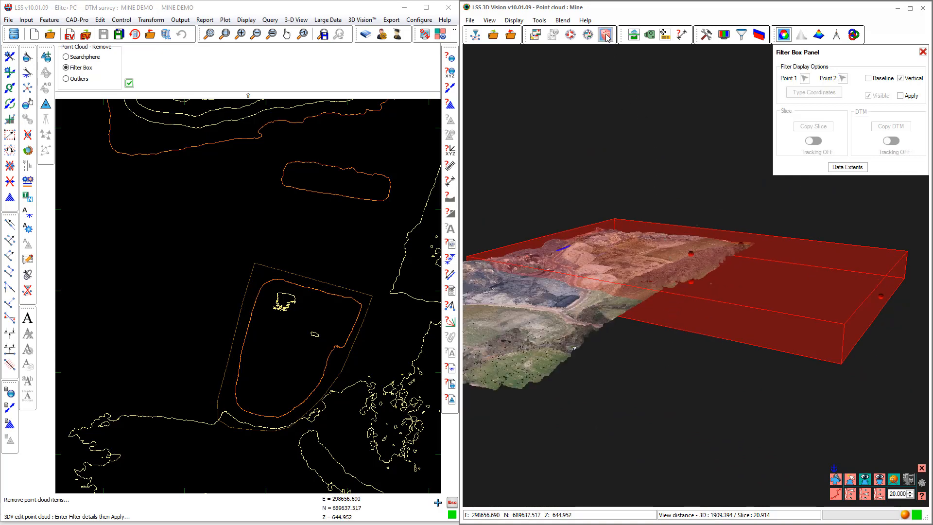
drag(882, 296, 716, 300)
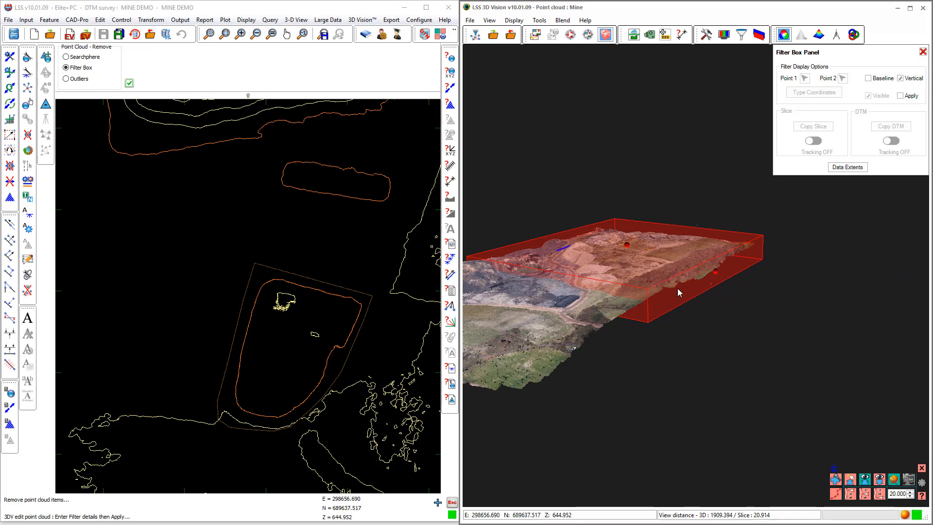
drag(642, 287, 726, 287)
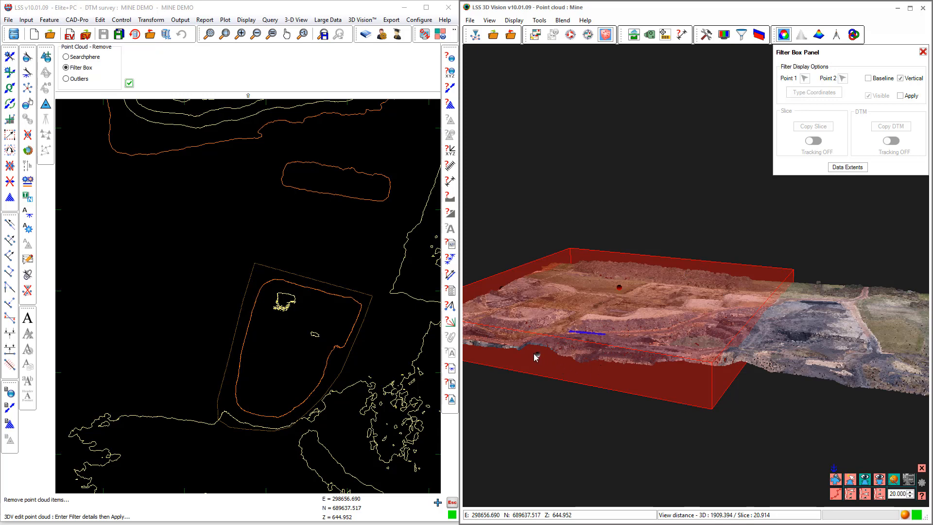
drag(536, 358, 647, 270)
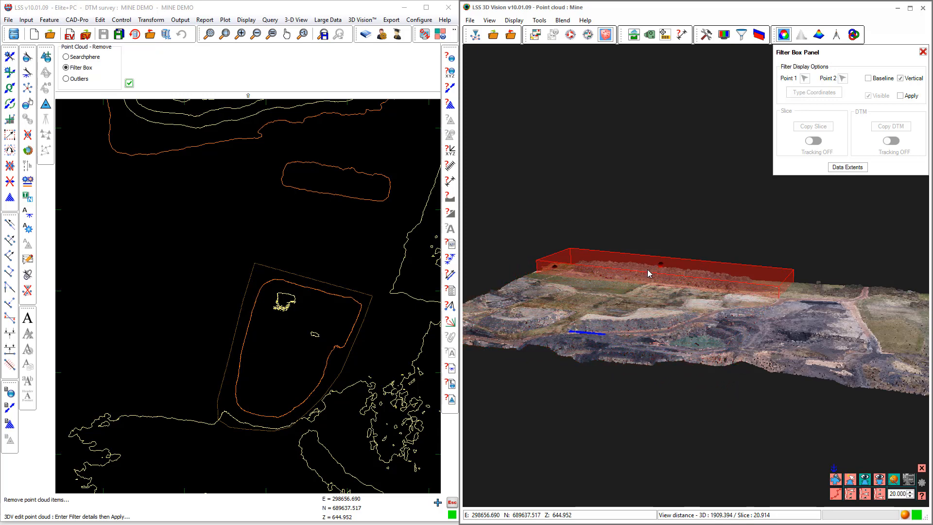
Step: Adjust the filter box's near end and inner long side to fit around the woodland
drag(742, 292, 657, 295)
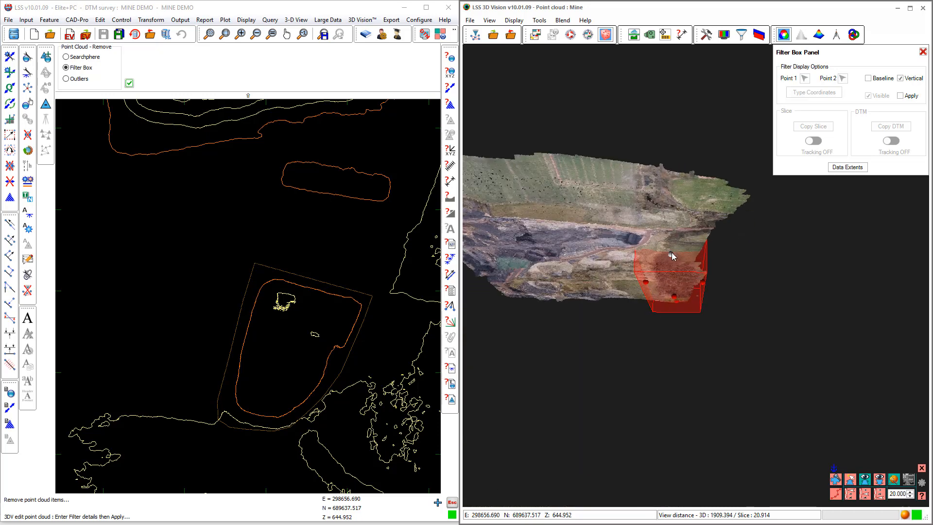
drag(671, 252, 683, 220)
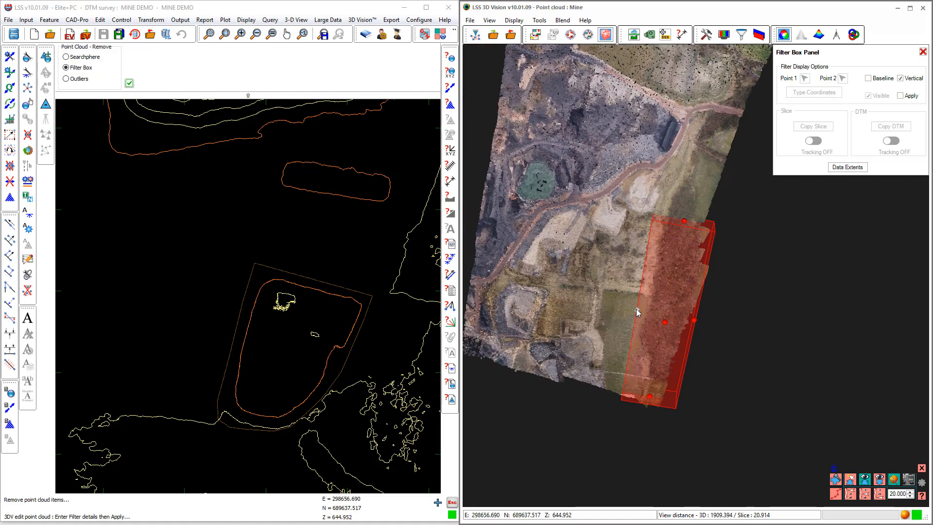
drag(638, 313, 641, 267)
scroll(647, 266, up, 2)
middle_drag(633, 268, 701, 291)
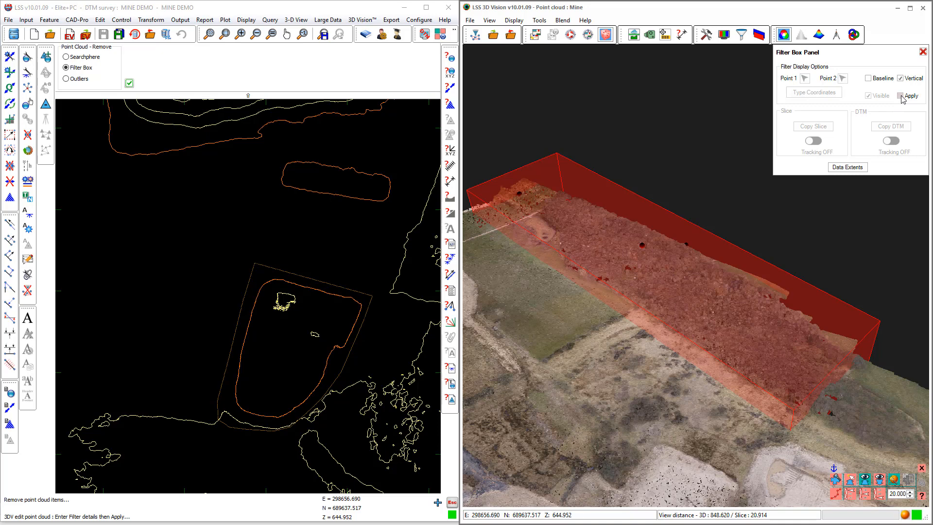
Step: Preview only the points inside the filter box, restore the full cloud display and inspect the box from the side
click(901, 96)
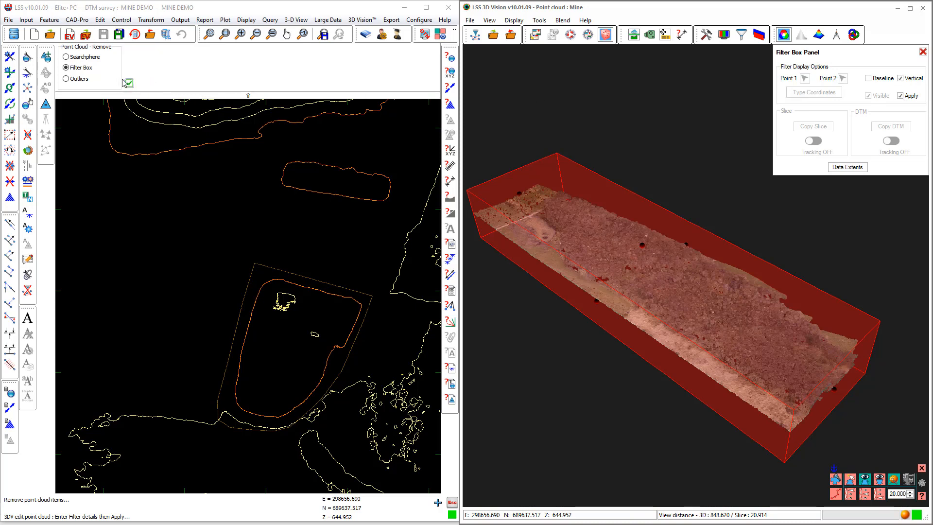
click(906, 98)
drag(786, 310, 680, 286)
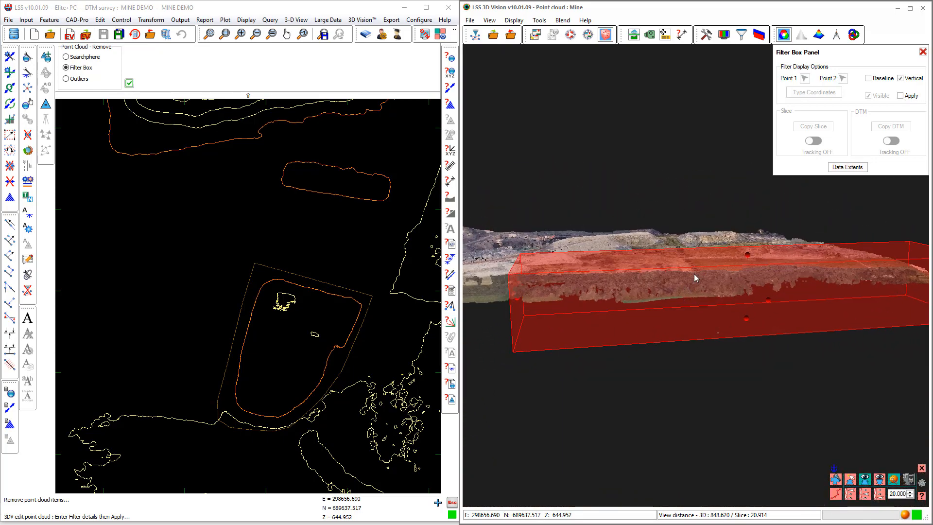
Step: Compare the filter box's vertical placement over the woodland with the Baseline option switched on and off
click(869, 79)
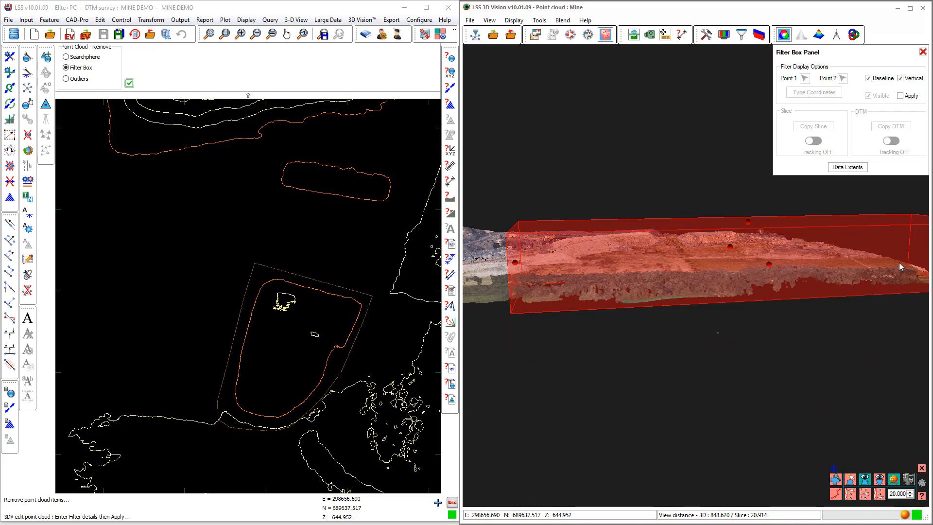
drag(899, 266, 876, 278)
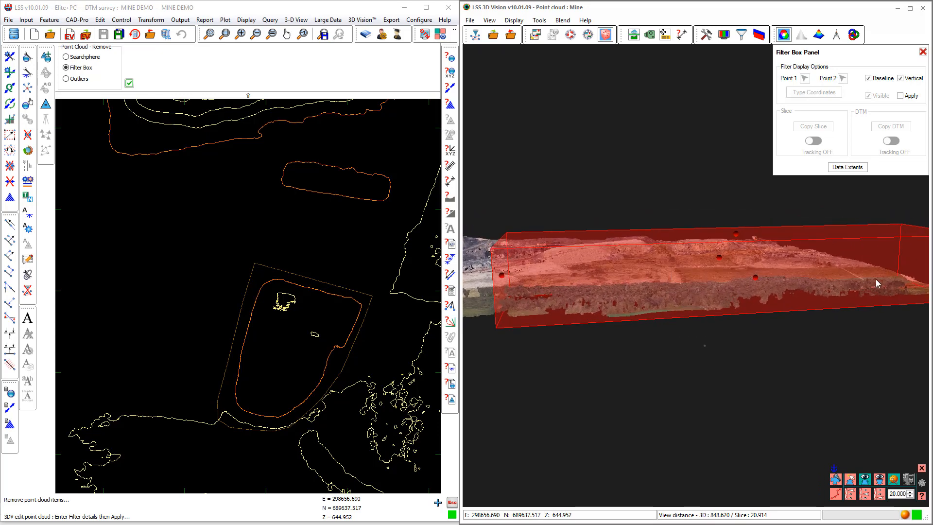
click(868, 79)
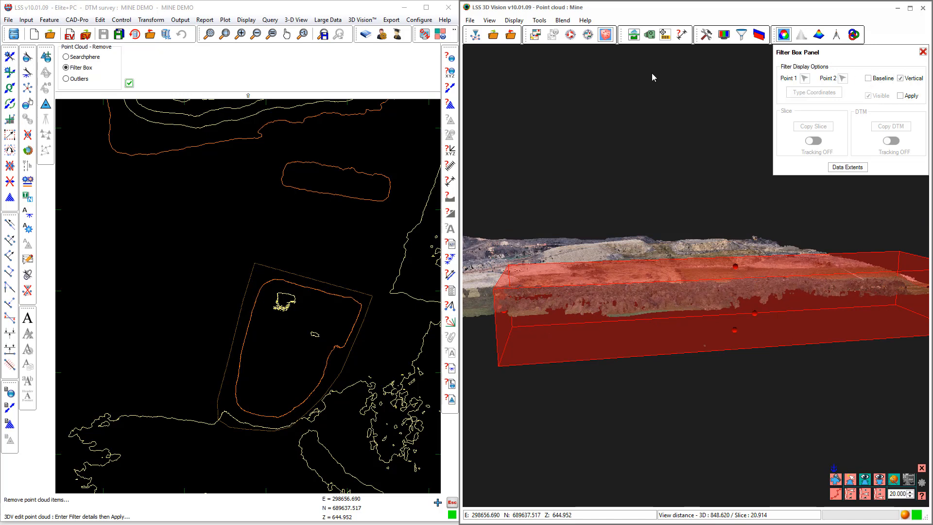
Step: Turn off interactive filter box editing, digitise Point 1 at the far end of the woodland and view the box end-on
click(605, 36)
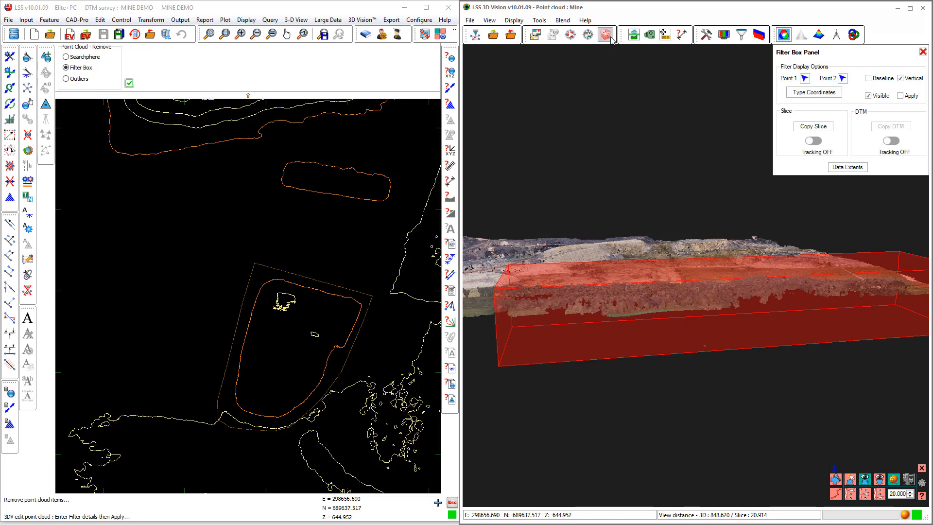
click(805, 79)
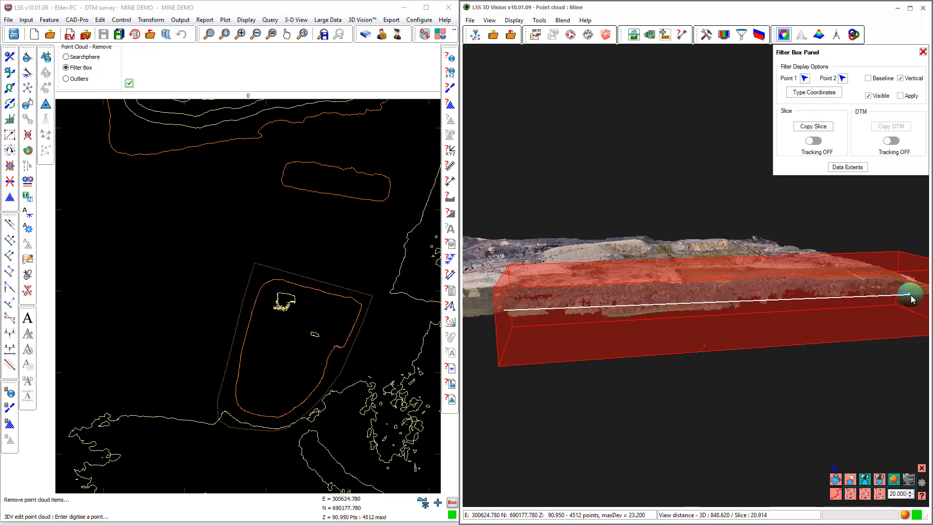
click(911, 297)
drag(911, 298, 801, 276)
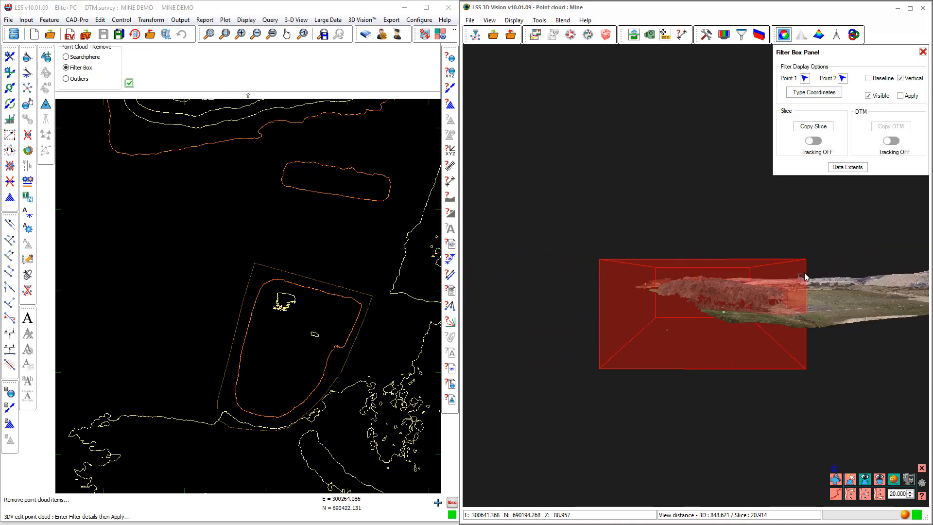
Step: Toggle the Baseline option on and off again while viewing the filter box from its end
click(869, 79)
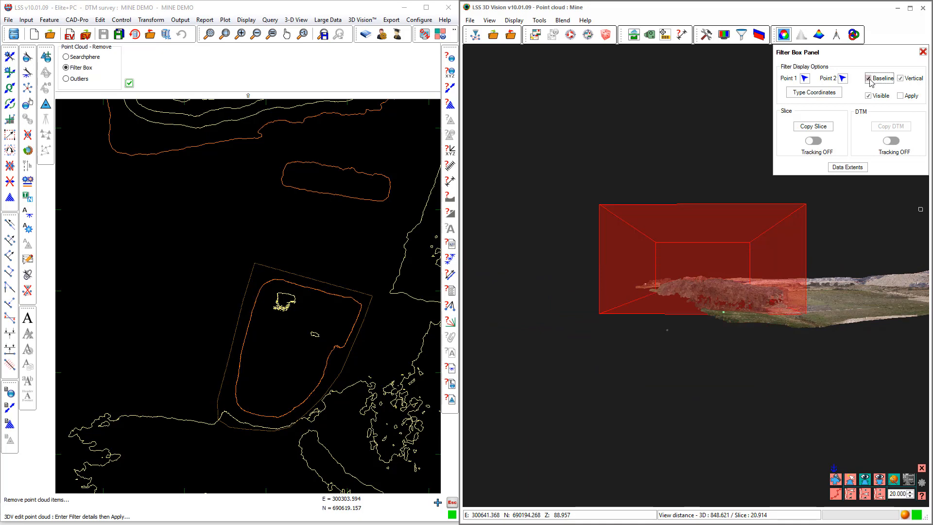
click(869, 79)
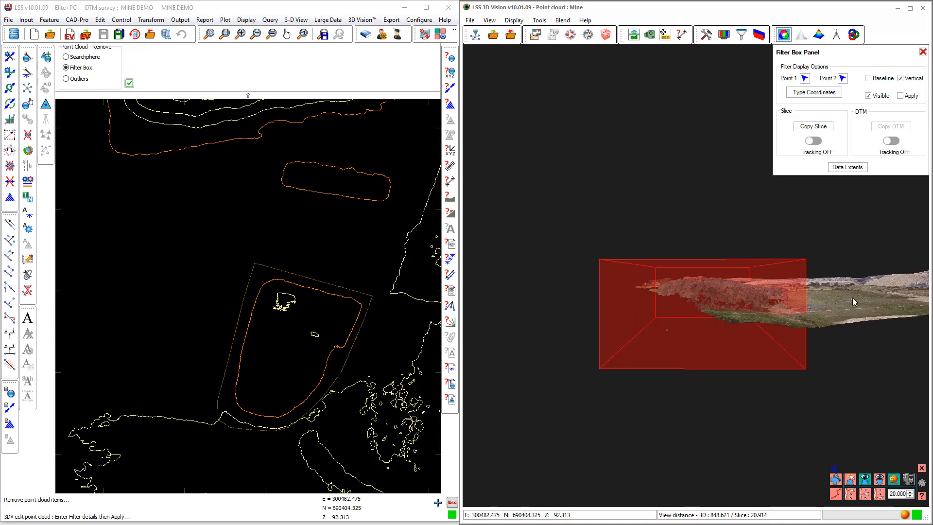
drag(853, 296, 875, 305)
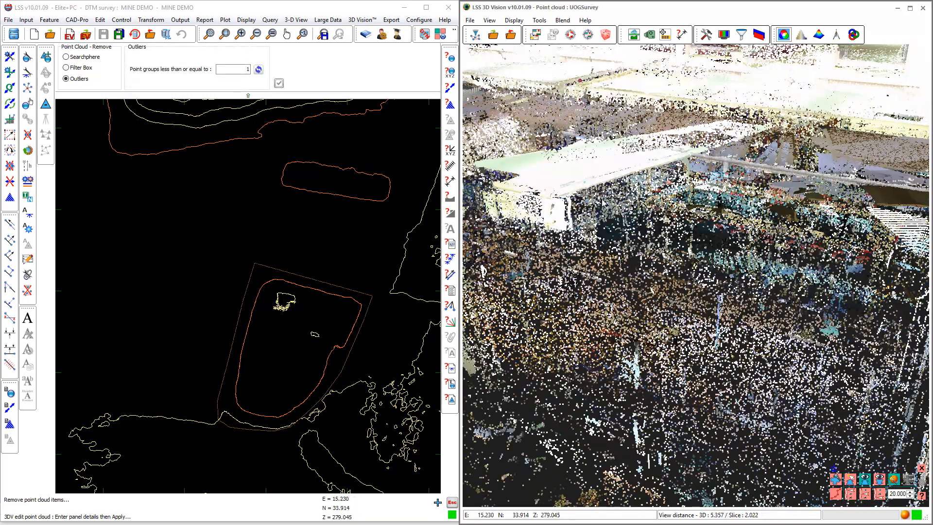
Step: Set the outlier point group limit to 10 for the UOGSurvey cloud and generate the report of boxes marked for removal
scroll(695, 235, up, 5)
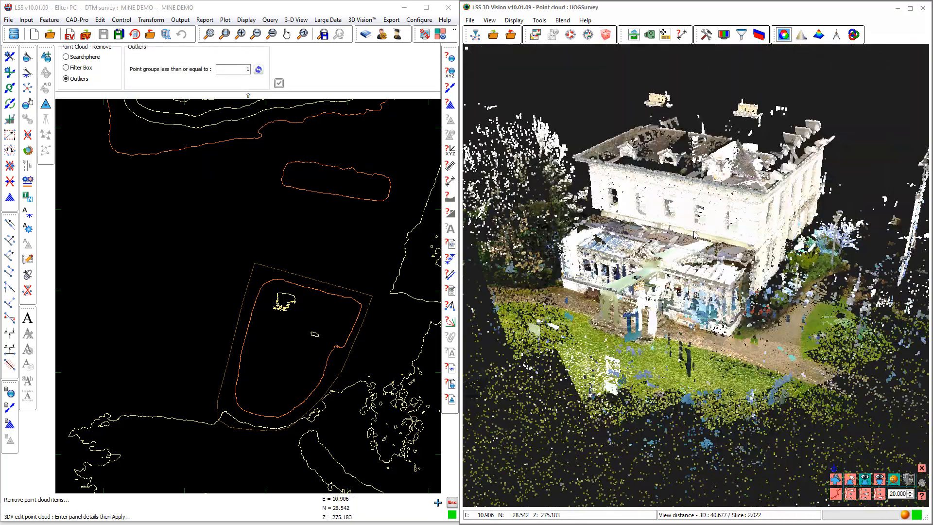
scroll(722, 226, up, 5)
drag(722, 226, 793, 217)
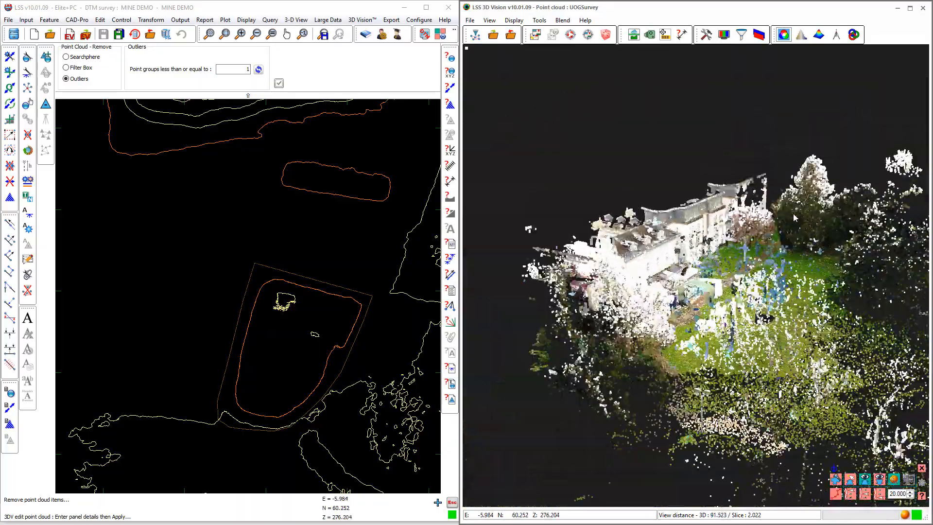
drag(758, 221, 669, 219)
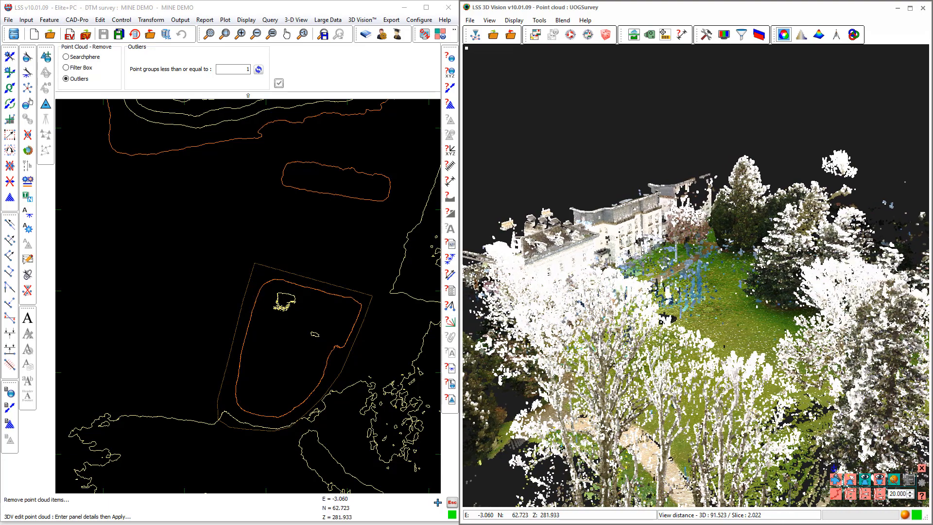
click(238, 69)
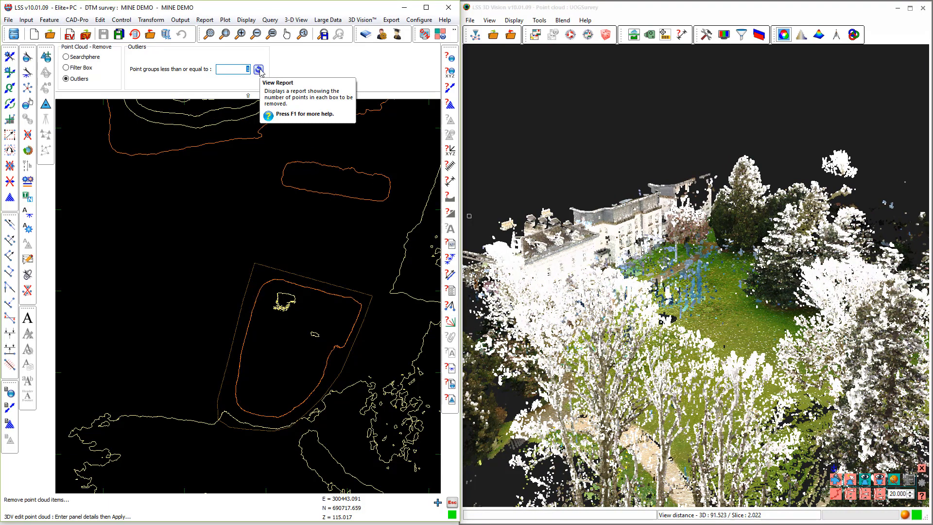
click(260, 70)
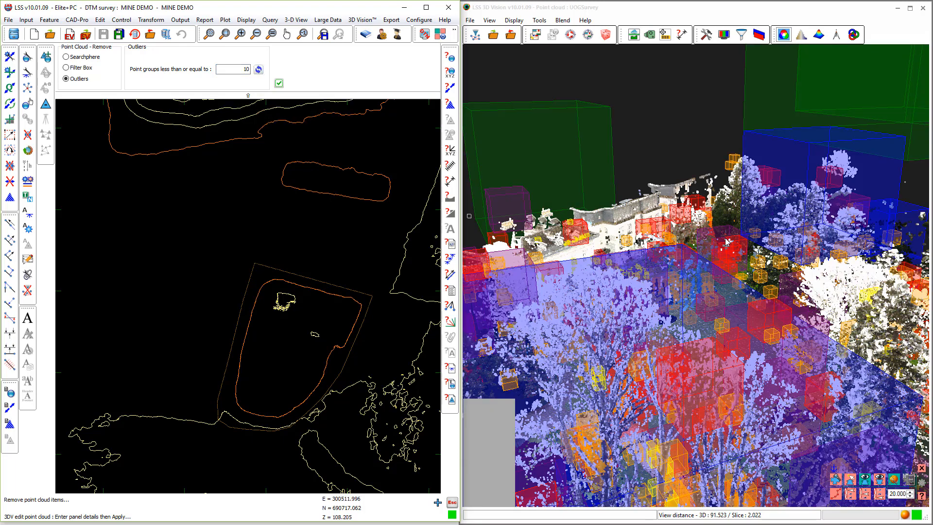
Step: Set the outlier point group limit to 5 and regenerate the report of boxes marked for removal
mouse_move(726, 242)
mouse_down()
mouse_move(634, 240)
mouse_move(666, 227)
mouse_move(666, 248)
mouse_move(681, 266)
mouse_up()
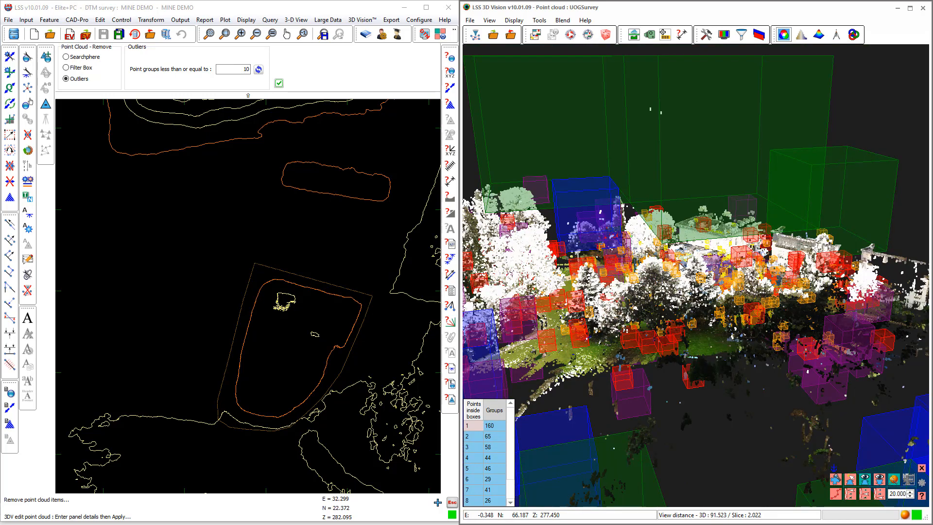
scroll(679, 265, down, 3)
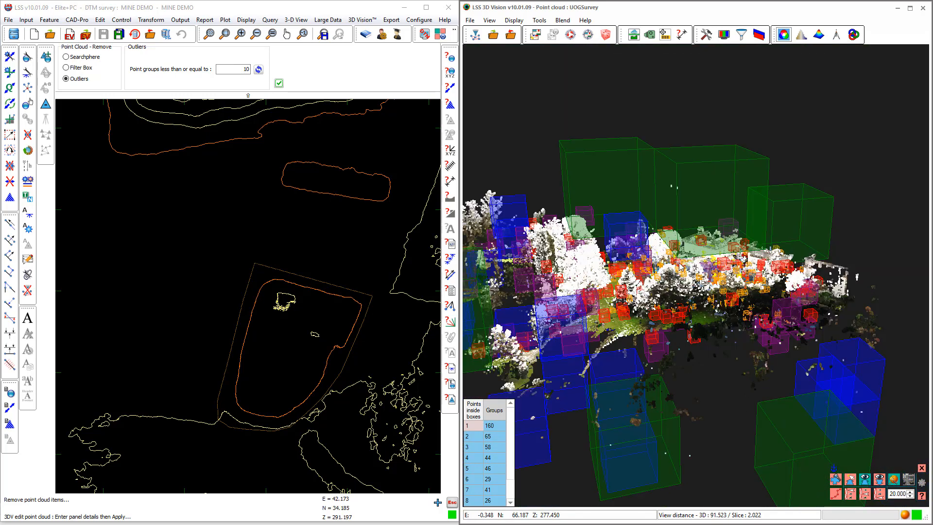
scroll(679, 265, down, 2)
click(241, 70)
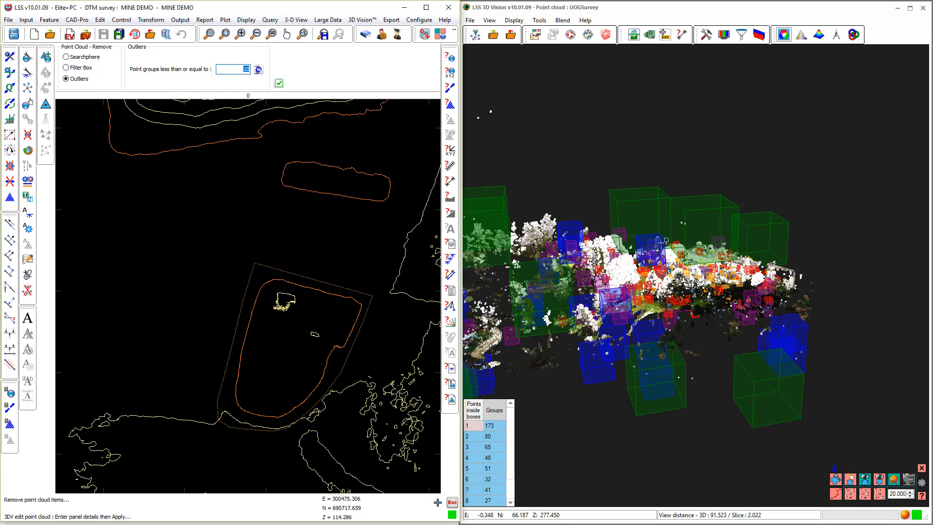
text(5)
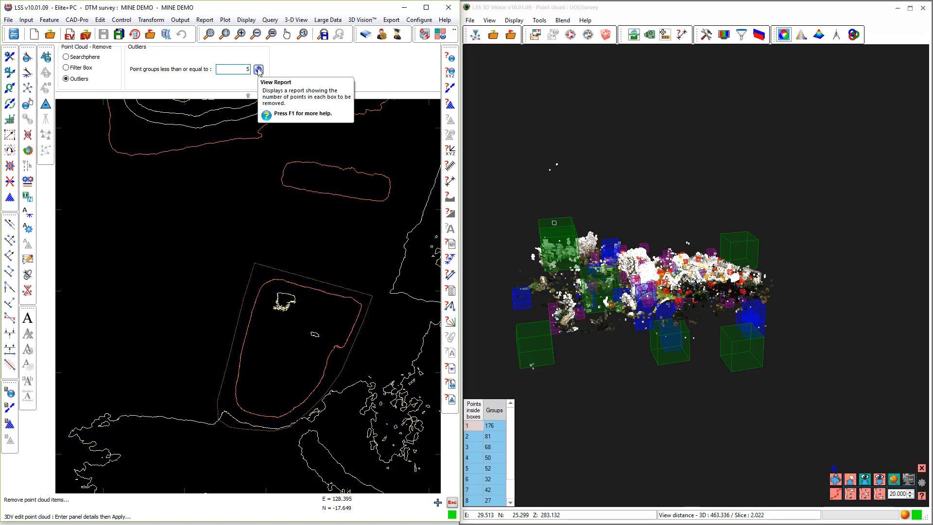
click(258, 70)
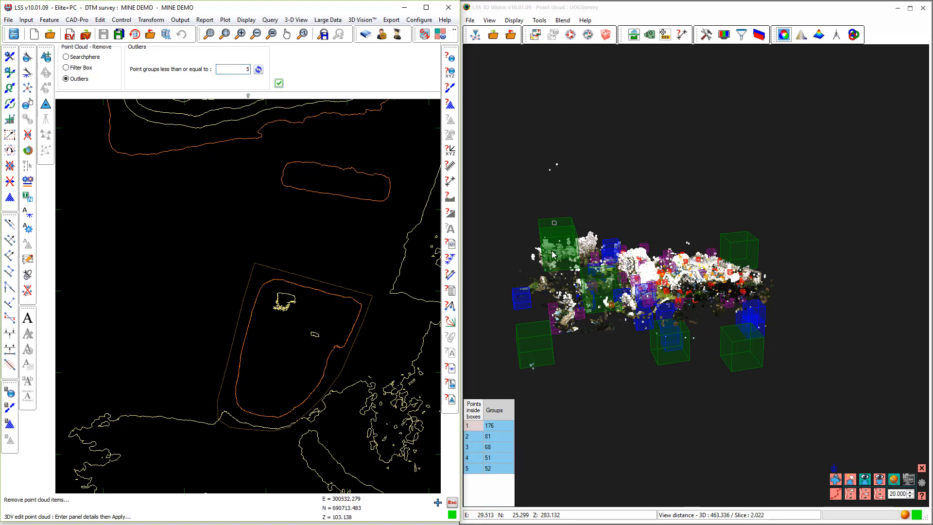
Step: Examine the marked outlier boxes up close around the trees and lawn of the UOGSurvey cloud
click(669, 295)
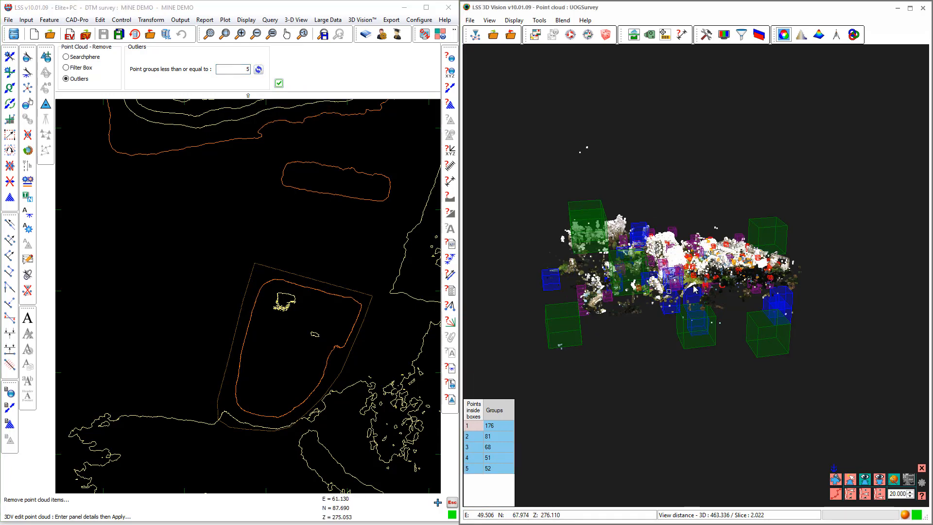
scroll(698, 280, up, 2)
scroll(699, 279, up, 2)
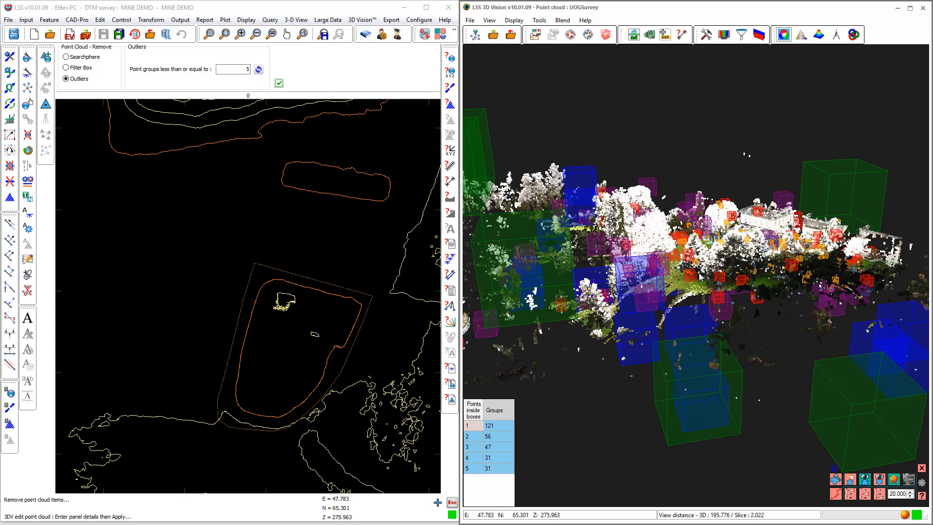
scroll(701, 272, up, 3)
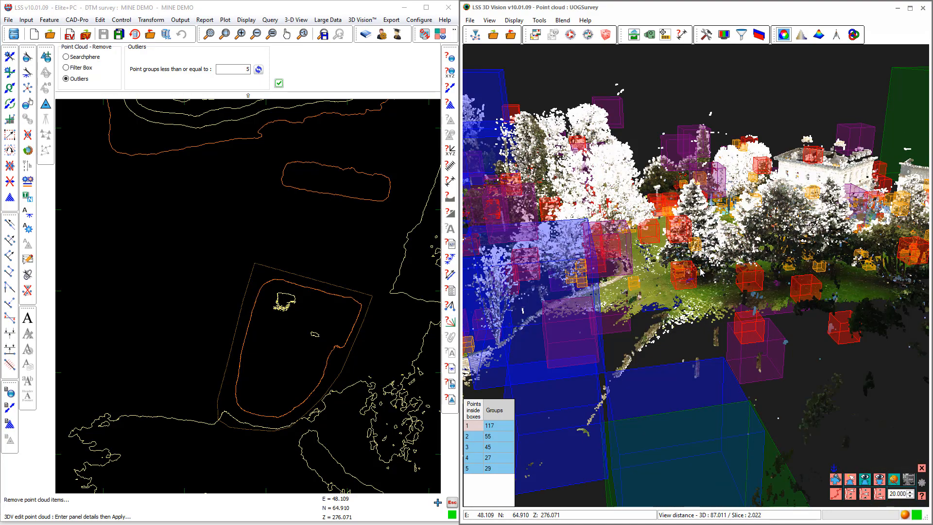
scroll(700, 272, up, 4)
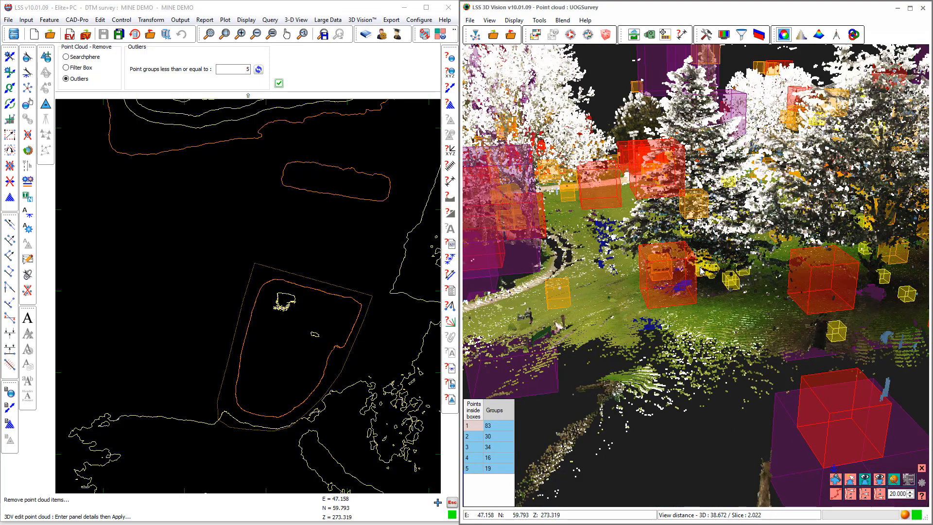
scroll(701, 272, up, 2)
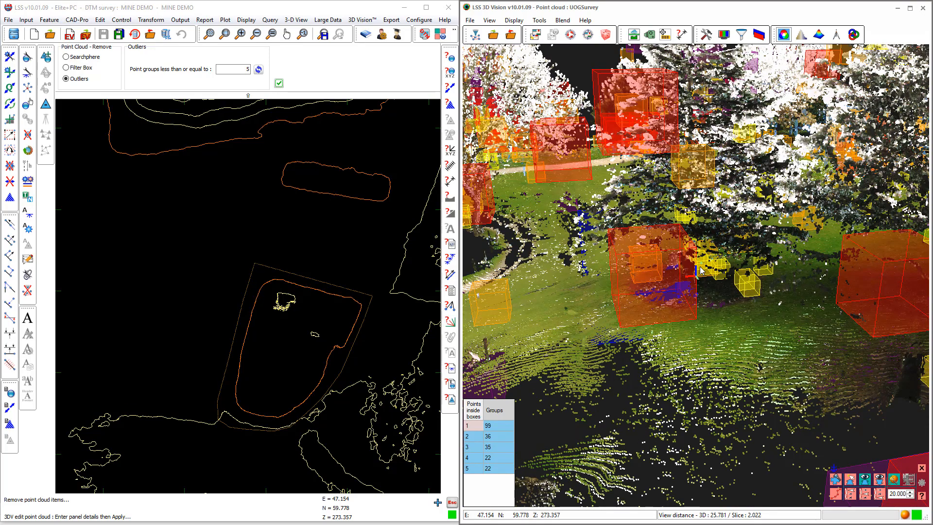
middle_drag(699, 270, 724, 263)
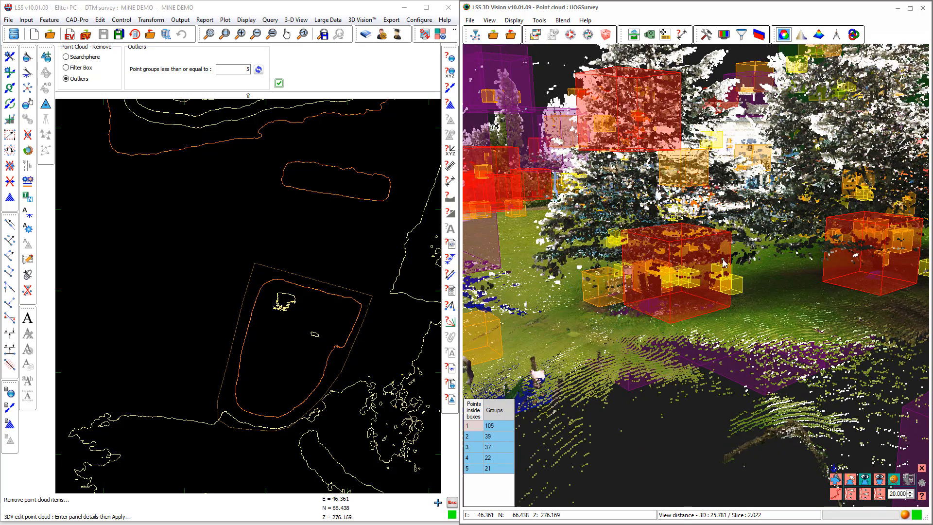